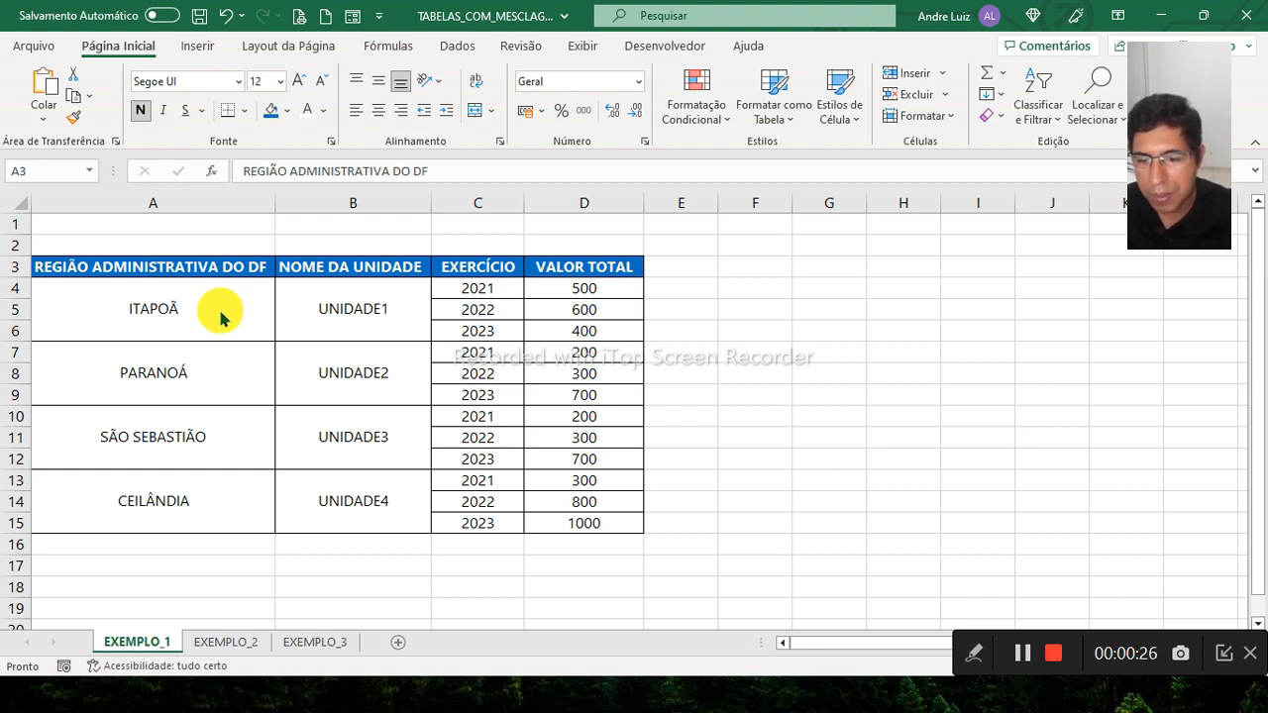
{"action": "left_click", "coordinate": [214, 311]}
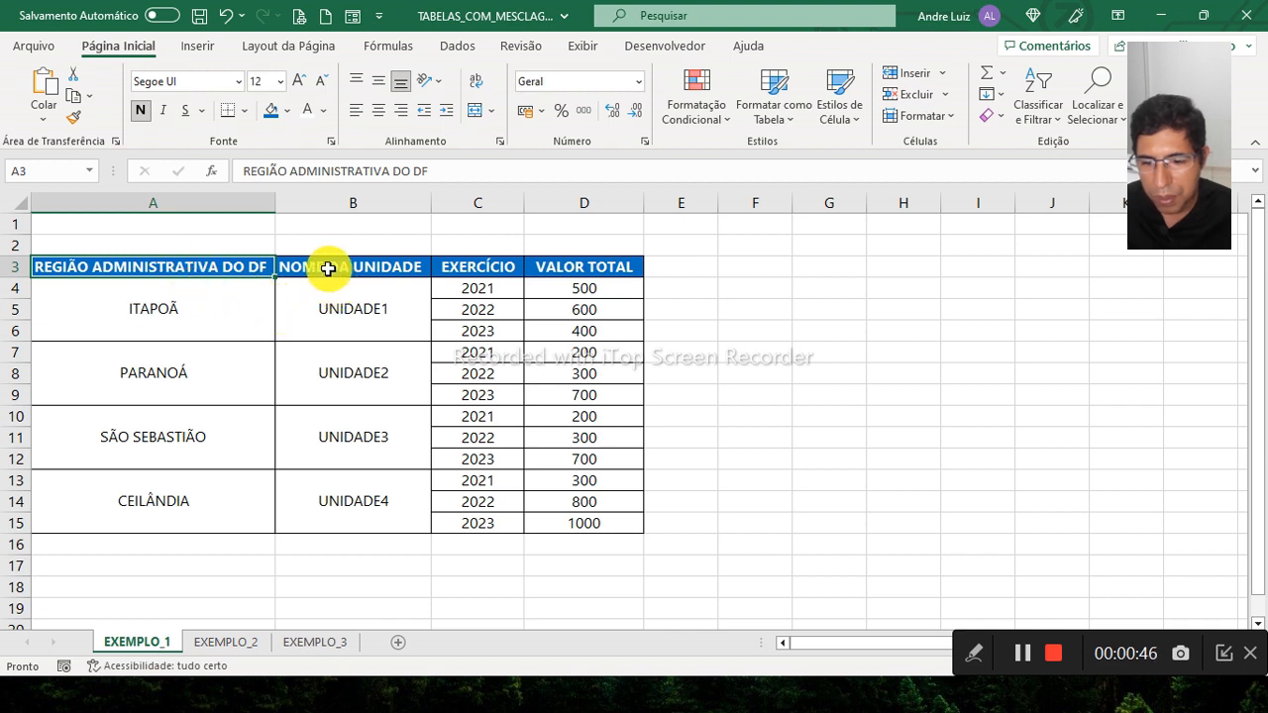
{"action": "left_click", "coordinate": [367, 264]}
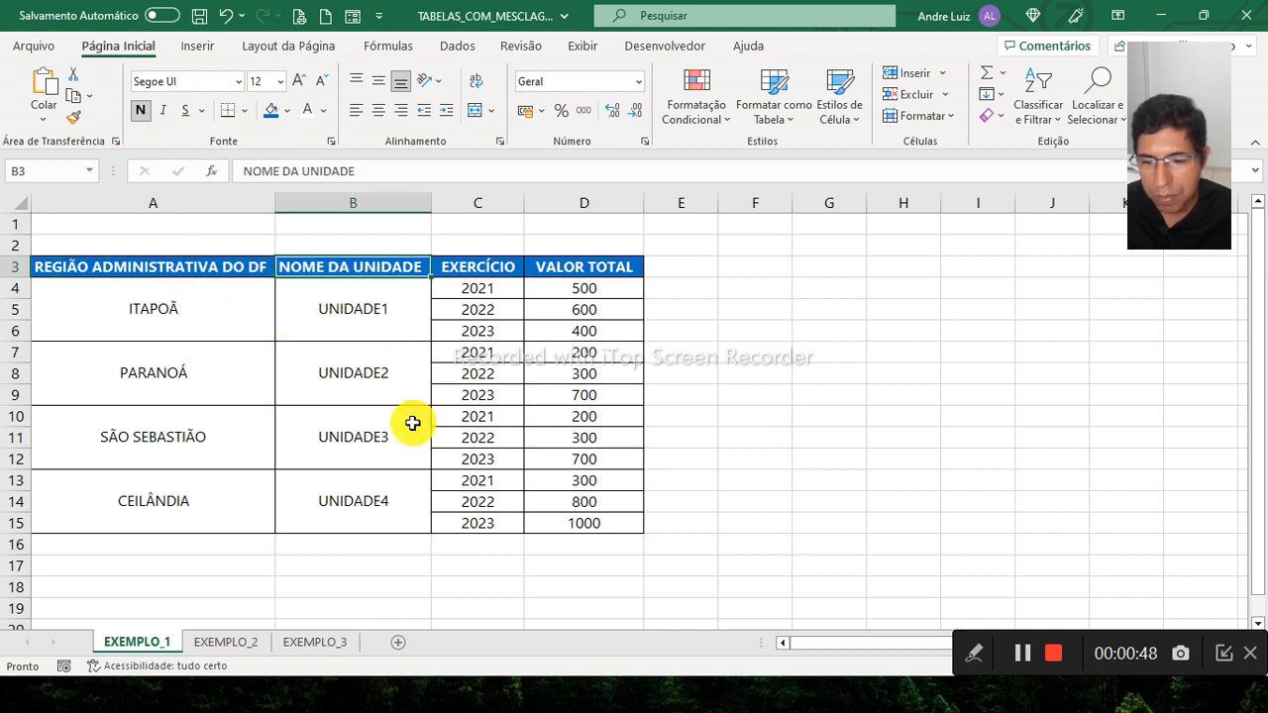
{"action": "left_click", "coordinate": [502, 270]}
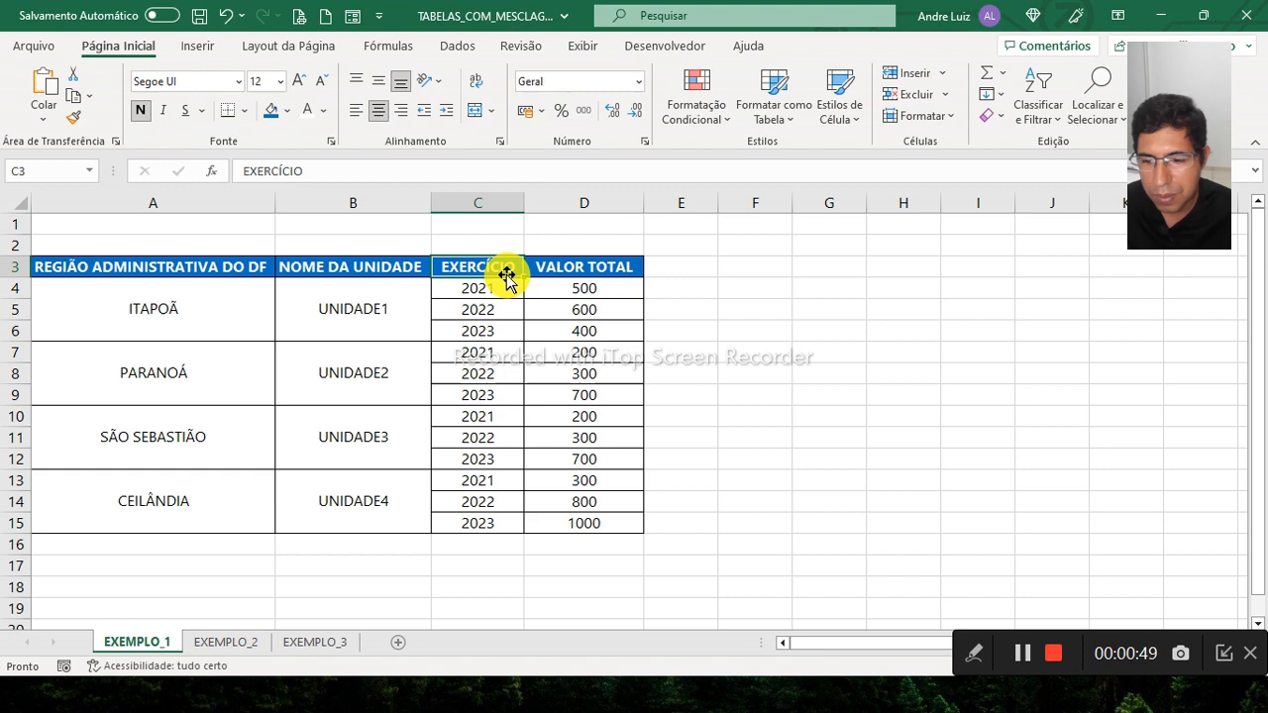
{"action": "left_click", "coordinate": [630, 269]}
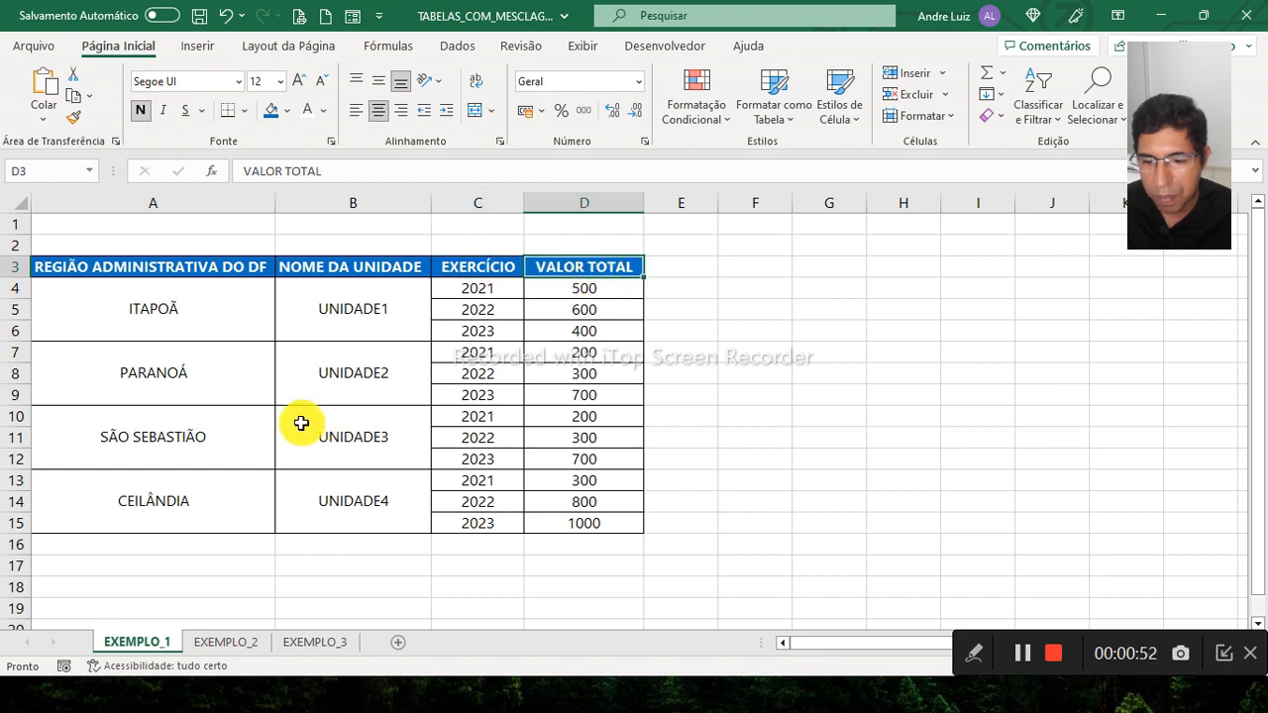
- Add filters to the table's header row and filter NOME DA UNIDADE to show only UNIDADE3
{"action": "left_click", "coordinate": [193, 271]}
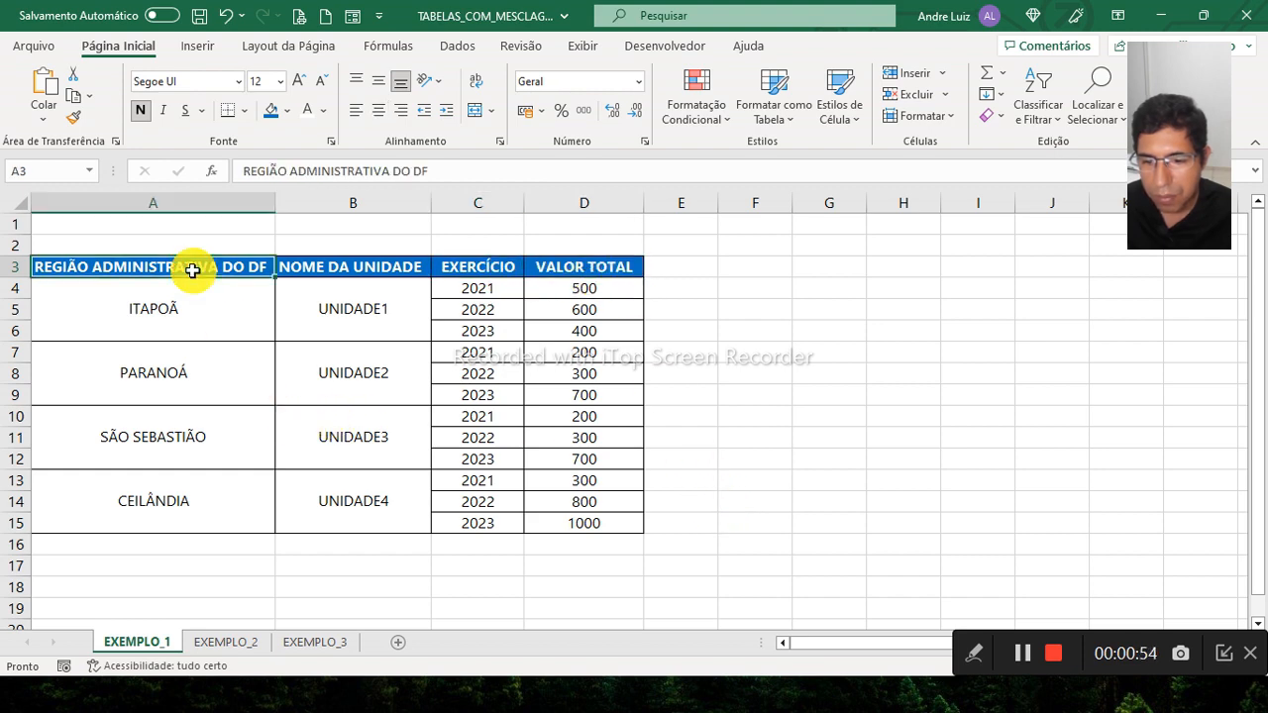
{"action": "left_click", "coordinate": [462, 46]}
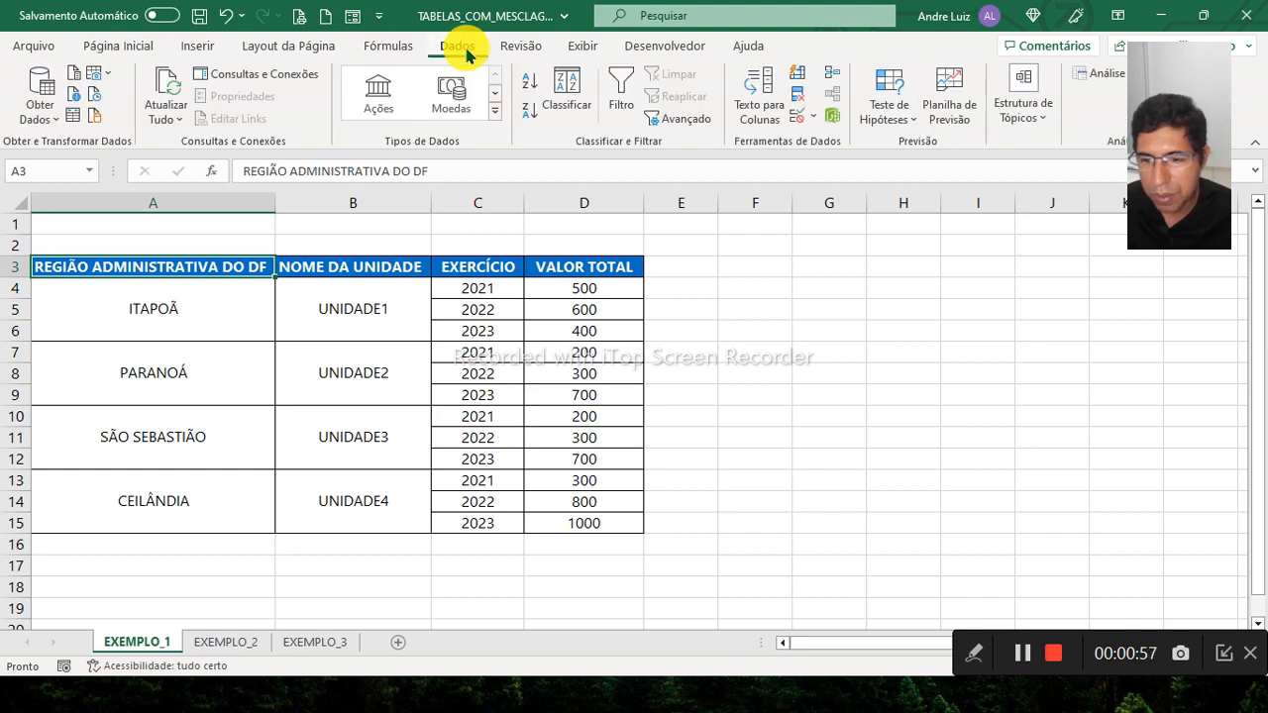
{"action": "left_click", "coordinate": [616, 95]}
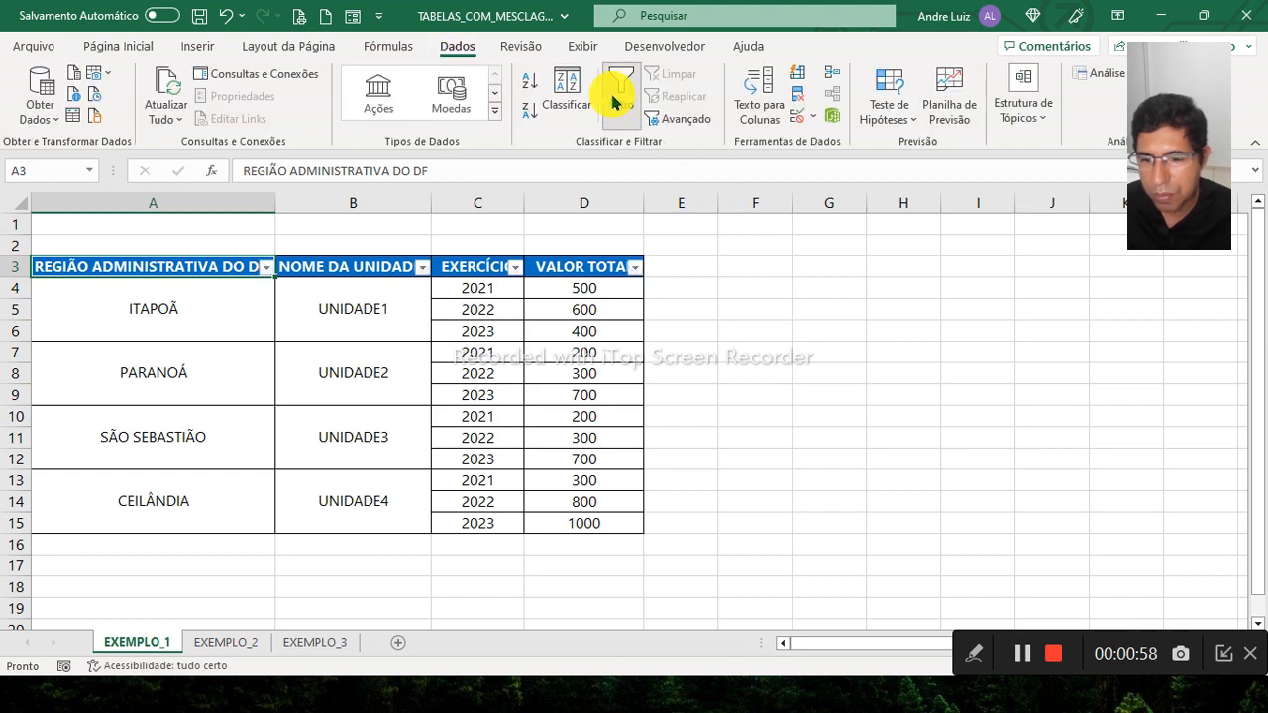
{"action": "left_click", "coordinate": [420, 270]}
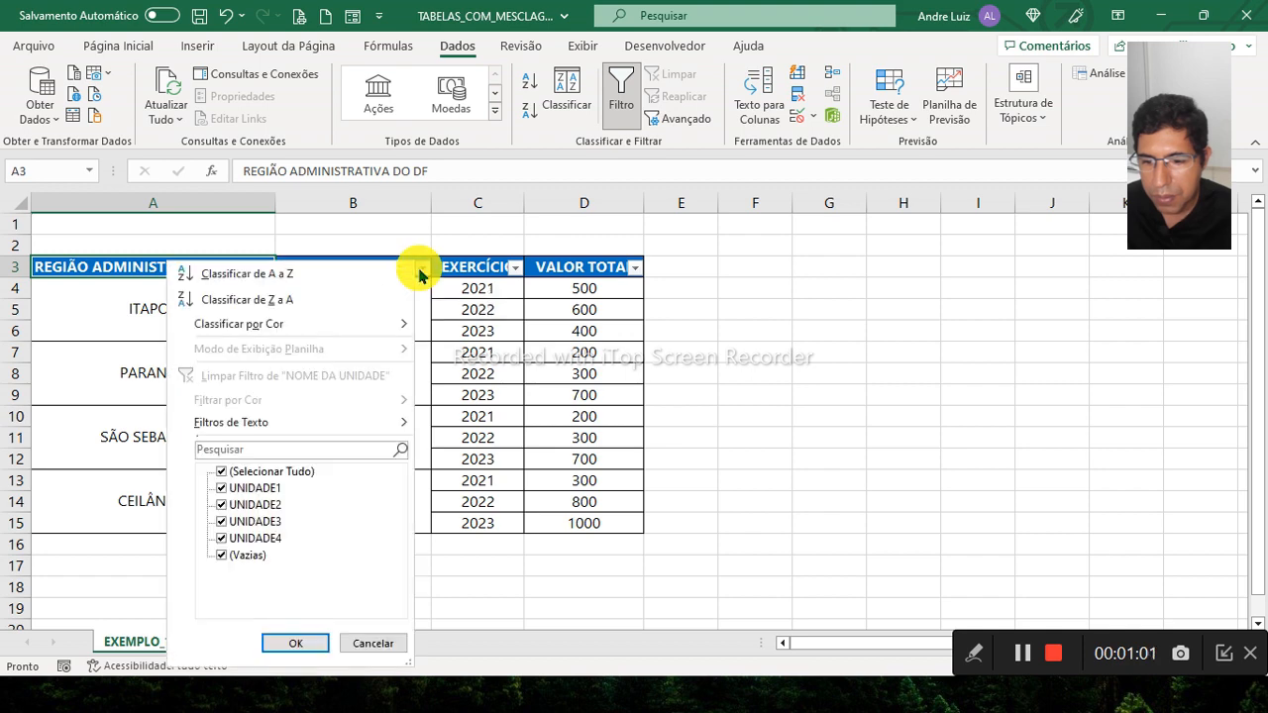
{"action": "left_click", "coordinate": [285, 474]}
{"action": "left_click", "coordinate": [267, 522]}
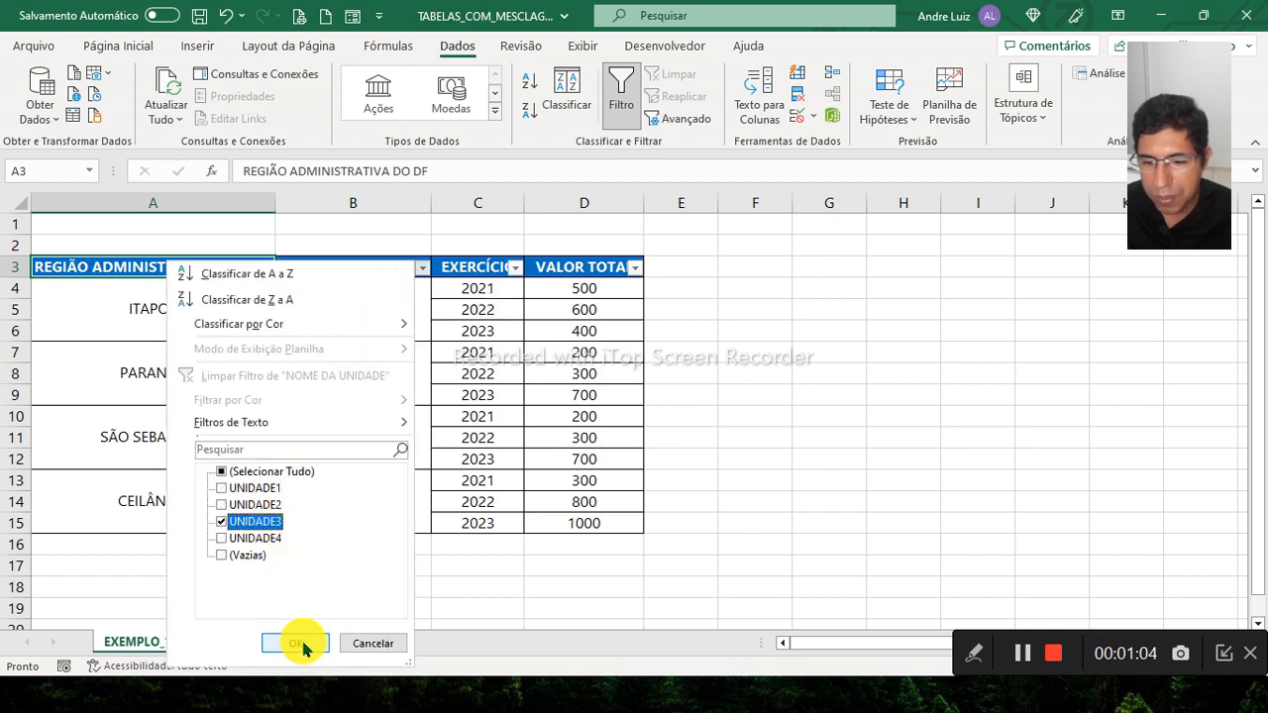
{"action": "left_click", "coordinate": [295, 642]}
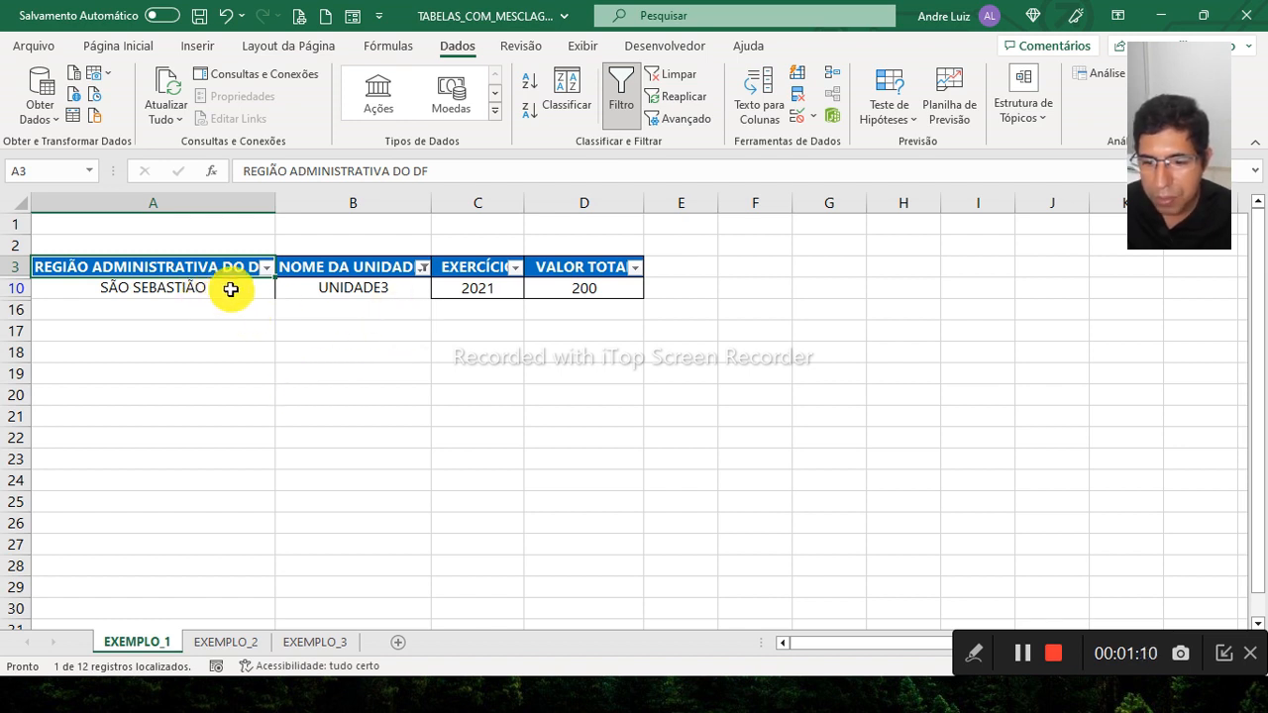
- Clear the NOME DA UNIDADE filter and remove the filters from the table's header row
{"action": "left_click", "coordinate": [656, 75]}
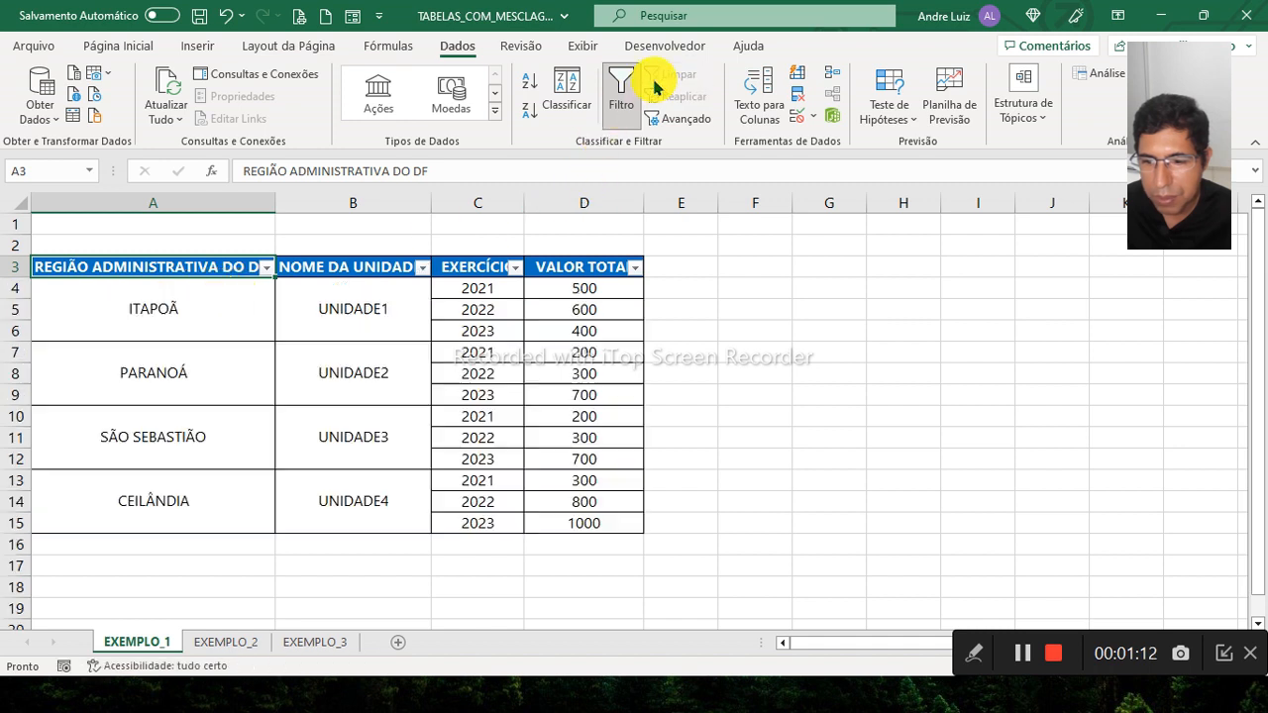
{"action": "left_click", "coordinate": [340, 443]}
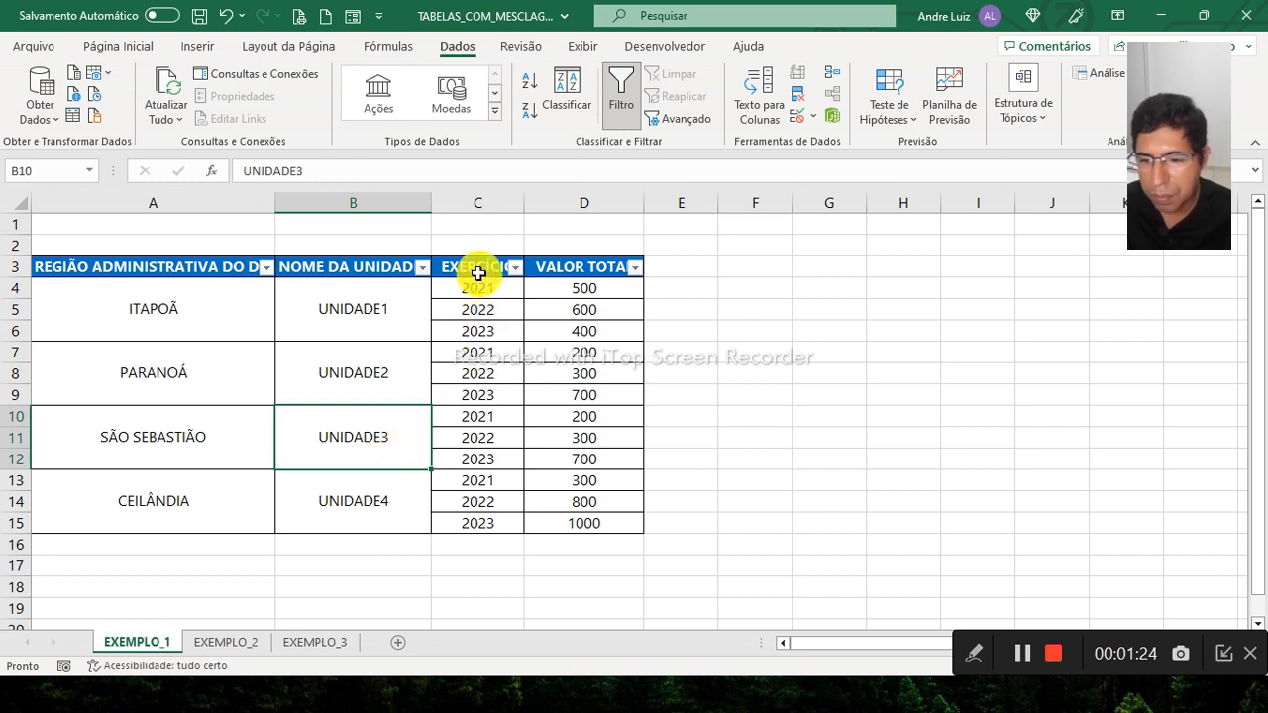
{"action": "left_click", "coordinate": [238, 266]}
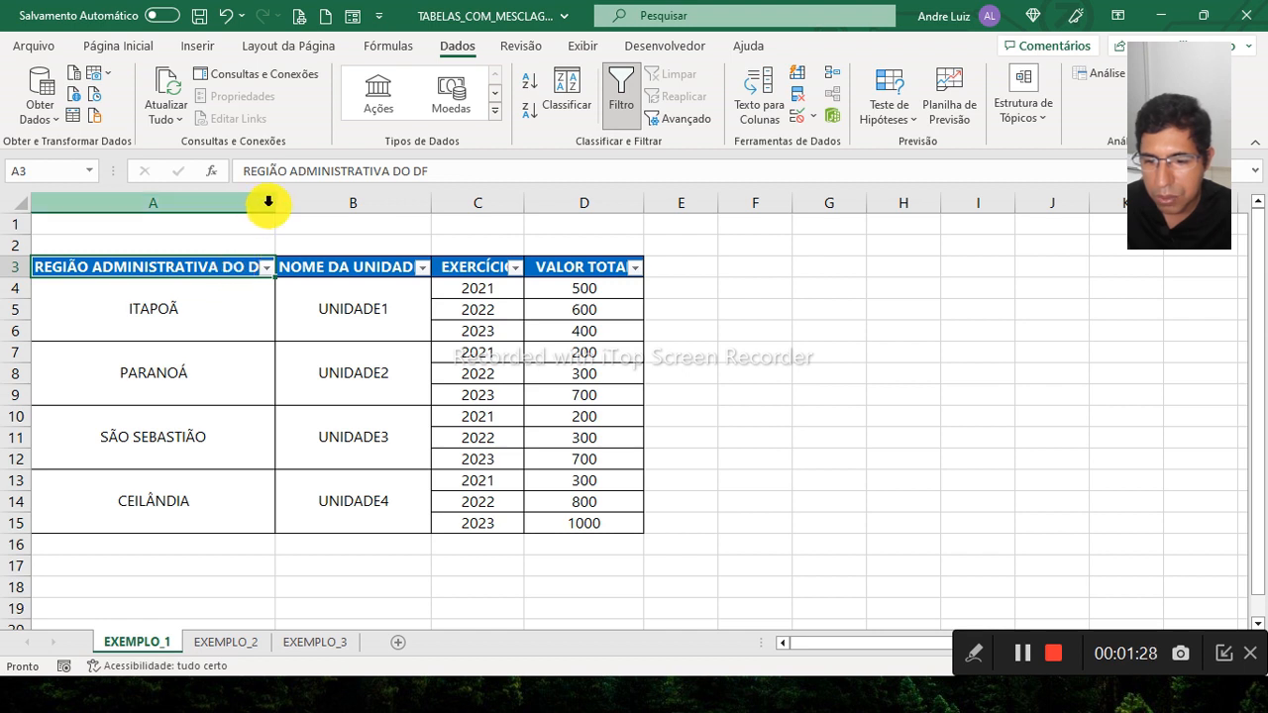
{"action": "left_click", "coordinate": [609, 107]}
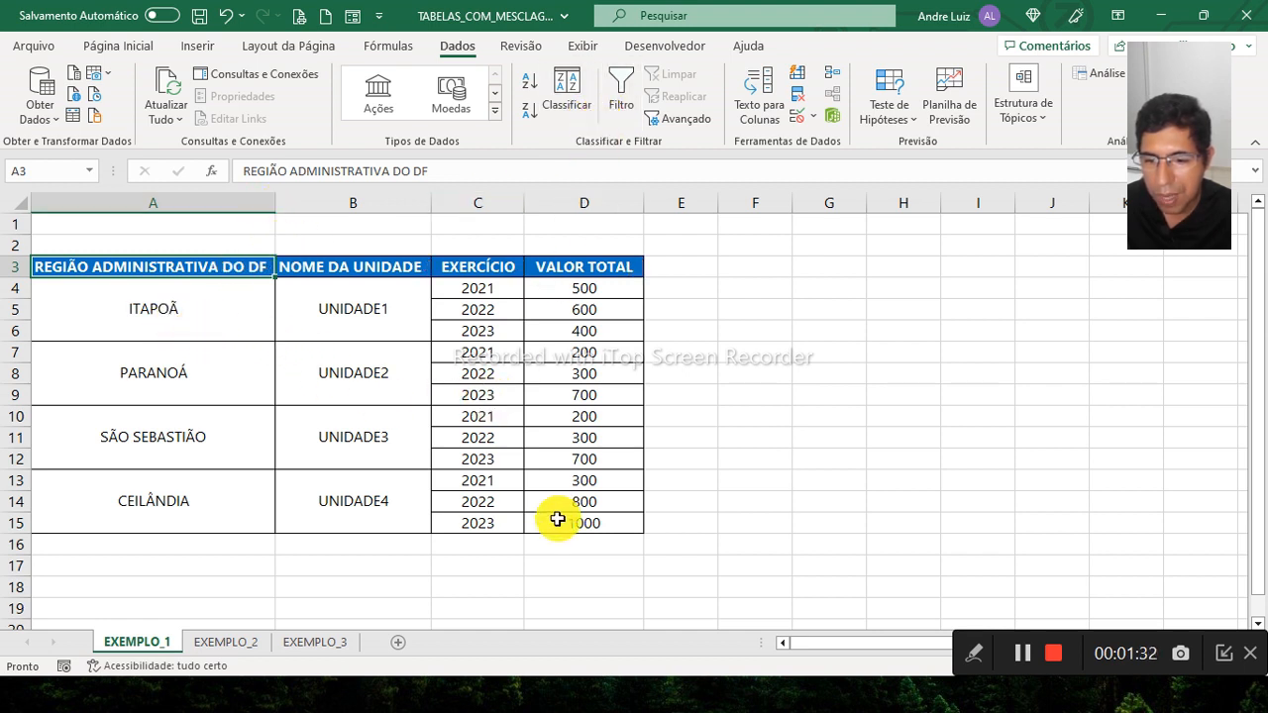
- Copy the whole table in A3:D15 and paste it beside the original, starting at cell F3
{"action": "left_click_drag", "start_coordinate": [218, 263], "coordinate": [609, 494]}
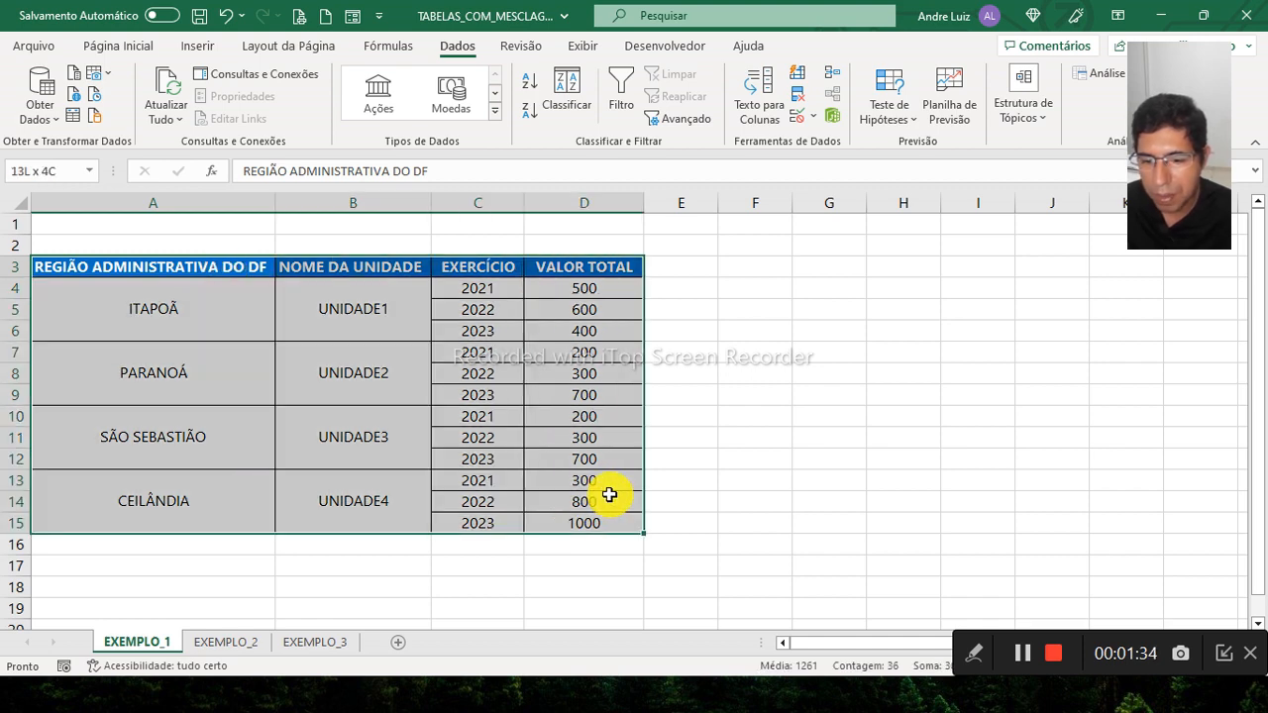
{"action": "key", "text": "ctrl+c"}
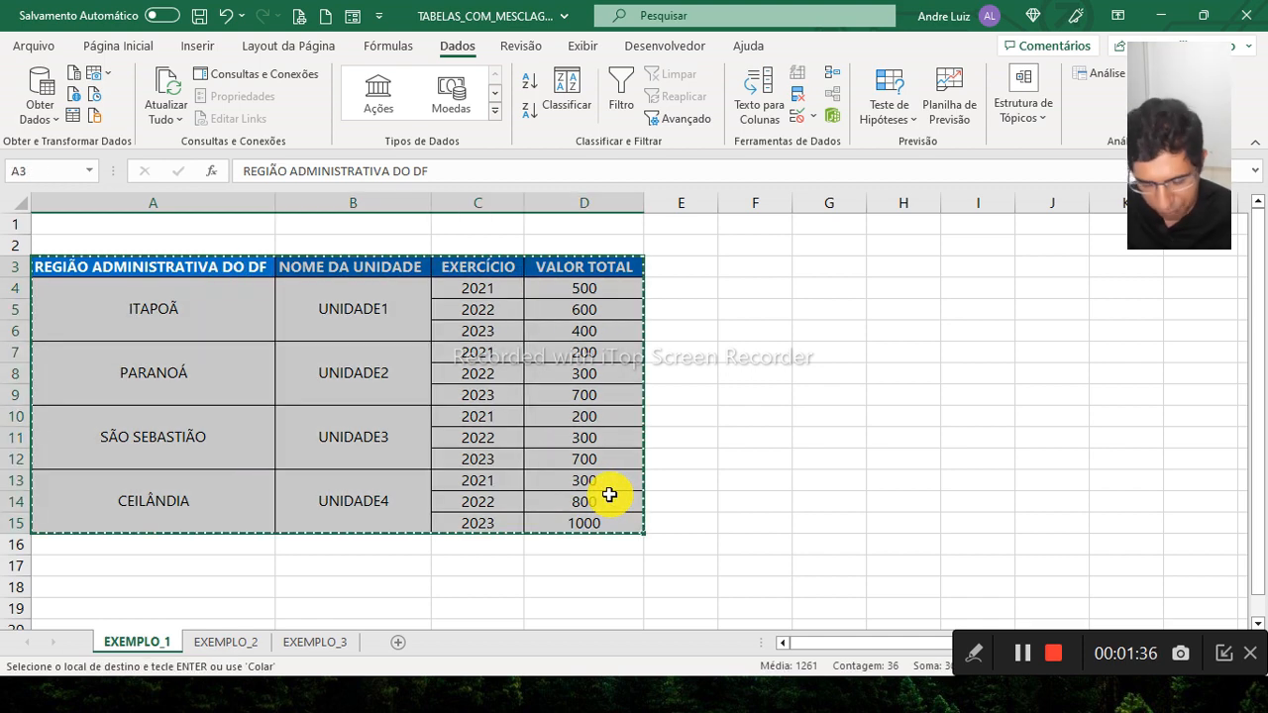
{"action": "left_click", "coordinate": [753, 271]}
{"action": "right_click", "coordinate": [751, 270]}
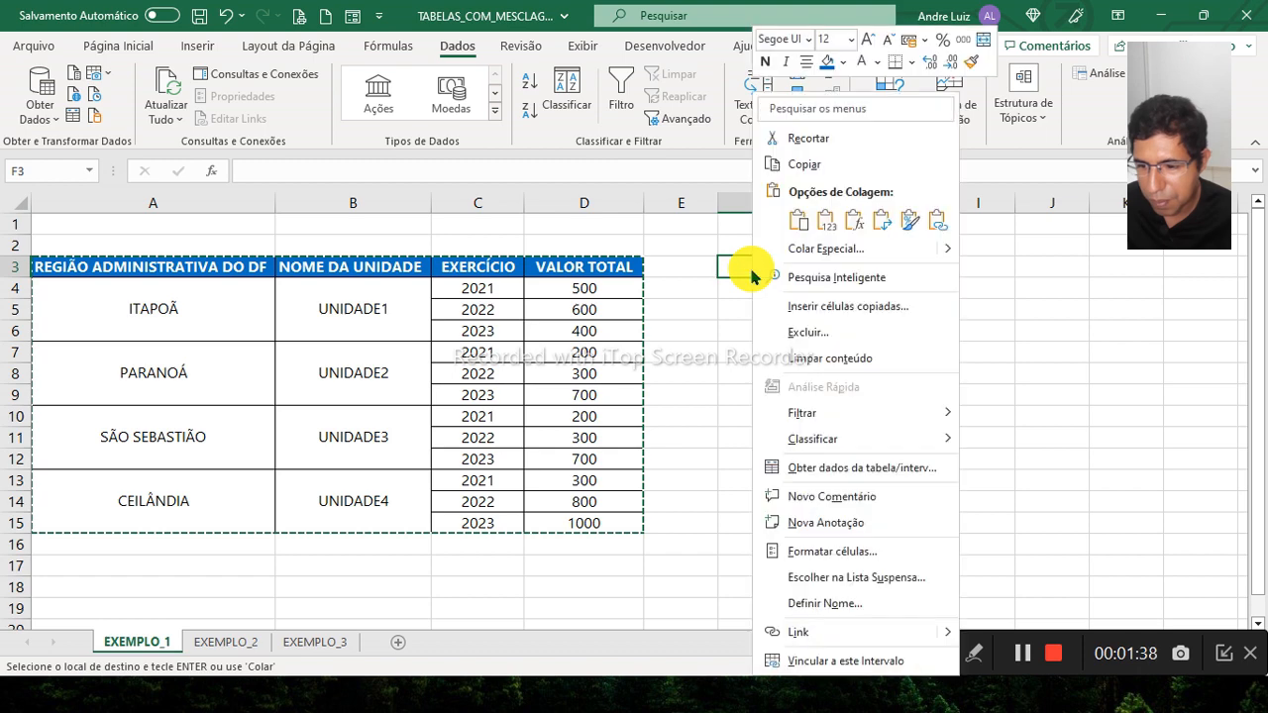
{"action": "left_click", "coordinate": [741, 268]}
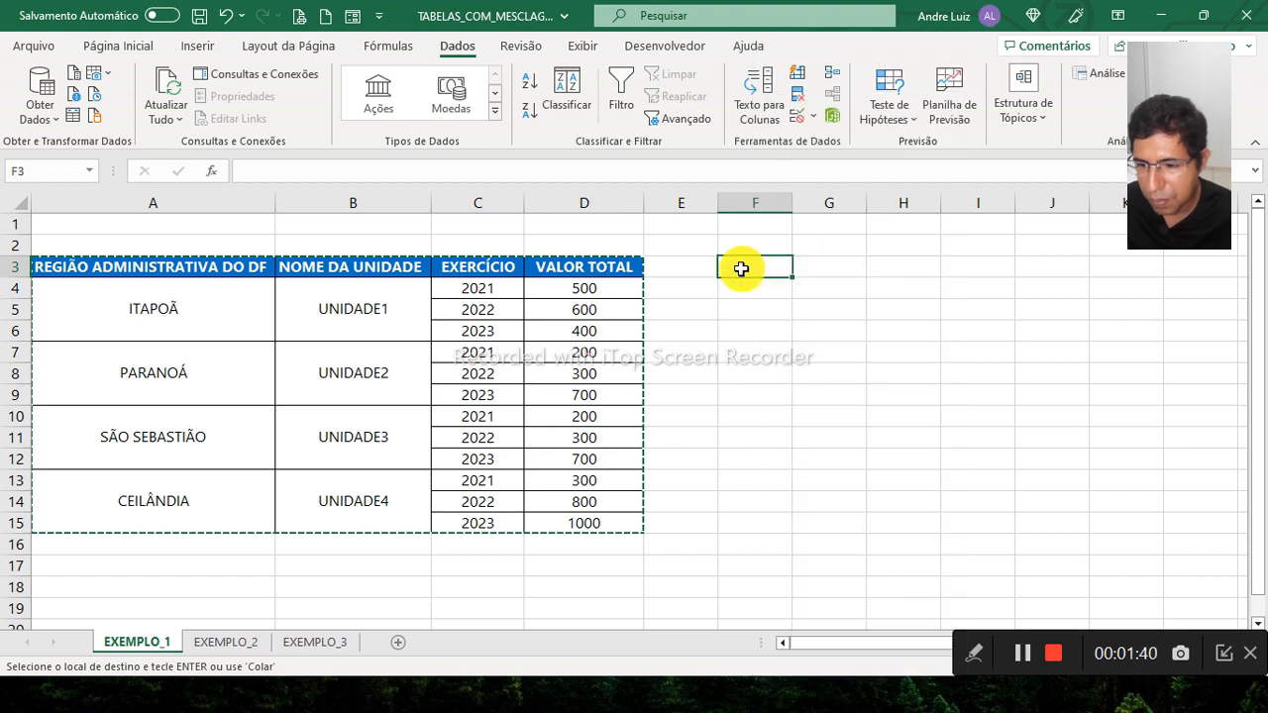
- Auto-fit the widths of columns F to I so the pasted table's headers fit completely
{"action": "double_click", "coordinate": [796, 206]}
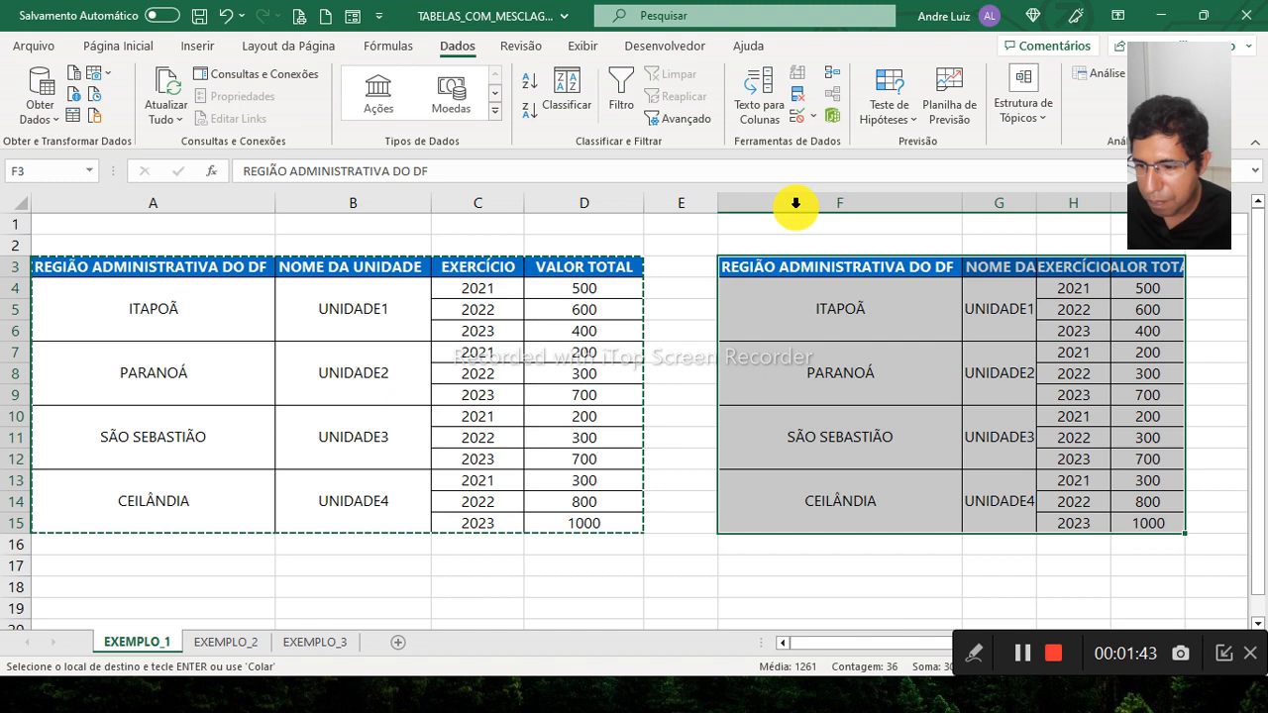
{"action": "double_click", "coordinate": [1038, 204]}
{"action": "left_click_drag", "start_coordinate": [814, 644], "coordinate": [856, 643]}
{"action": "double_click", "coordinate": [1189, 203]}
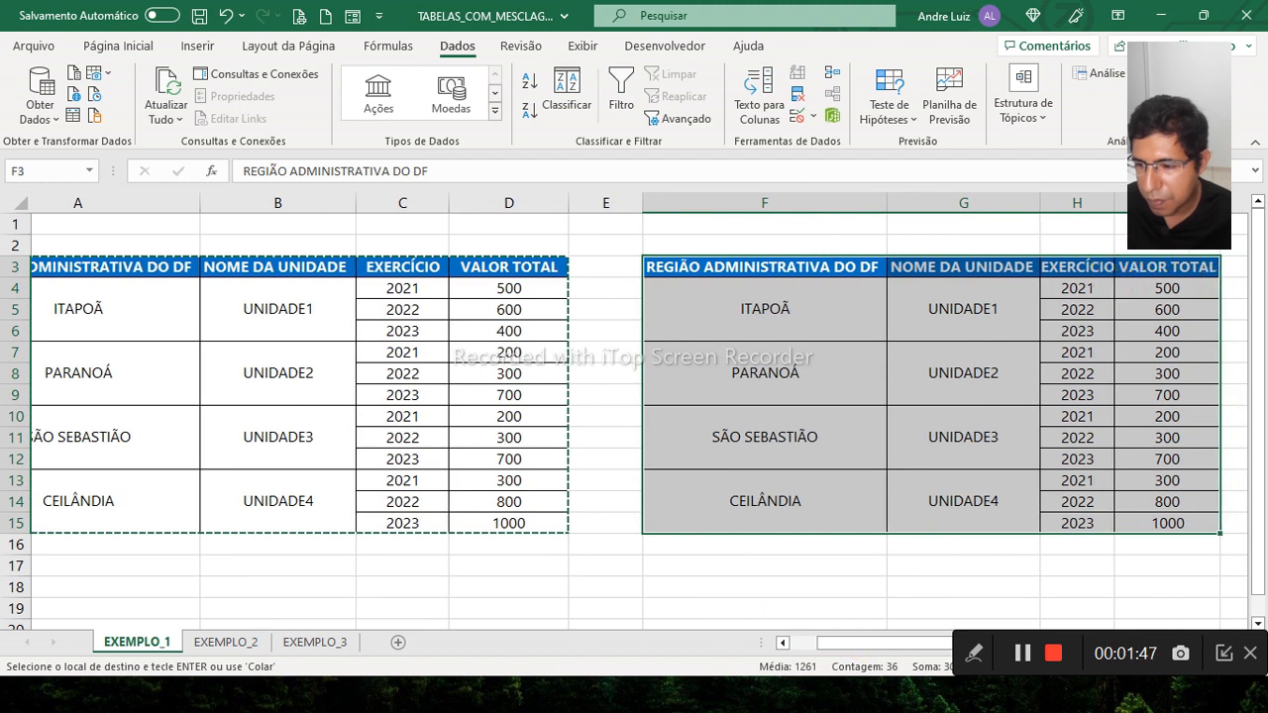
{"action": "double_click", "coordinate": [1113, 203]}
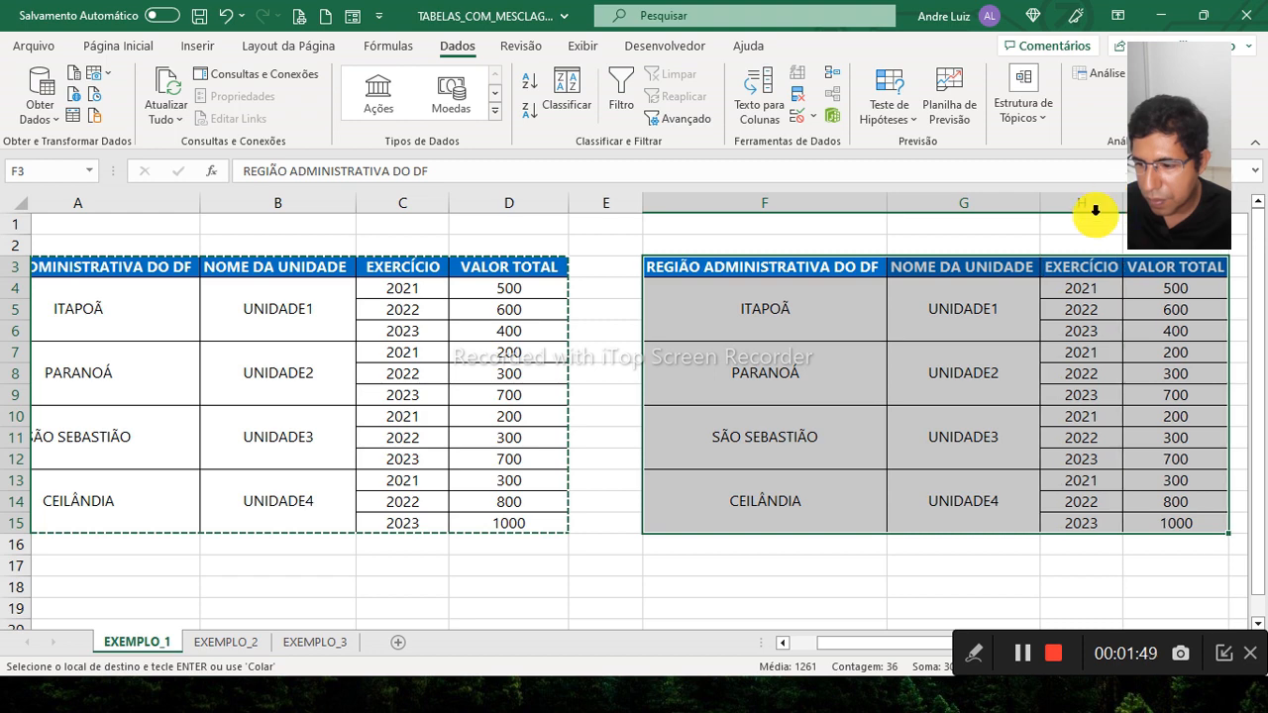
- Unmerge the ITAPOÃ and UNIDADE1 cells spanning rows 4 to 6 in the pasted table
{"action": "left_click", "coordinate": [962, 264]}
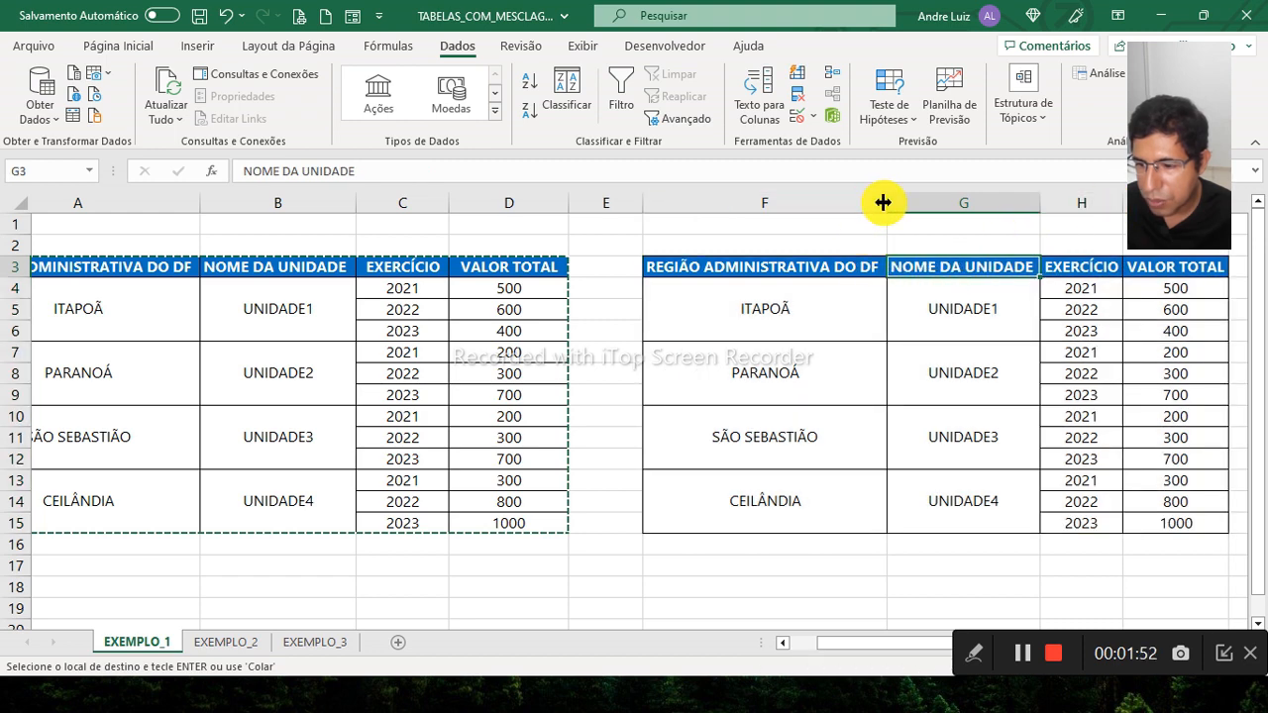
{"action": "left_click", "coordinate": [839, 314]}
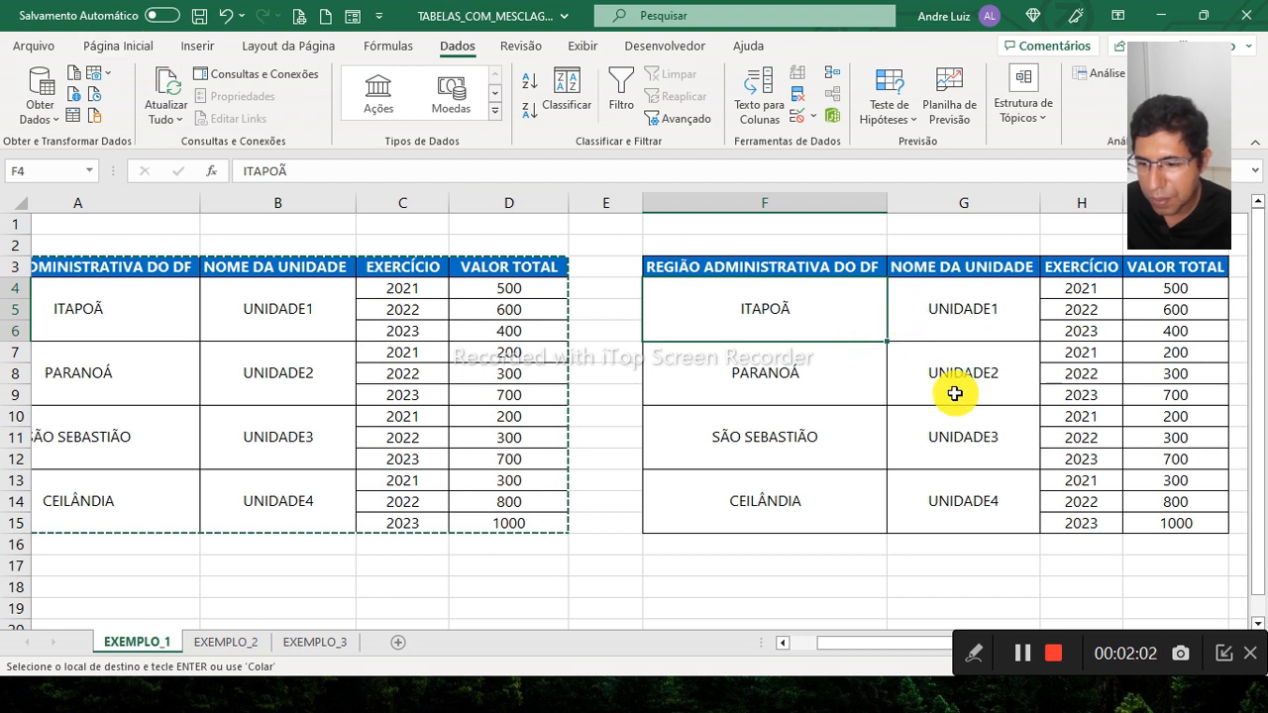
{"action": "left_click", "coordinate": [947, 315]}
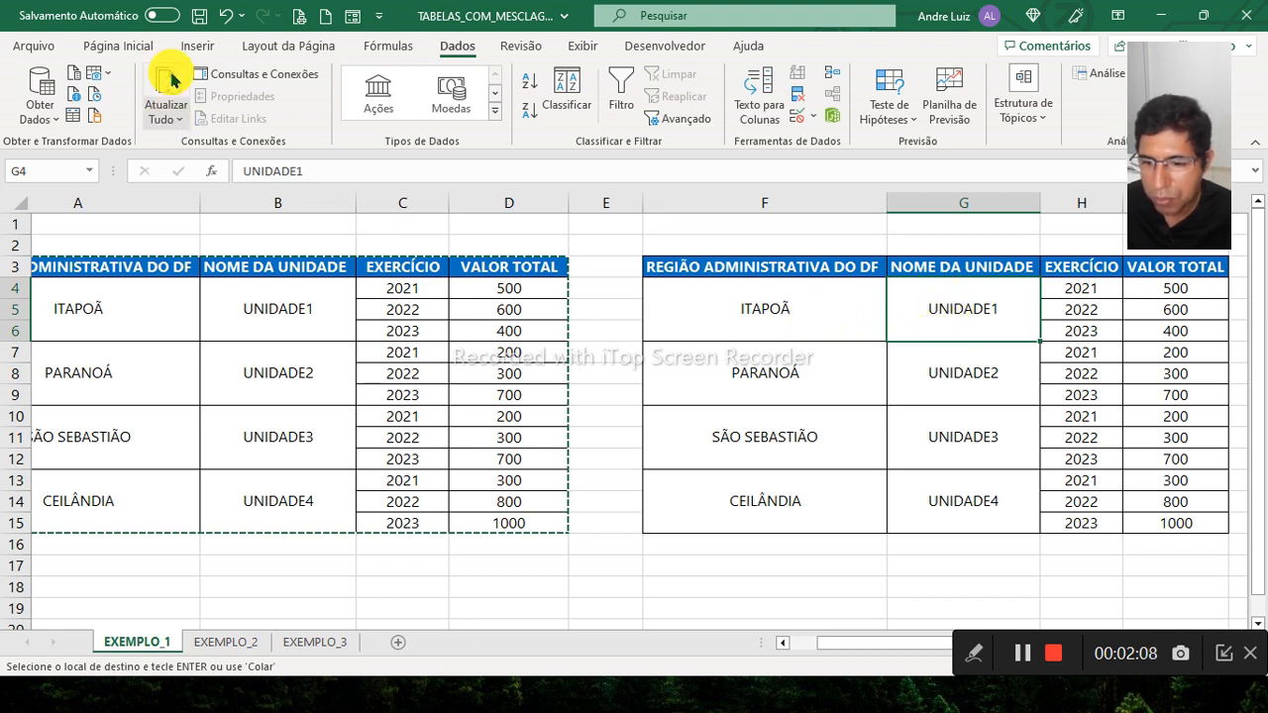
{"action": "left_click", "coordinate": [146, 47]}
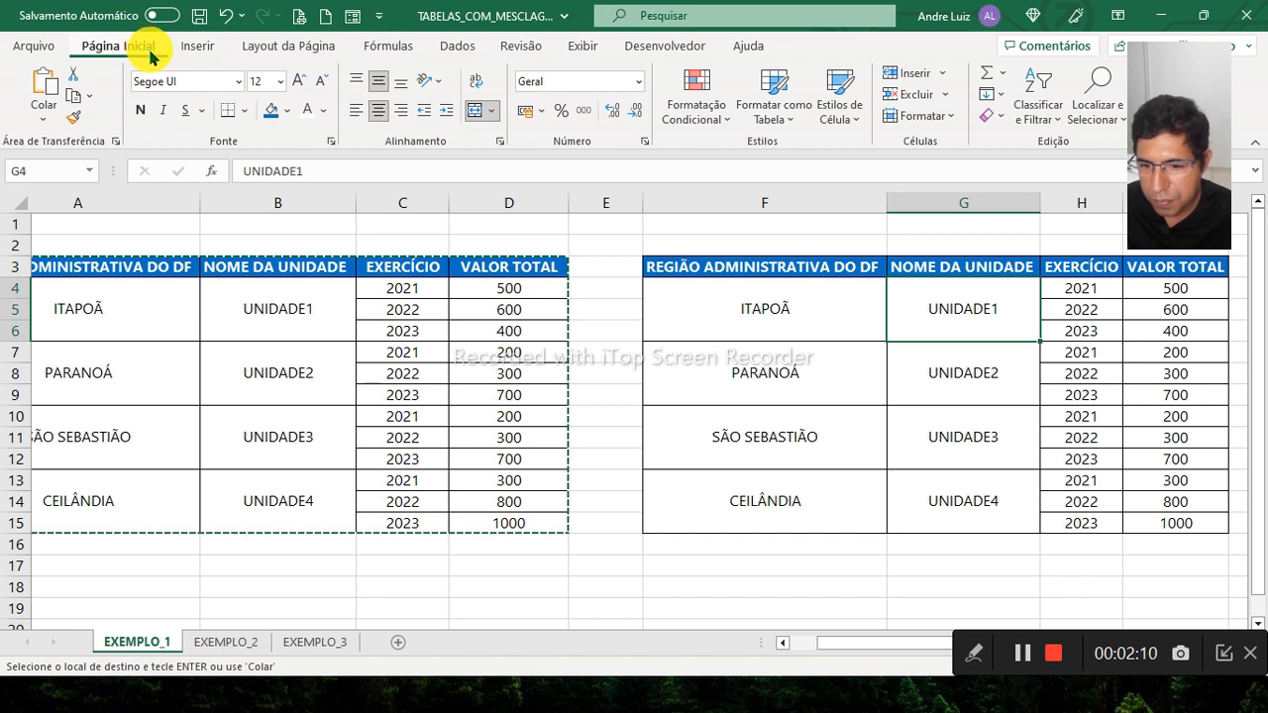
{"action": "left_click", "coordinate": [741, 311]}
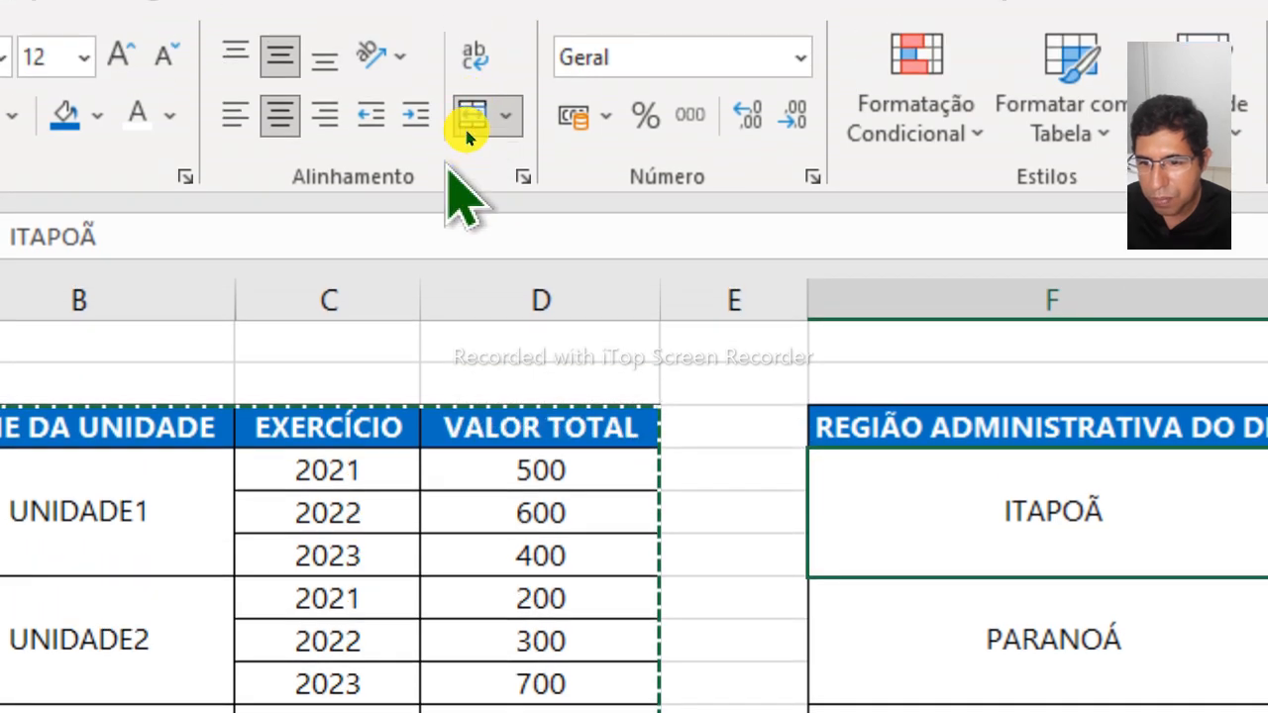
{"action": "left_click", "coordinate": [473, 116]}
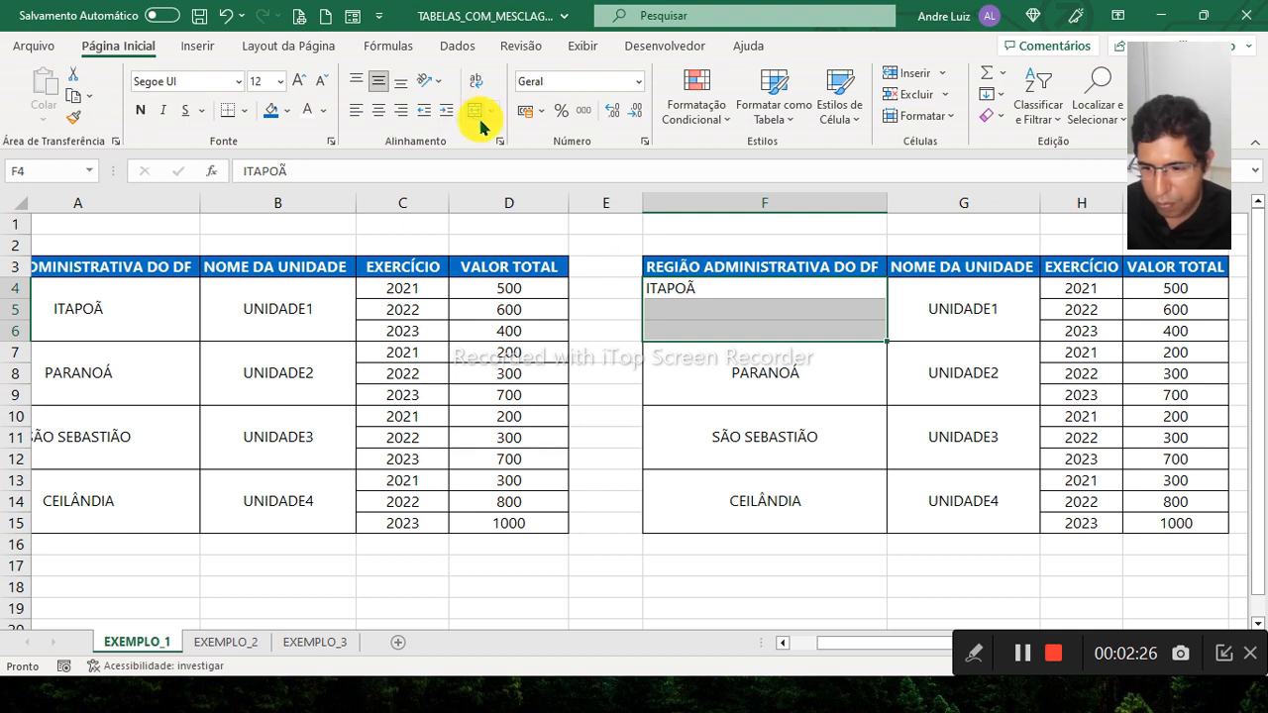
{"action": "left_click", "coordinate": [693, 282]}
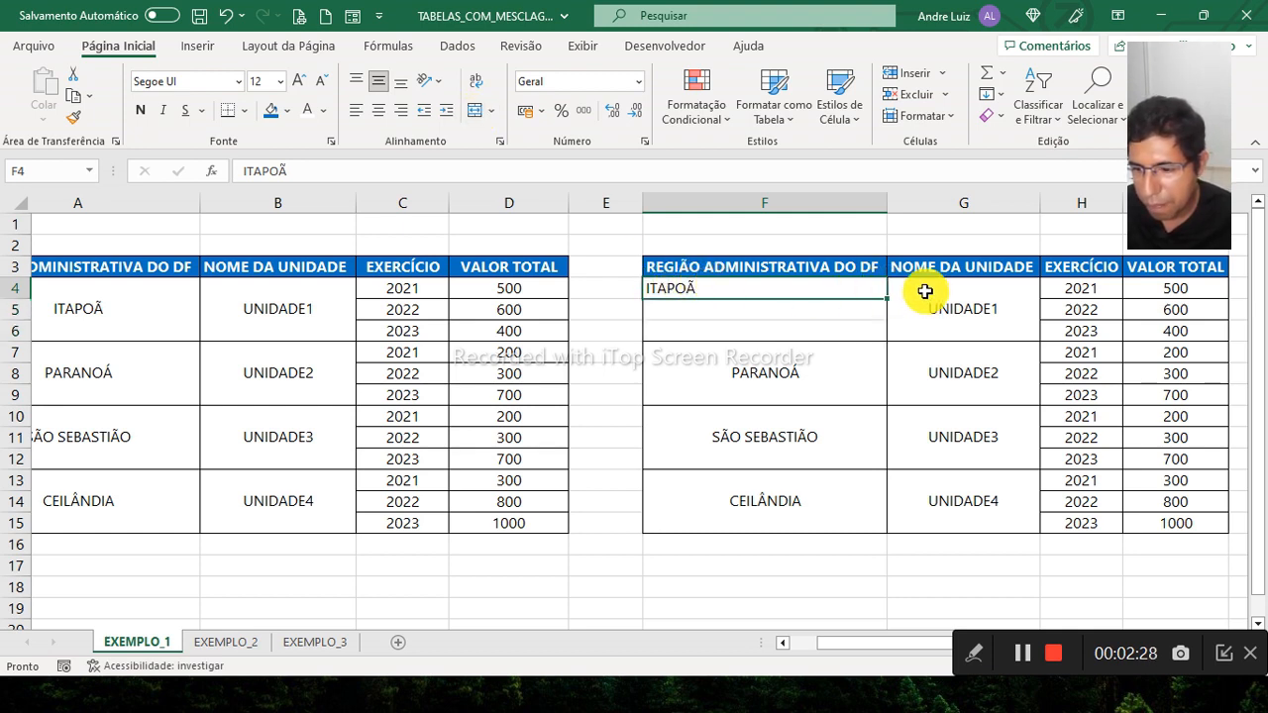
{"action": "left_click", "coordinate": [924, 291]}
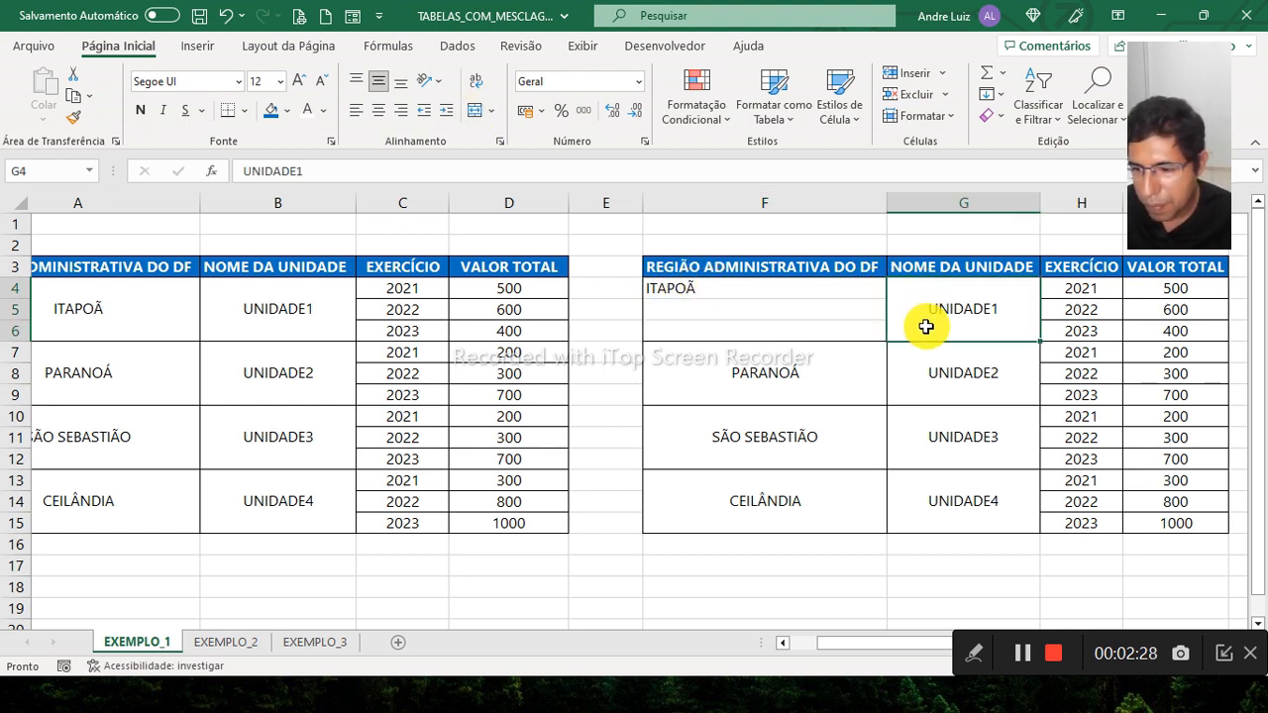
{"action": "left_click", "coordinate": [479, 114]}
- Unmerge the PARANOÁ and UNIDADE2 cells spanning rows 7 to 9 in the pasted table
{"action": "left_click", "coordinate": [807, 371]}
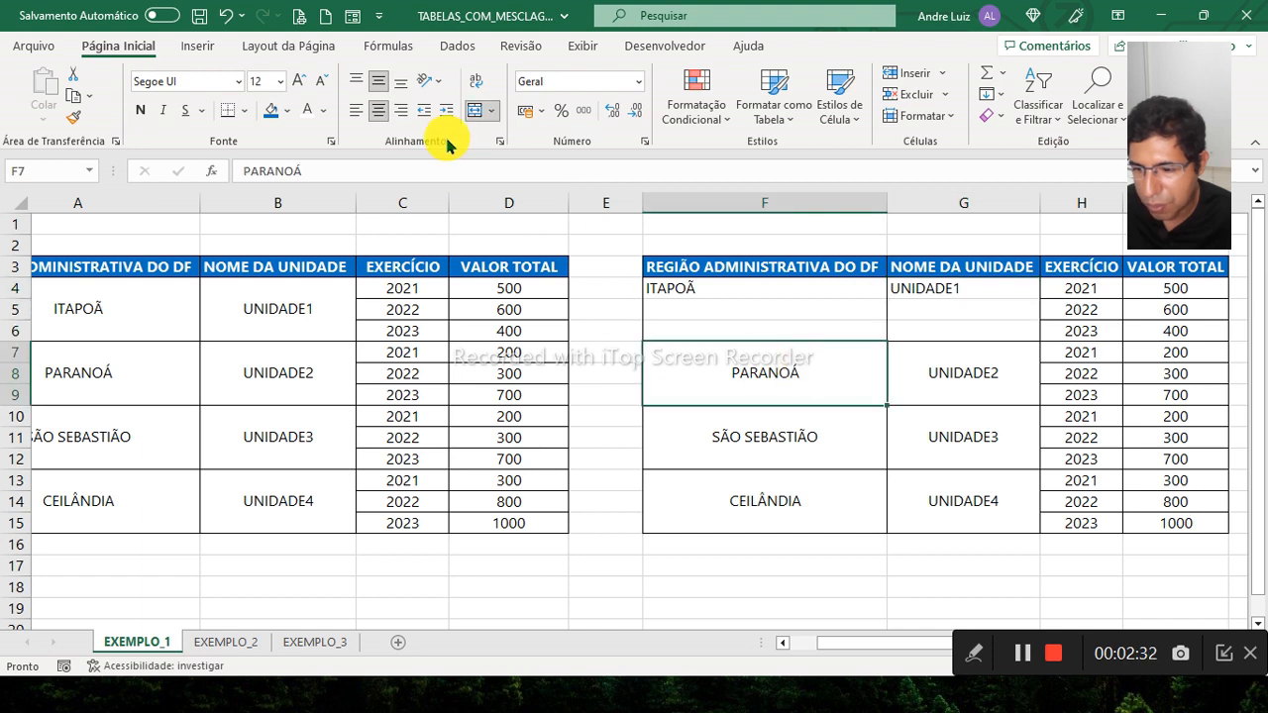
{"action": "left_click", "coordinate": [472, 114]}
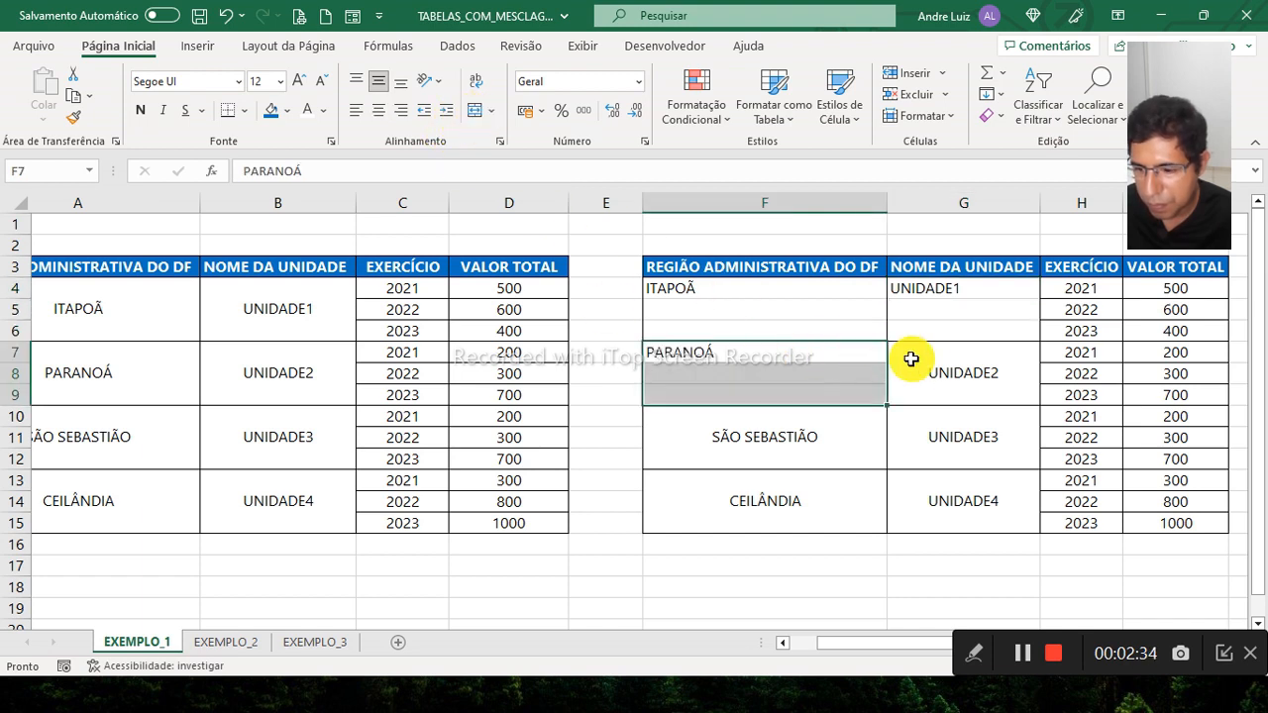
{"action": "left_click", "coordinate": [911, 360]}
{"action": "left_click", "coordinate": [480, 112]}
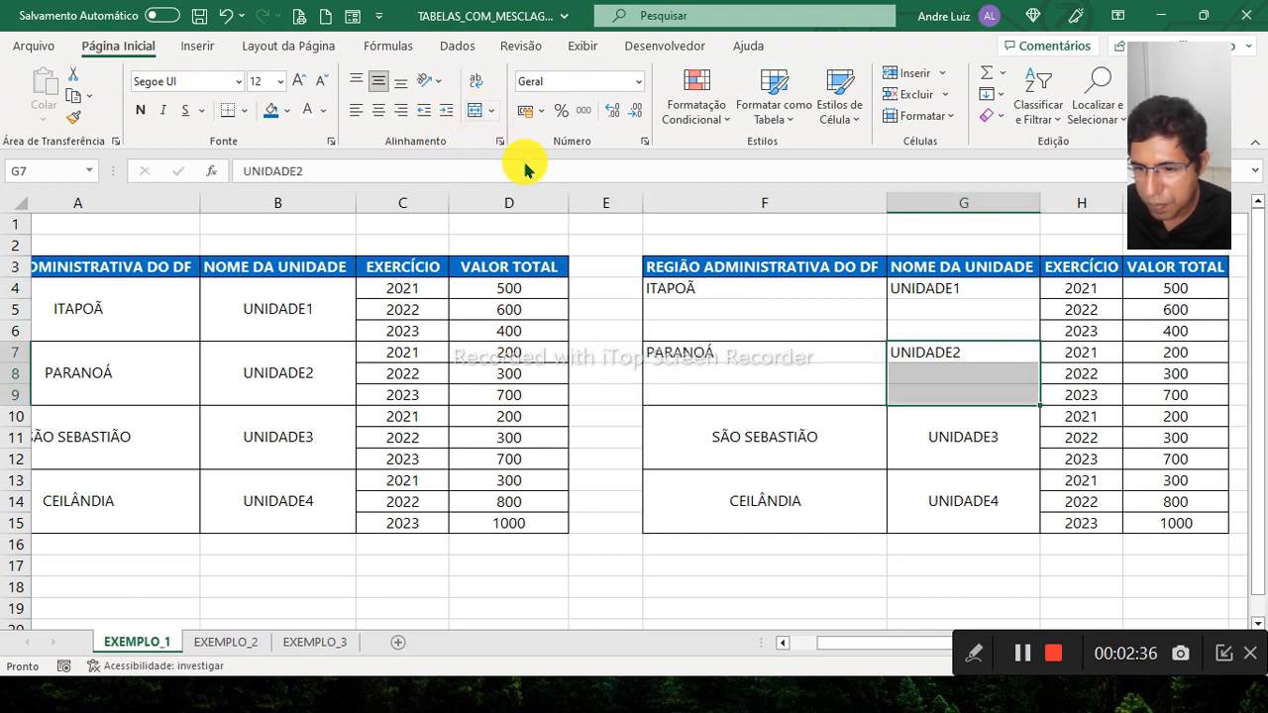
- Unmerge the SÃO SEBASTIÃO and UNIDADE3 cells spanning rows 10 to 12 in the pasted table
{"action": "left_click", "coordinate": [745, 441]}
{"action": "left_click", "coordinate": [479, 112]}
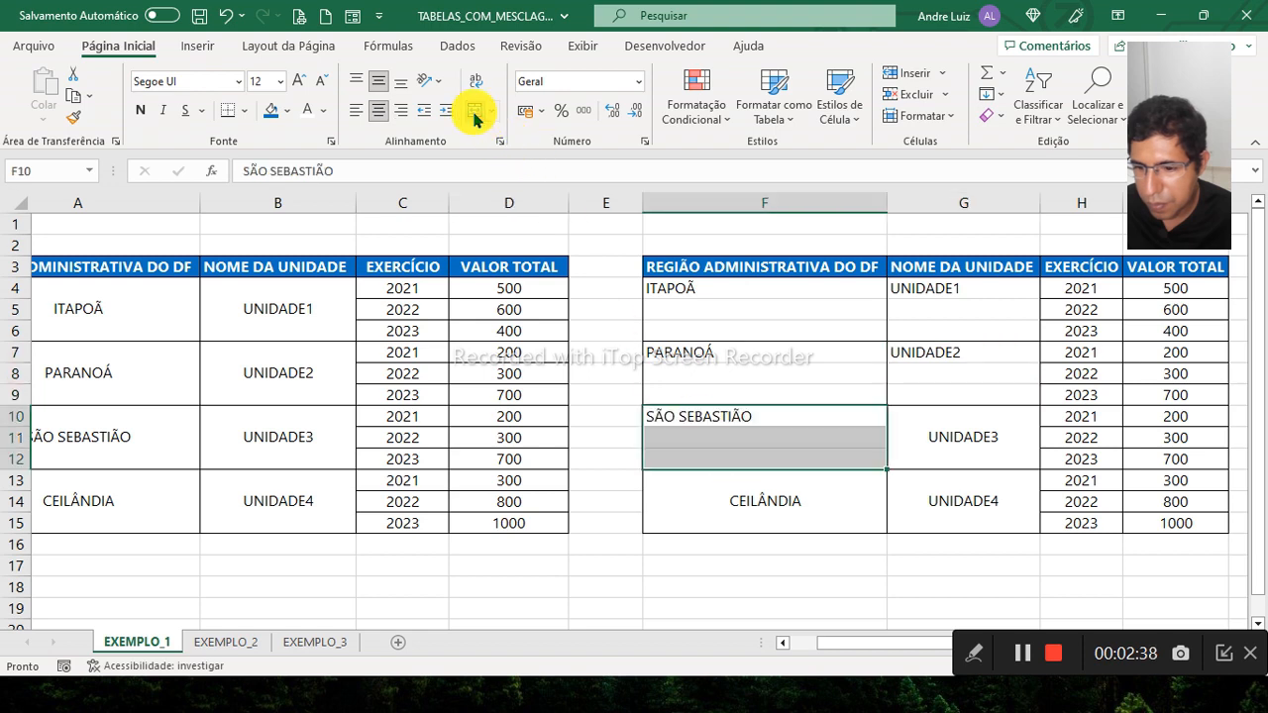
{"action": "left_click", "coordinate": [955, 423]}
{"action": "left_click", "coordinate": [475, 112]}
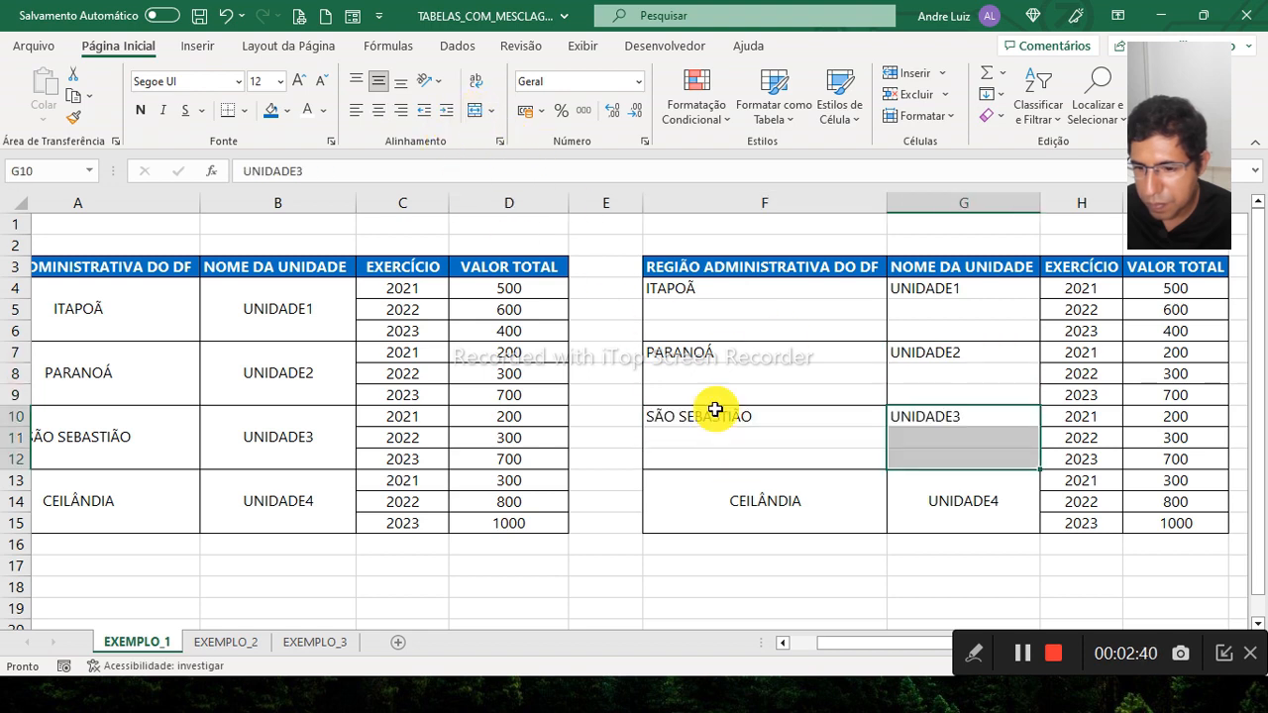
- Unmerge the CEILÂNDIA and UNIDADE4 cells spanning rows 13 to 15 in the pasted table
{"action": "left_click", "coordinate": [748, 497]}
{"action": "left_click", "coordinate": [479, 112]}
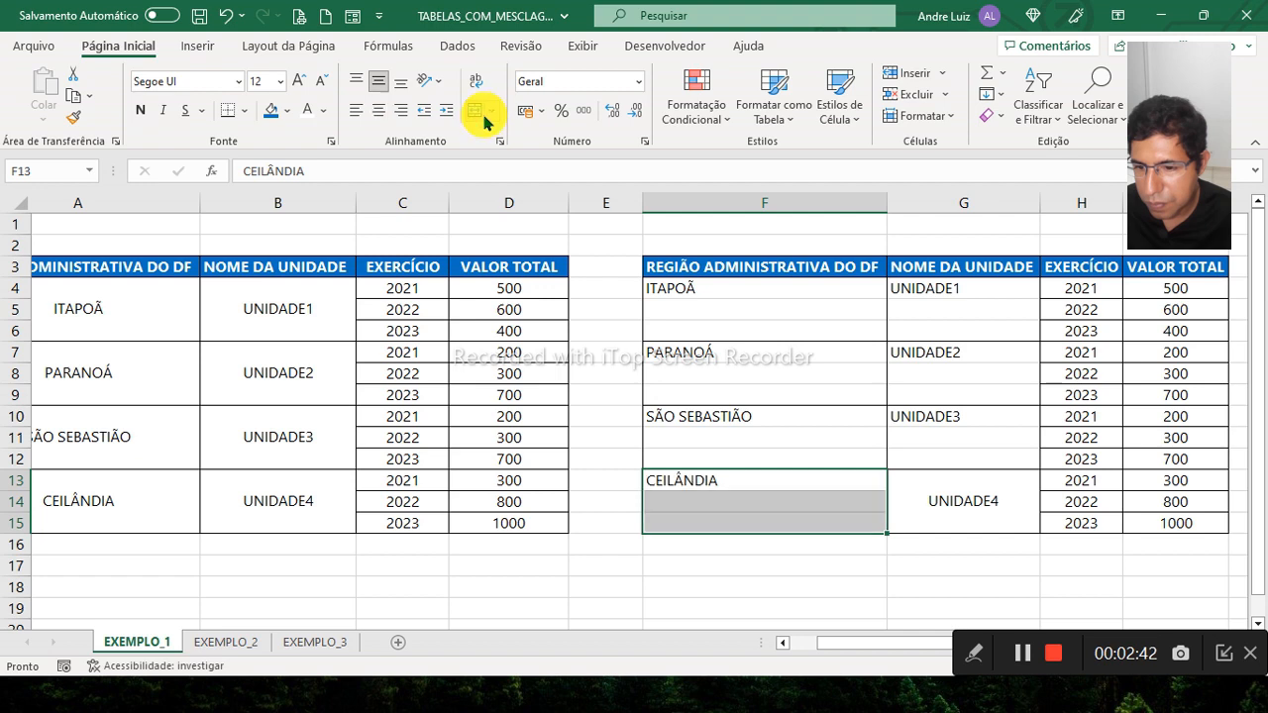
{"action": "left_click", "coordinate": [968, 492]}
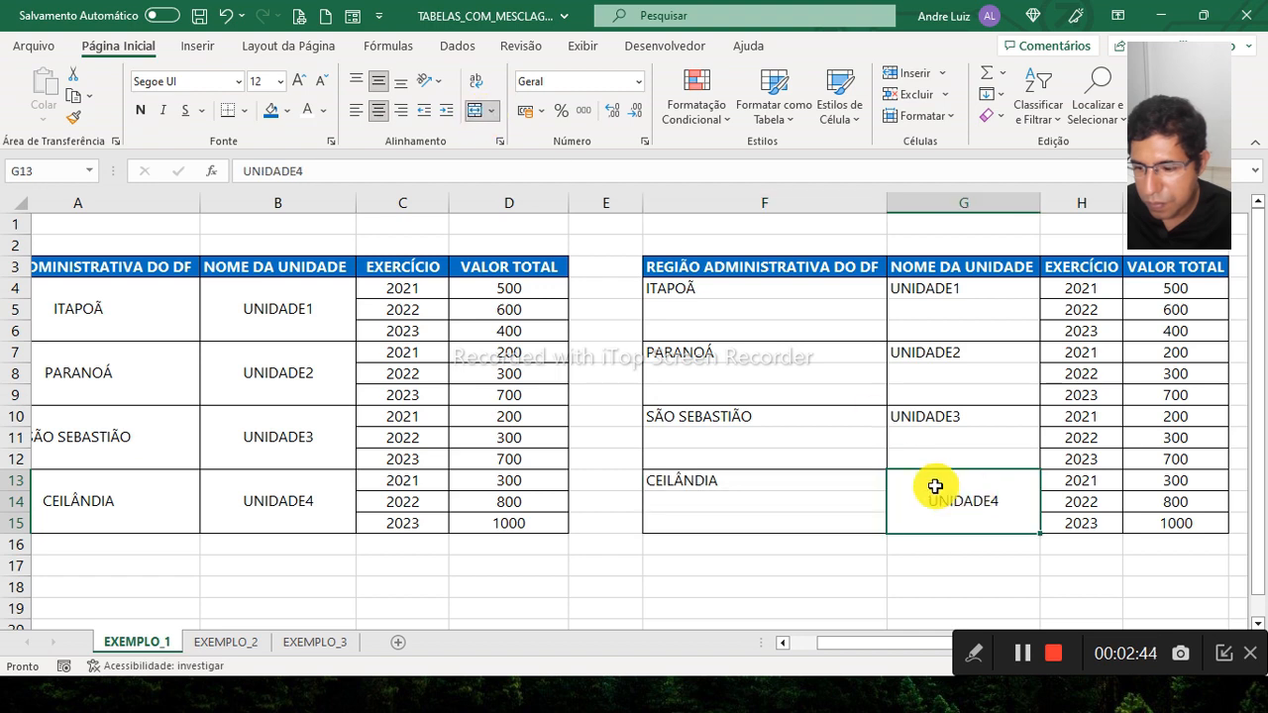
{"action": "left_click", "coordinate": [477, 111]}
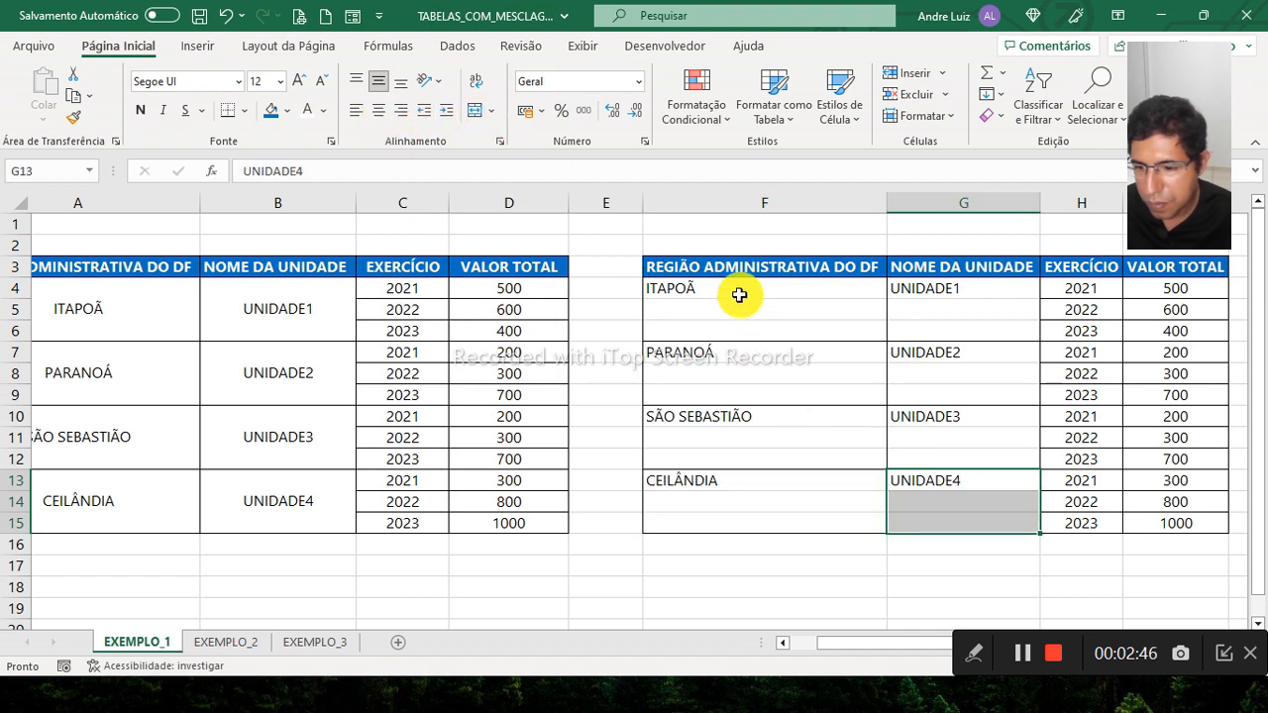
- Fill ITAPOÃ and UNIDADE1 down through row 6, and PARANOÁ and UNIDADE2 down through row 9, in columns F and G
{"action": "left_click", "coordinate": [738, 294]}
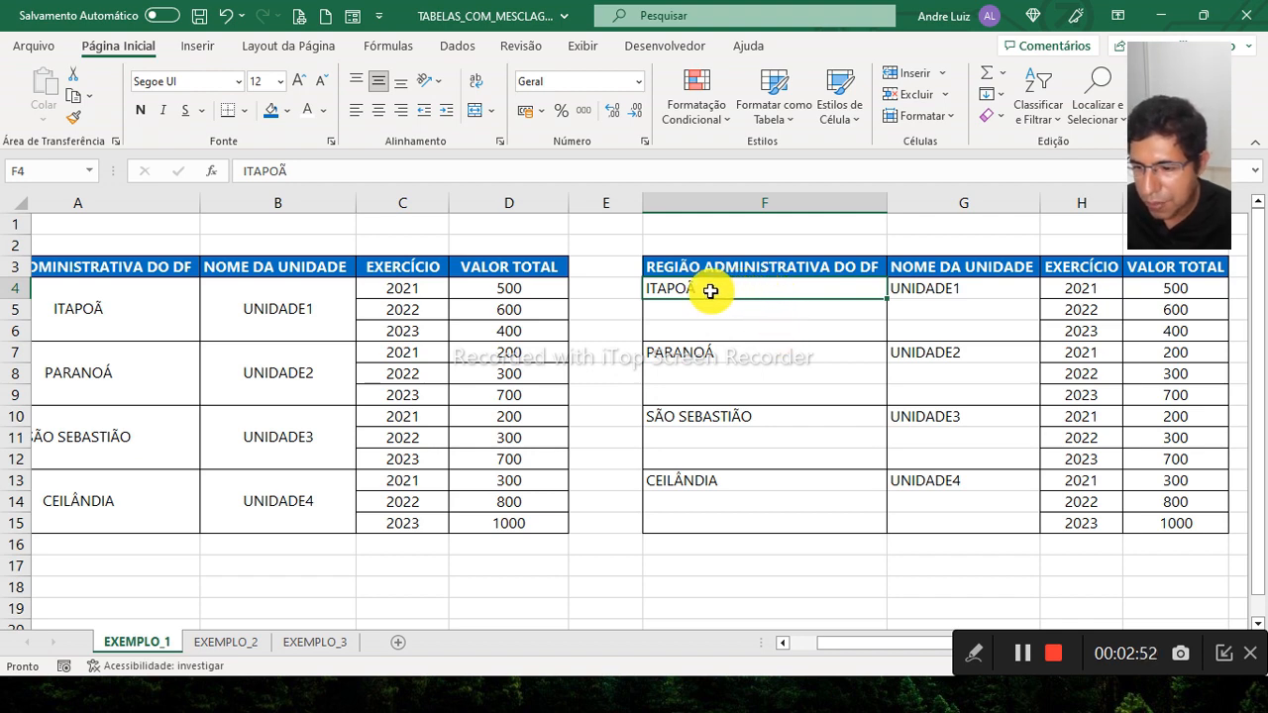
{"action": "left_click_drag", "start_coordinate": [713, 286], "coordinate": [956, 287]}
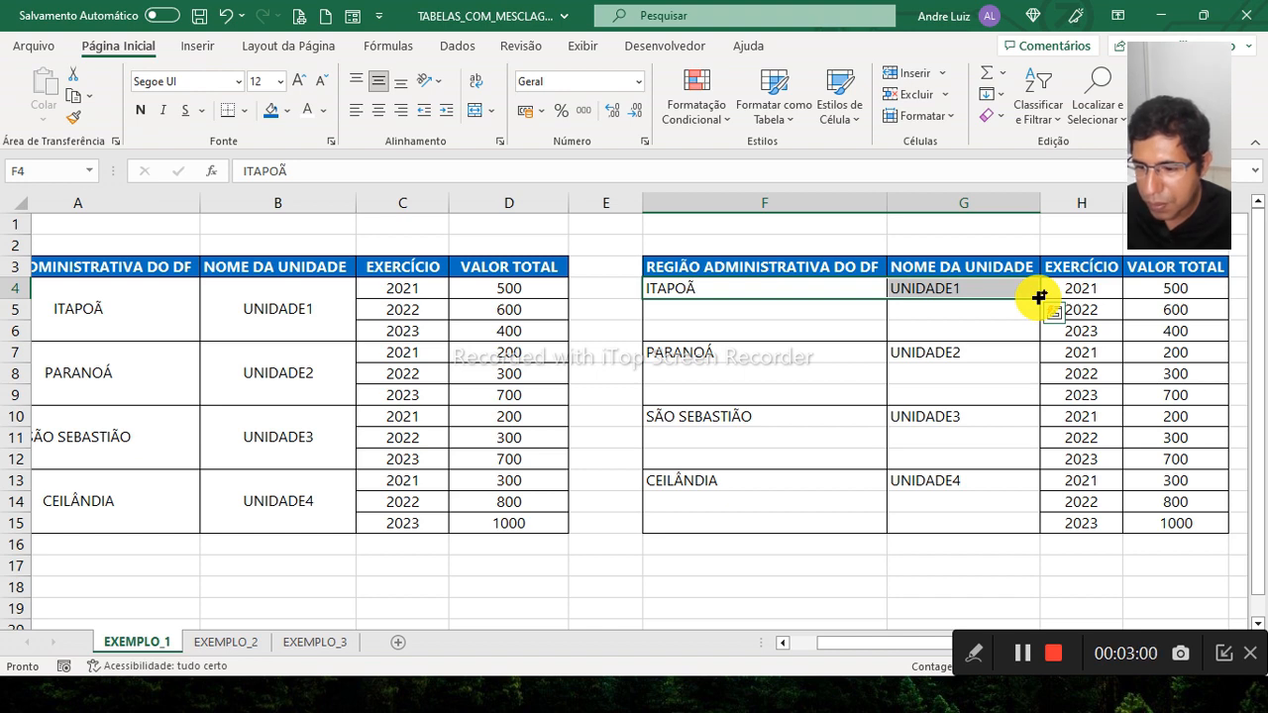
{"action": "left_click_drag", "start_coordinate": [1038, 297], "coordinate": [1025, 333]}
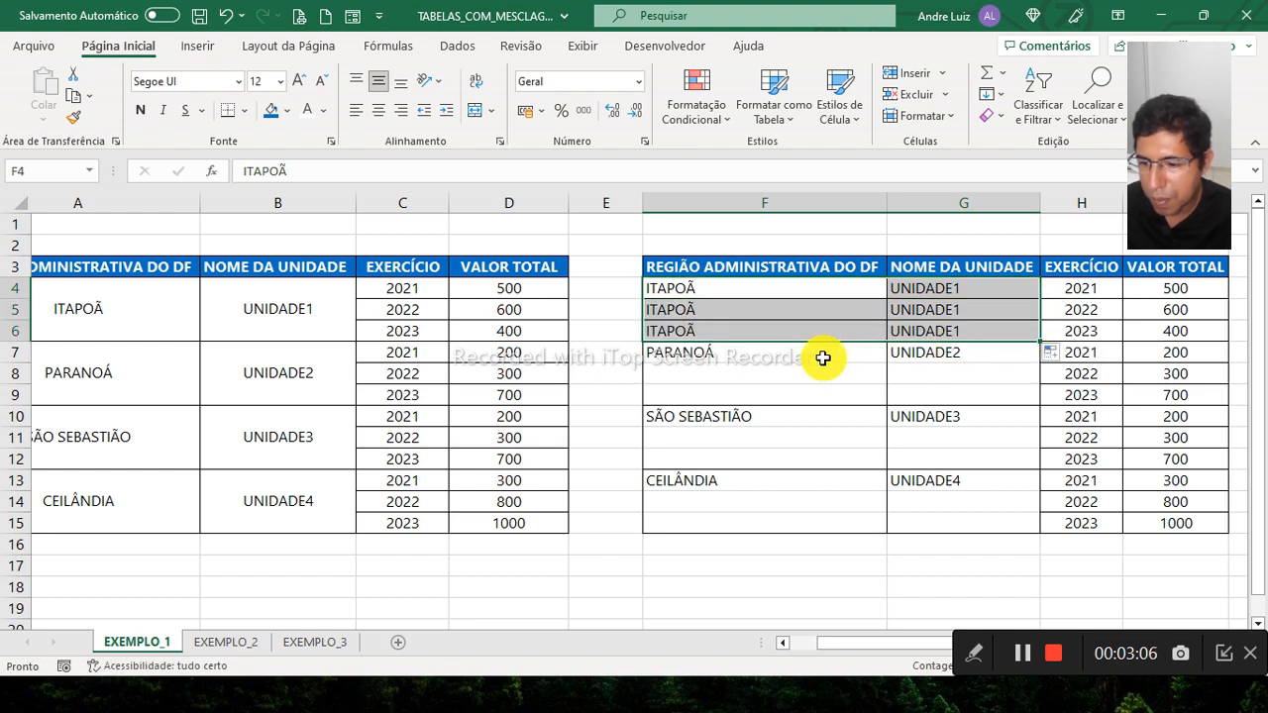
{"action": "left_click_drag", "start_coordinate": [816, 358], "coordinate": [925, 357]}
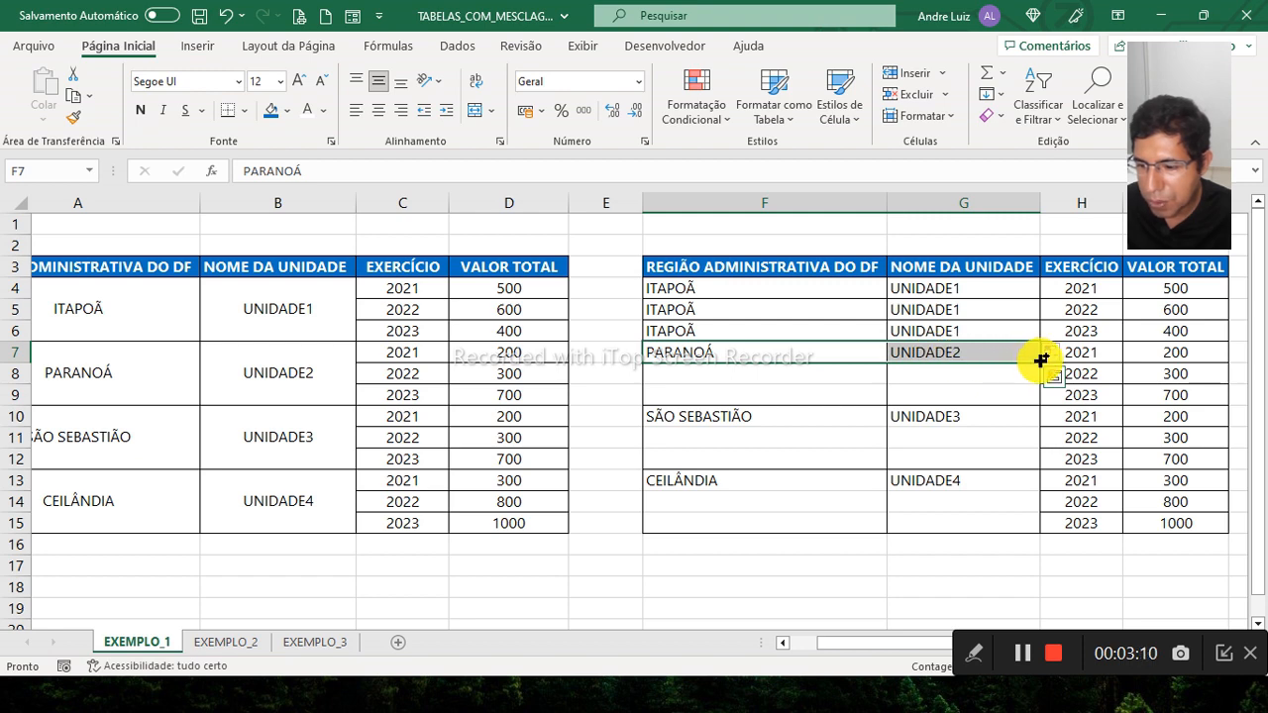
{"action": "left_click_drag", "start_coordinate": [1040, 362], "coordinate": [1011, 396]}
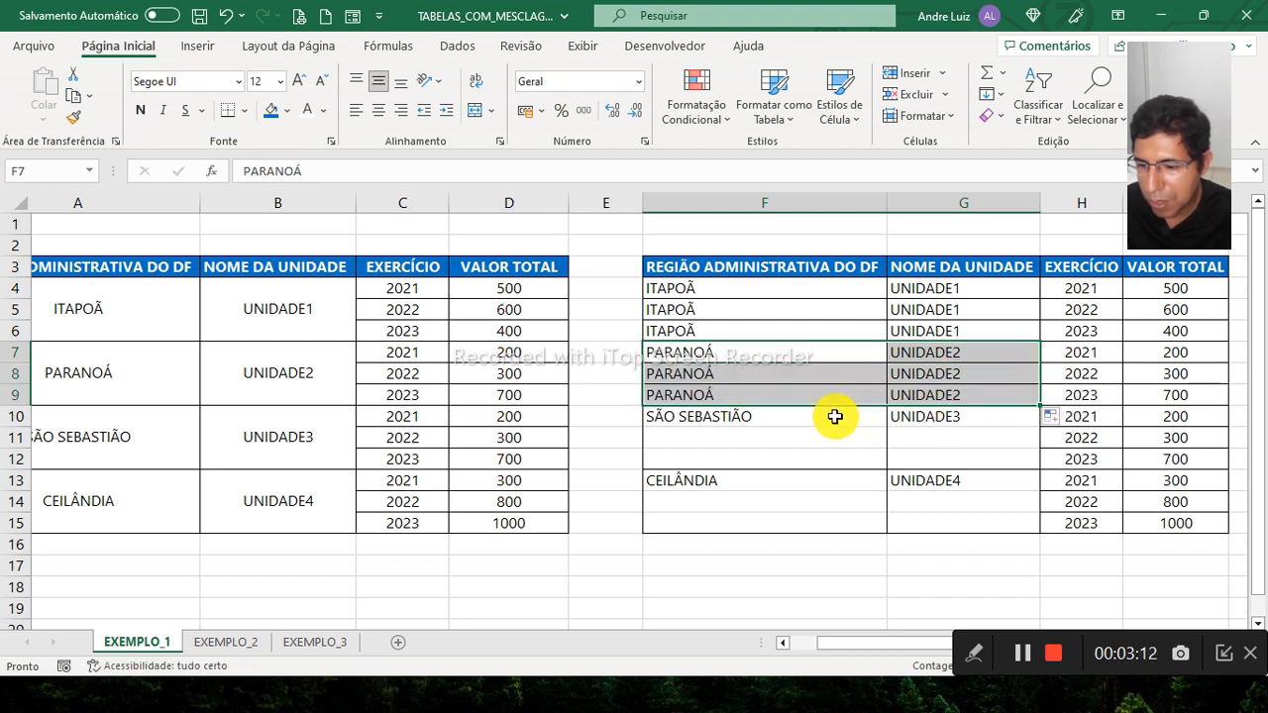
- Fill SÃO SEBASTIÃO and UNIDADE3 down through row 12, and CEILÂNDIA and UNIDADE4 down through row 15, in columns F and G
{"action": "left_click_drag", "start_coordinate": [835, 417], "coordinate": [942, 416]}
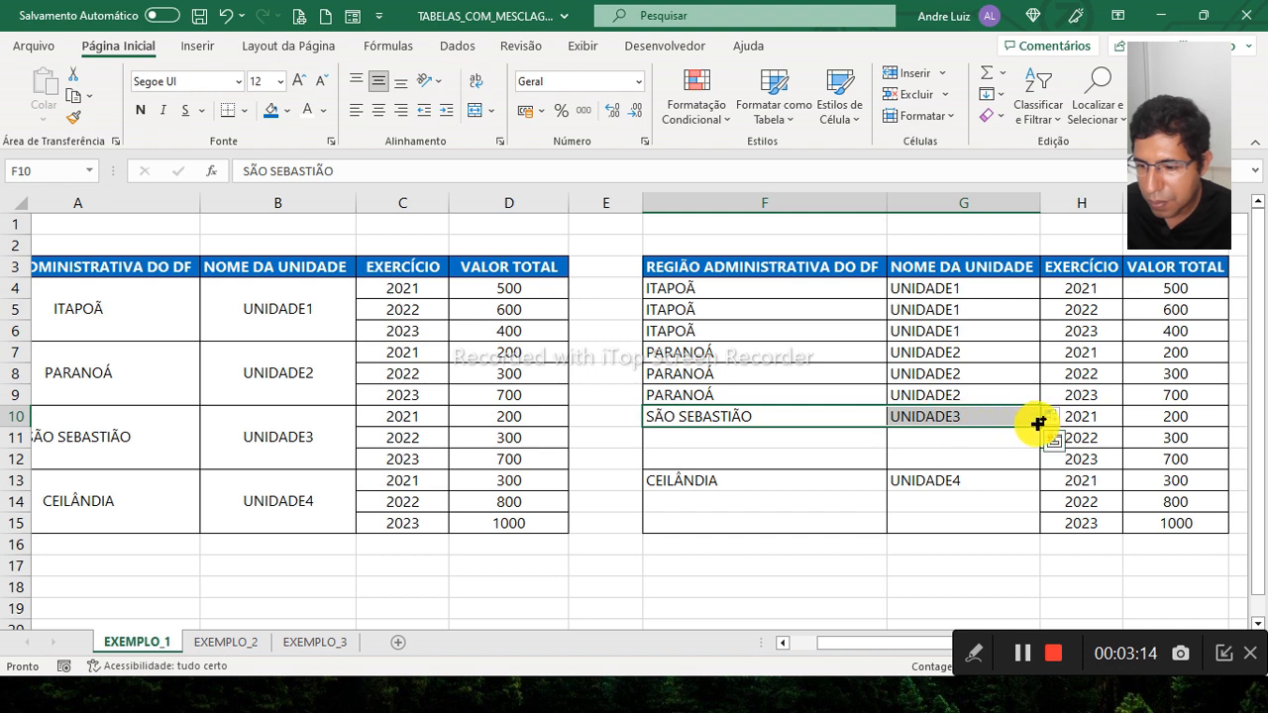
{"action": "left_click_drag", "start_coordinate": [1038, 423], "coordinate": [1050, 460]}
{"action": "left_click", "coordinate": [827, 477]}
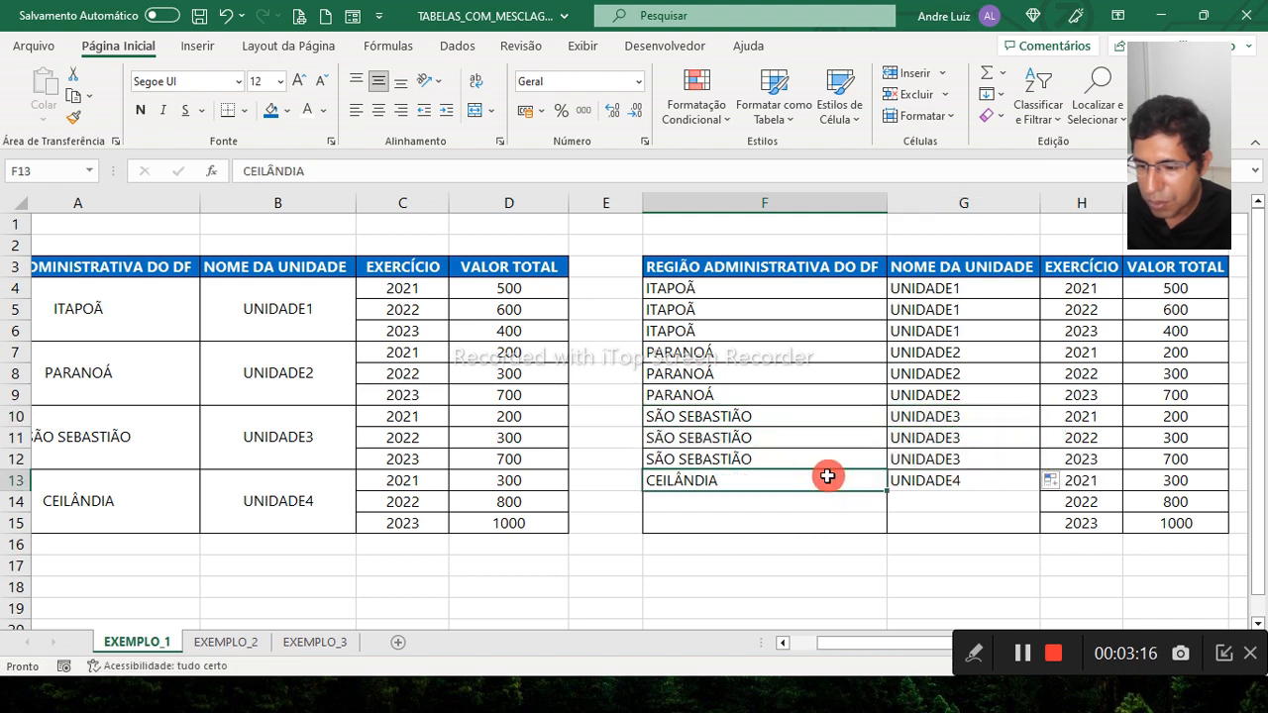
{"action": "left_click_drag", "start_coordinate": [827, 477], "coordinate": [900, 482]}
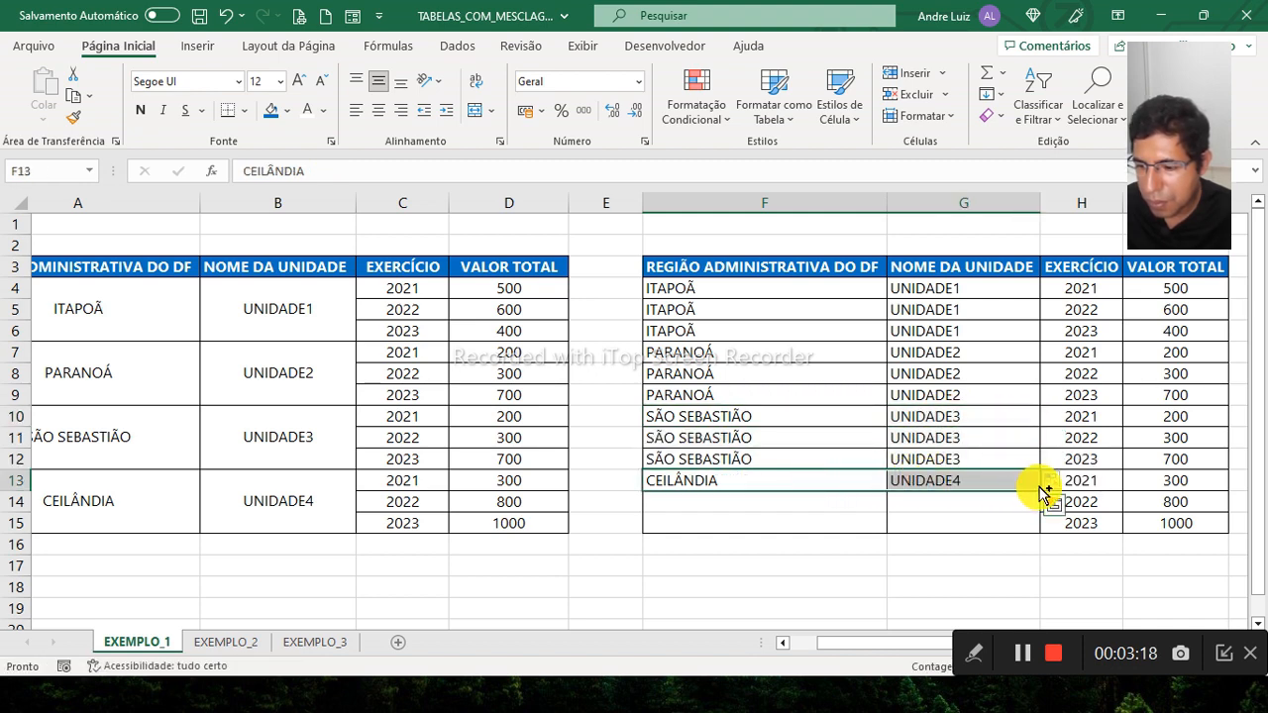
{"action": "left_click_drag", "start_coordinate": [1040, 489], "coordinate": [1039, 526]}
- Apply all borders to cells F15:G15, the last CEILÂNDIA and UNIDADE4 row of the unmerged table
{"action": "left_click", "coordinate": [994, 501]}
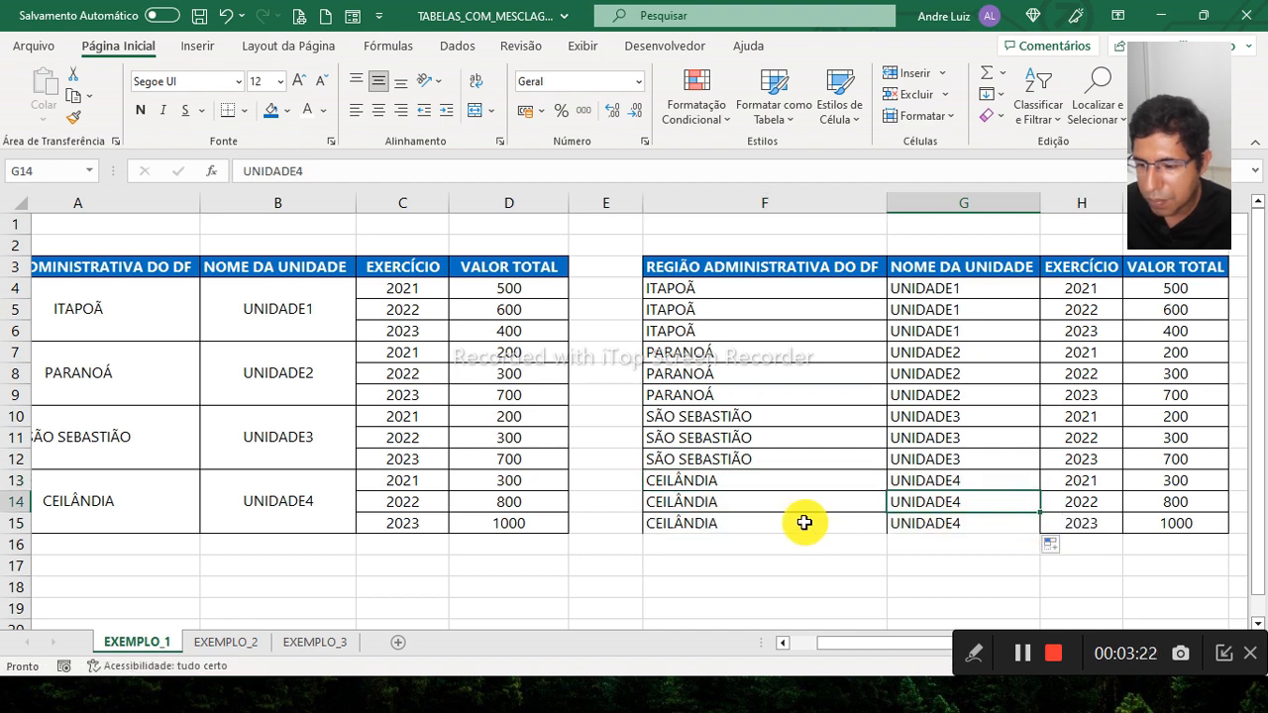
{"action": "left_click_drag", "start_coordinate": [804, 523], "coordinate": [997, 524]}
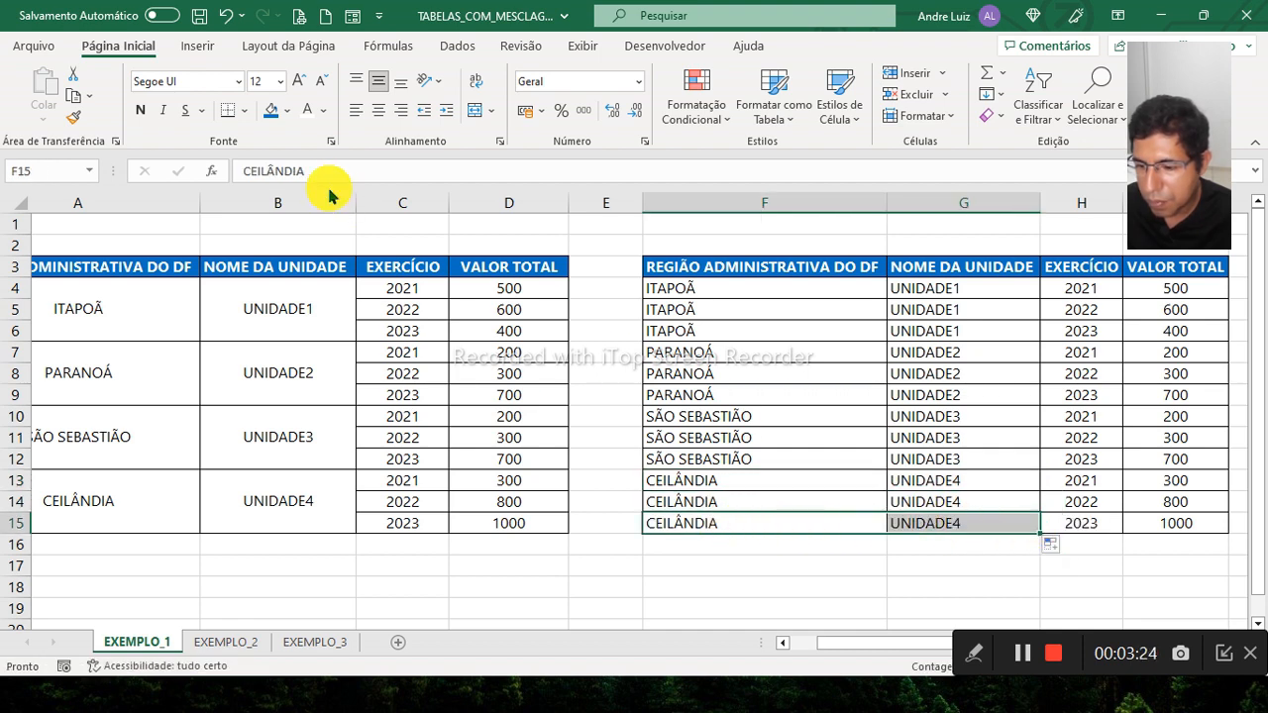
{"action": "left_click", "coordinate": [242, 112]}
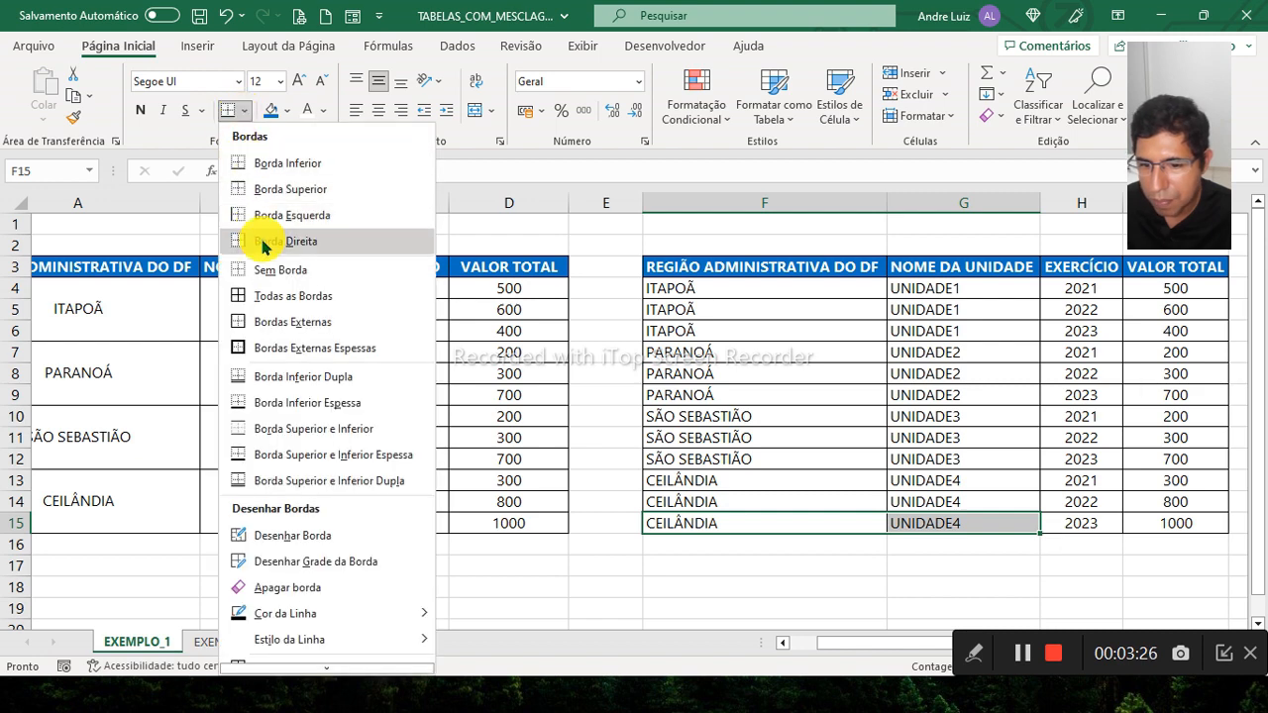
{"action": "left_click", "coordinate": [273, 295]}
{"action": "left_click", "coordinate": [812, 345]}
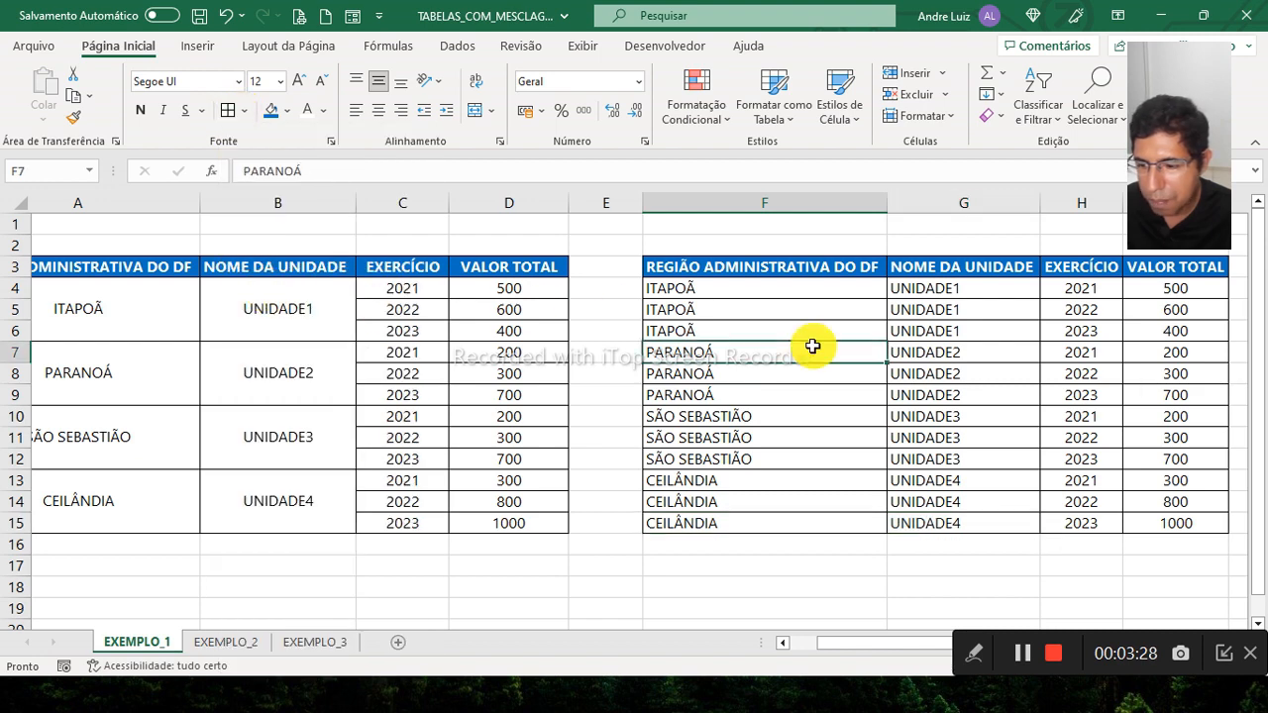
- Turn on filtering for the unmerged table's header row starting at F3
{"action": "left_click", "coordinate": [779, 262]}
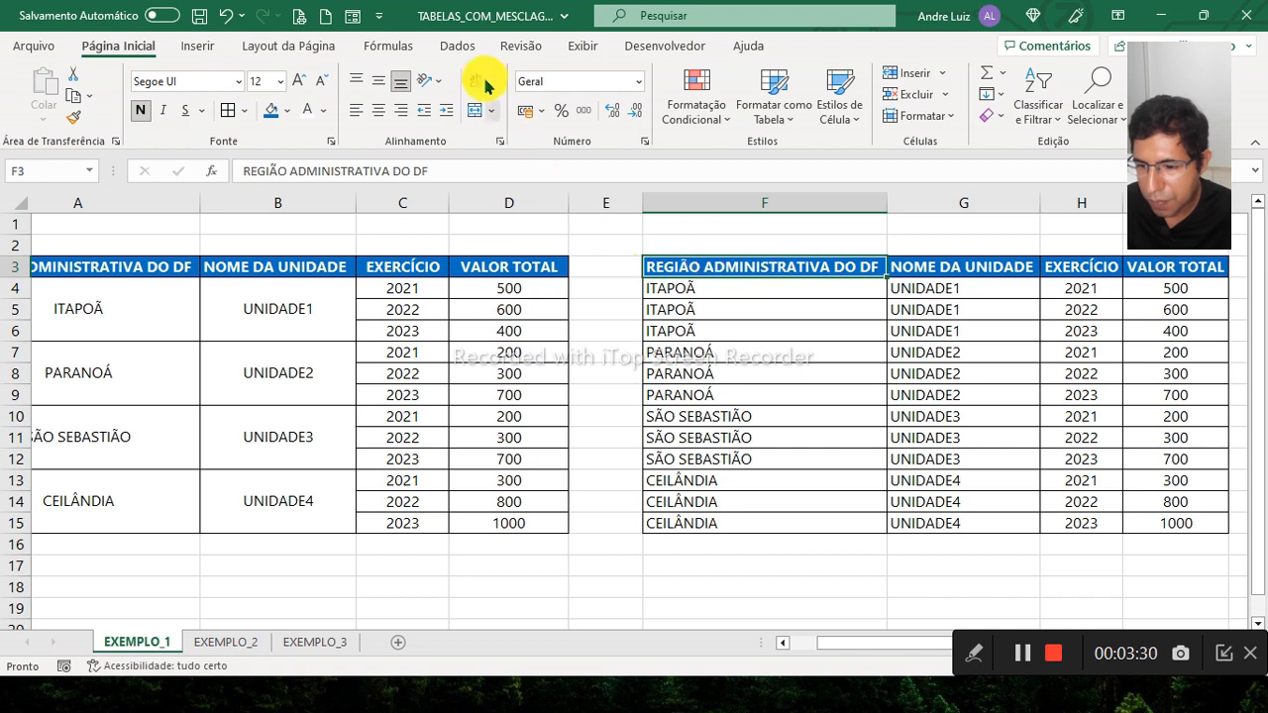
{"action": "left_click", "coordinate": [457, 47]}
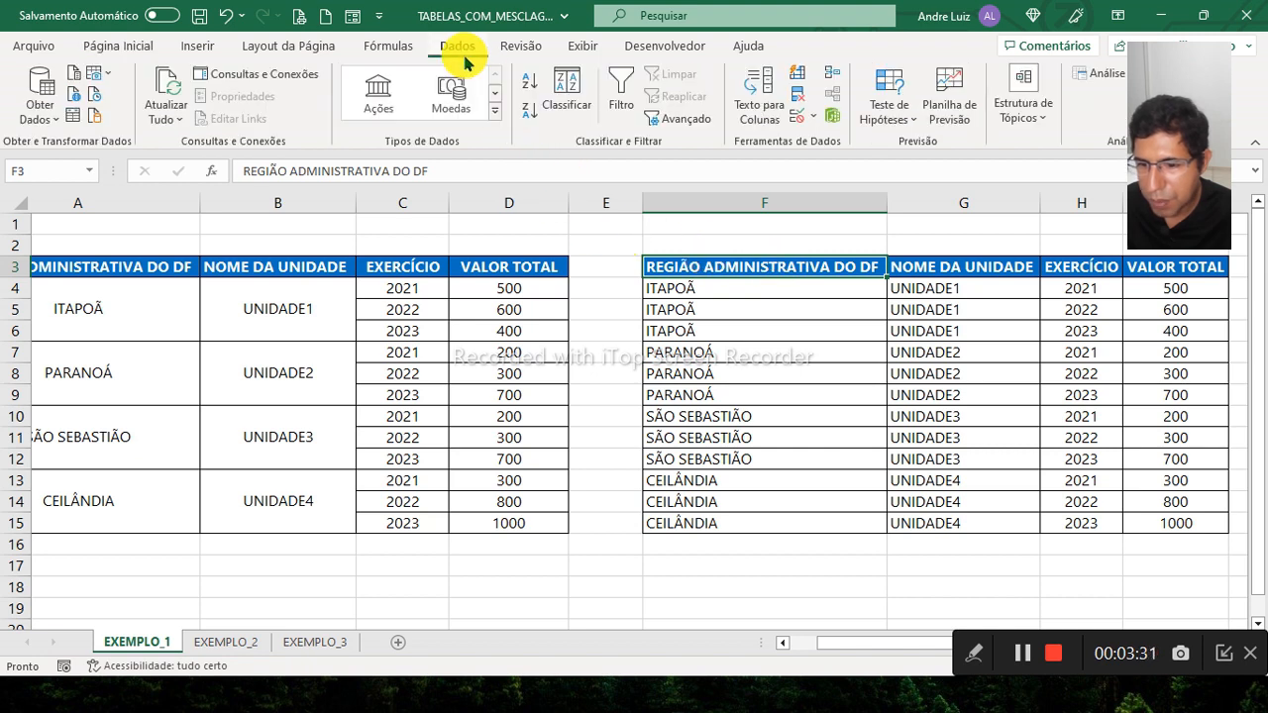
{"action": "left_click", "coordinate": [622, 109]}
- Auto-fit columns F to I so the headers fit beside their filter arrows, and narrow the empty column E
{"action": "double_click", "coordinate": [1040, 202]}
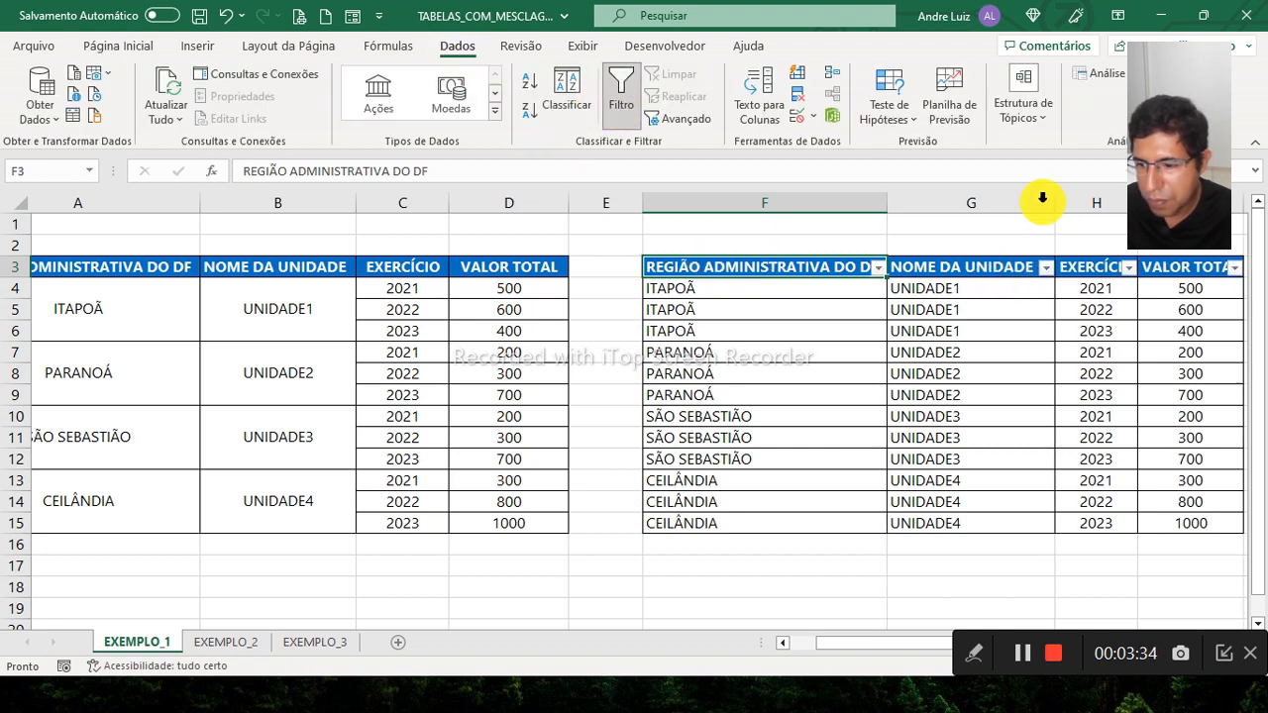
{"action": "left_click_drag", "start_coordinate": [642, 202], "coordinate": [597, 204]}
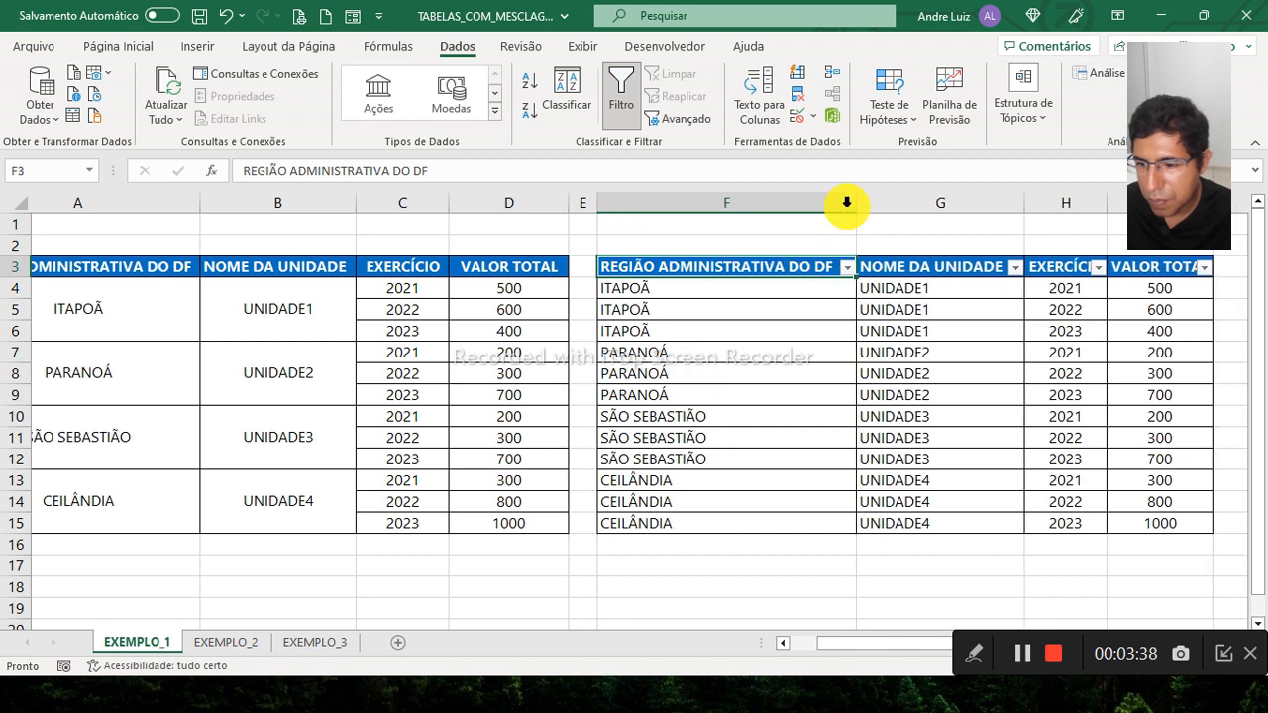
{"action": "double_click", "coordinate": [1106, 206]}
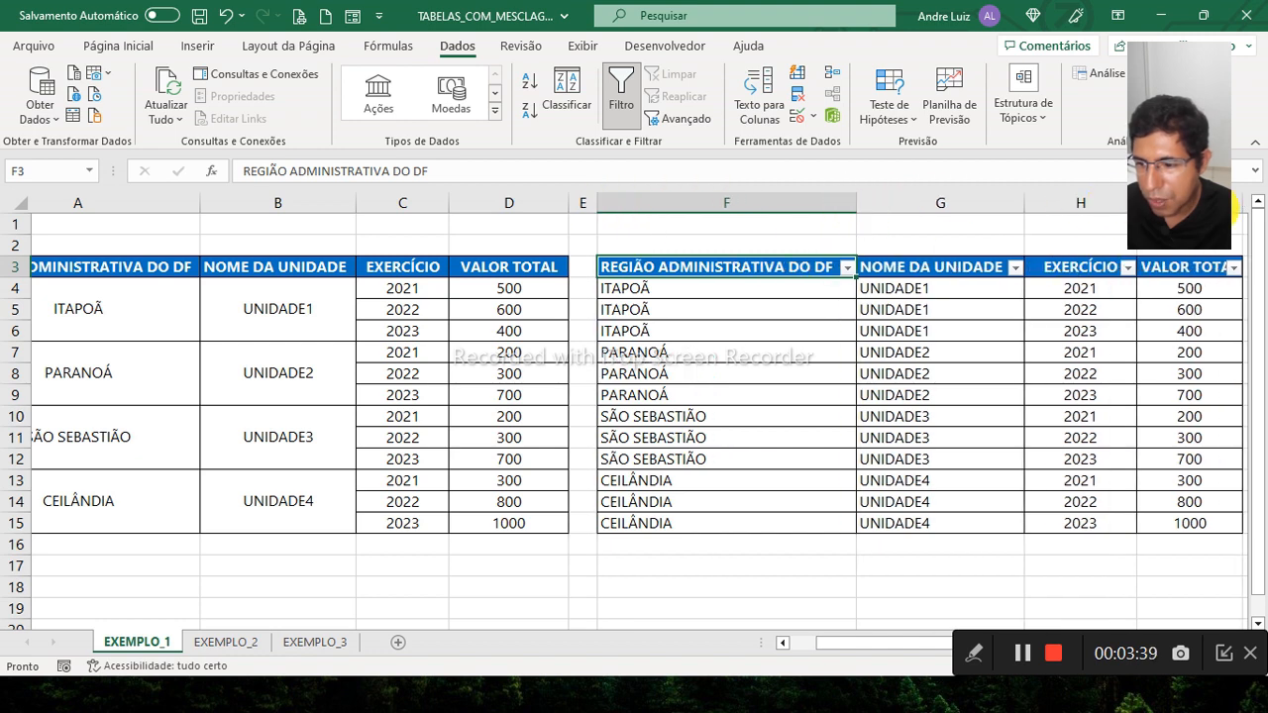
{"action": "double_click", "coordinate": [1241, 204]}
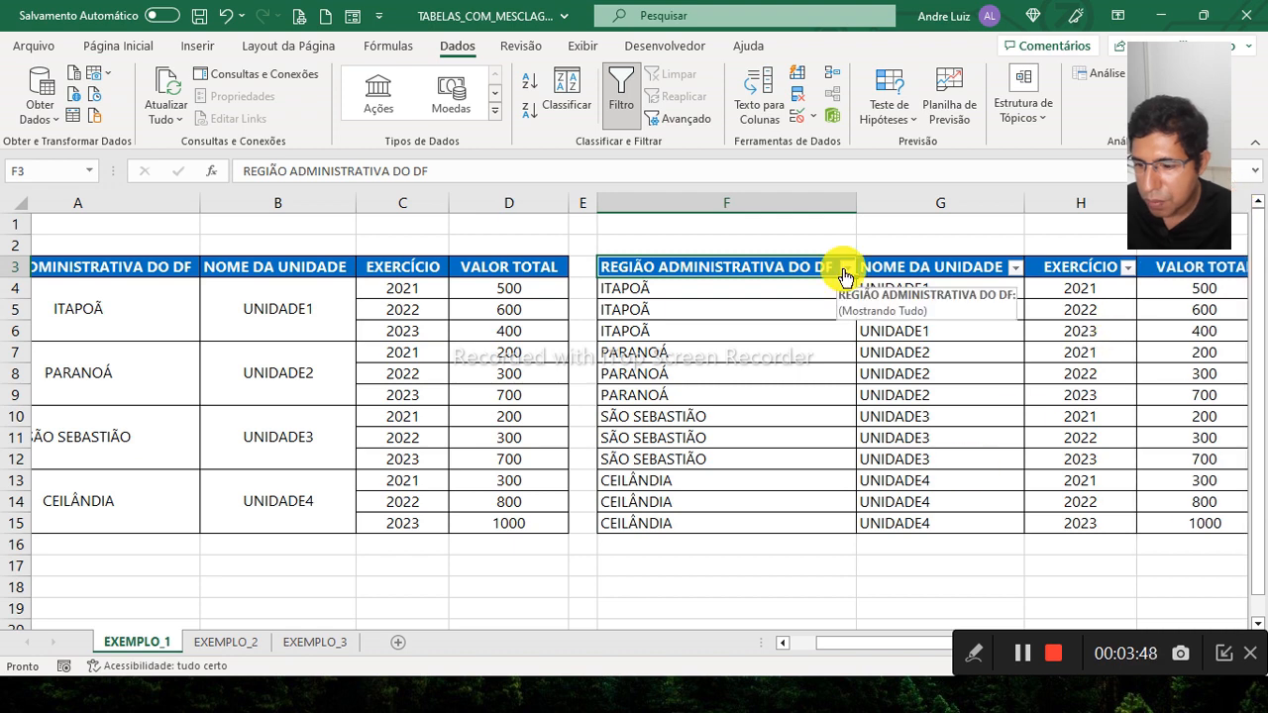
- Filter the REGIÃO ADMINISTRATIVA DO DF column to only CEILÂNDIA as a test, and clear that filter
{"action": "left_click", "coordinate": [844, 268]}
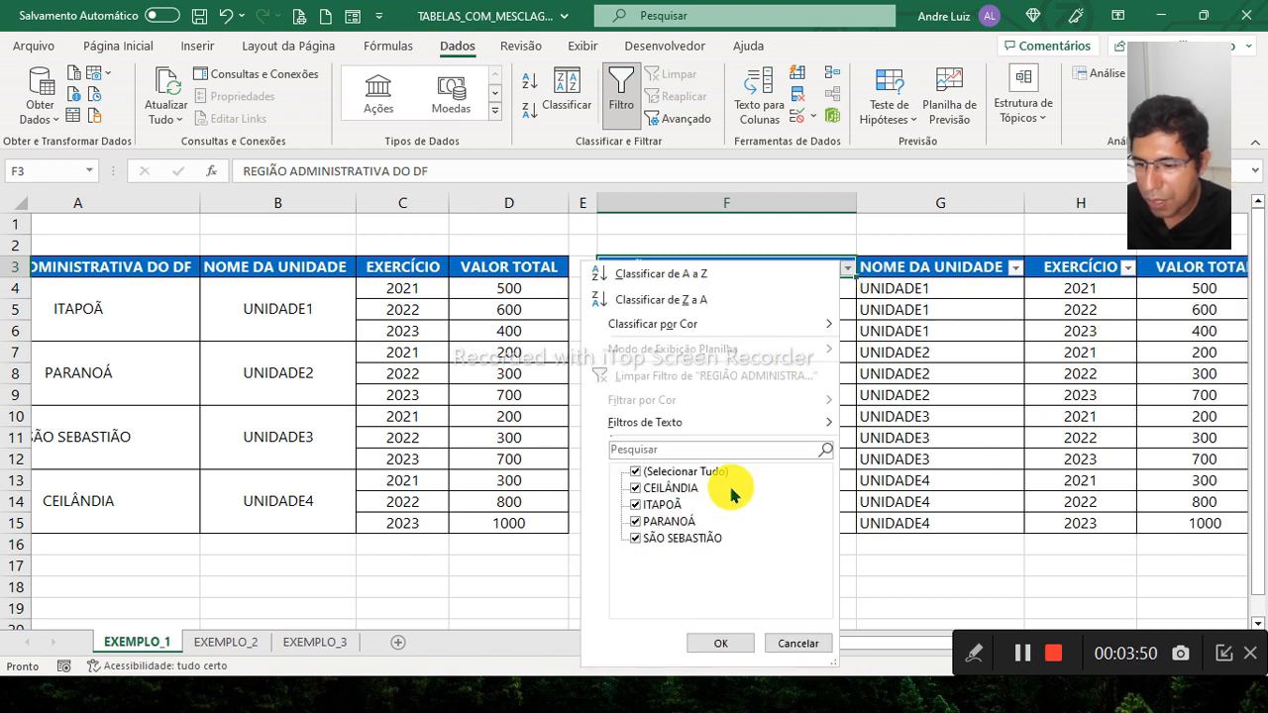
{"action": "left_click", "coordinate": [699, 472]}
{"action": "left_click", "coordinate": [674, 488]}
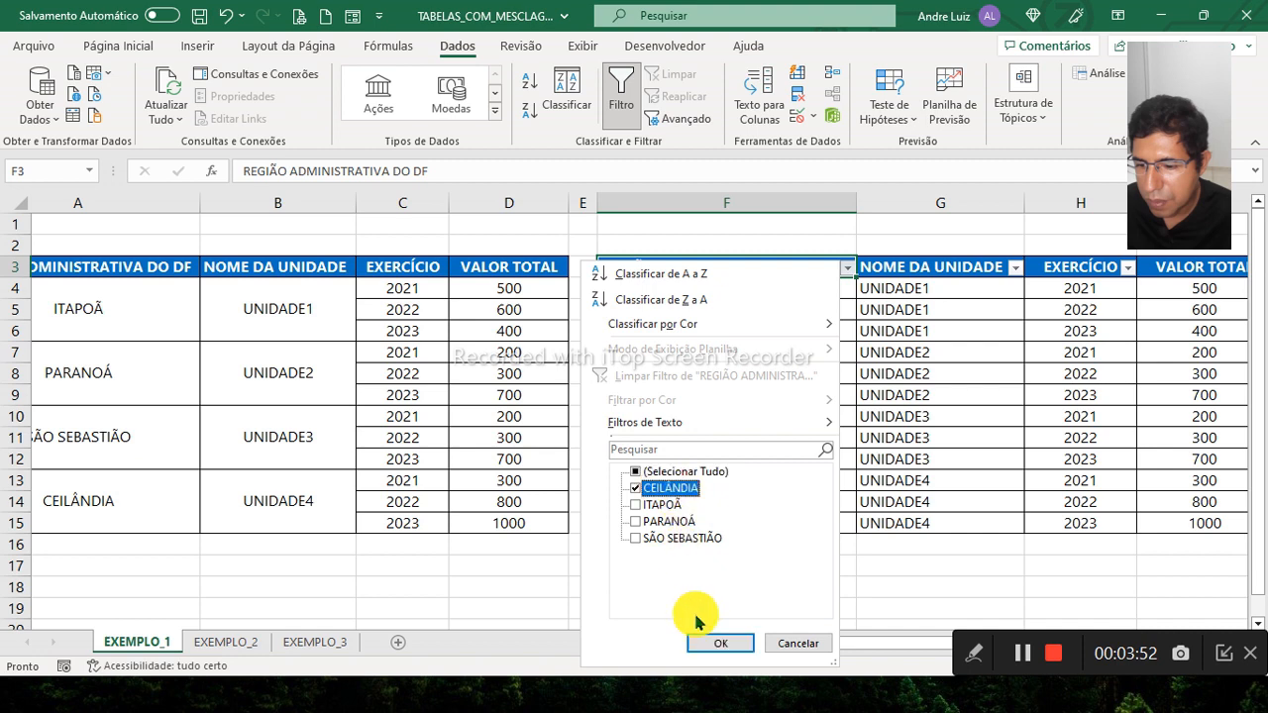
{"action": "left_click", "coordinate": [720, 643]}
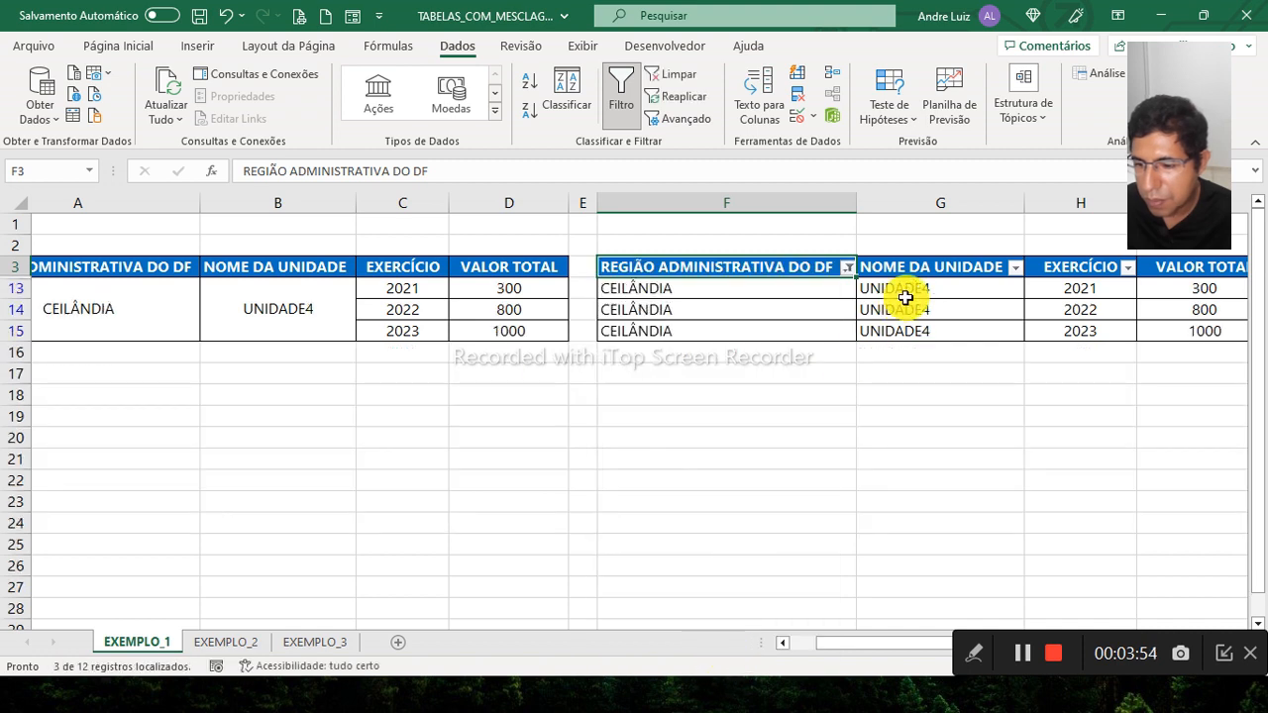
{"action": "left_click", "coordinate": [849, 269]}
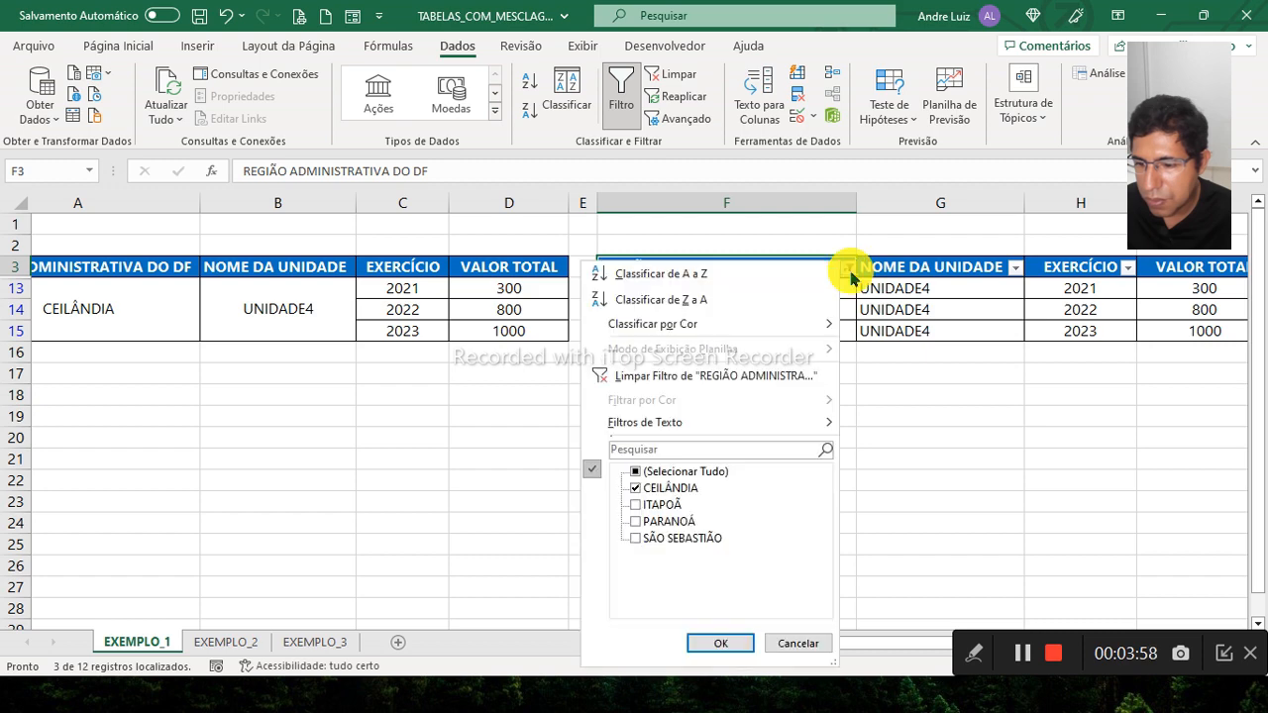
{"action": "left_click", "coordinate": [712, 376]}
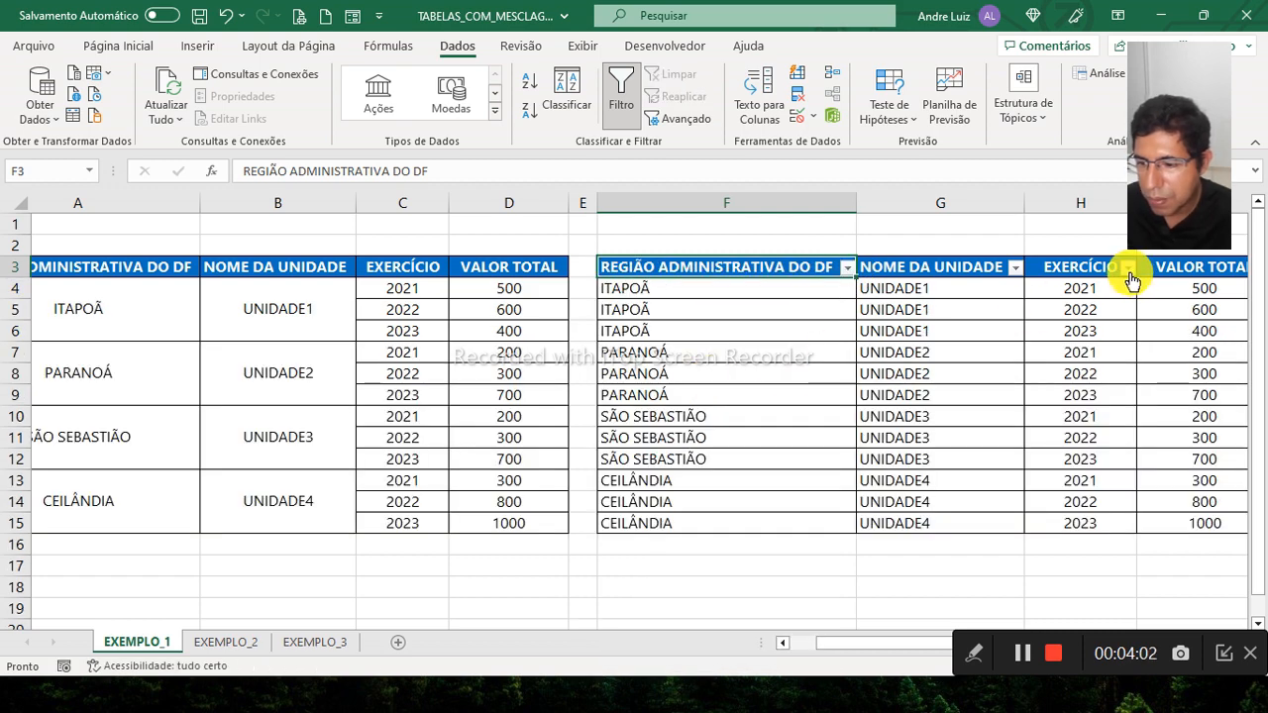
- Filter the NOME DA UNIDADE column to only UNIDADE3 as a test, and clear the filter
{"action": "left_click", "coordinate": [1015, 268]}
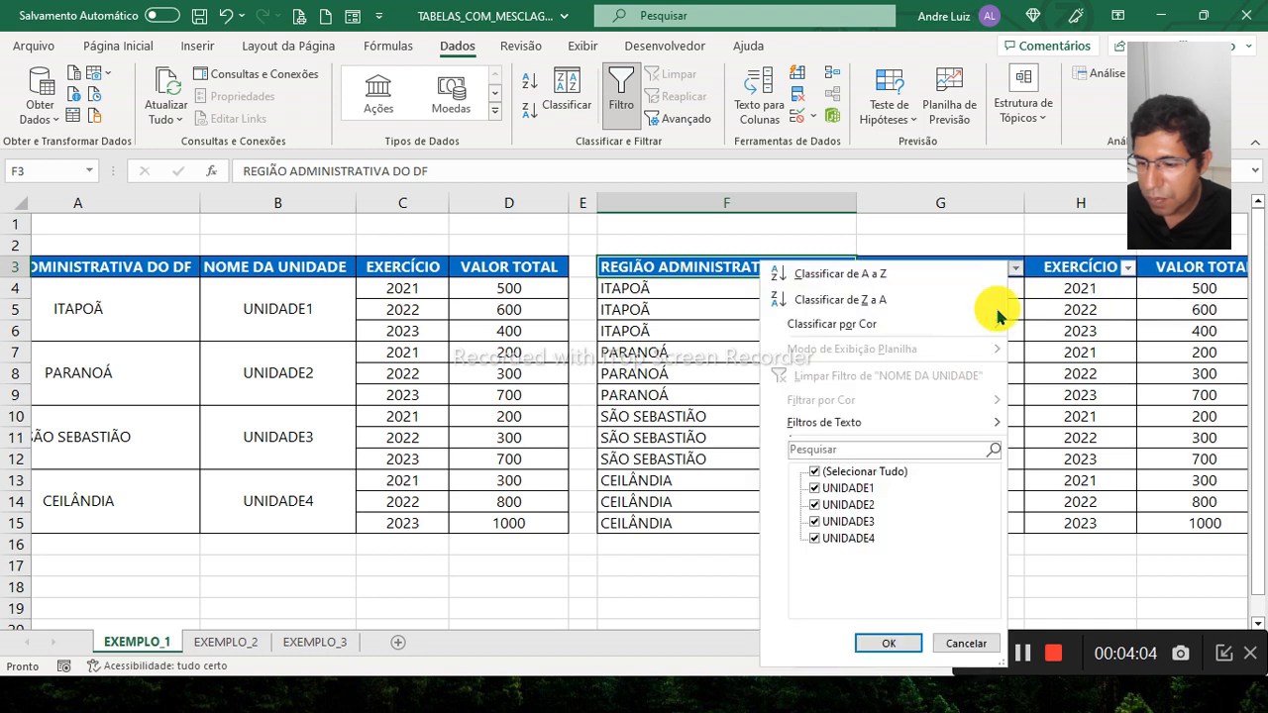
{"action": "left_click", "coordinate": [900, 472]}
{"action": "left_click", "coordinate": [850, 521]}
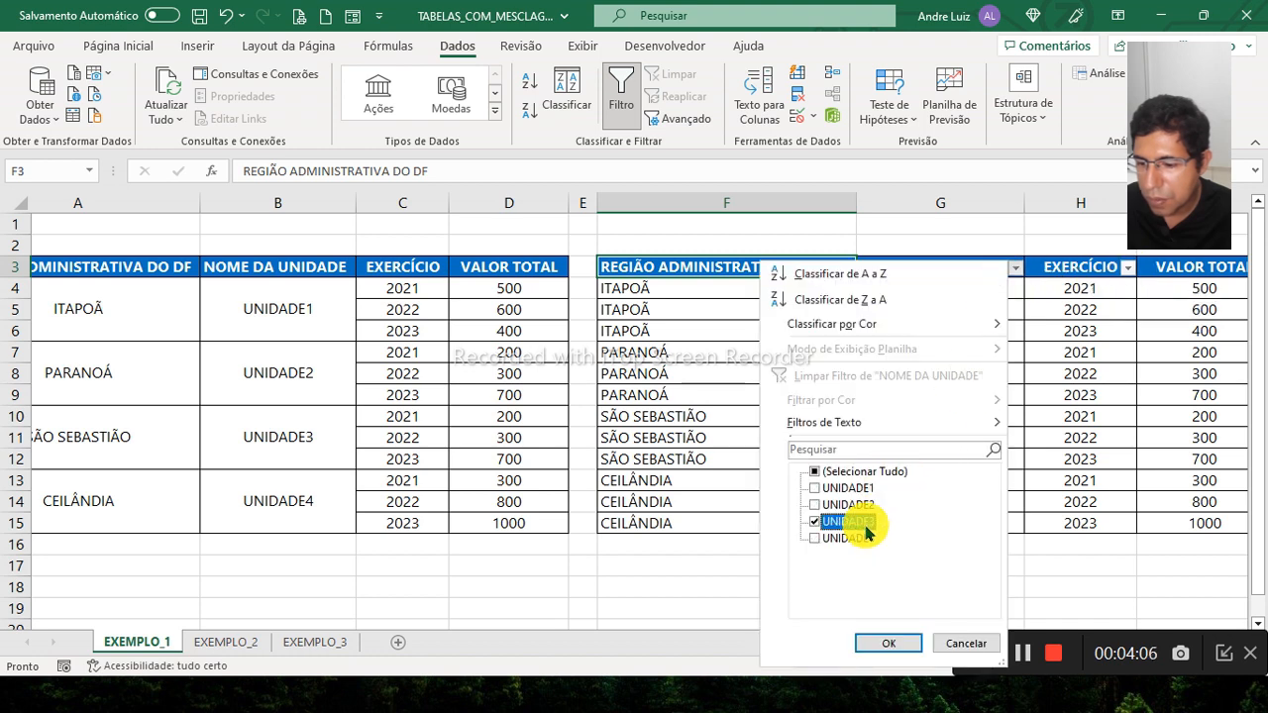
{"action": "left_click", "coordinate": [883, 644]}
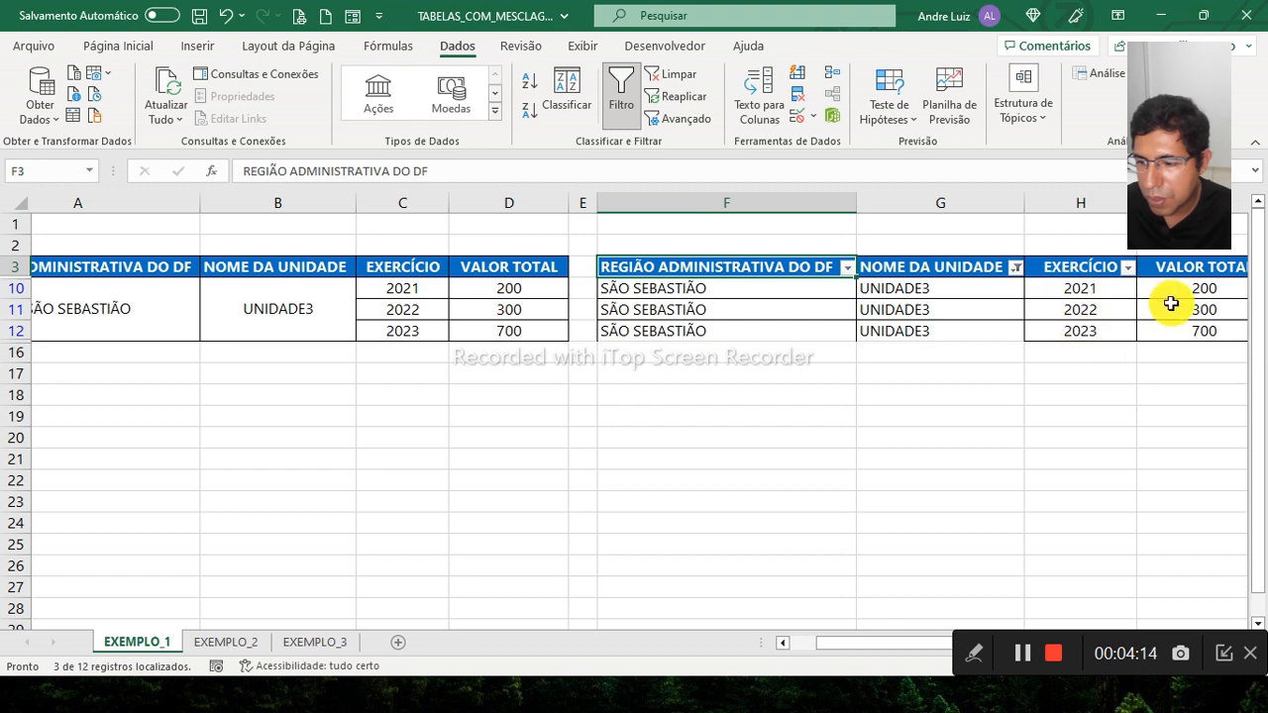
{"action": "left_click", "coordinate": [674, 76]}
- Enter =SUBTOTAL(9;I4:I15) in I16, below the VALOR TOTAL column of the unmerged table
{"action": "left_click_drag", "start_coordinate": [843, 650], "coordinate": [917, 645]}
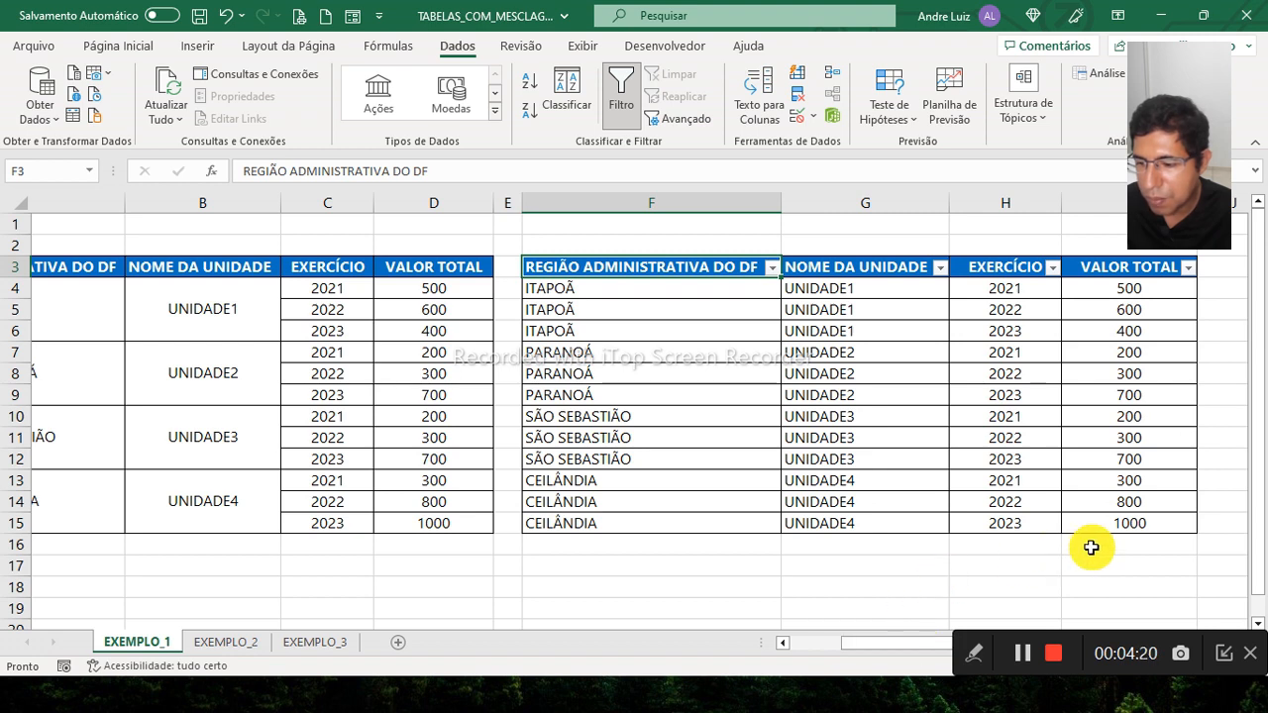
{"action": "left_click", "coordinate": [1091, 548]}
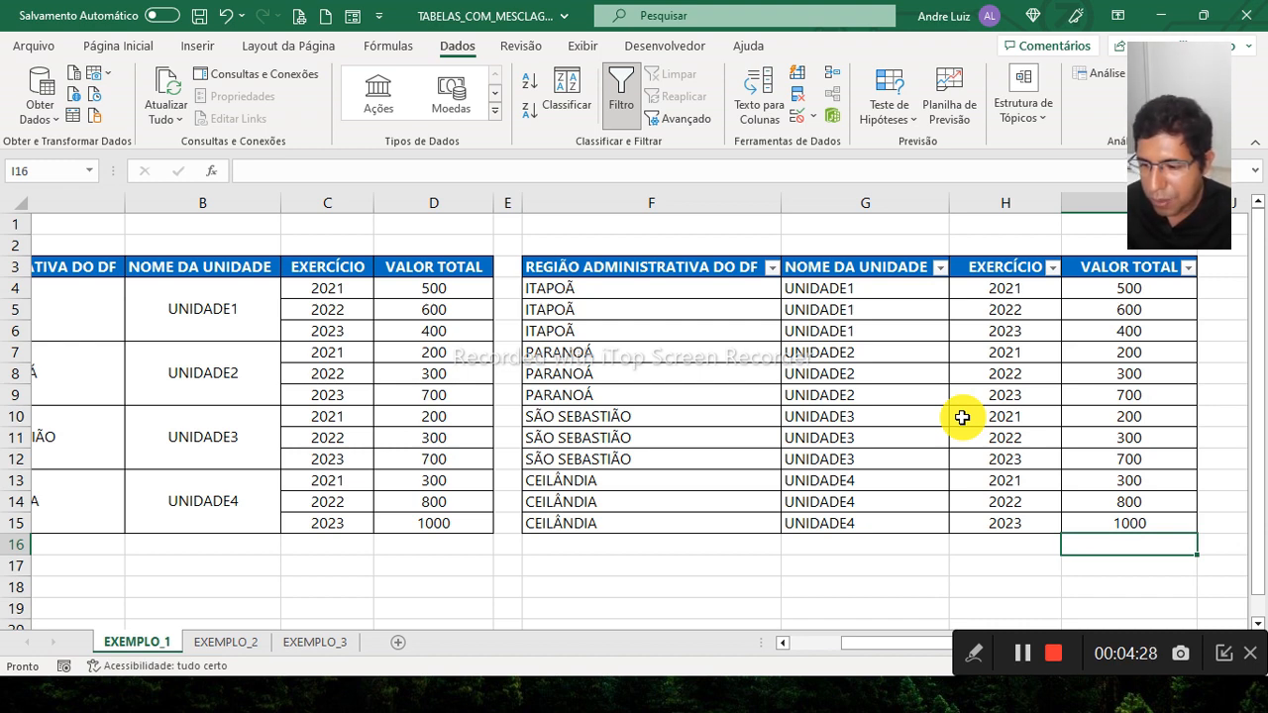
{"action": "type", "text": "=su"}
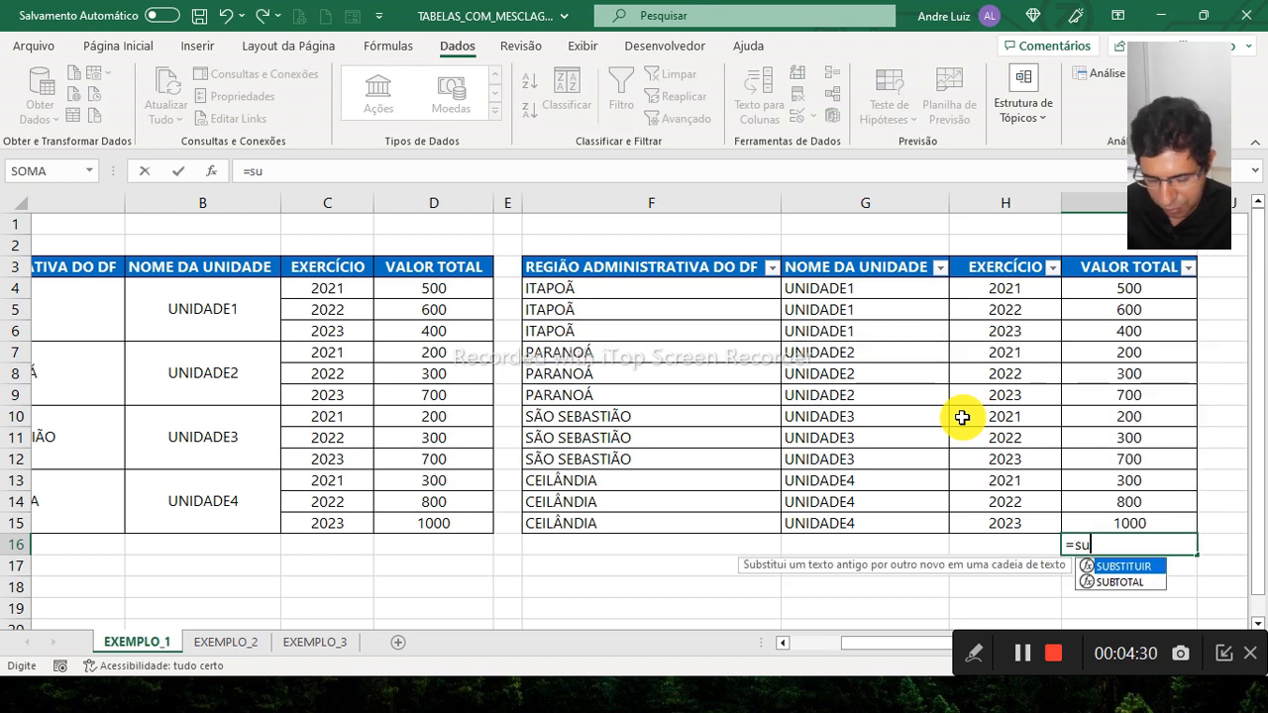
{"action": "key", "text": "BackSpace"}
{"action": "key", "text": "BackSpace"}
{"action": "type", "text": "S"}
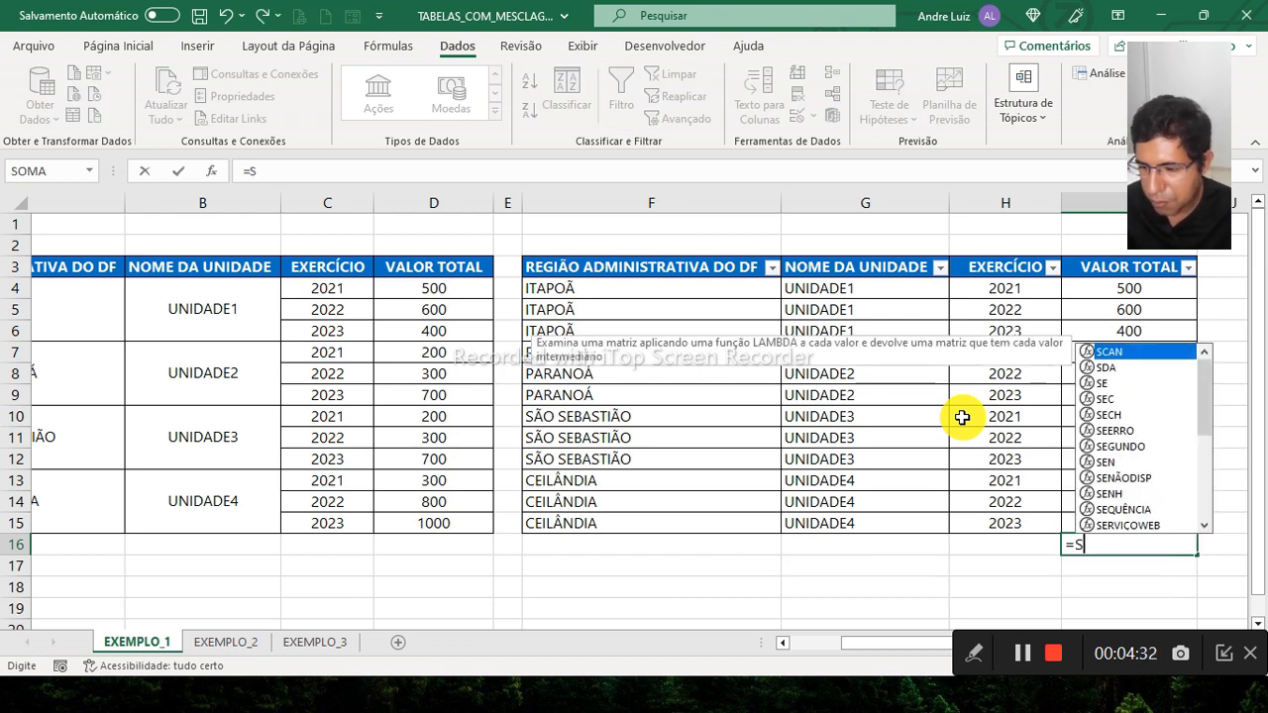
{"action": "type", "text": "UBTOTAL("}
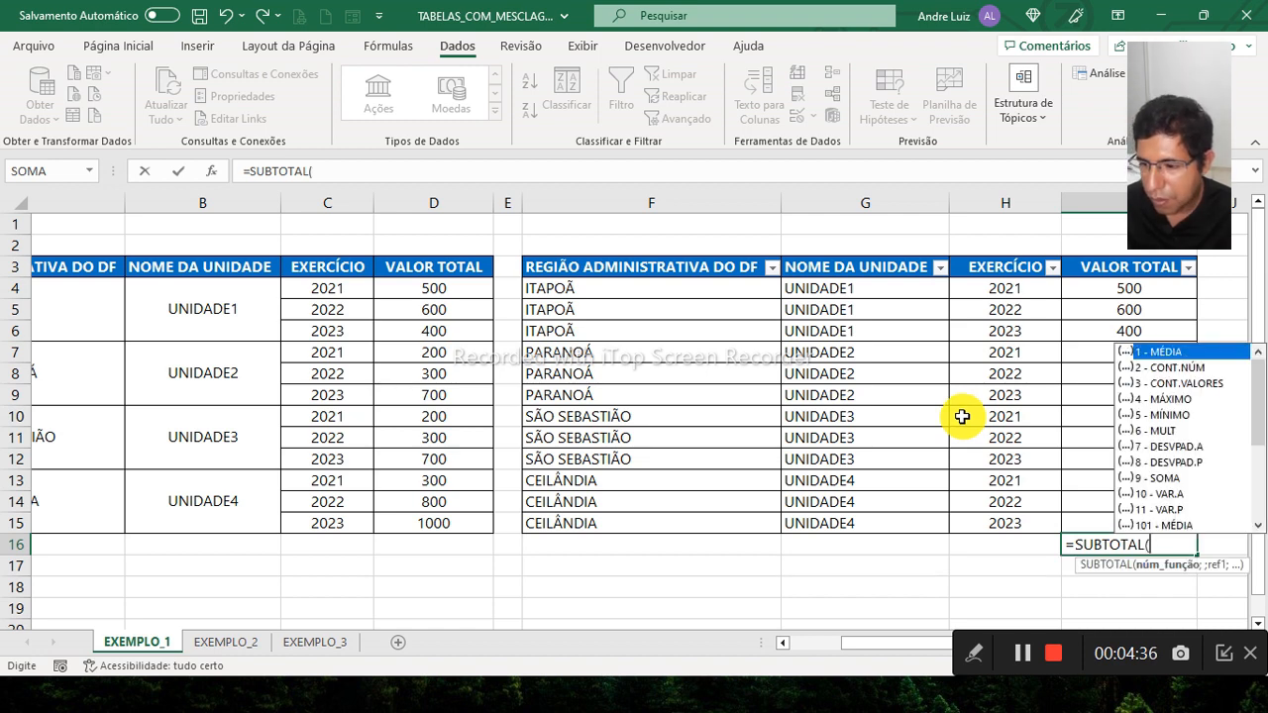
{"action": "double_click", "coordinate": [1166, 479]}
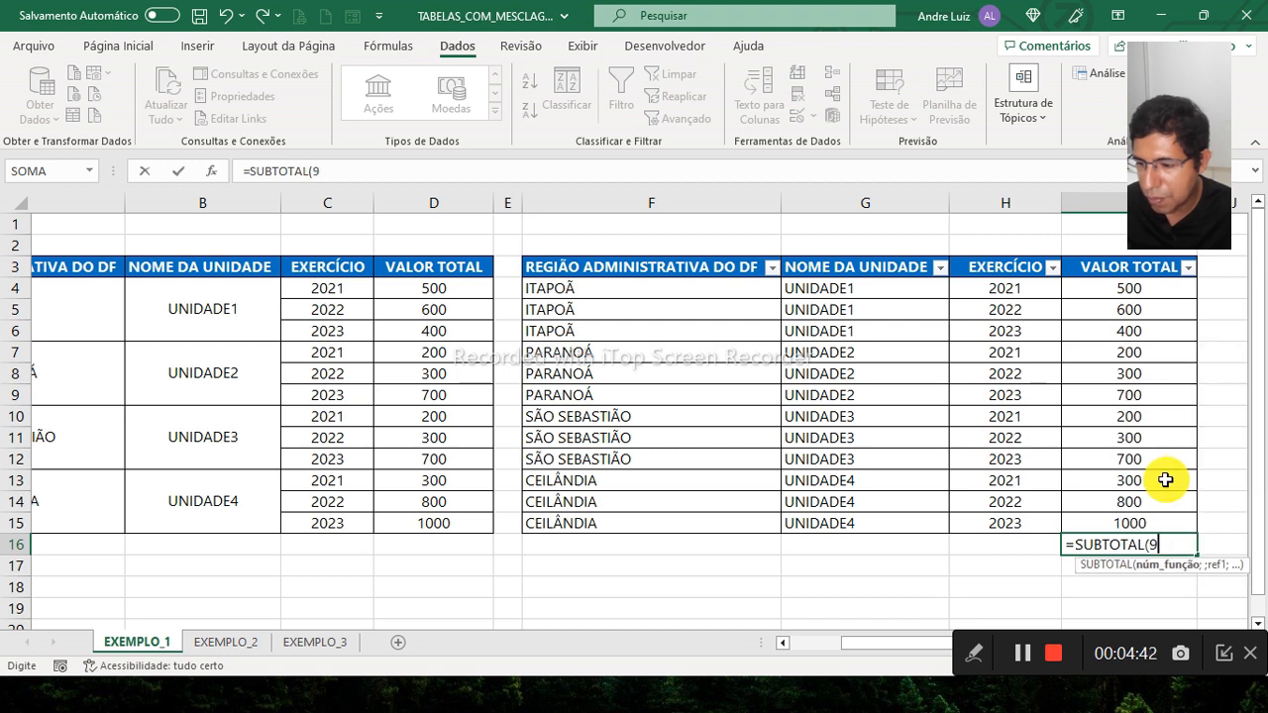
{"action": "type", "text": ";"}
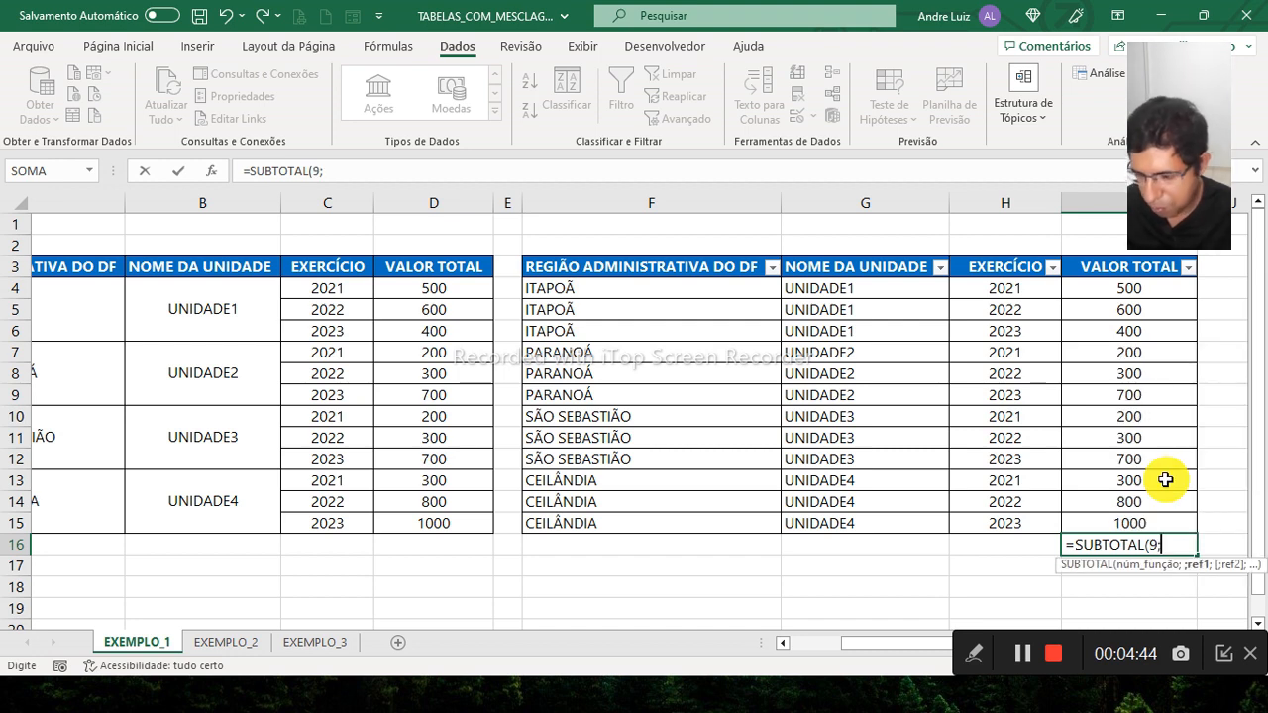
{"action": "left_click_drag", "start_coordinate": [1089, 289], "coordinate": [1087, 533]}
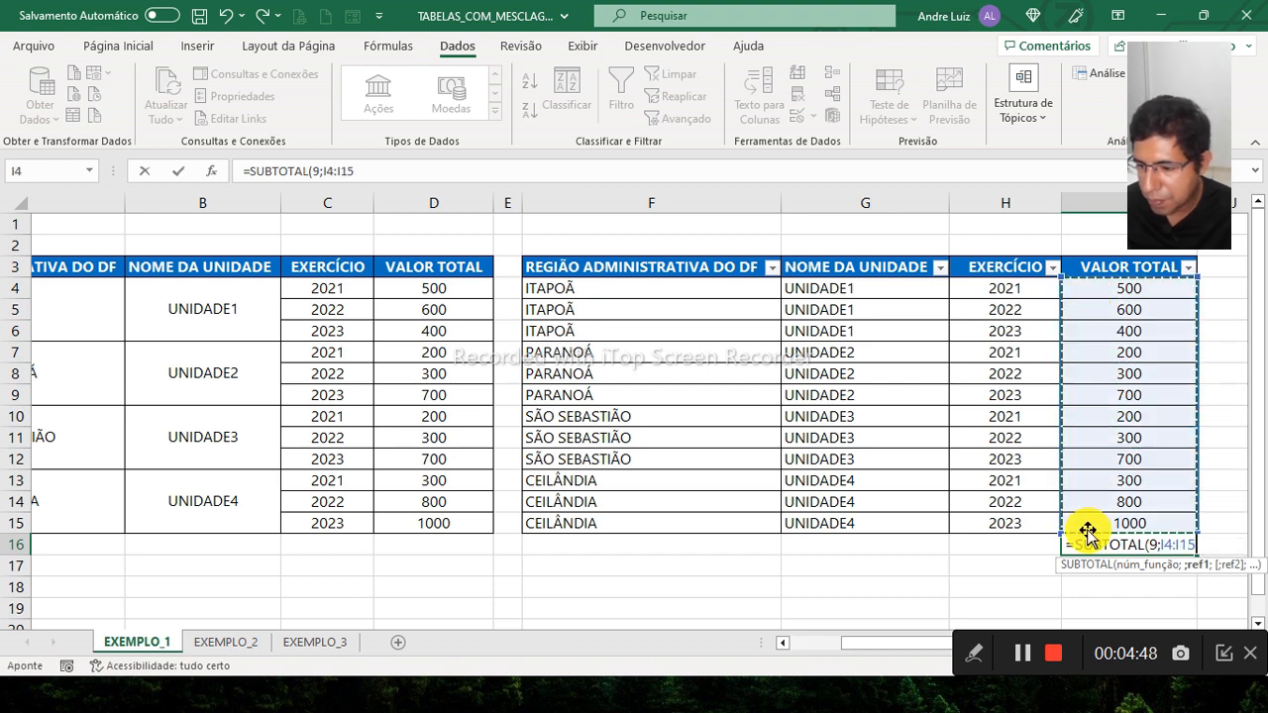
{"action": "type", "text": ")"}
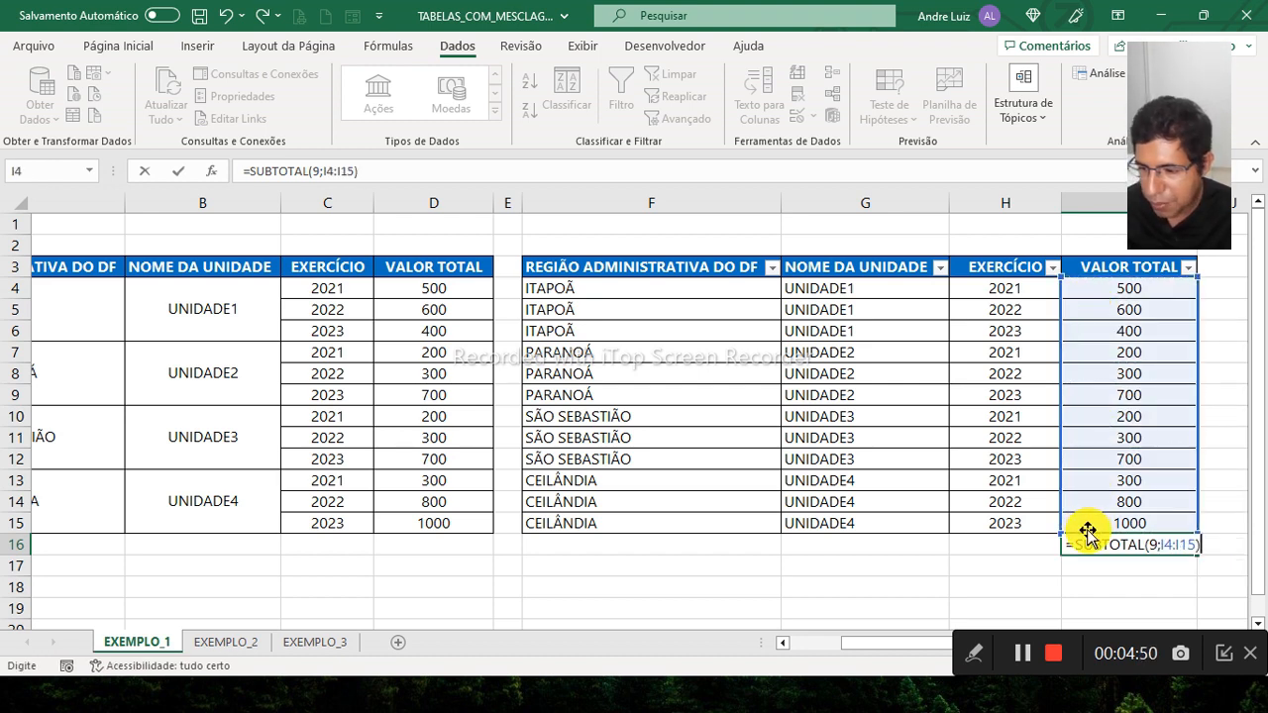
{"action": "key", "text": "Return"}
- Center the subtotal in cell I16 horizontally
{"action": "left_click", "coordinate": [1089, 543]}
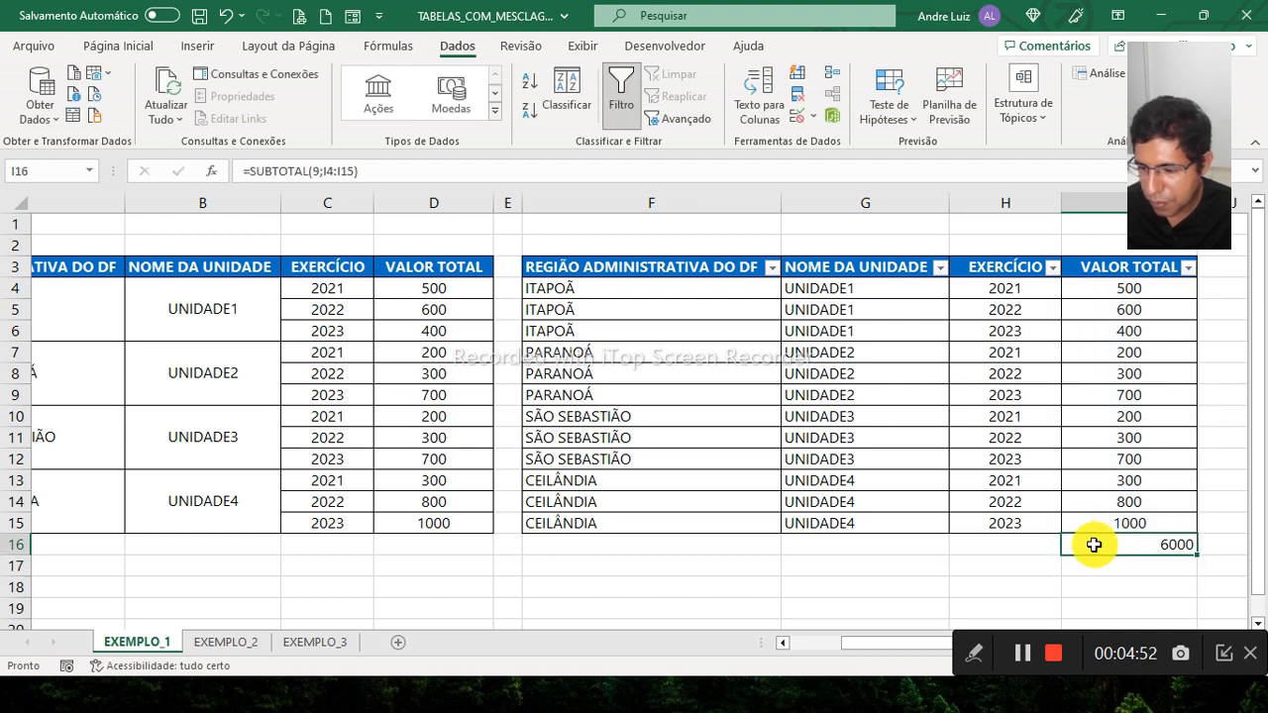
{"action": "left_click", "coordinate": [141, 47]}
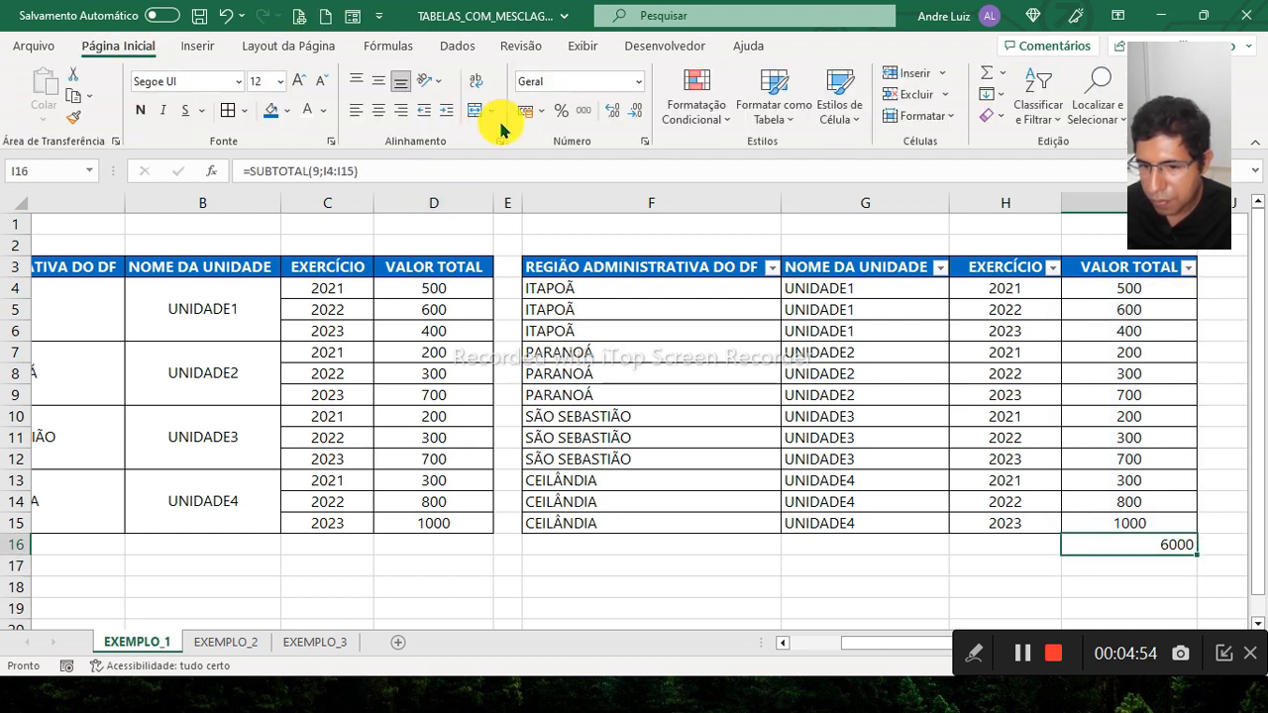
{"action": "left_click", "coordinate": [355, 110]}
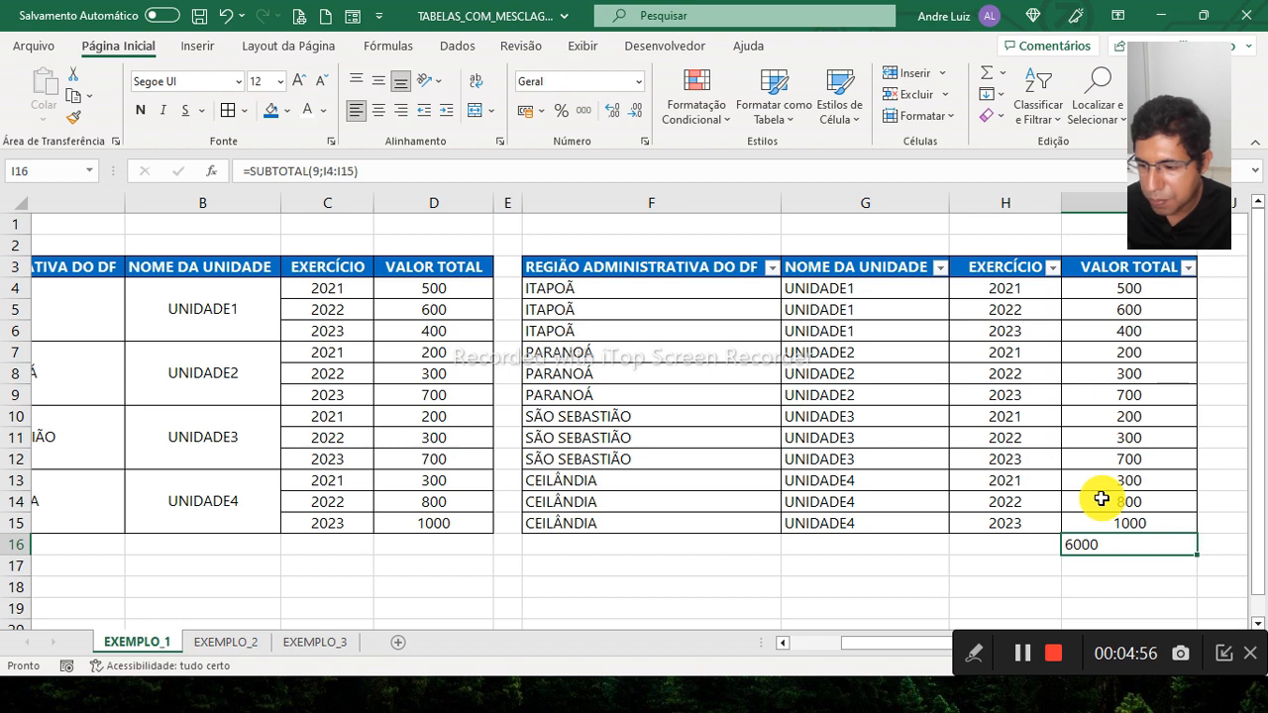
{"action": "left_click", "coordinate": [378, 110]}
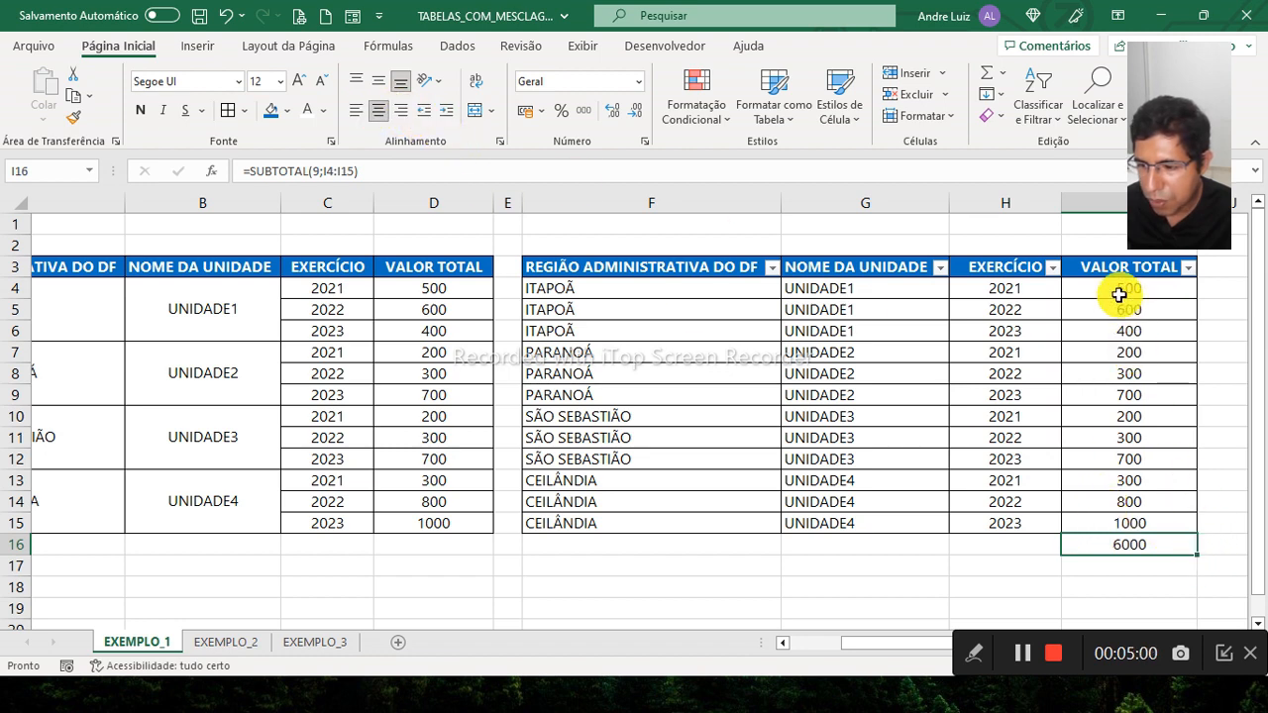
- Filter the REGIÃO ADMINISTRATIVA DO DF column to only ITAPOÃ to test the subtotal, and clear the filter
{"action": "left_click", "coordinate": [773, 271]}
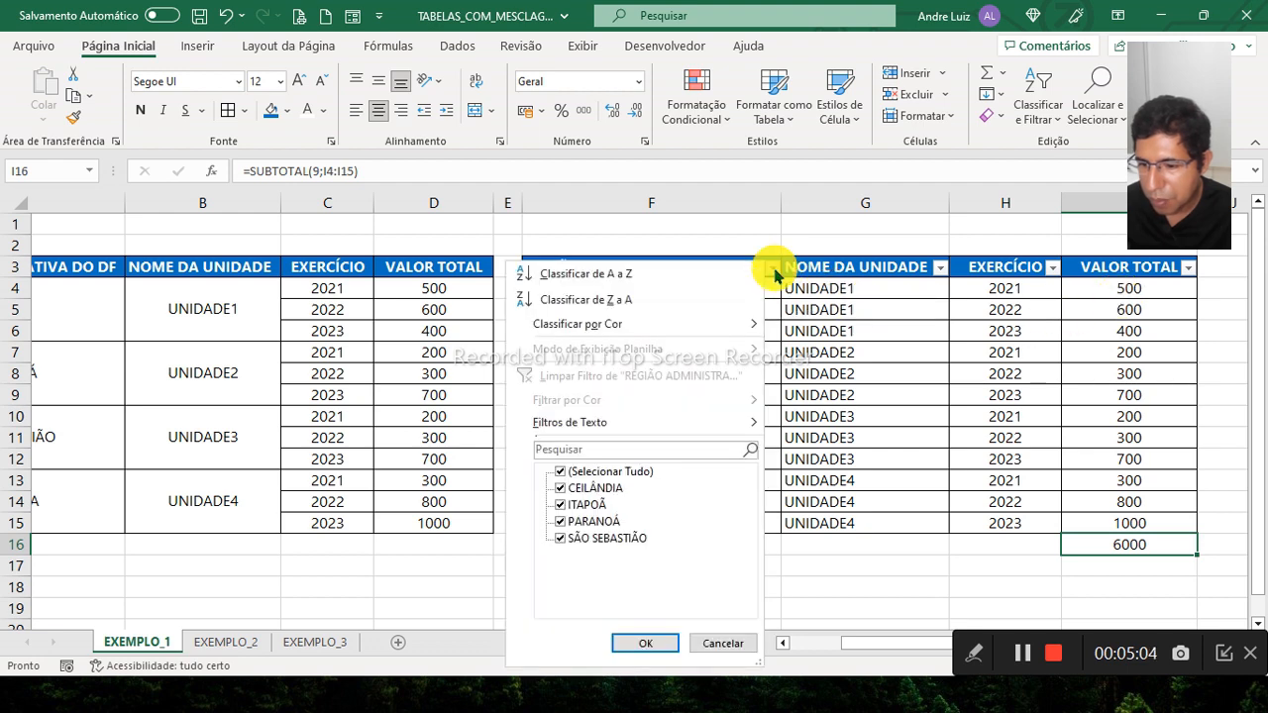
{"action": "left_click", "coordinate": [634, 473]}
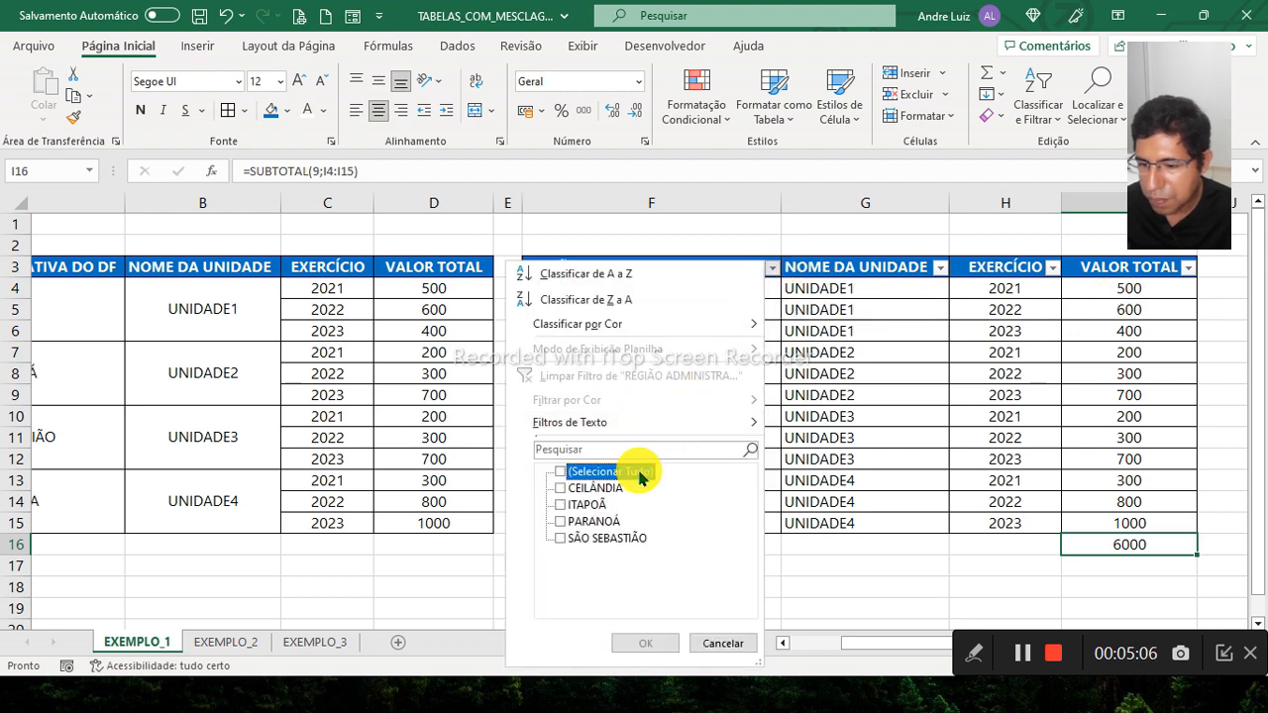
{"action": "left_click", "coordinate": [599, 505]}
{"action": "left_click", "coordinate": [656, 649]}
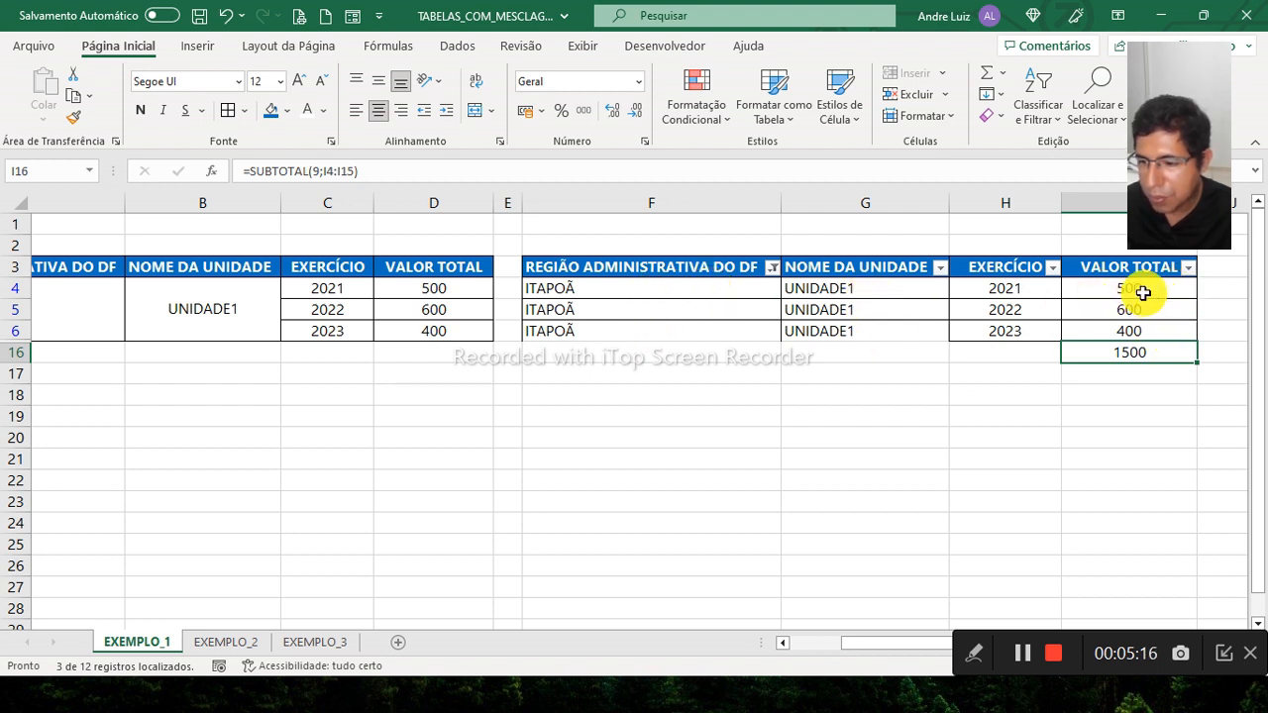
{"action": "left_click", "coordinate": [665, 269]}
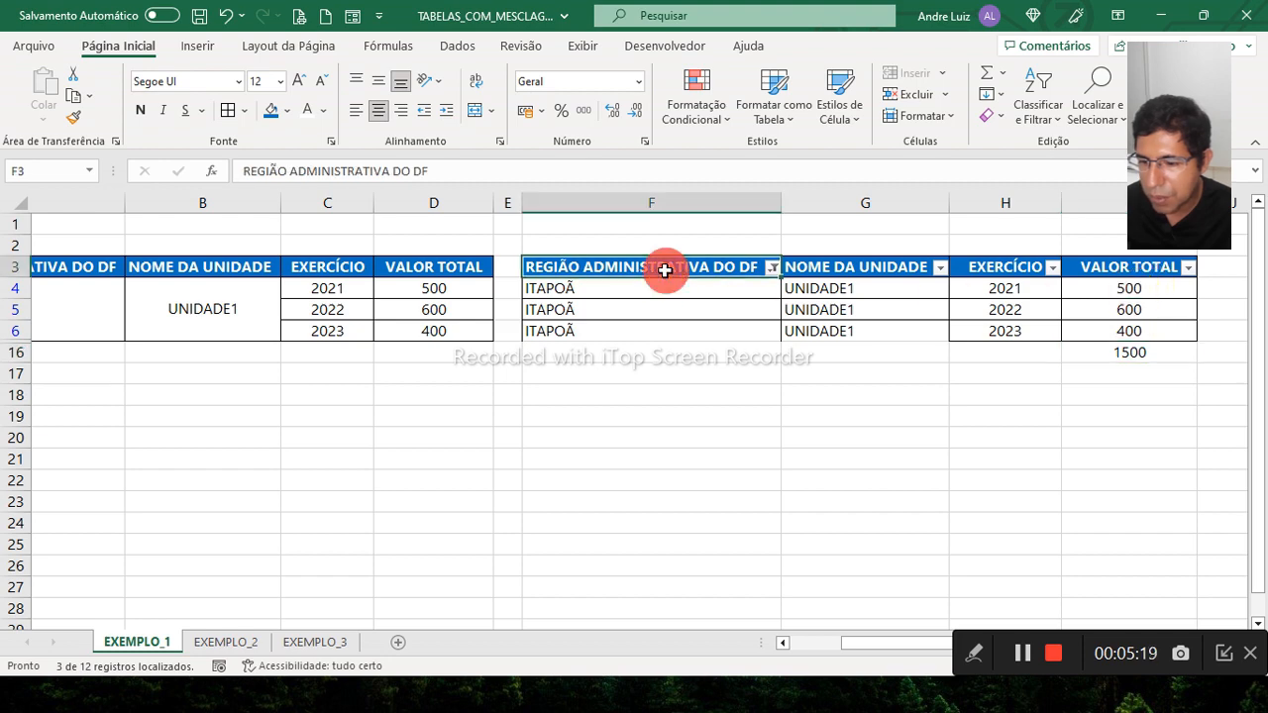
{"action": "left_click", "coordinate": [454, 47]}
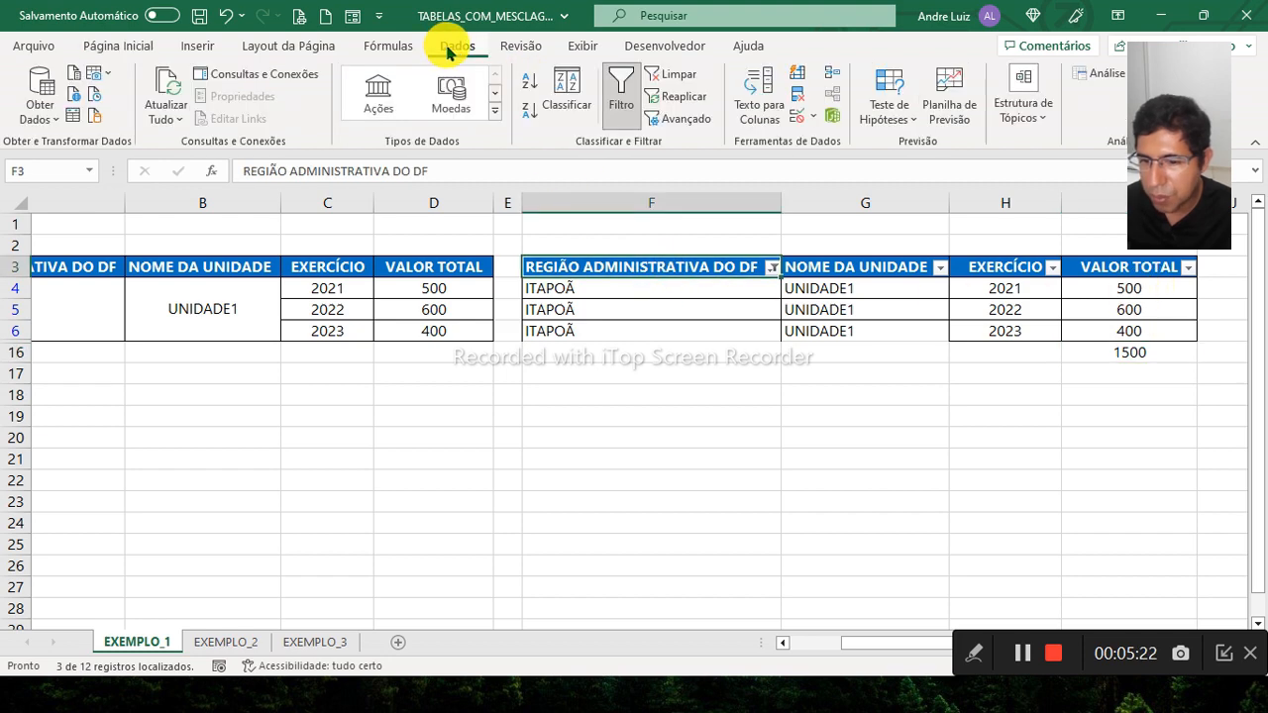
{"action": "left_click", "coordinate": [669, 79]}
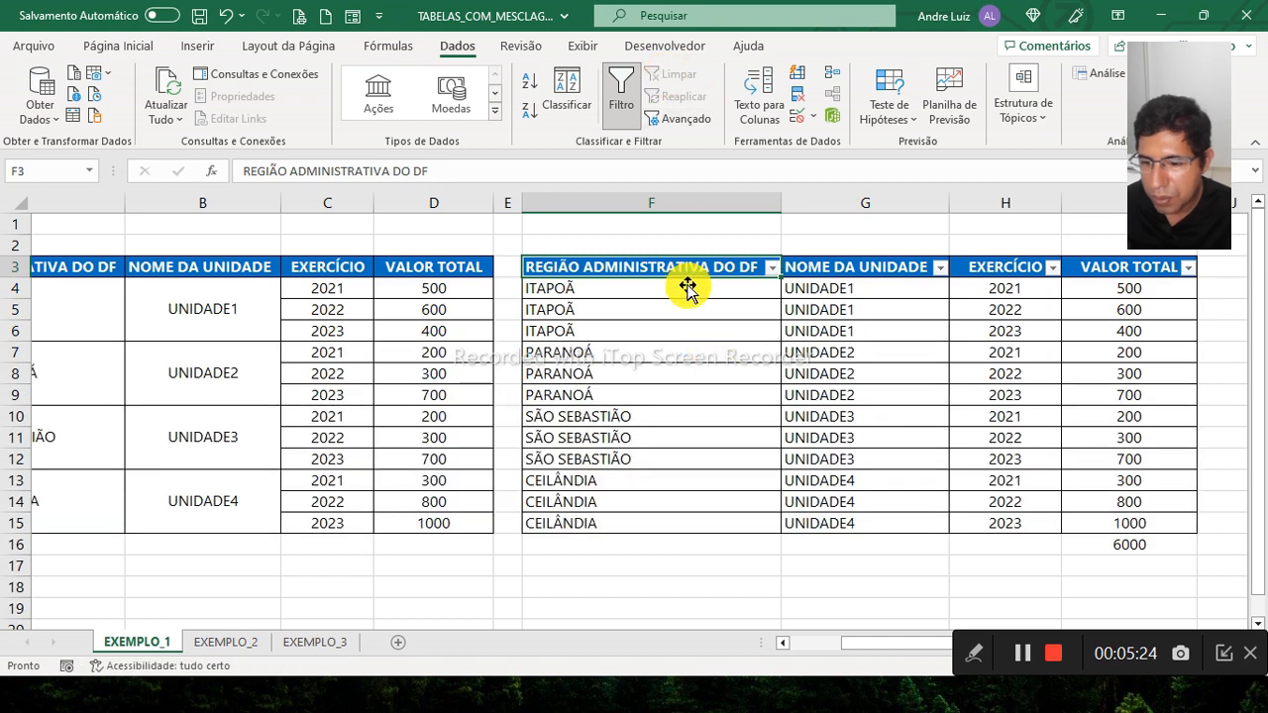
- On sheet EXEMPLO_2, examine the merged CÓDIGO headers and the LANÇADO PELO SISTEMA and LANÇADO MANUALMENTE blocks
{"action": "left_click", "coordinate": [227, 642]}
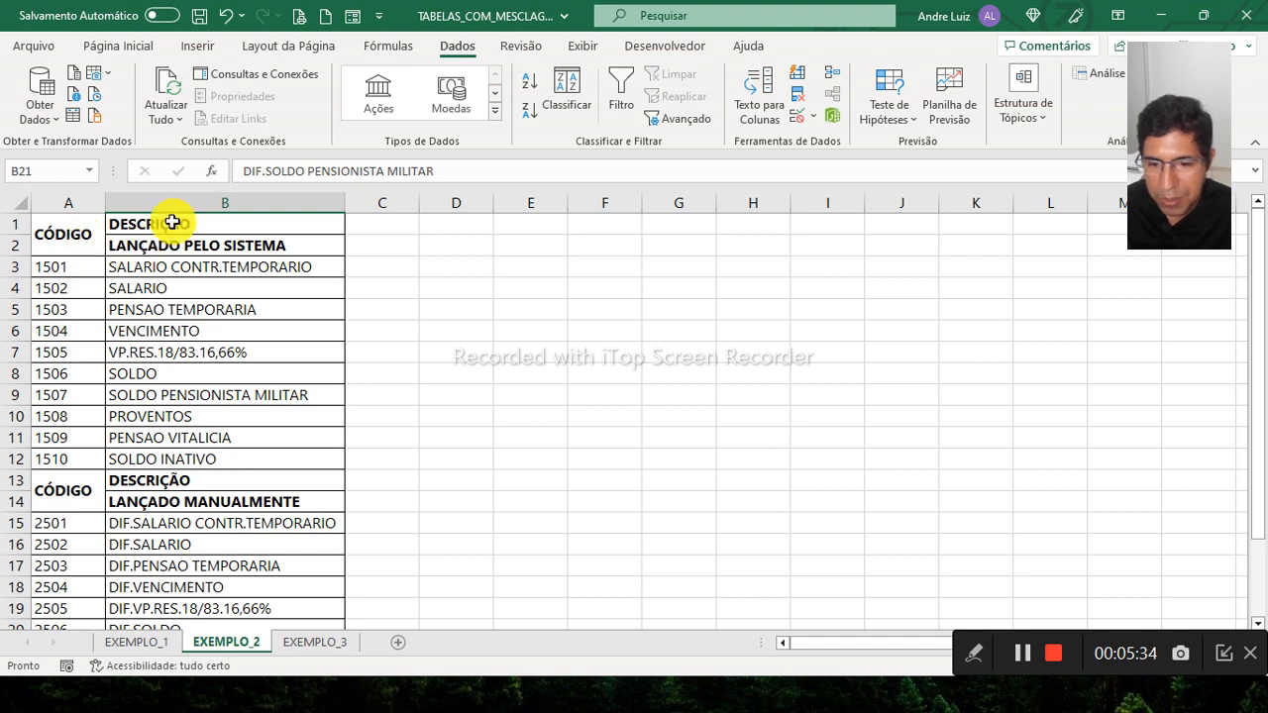
{"action": "left_click", "coordinate": [52, 243]}
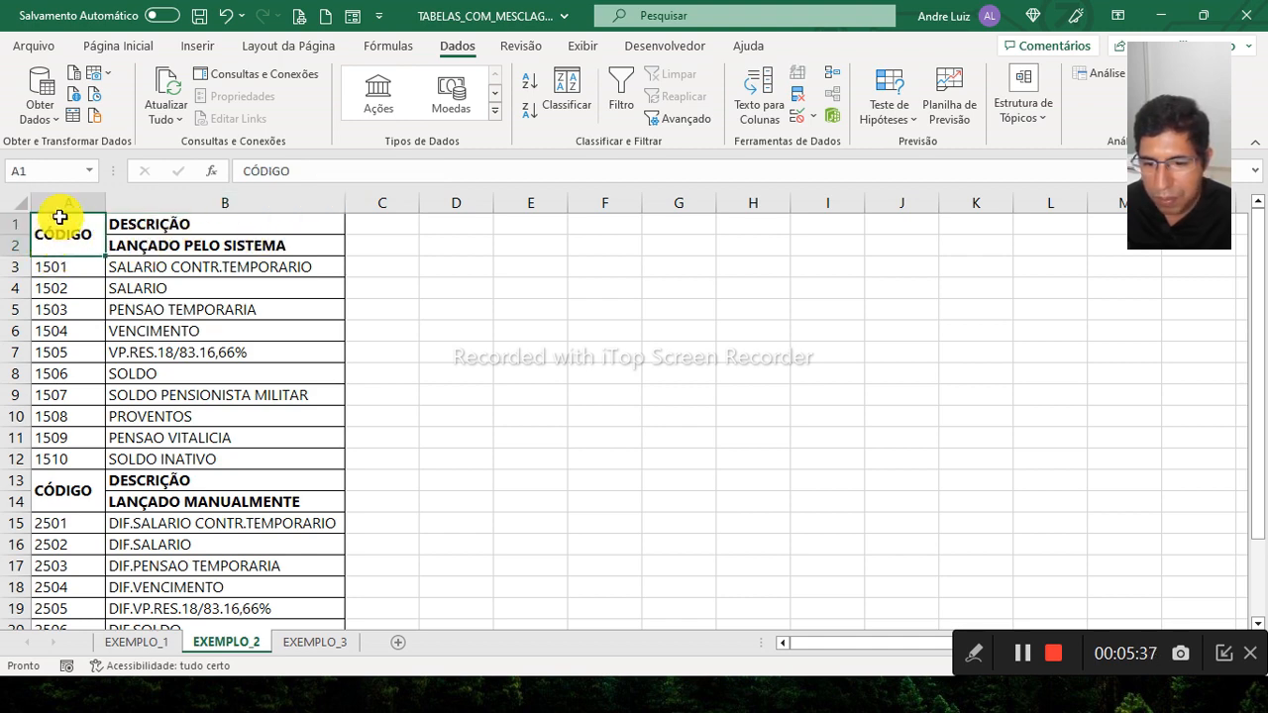
{"action": "left_click", "coordinate": [118, 46]}
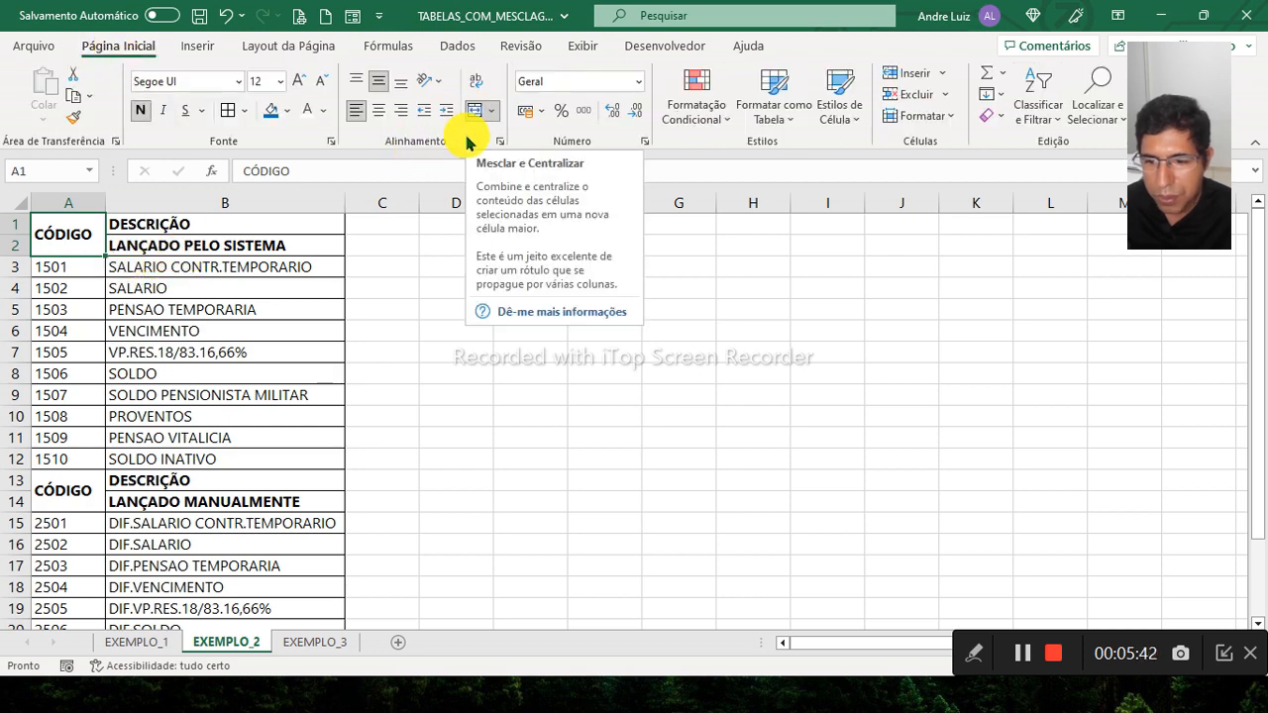
{"action": "left_click", "coordinate": [226, 225]}
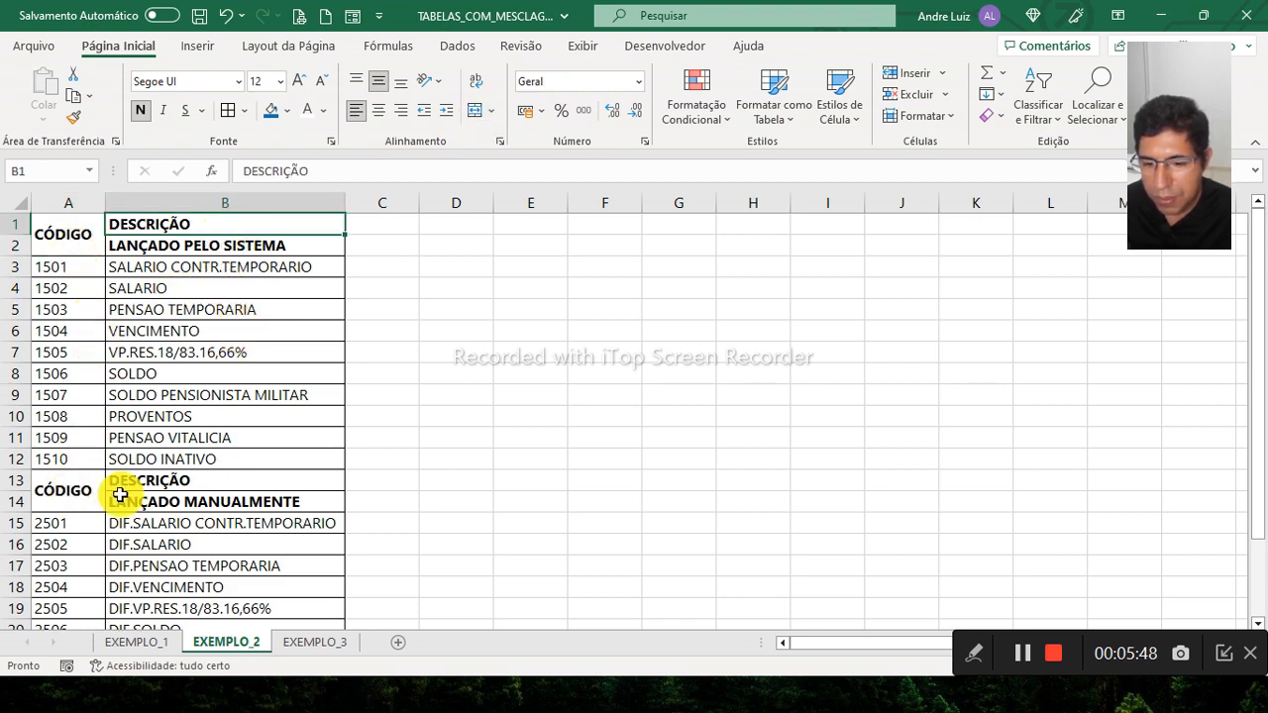
{"action": "left_click", "coordinate": [205, 510]}
{"action": "scroll", "coordinate": [206, 515], "scroll_direction": "down", "scroll_amount": 4}
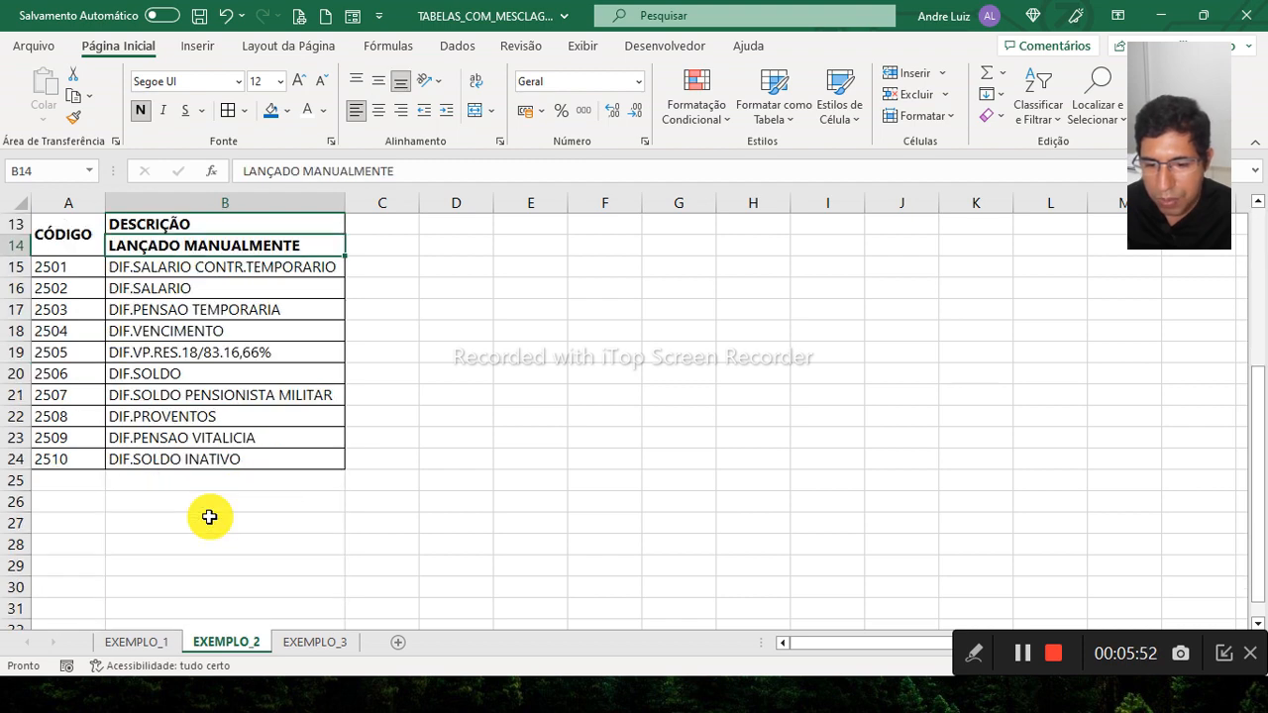
{"action": "scroll", "coordinate": [209, 517], "scroll_direction": "up", "scroll_amount": 4}
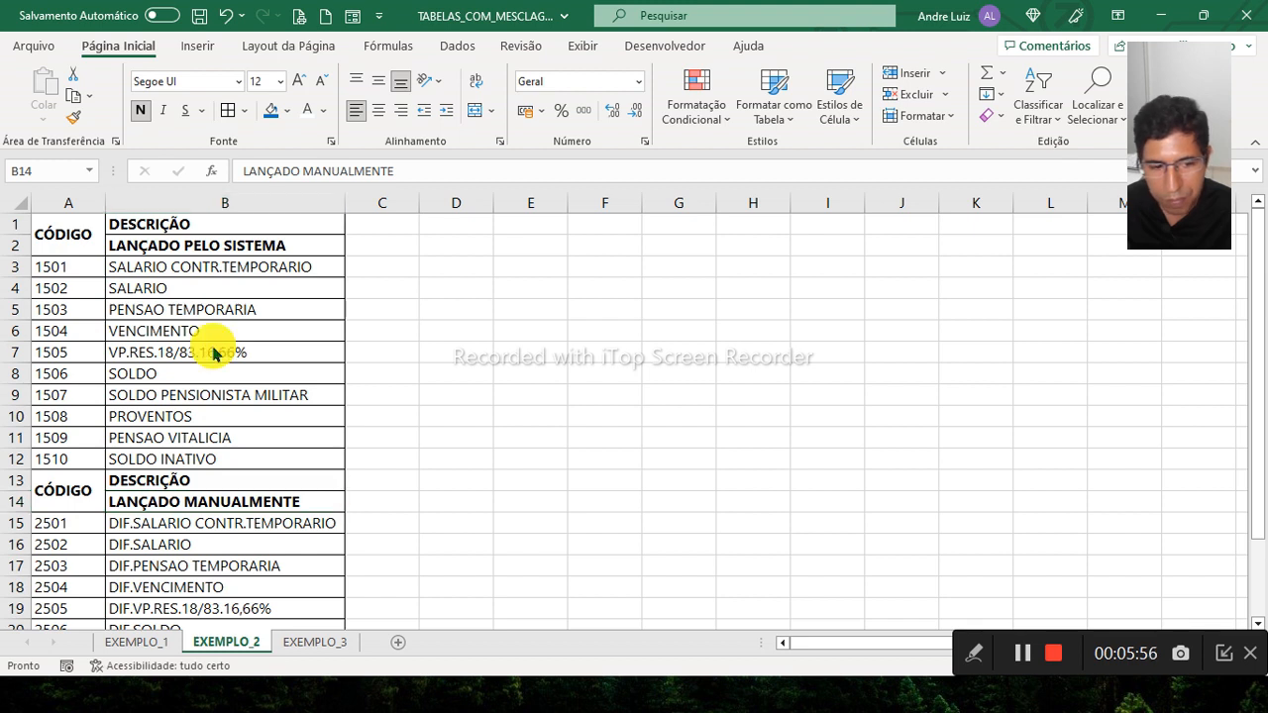
- Copy the prepared headers CÓDIGO, DESCRIÇÃO and TIPO DE LANÇAMENTO into D1:F1 and auto-fit columns D to F
{"action": "left_click", "coordinate": [363, 227]}
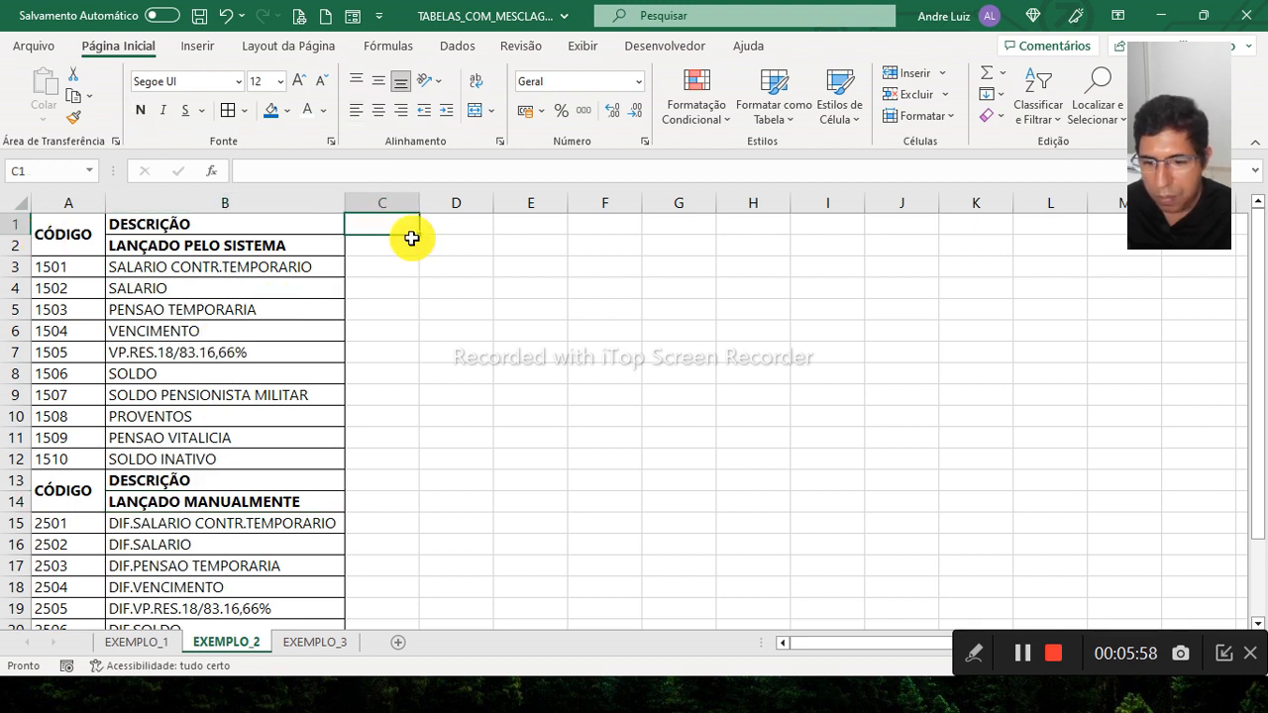
{"action": "left_click", "coordinate": [469, 228]}
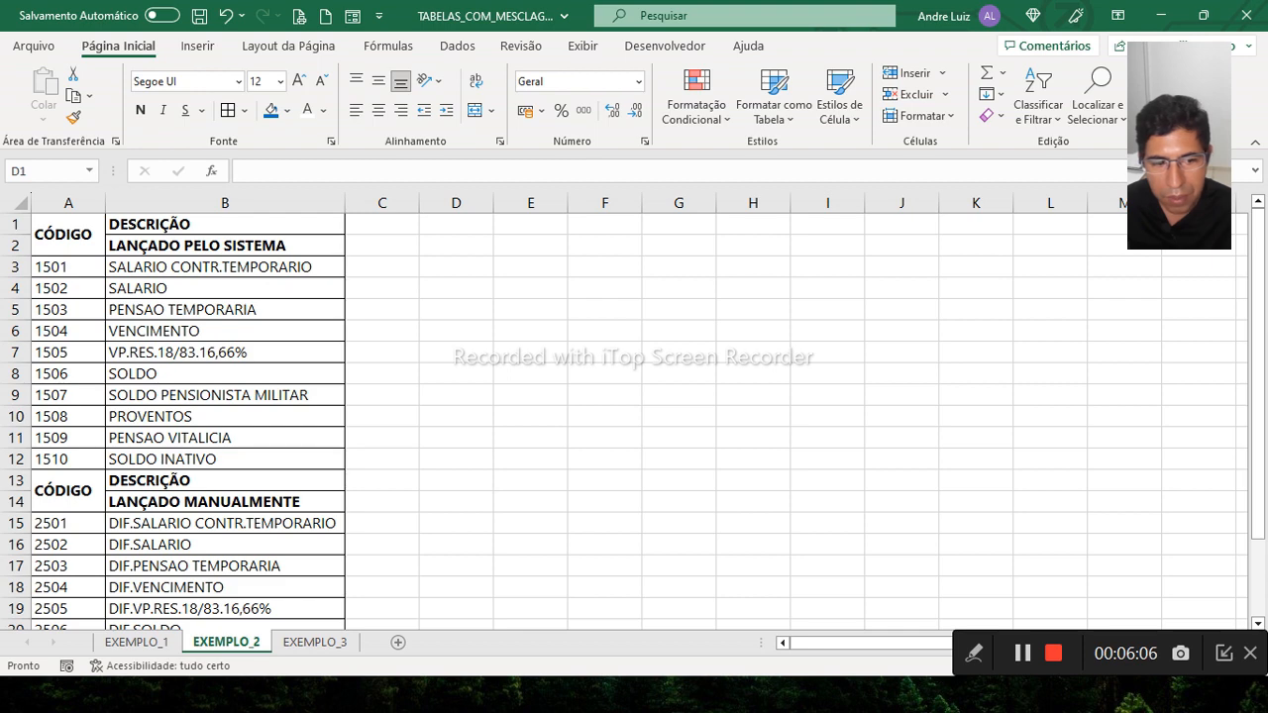
{"action": "key", "text": "ctrl+c"}
{"action": "left_click", "coordinate": [453, 227]}
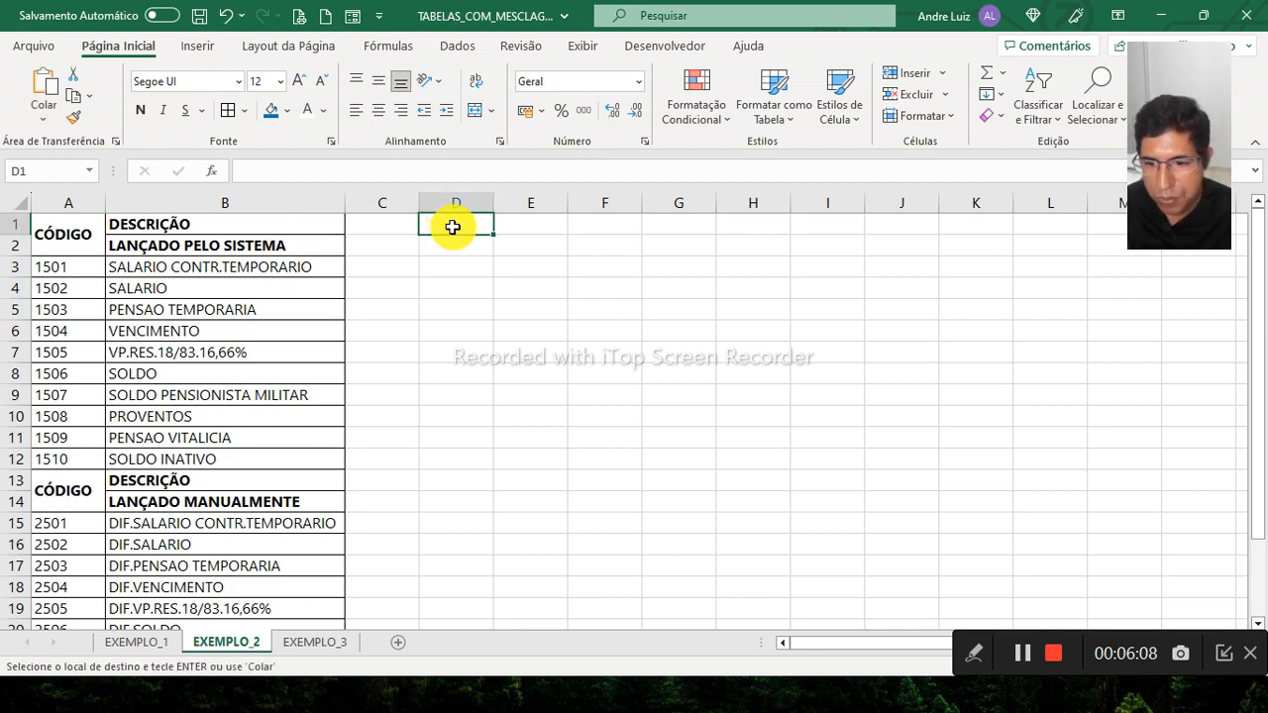
{"action": "right_click", "coordinate": [454, 227]}
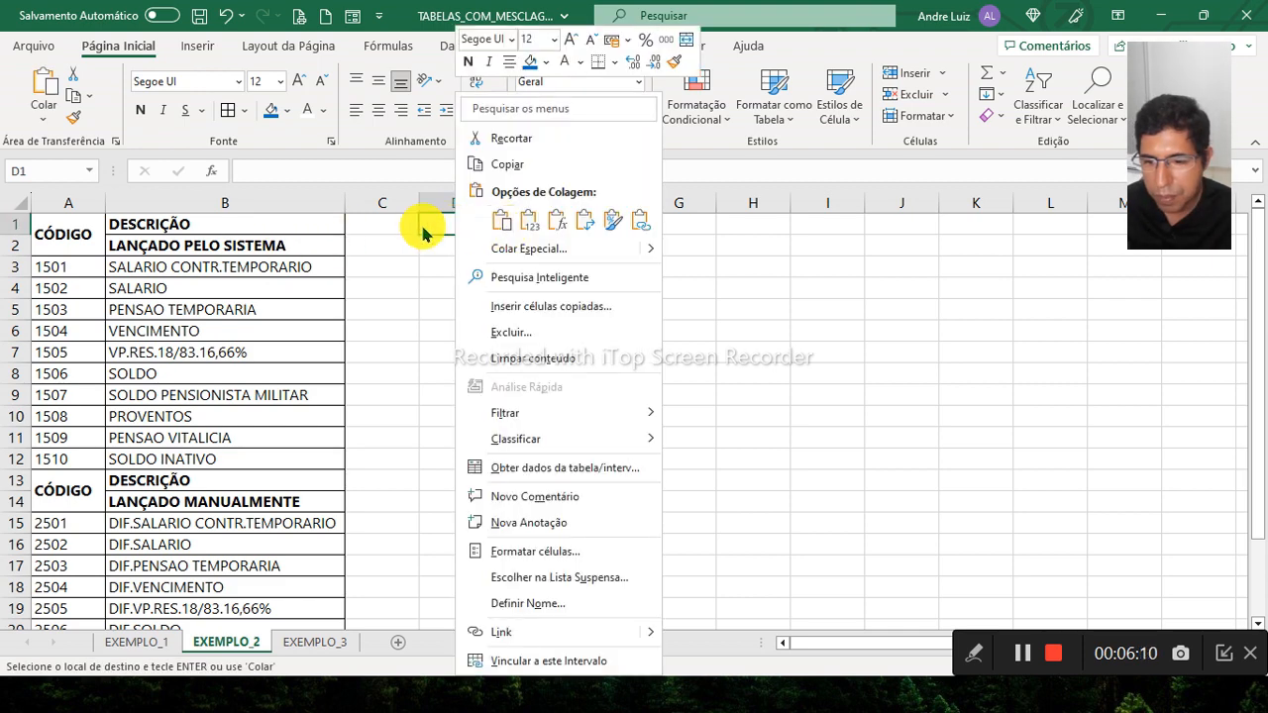
{"action": "key", "text": "Escape"}
{"action": "key", "text": "ctrl+v"}
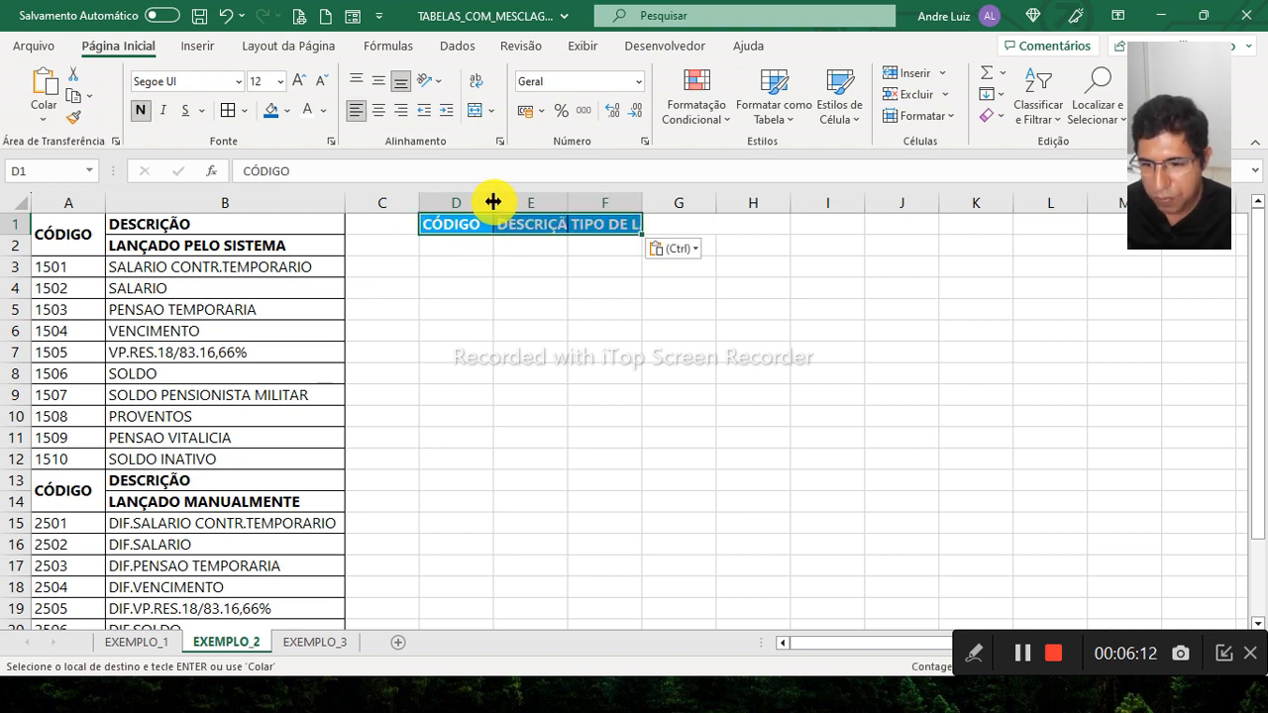
{"action": "double_click", "coordinate": [492, 202]}
{"action": "double_click", "coordinate": [558, 202]}
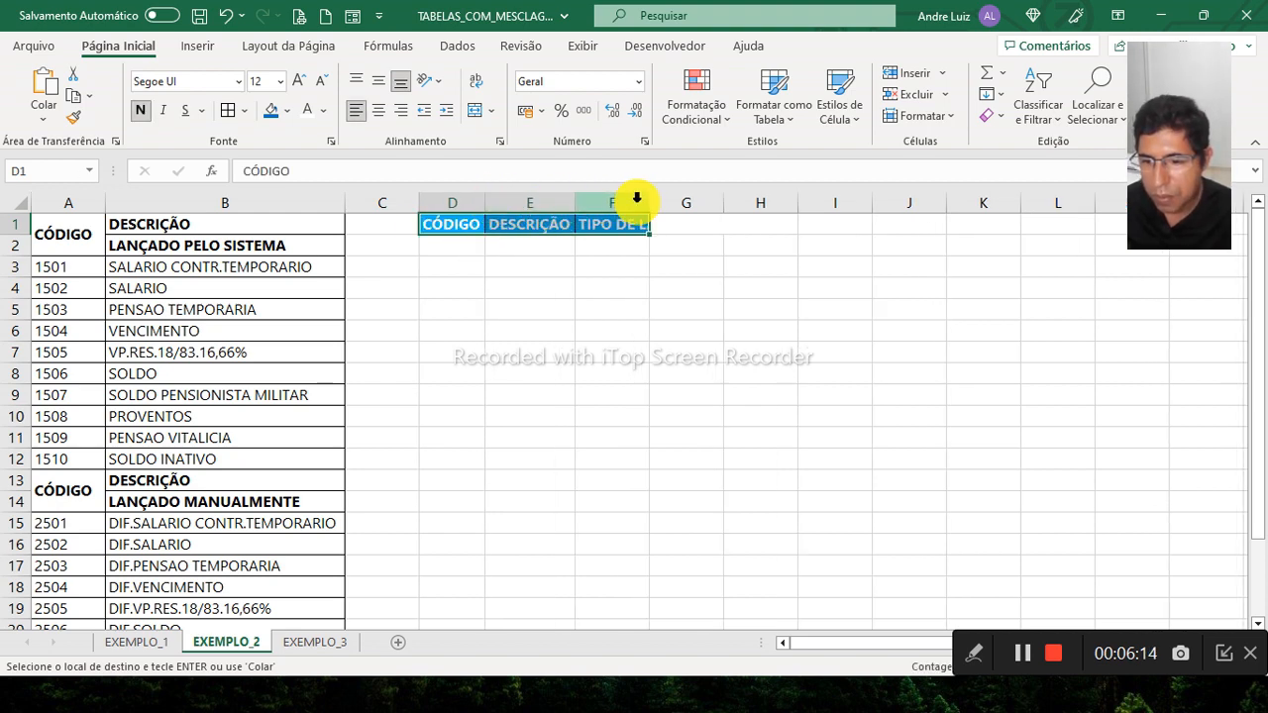
{"action": "double_click", "coordinate": [650, 202]}
- Copy the codes and descriptions in A3:B12 to the new table starting at D2, and auto-fit column E
{"action": "left_click", "coordinate": [460, 265]}
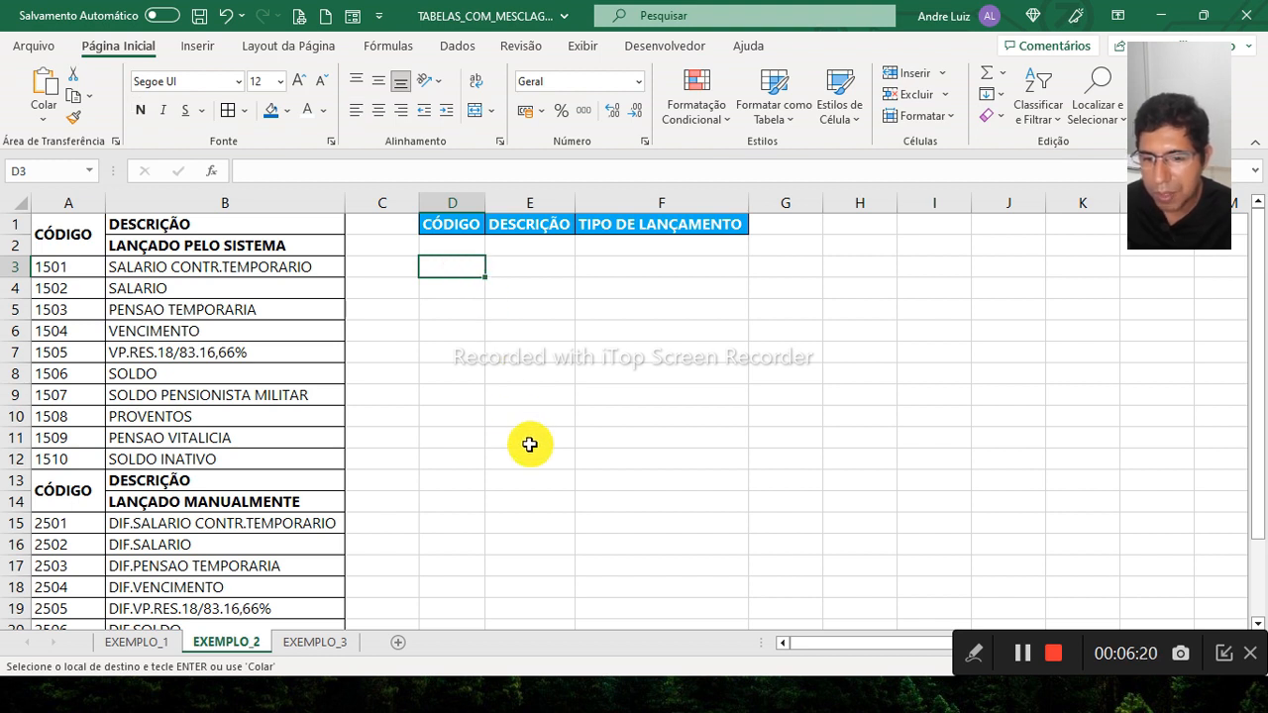
{"action": "left_click", "coordinate": [81, 268]}
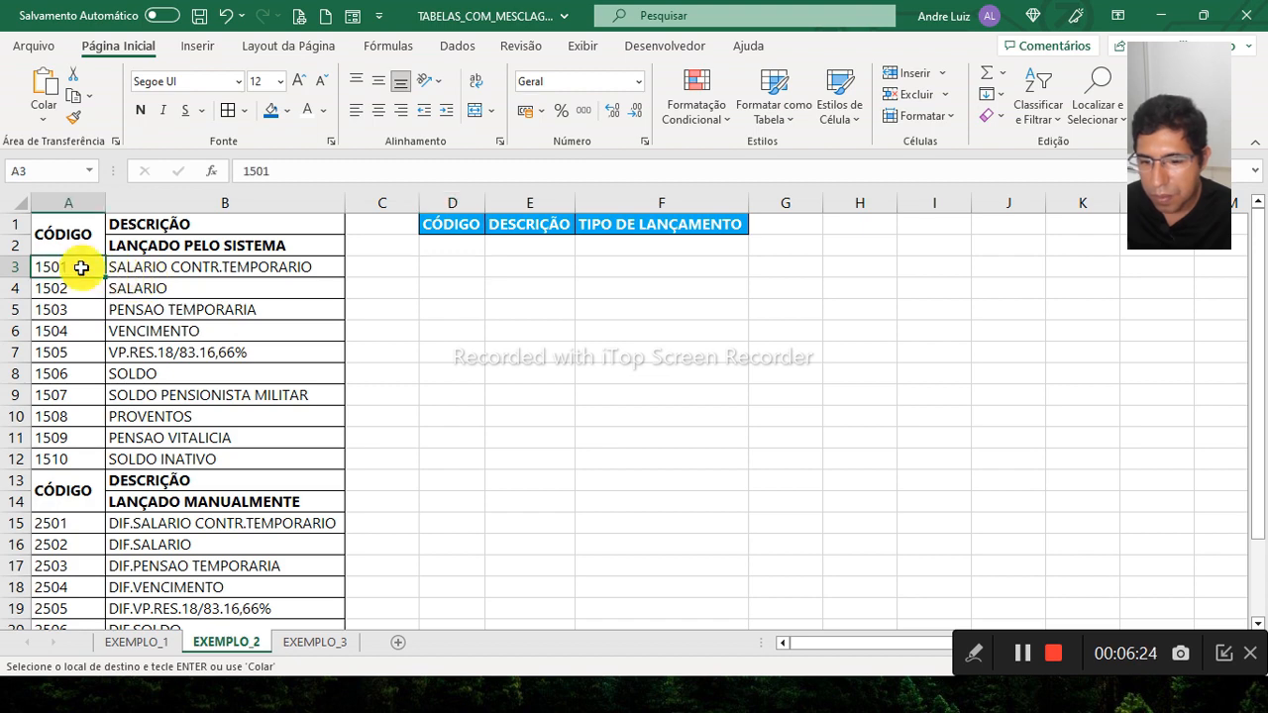
{"action": "left_click_drag", "start_coordinate": [82, 267], "coordinate": [222, 455]}
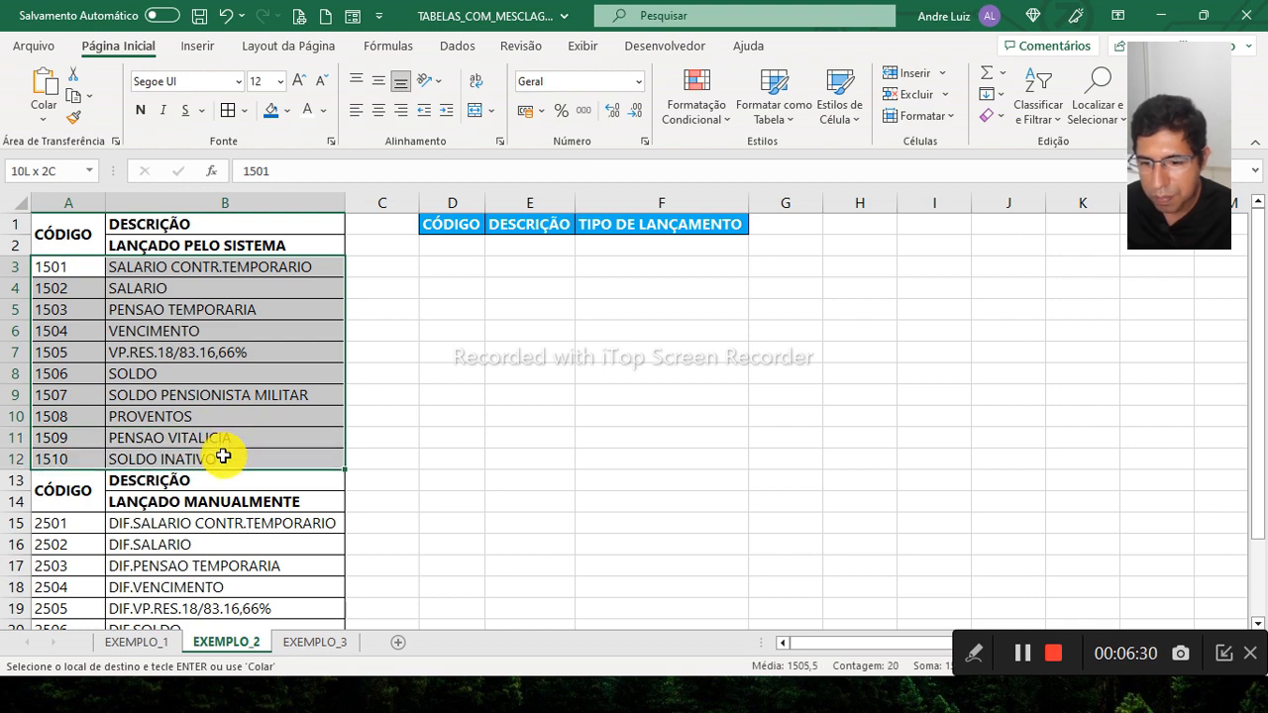
{"action": "left_click_drag", "start_coordinate": [223, 456], "coordinate": [223, 456]}
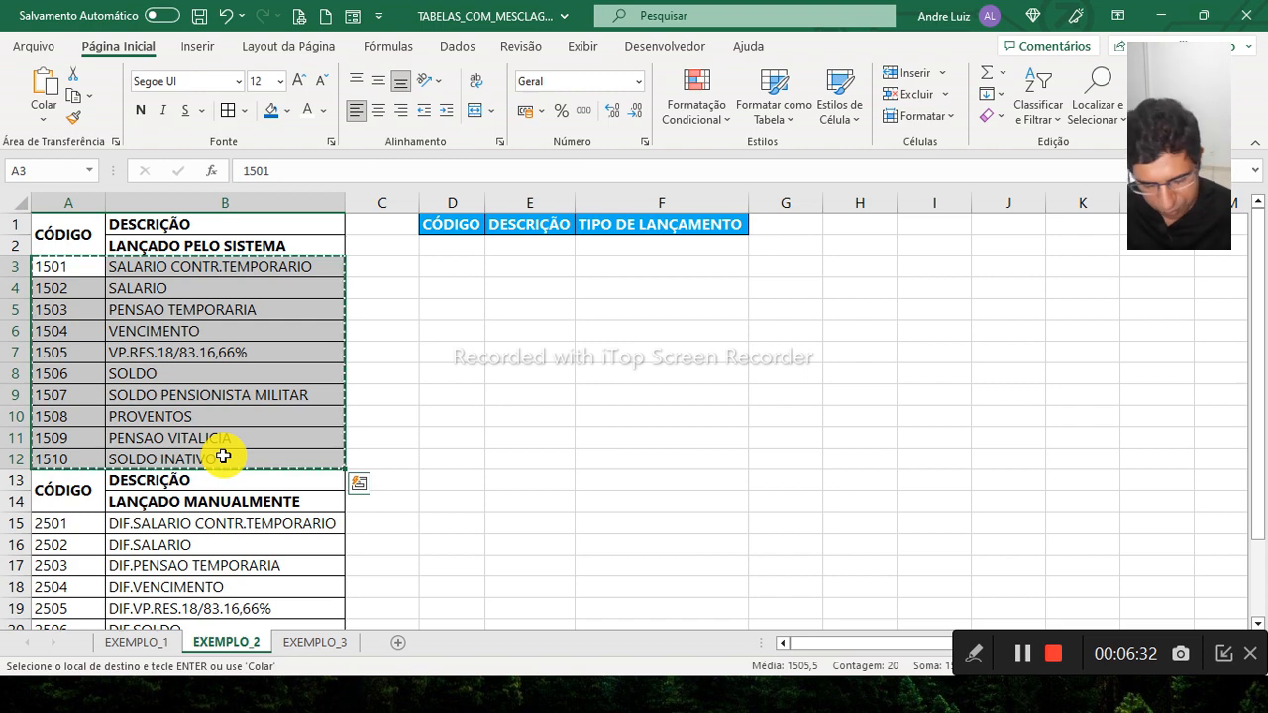
{"action": "left_click", "coordinate": [439, 245]}
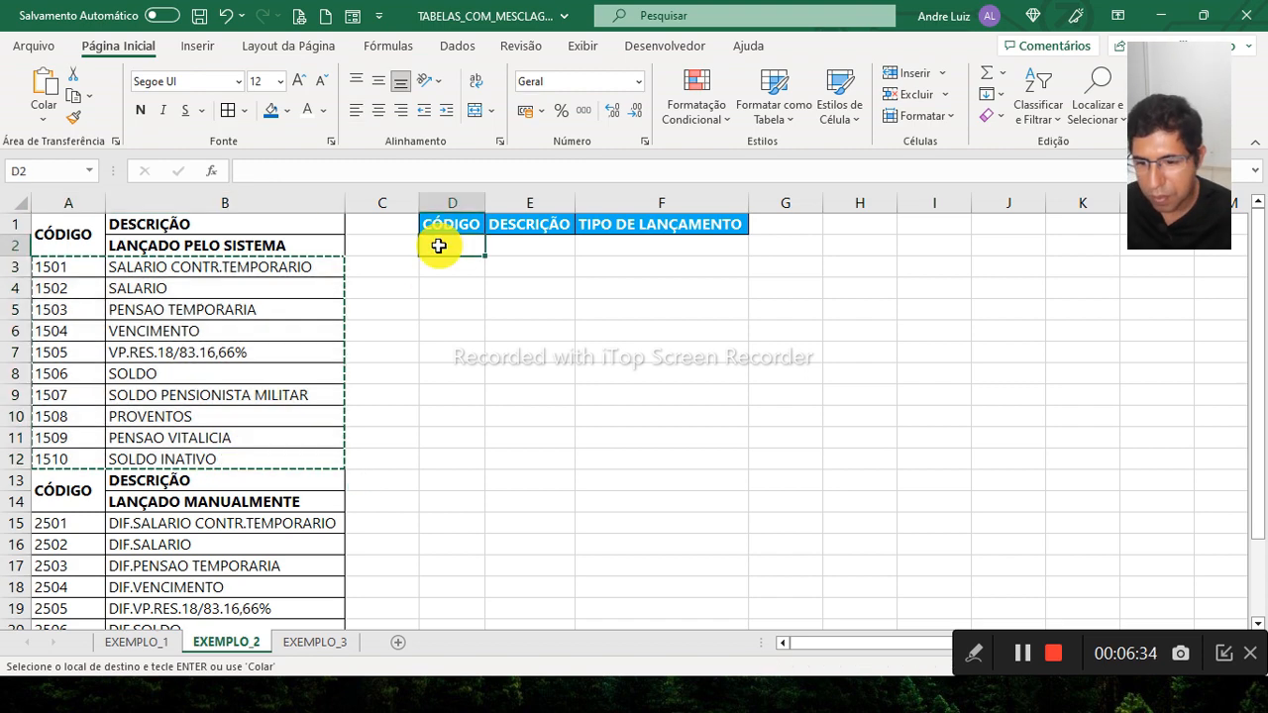
{"action": "key", "text": "ctrl+v"}
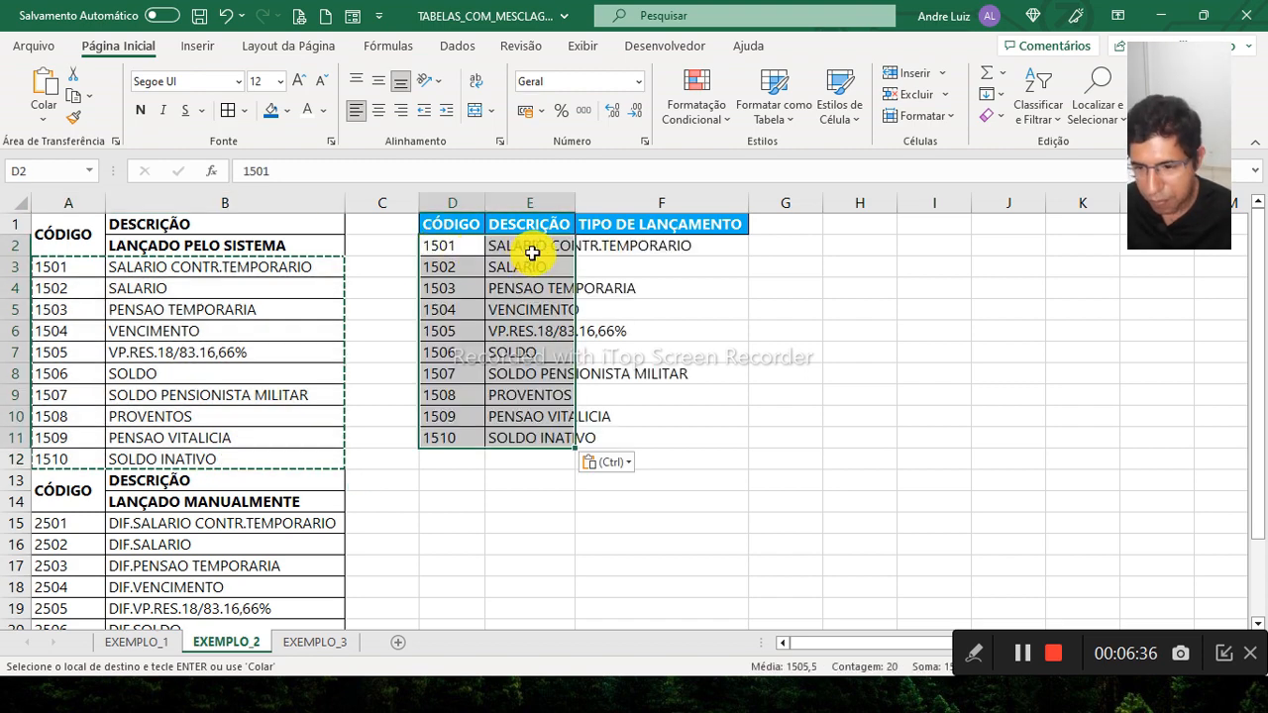
{"action": "double_click", "coordinate": [575, 203]}
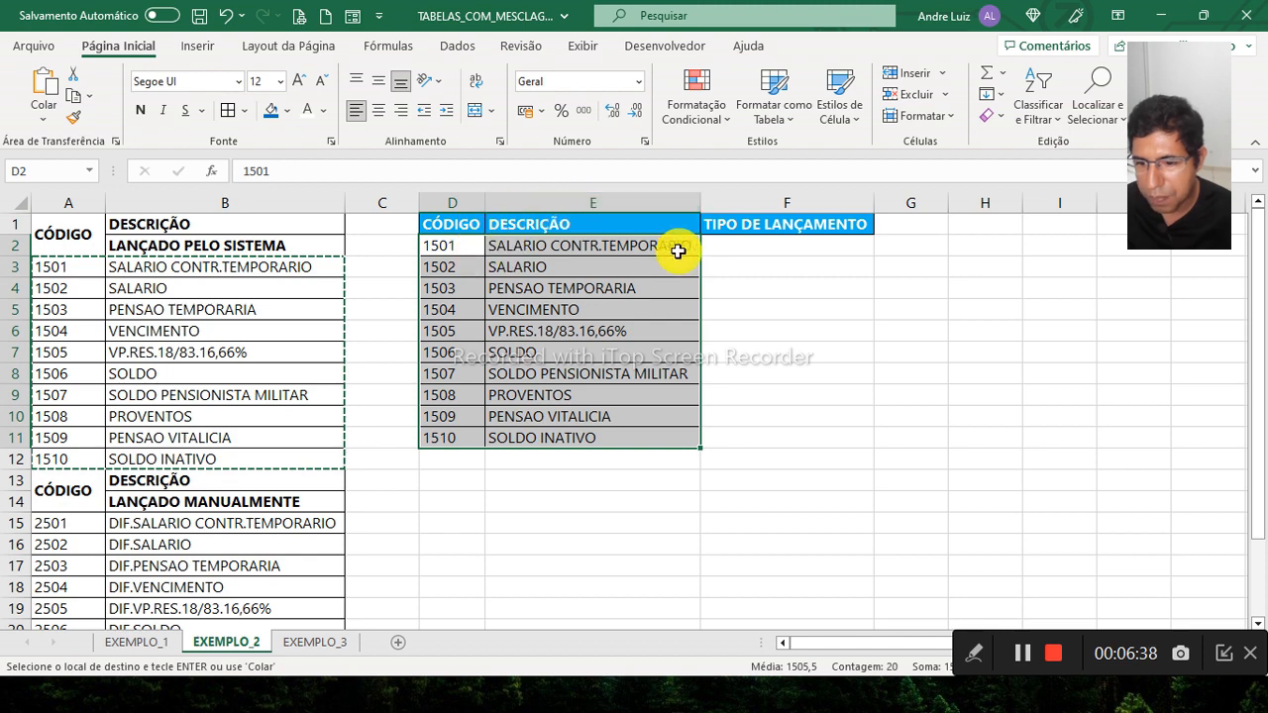
- Copy the LANÇADO PELO SISTEMA label from B2 and paste it as values only into F2
{"action": "left_click", "coordinate": [766, 243]}
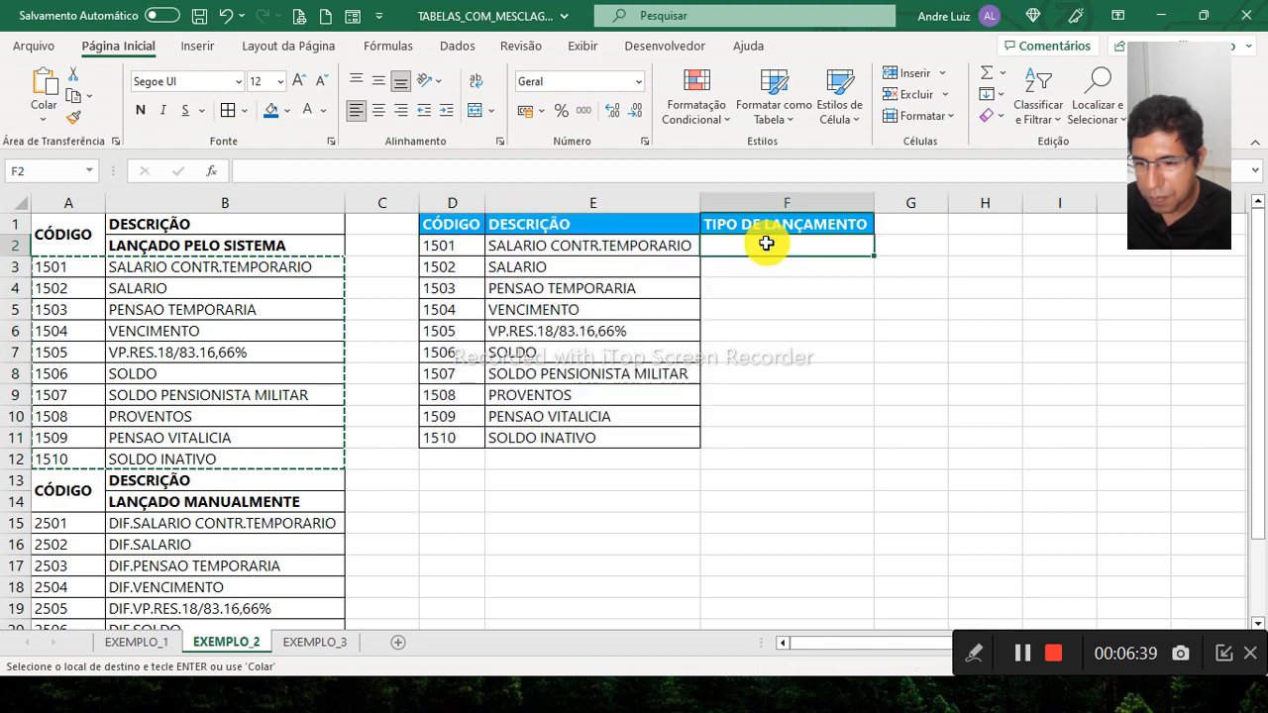
{"action": "left_click", "coordinate": [233, 247]}
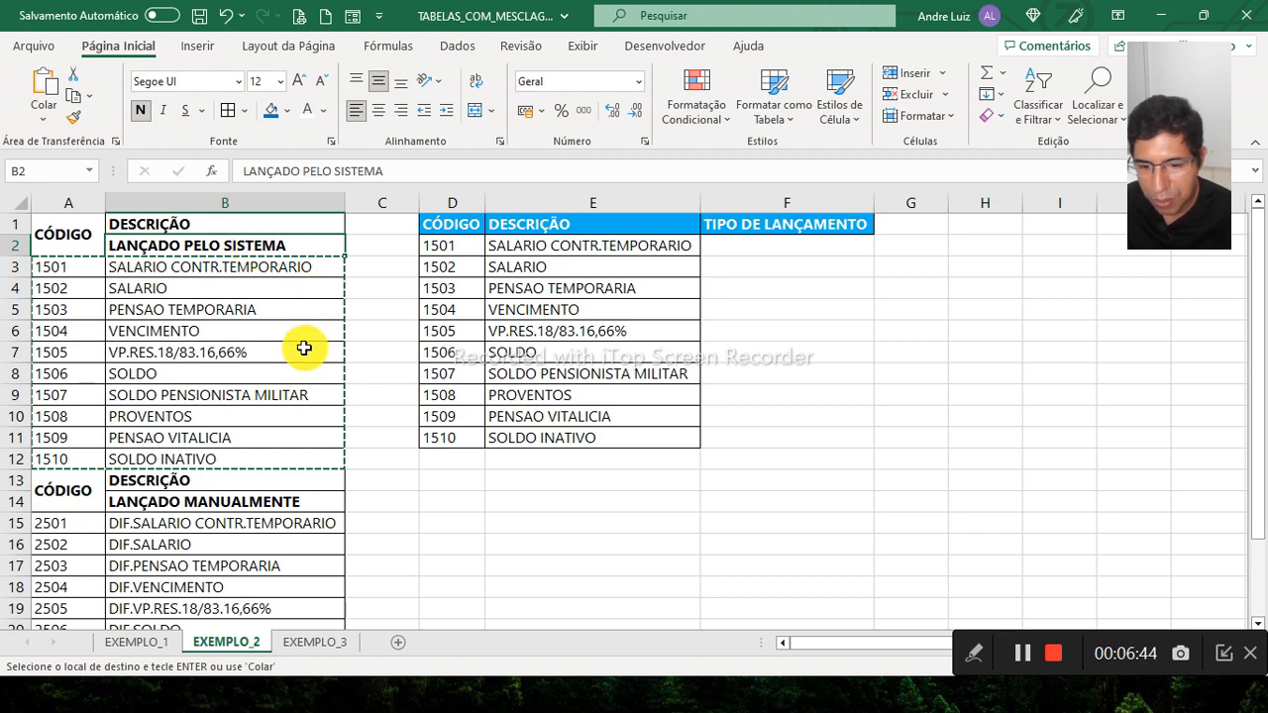
{"action": "key", "text": "Escape"}
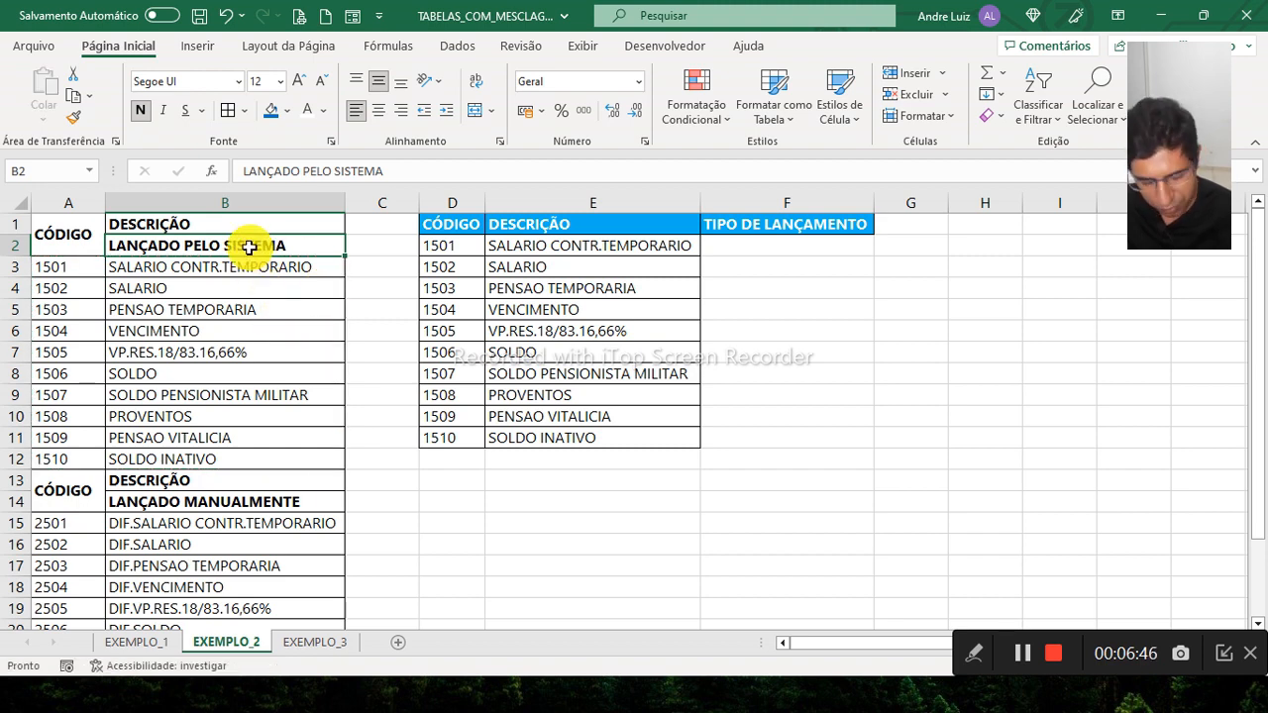
{"action": "key", "text": "ctrl+c"}
{"action": "left_click", "coordinate": [763, 242]}
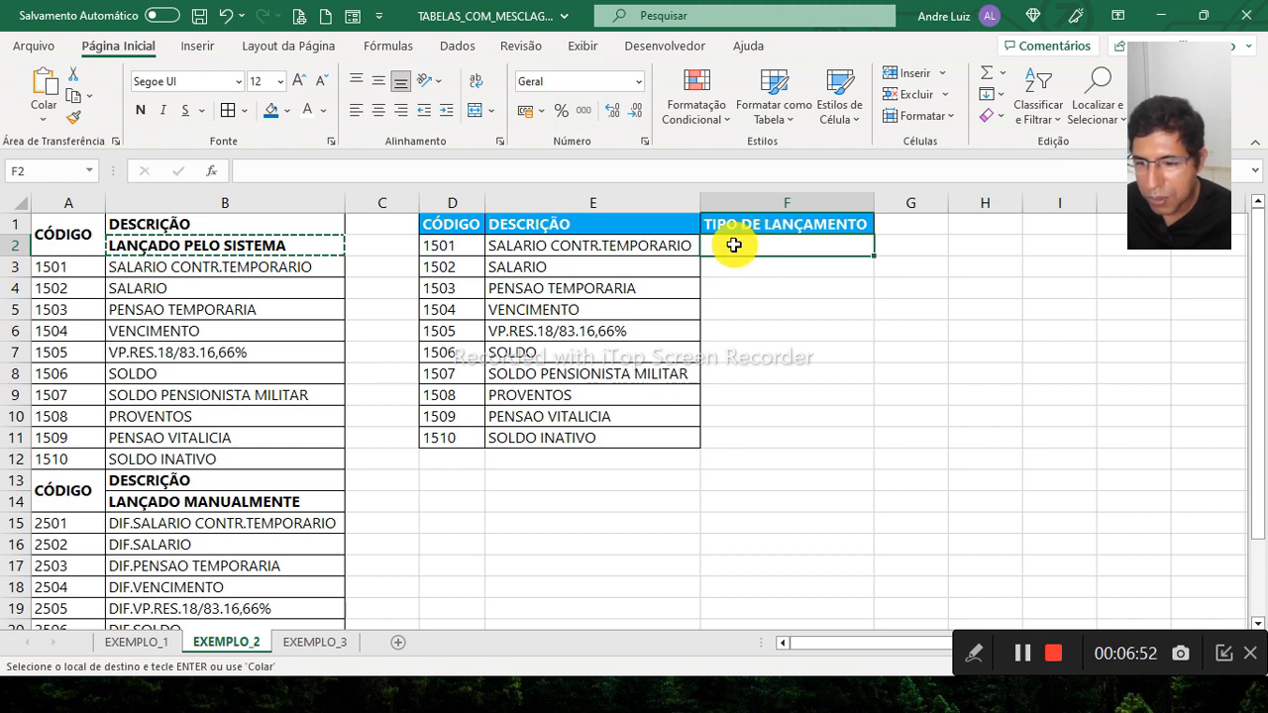
{"action": "right_click", "coordinate": [735, 248]}
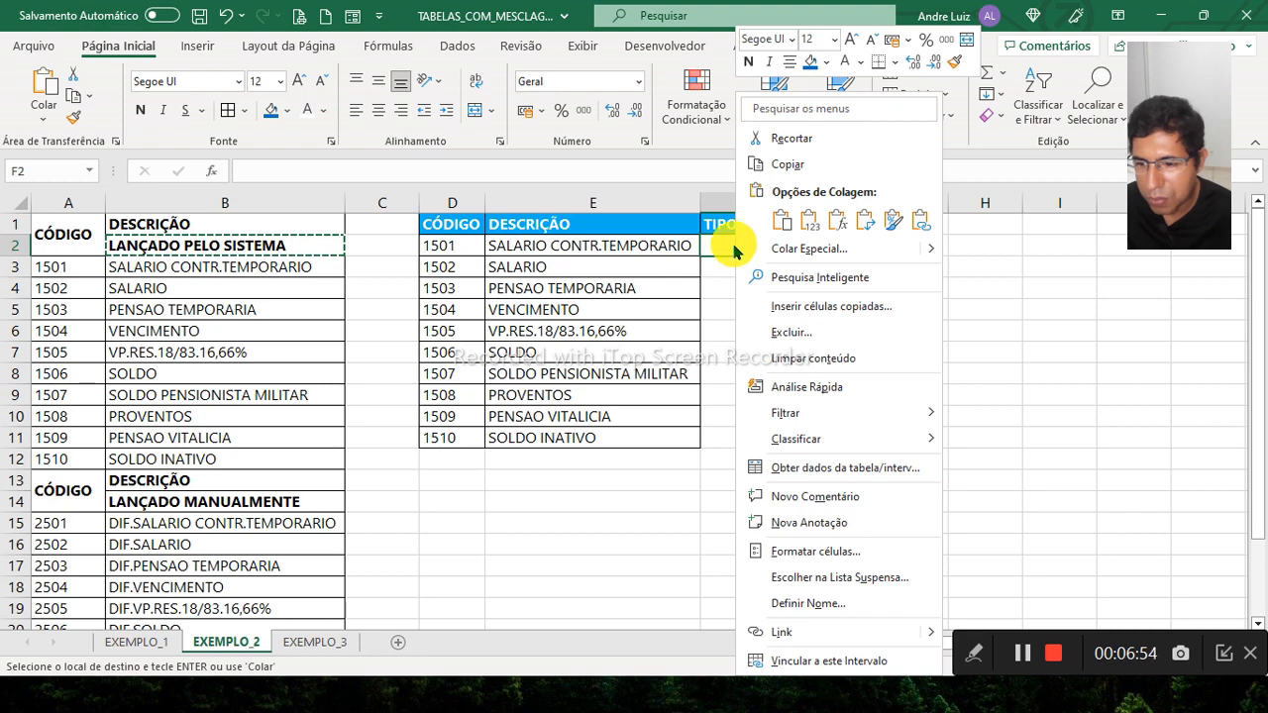
{"action": "left_click", "coordinate": [808, 225]}
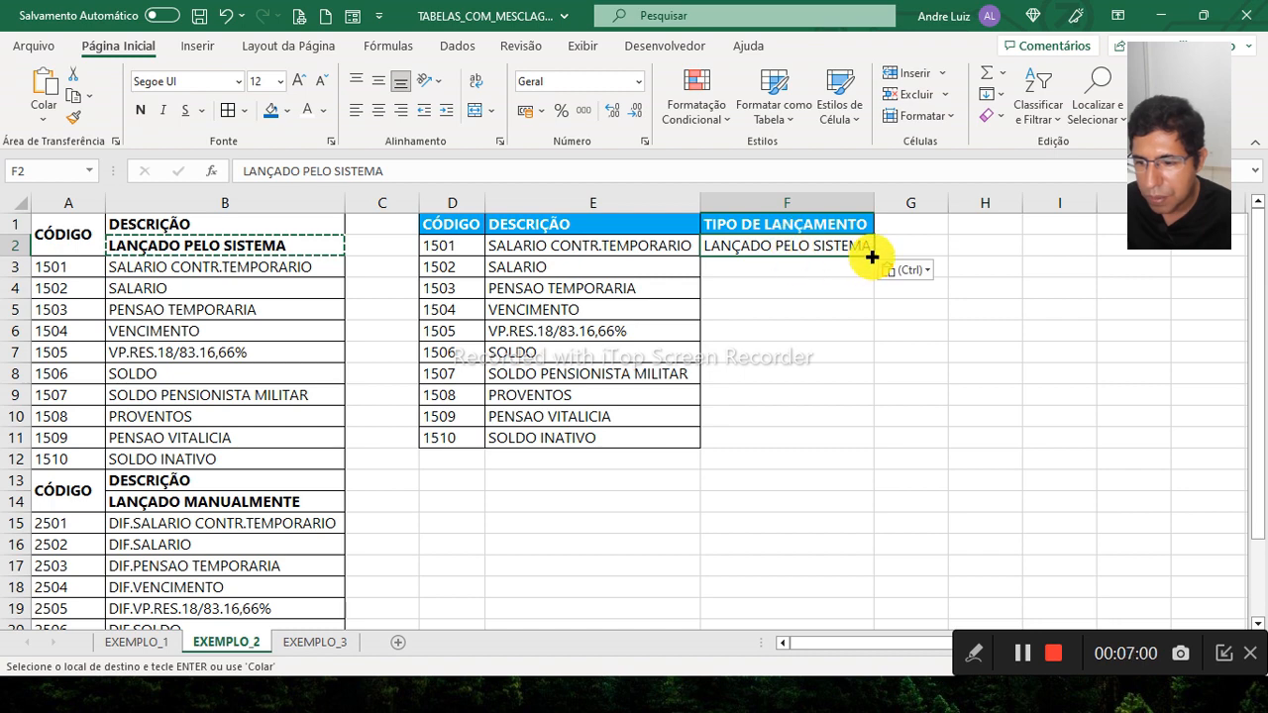
- Fill LANÇADO PELO SISTEMA down from F2 through F11 with cell borders, and widen column F slightly
{"action": "double_click", "coordinate": [872, 257]}
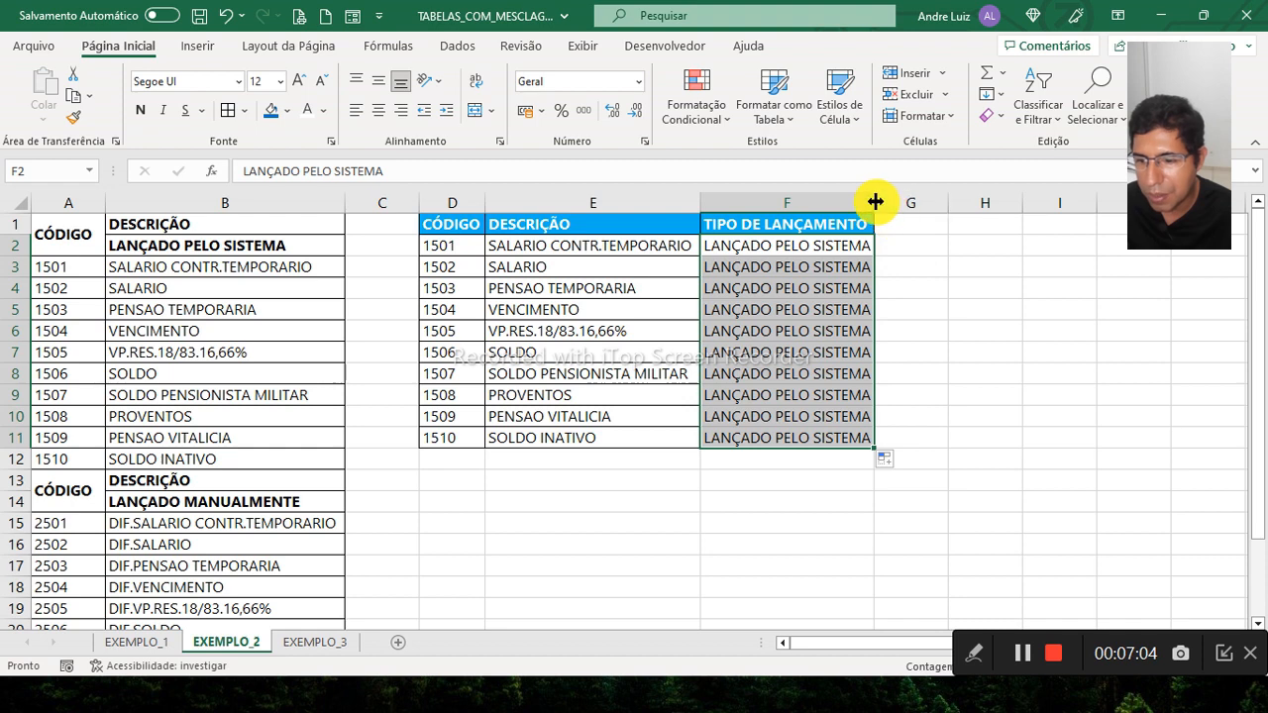
{"action": "left_click_drag", "start_coordinate": [874, 202], "coordinate": [888, 202]}
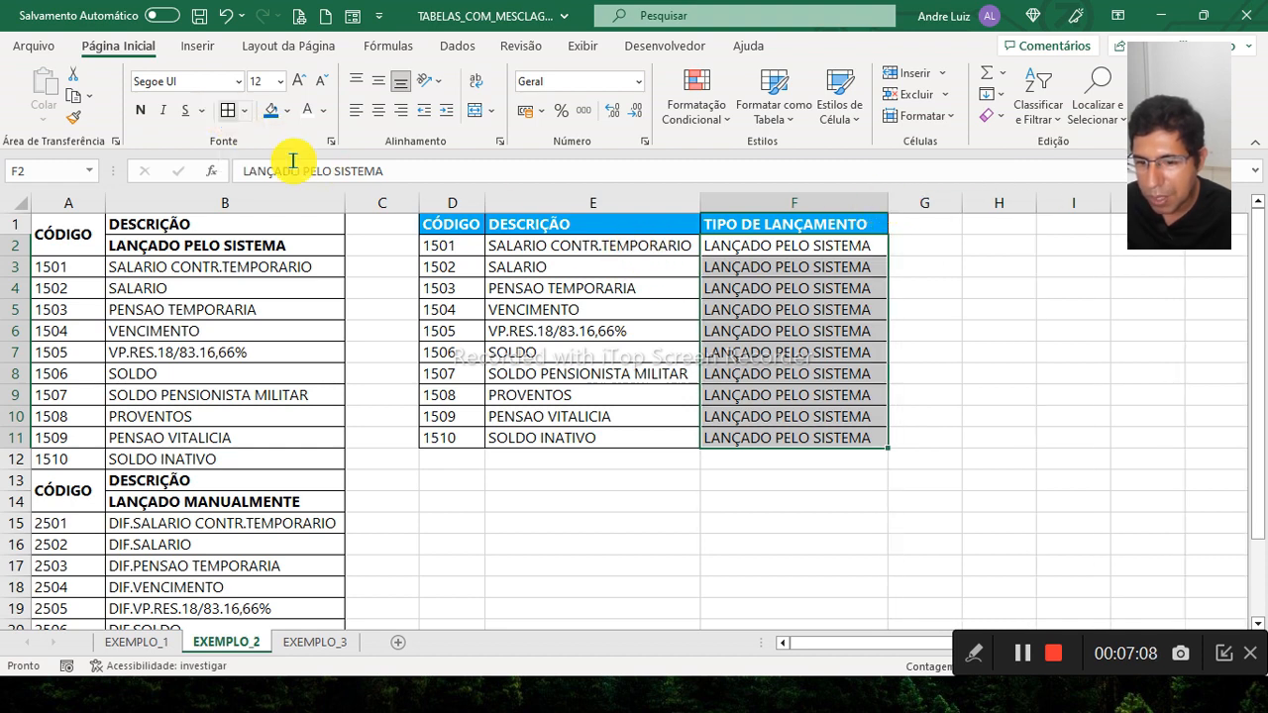
{"action": "left_click", "coordinate": [621, 378]}
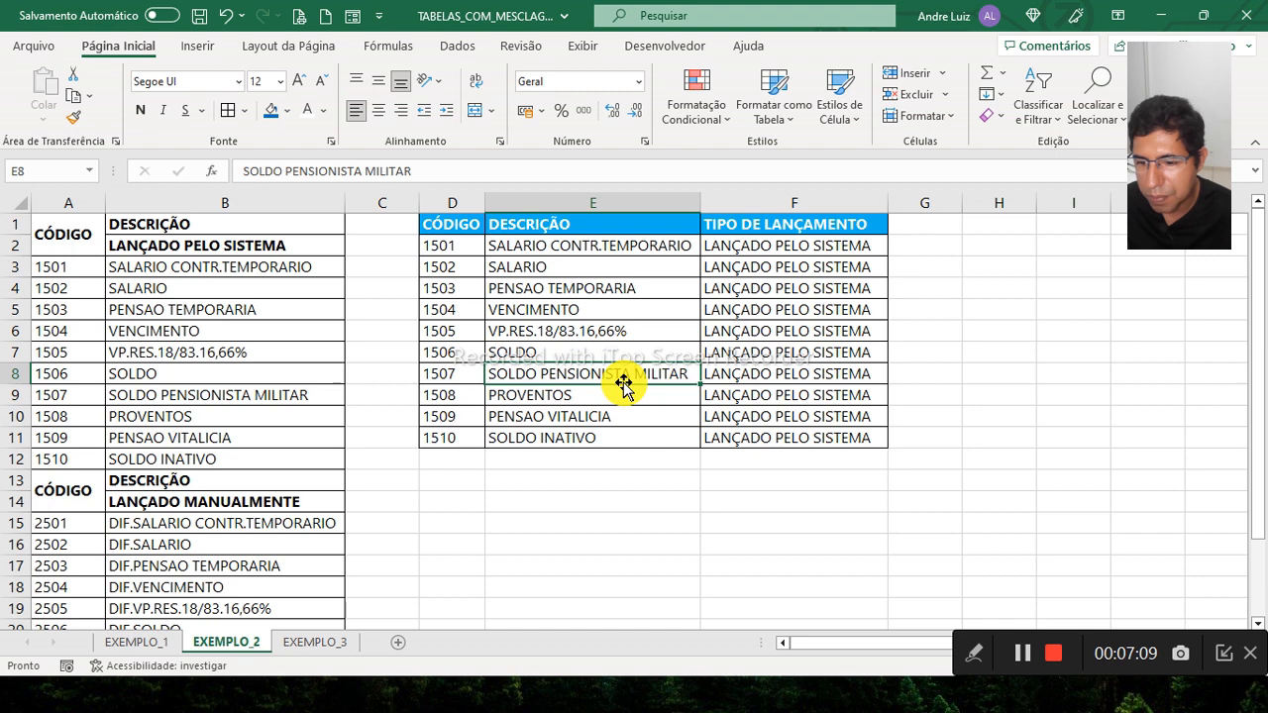
- Copy the manual entries in A15:B24 to the new table starting at D12, and auto-fit column E
{"action": "left_click", "coordinate": [180, 497]}
{"action": "left_click", "coordinate": [79, 495]}
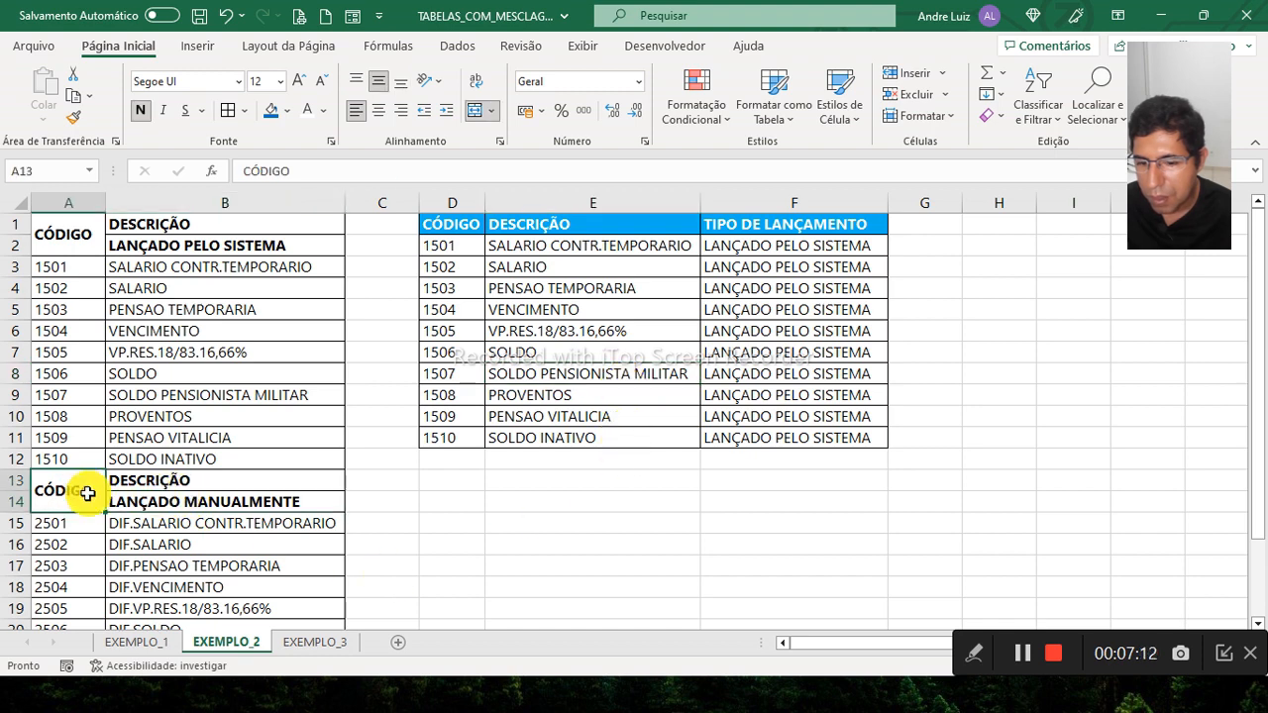
{"action": "scroll", "coordinate": [99, 500], "scroll_direction": "down", "scroll_amount": 2}
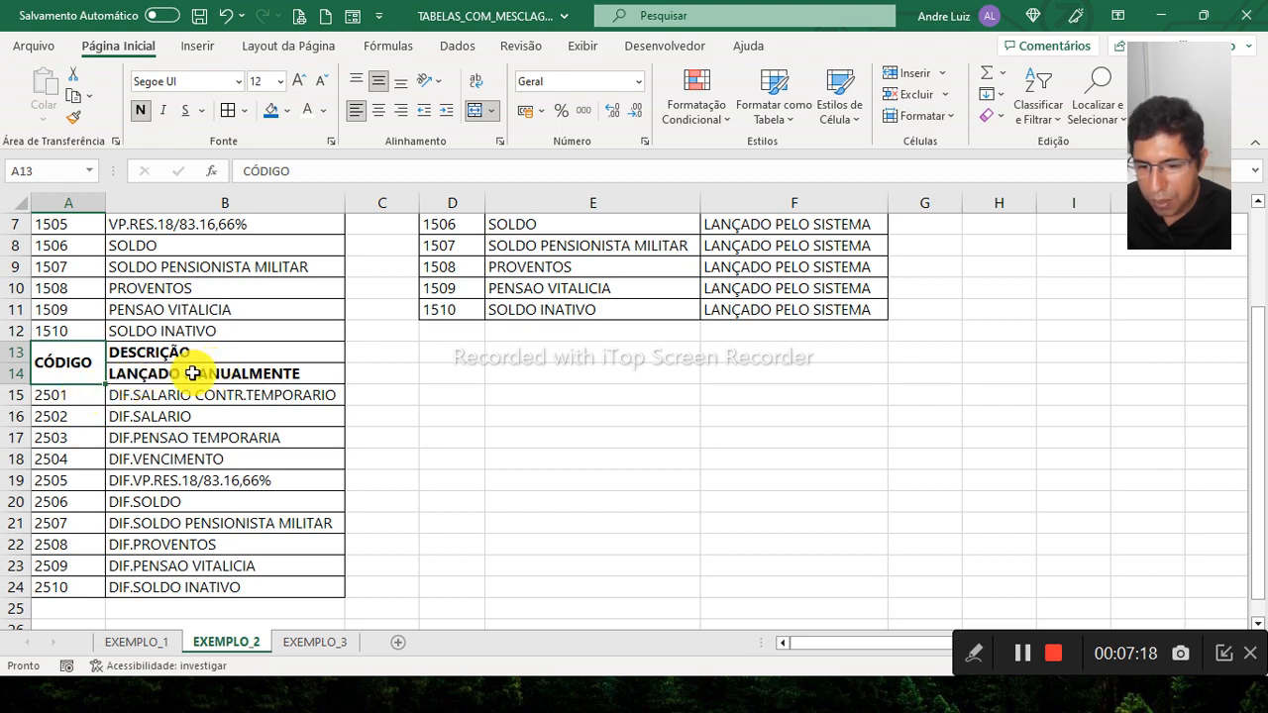
{"action": "left_click_drag", "start_coordinate": [83, 399], "coordinate": [270, 583]}
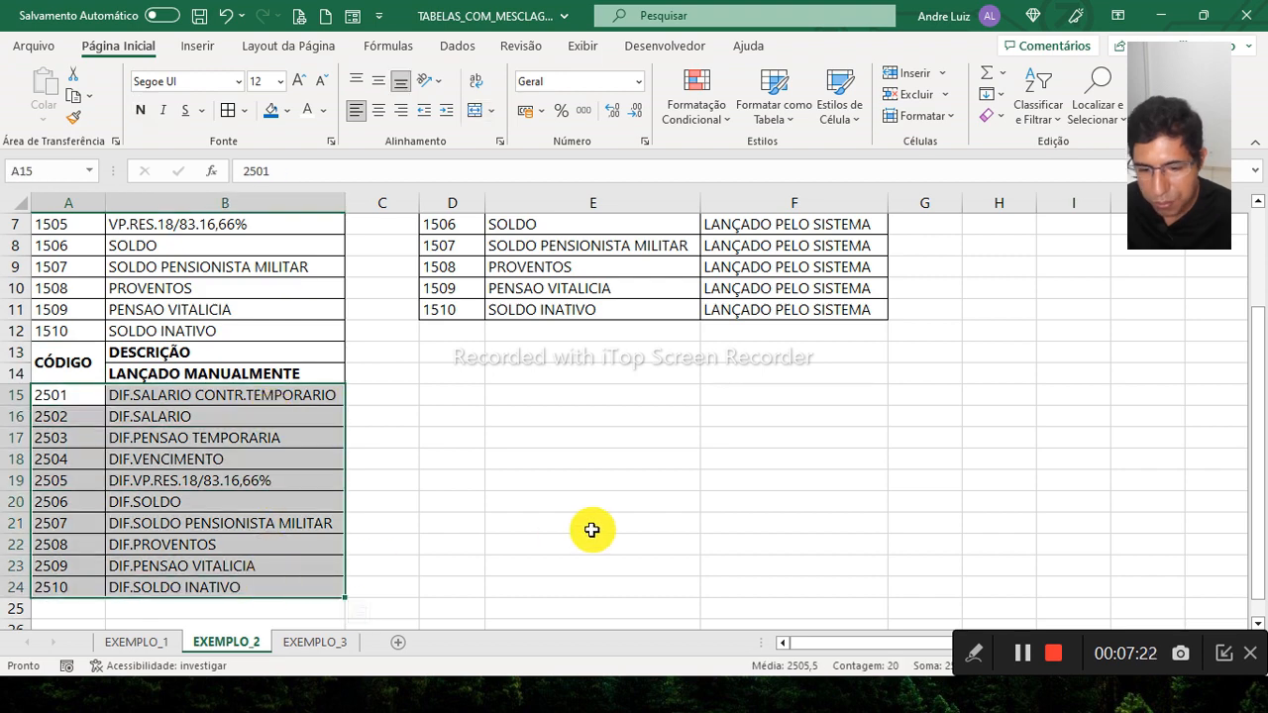
{"action": "key", "text": "ctrl+c"}
{"action": "left_click", "coordinate": [453, 333]}
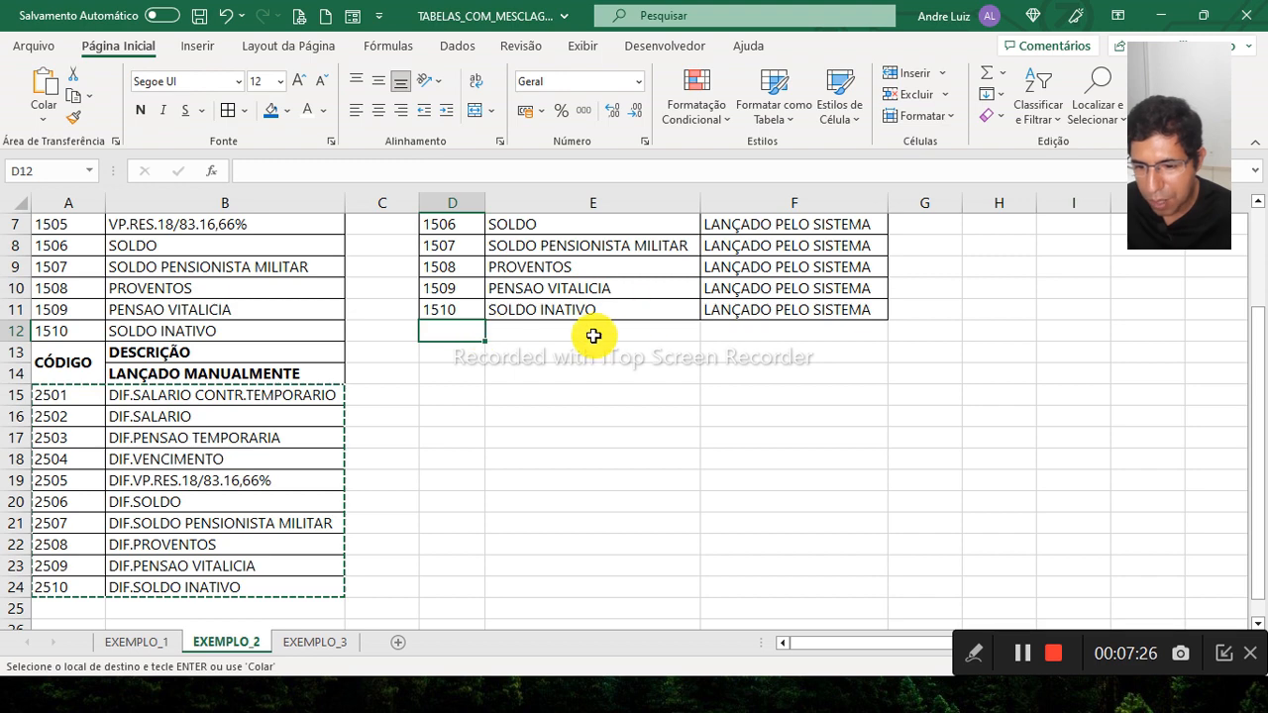
{"action": "key", "text": "ctrl+v"}
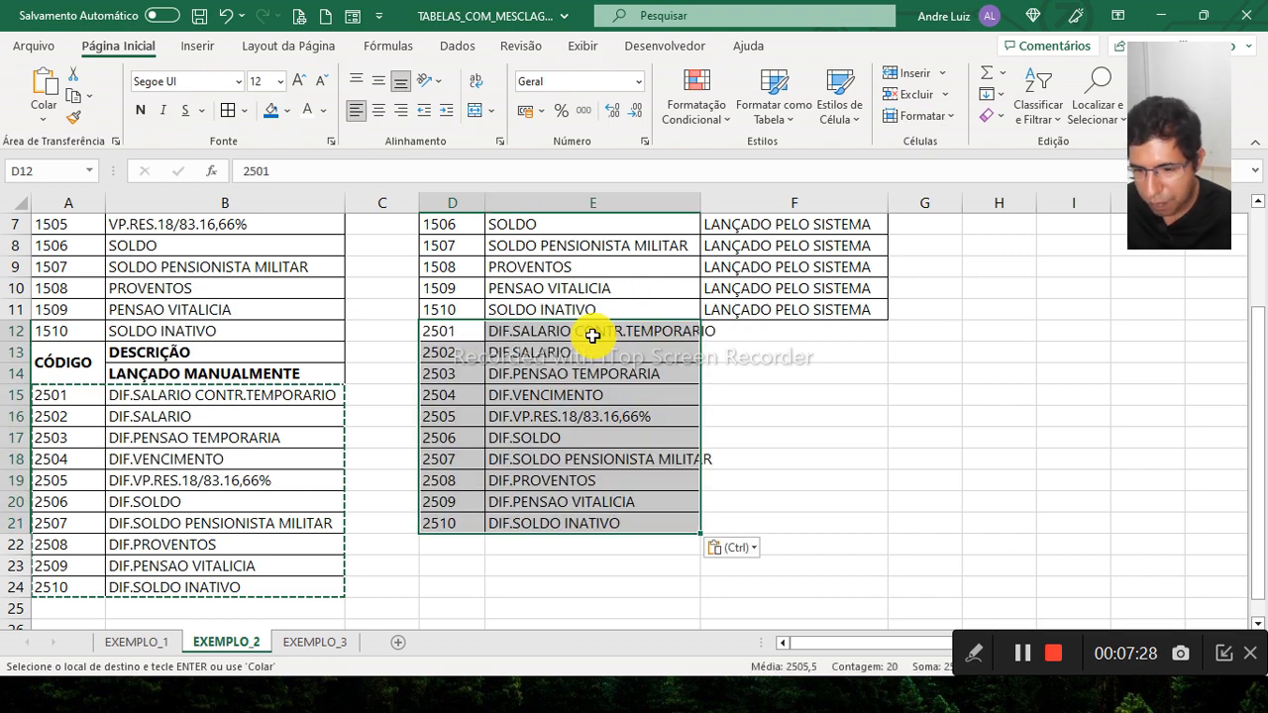
{"action": "double_click", "coordinate": [700, 202]}
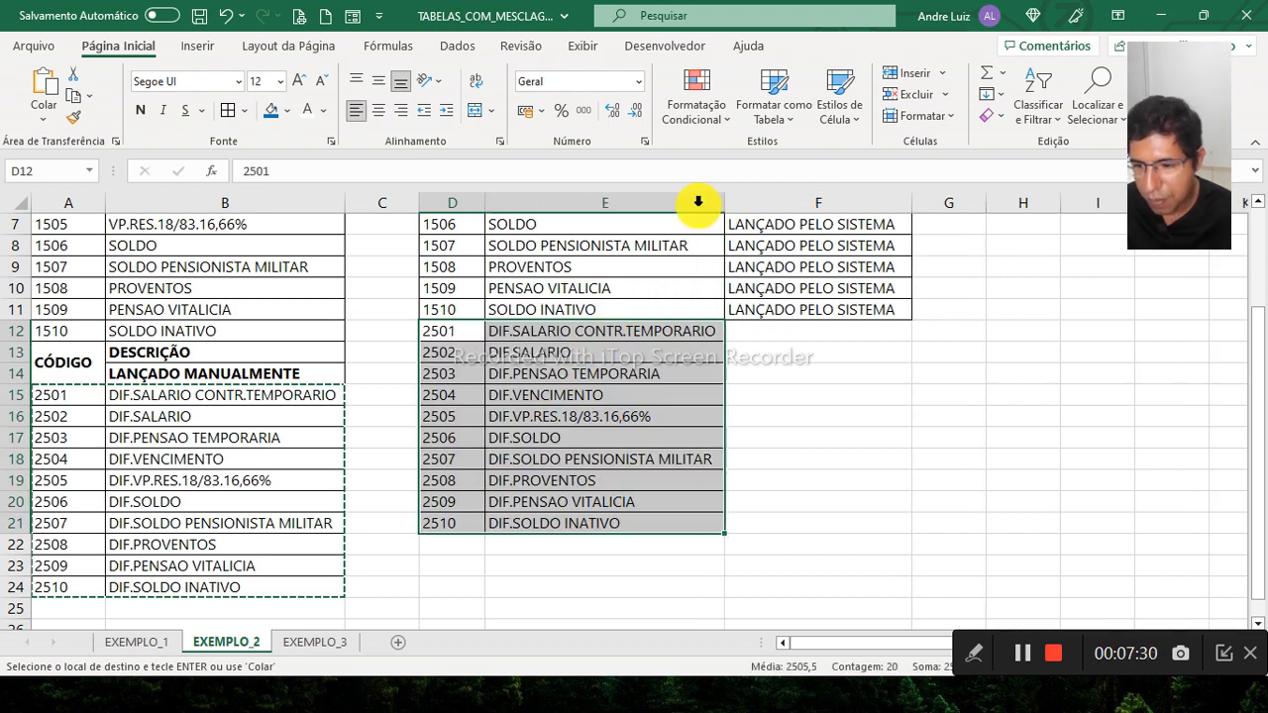
- Copy the LANÇADO MANUALMENTE label from B14 and paste it as values only into F12
{"action": "left_click", "coordinate": [743, 333]}
{"action": "left_click", "coordinate": [254, 373]}
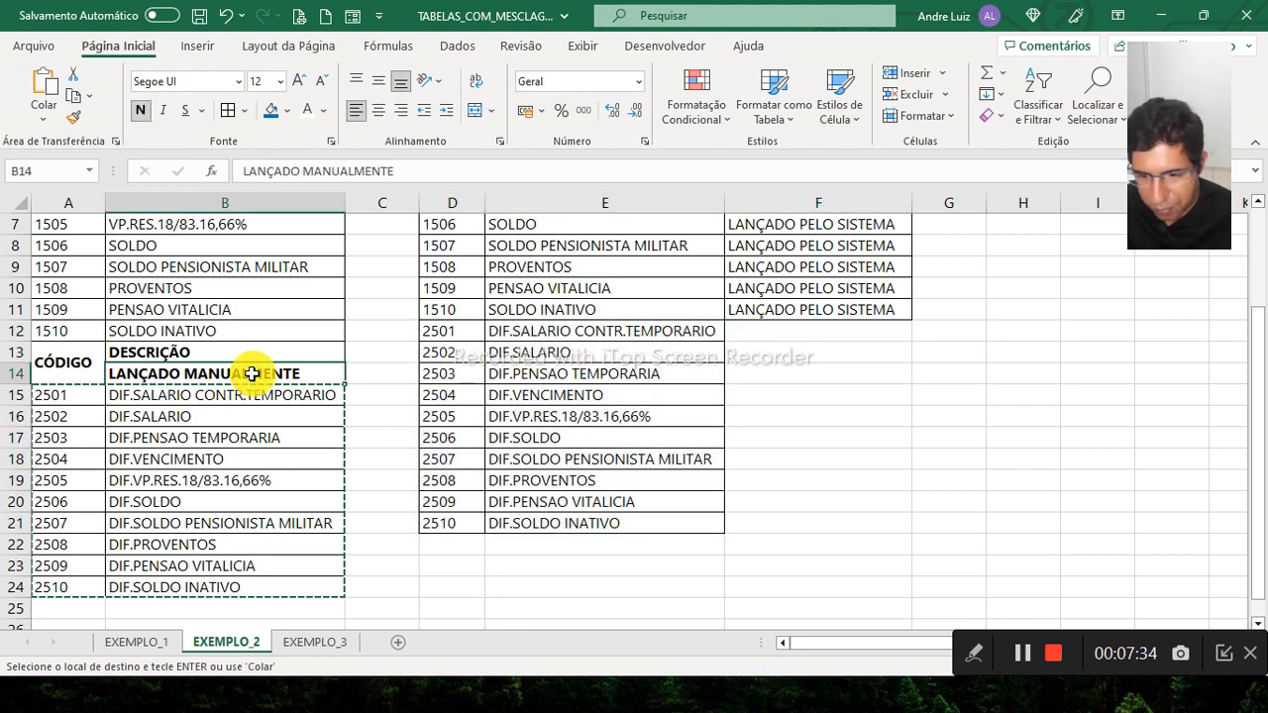
{"action": "key", "text": "ctrl+c"}
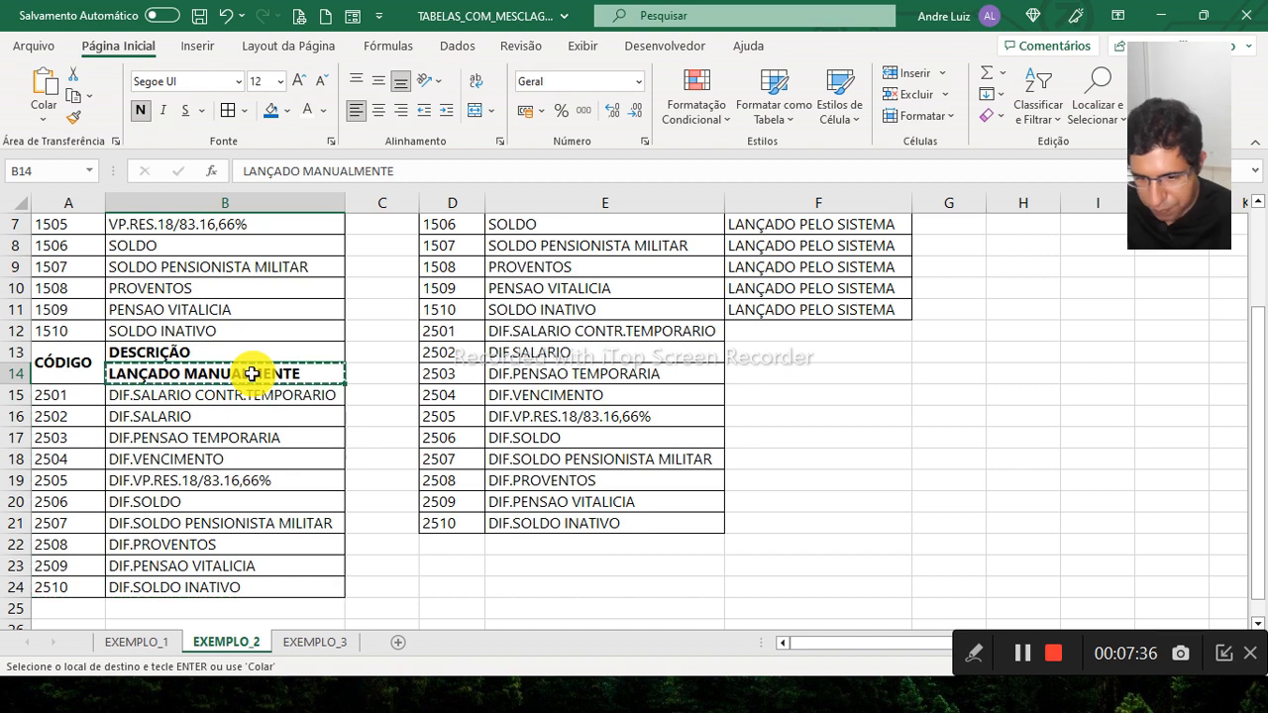
{"action": "left_click", "coordinate": [785, 333]}
{"action": "right_click", "coordinate": [785, 335]}
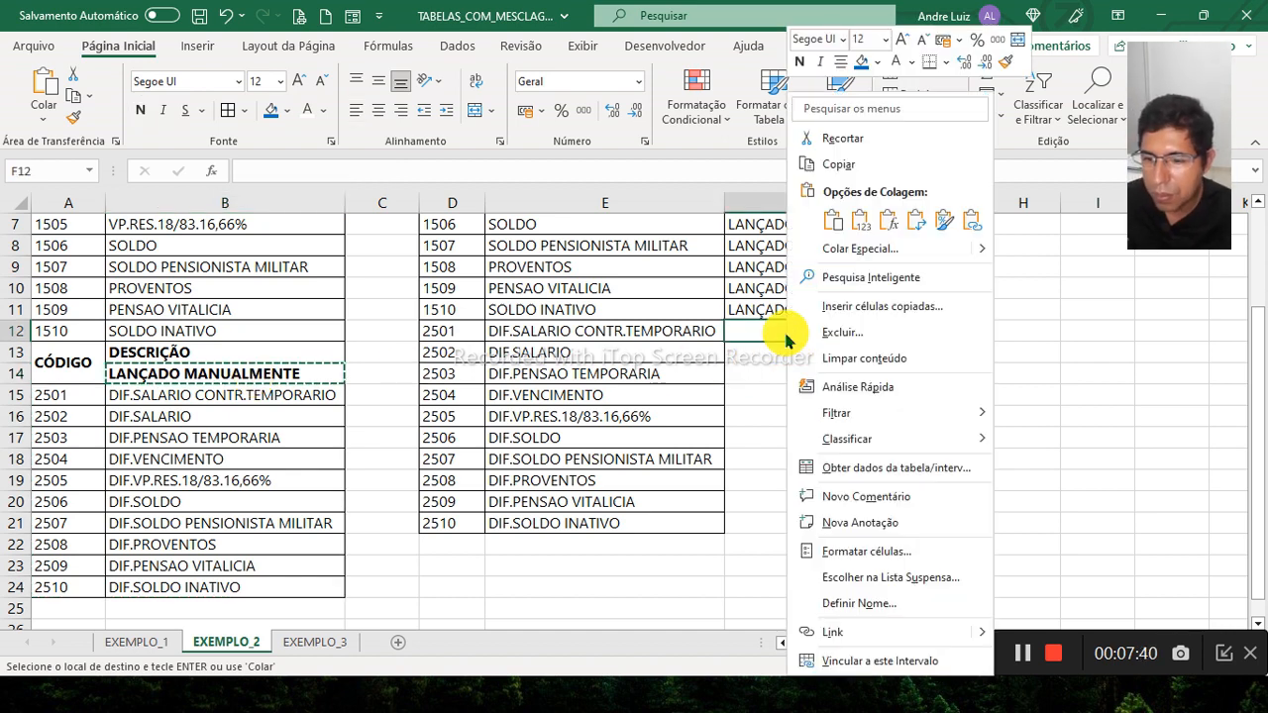
{"action": "left_click", "coordinate": [859, 224]}
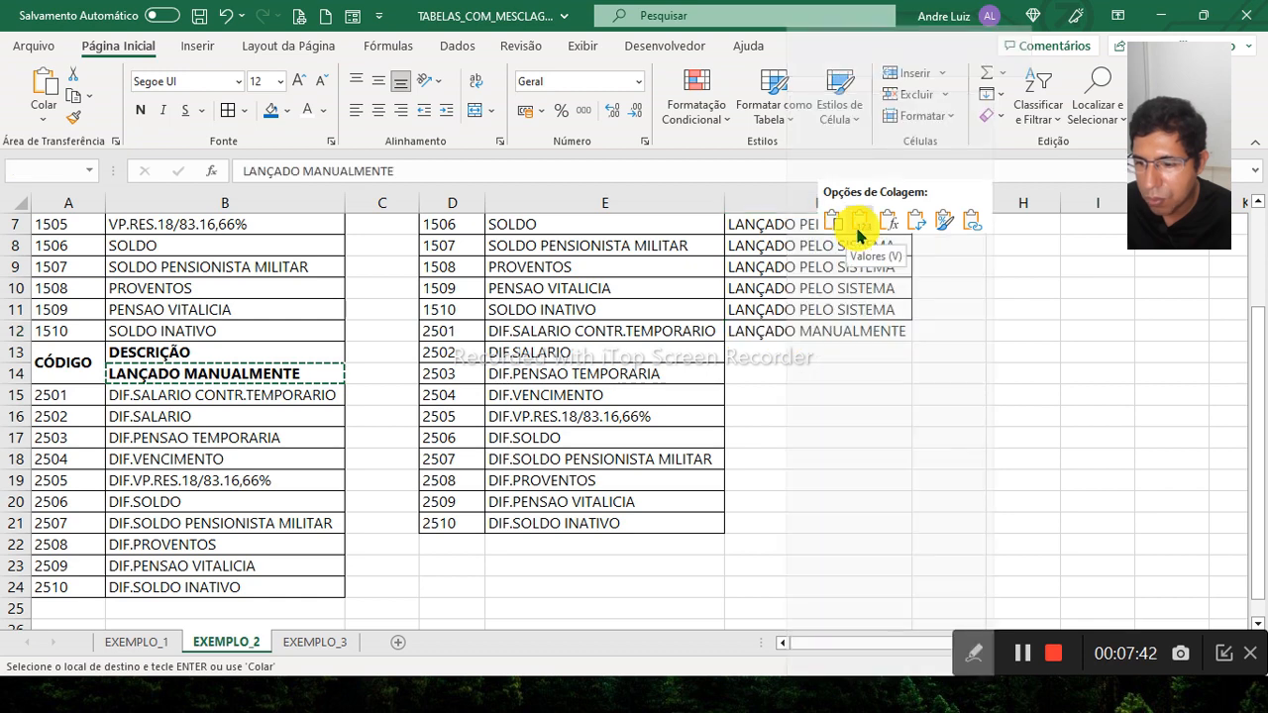
{"action": "left_click", "coordinate": [859, 226]}
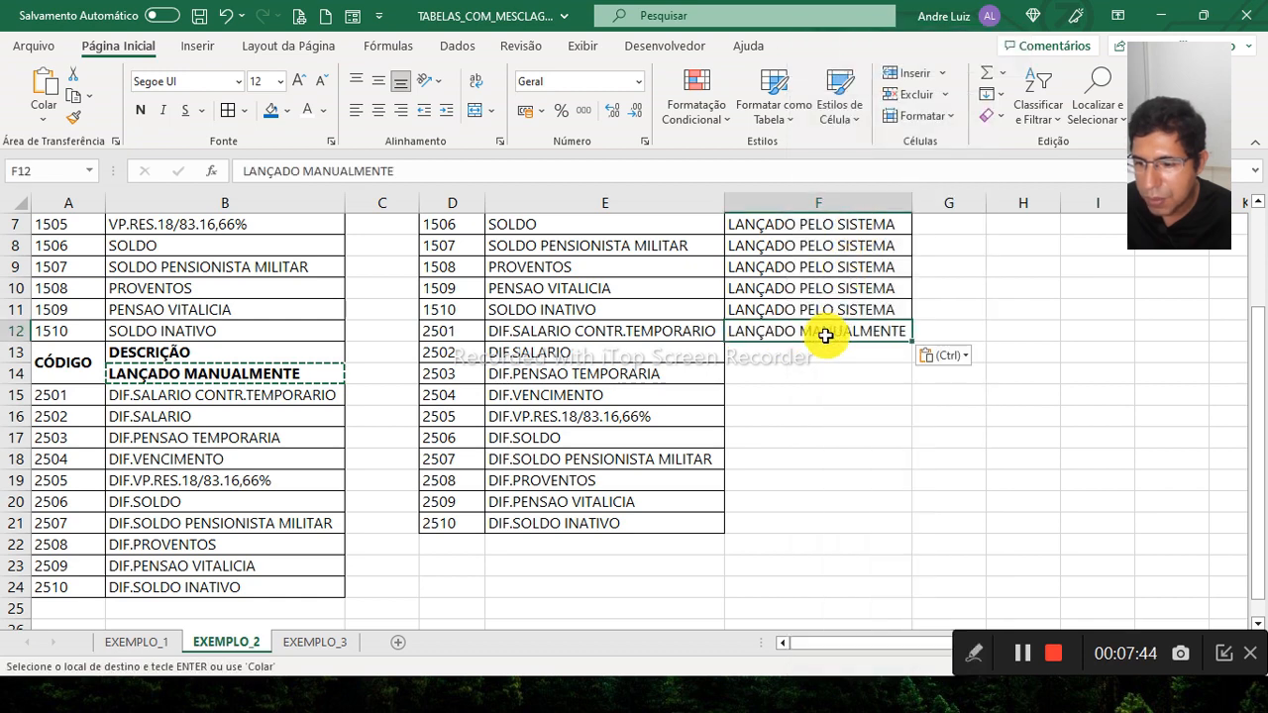
- Add borders to F12 and fill LANÇADO MANUALMENTE down through F21
{"action": "left_click", "coordinate": [226, 112]}
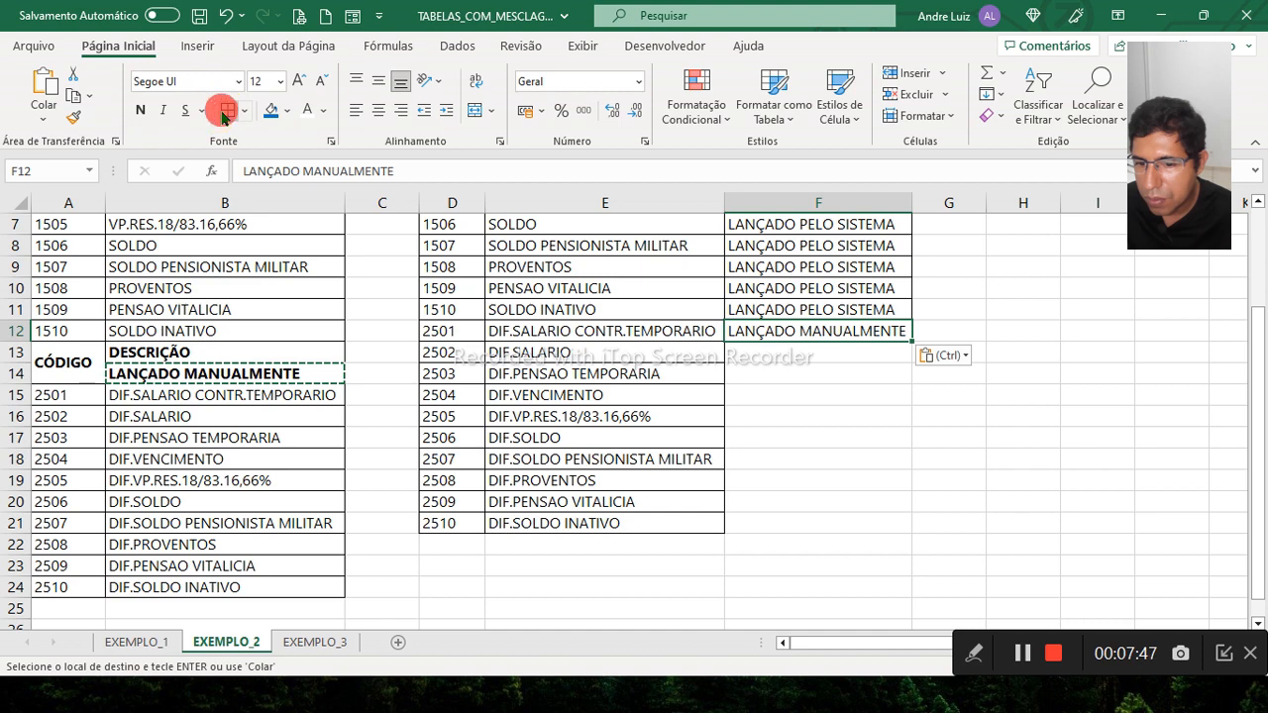
{"action": "double_click", "coordinate": [912, 340]}
{"action": "left_click", "coordinate": [827, 394]}
- Turn on filtering for the rebuilt table with headers in D1:F1
{"action": "scroll", "coordinate": [789, 474], "scroll_direction": "up", "scroll_amount": 2}
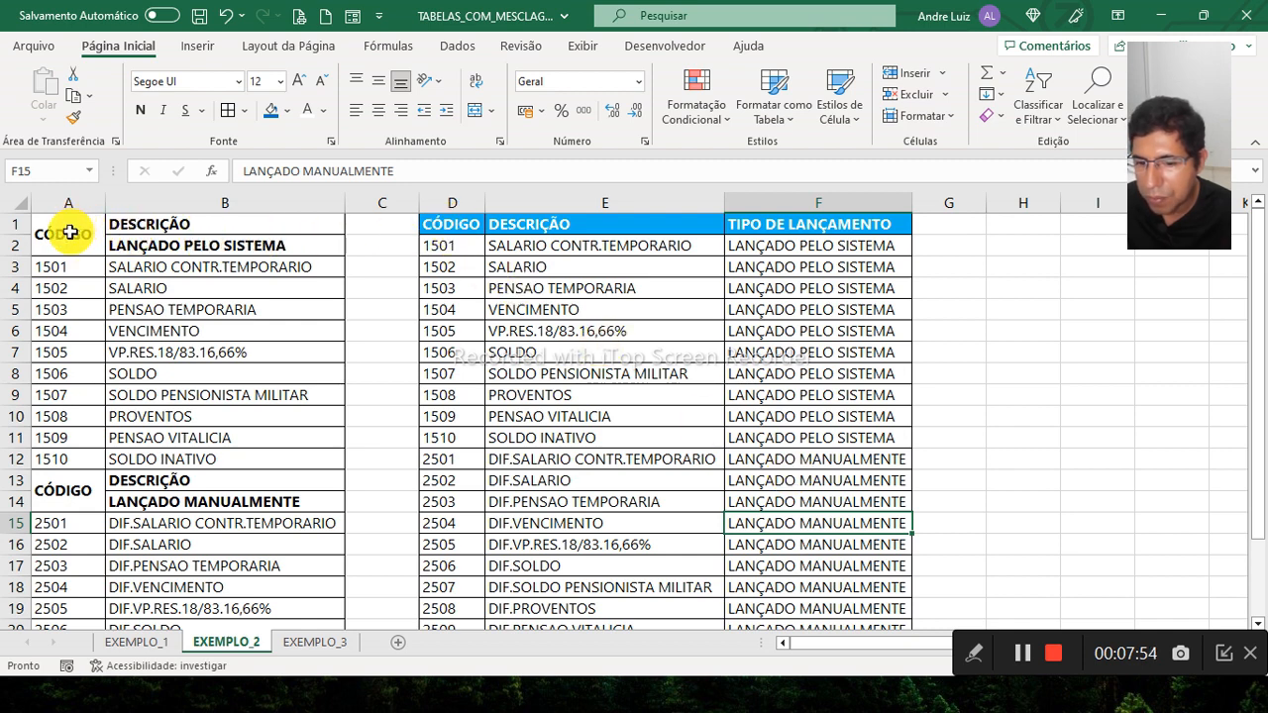
{"action": "left_click", "coordinate": [447, 220]}
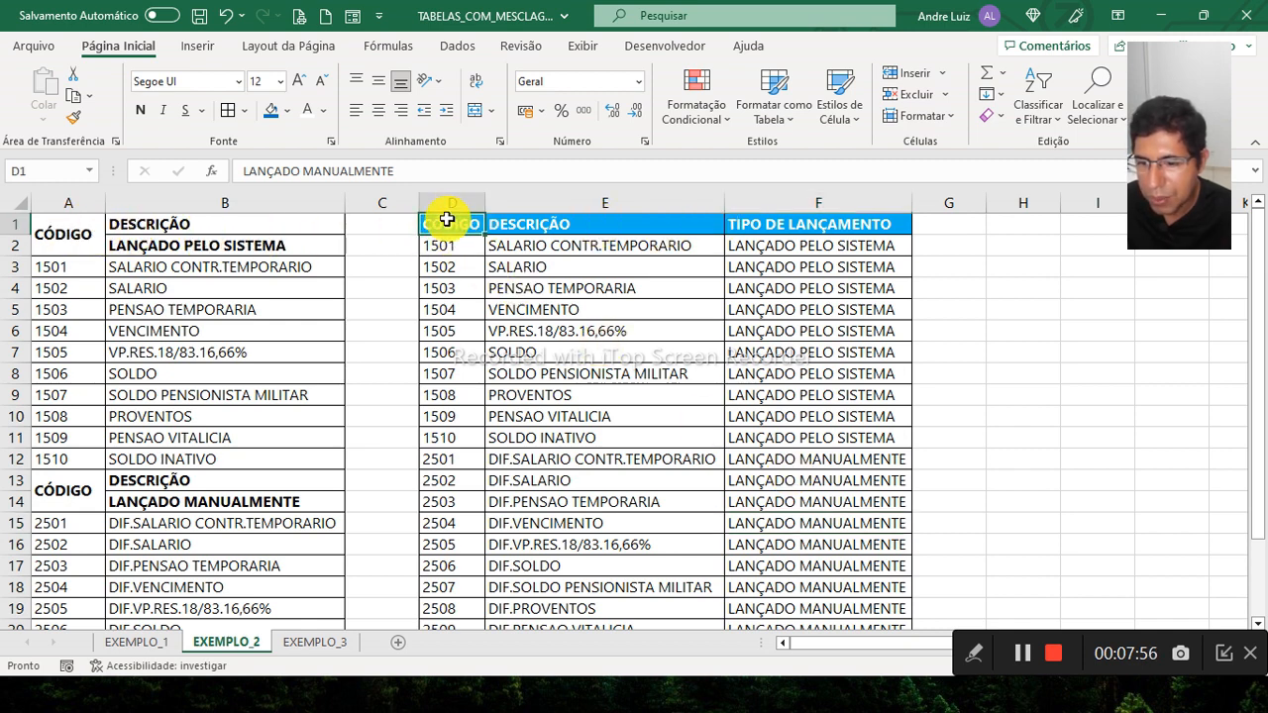
{"action": "left_click", "coordinate": [447, 50]}
{"action": "left_click", "coordinate": [621, 92]}
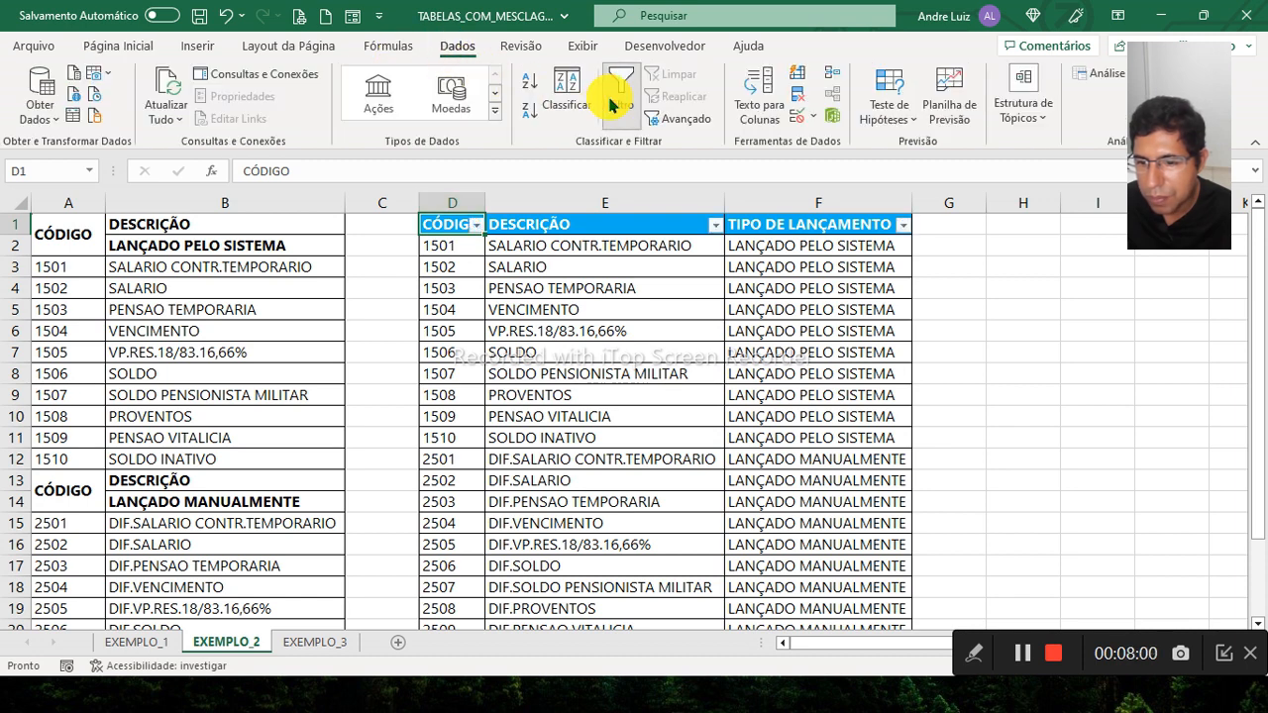
- Filter TIPO DE LANÇAMENTO to only LANÇADO MANUALMENTE to test the table, and clear the filter
{"action": "left_click", "coordinate": [868, 227]}
{"action": "left_click", "coordinate": [901, 226]}
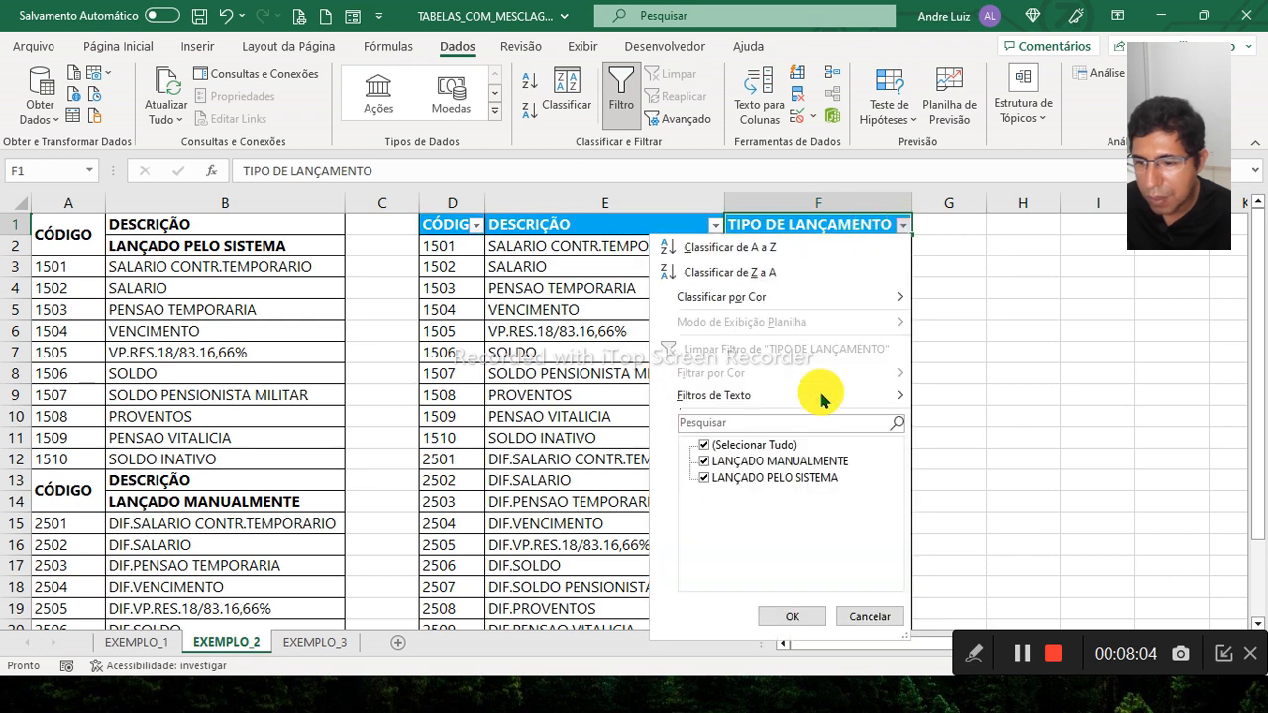
{"action": "left_click", "coordinate": [780, 448]}
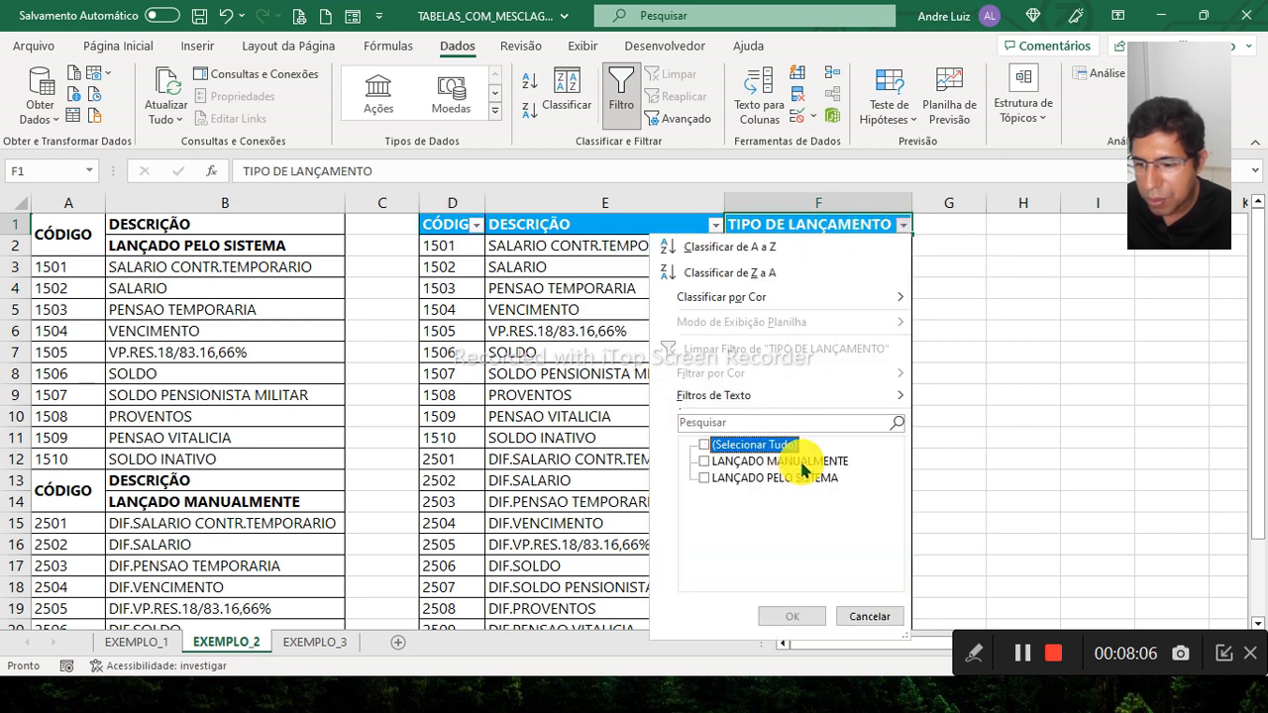
{"action": "left_click", "coordinate": [792, 461]}
{"action": "left_click", "coordinate": [784, 614]}
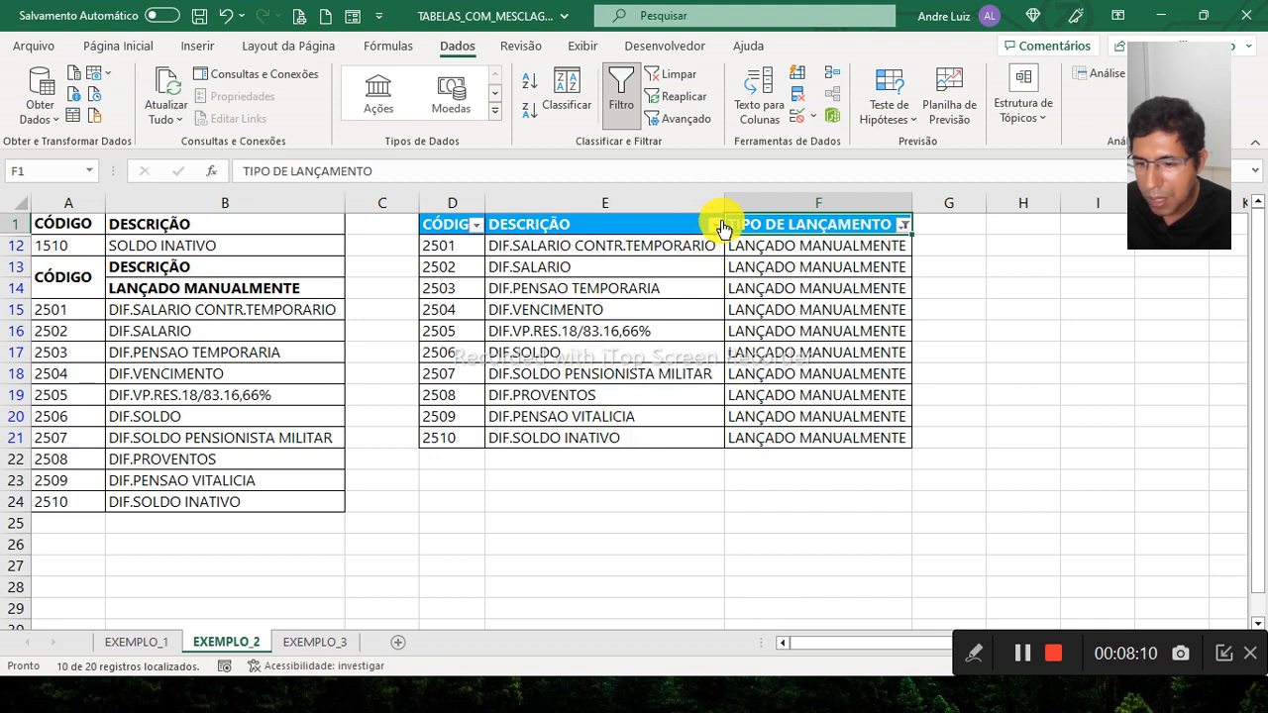
{"action": "left_click", "coordinate": [676, 74]}
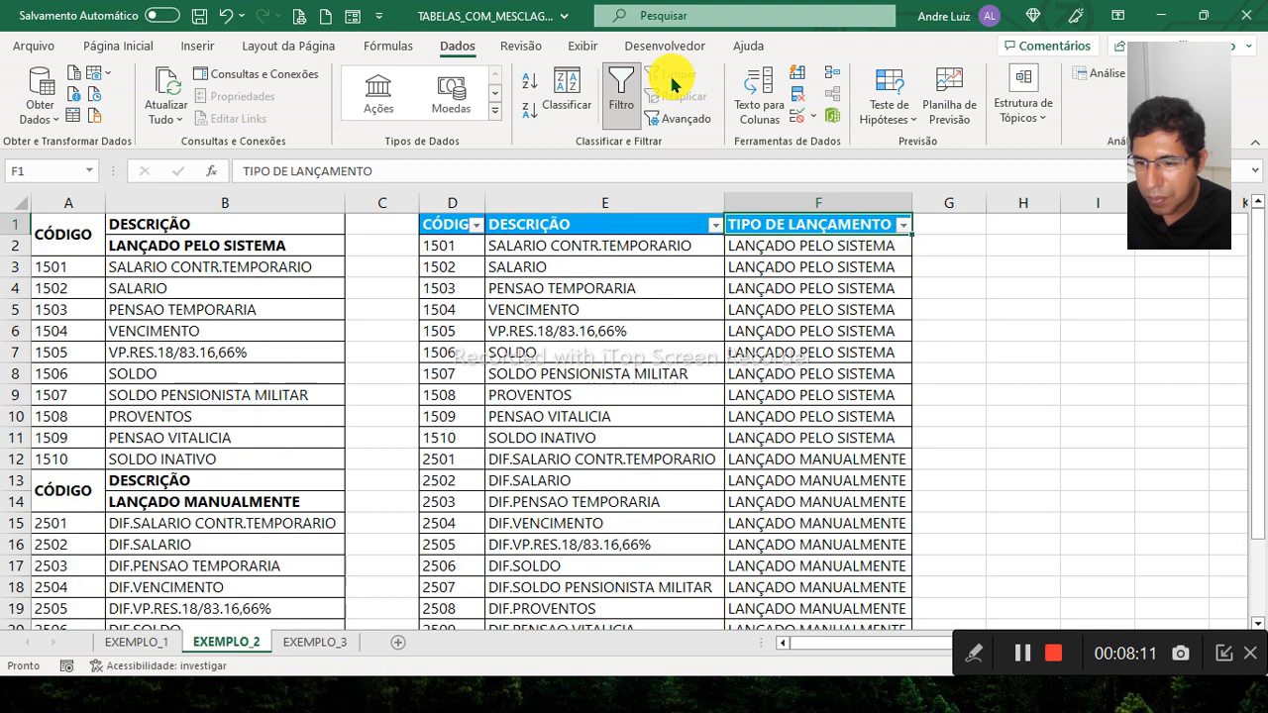
- Filter DESCRIÇÃO to only SALARIO CONTR.TEMPORARIO to test the rebuilt table, and clear the filter
{"action": "left_click", "coordinate": [714, 226]}
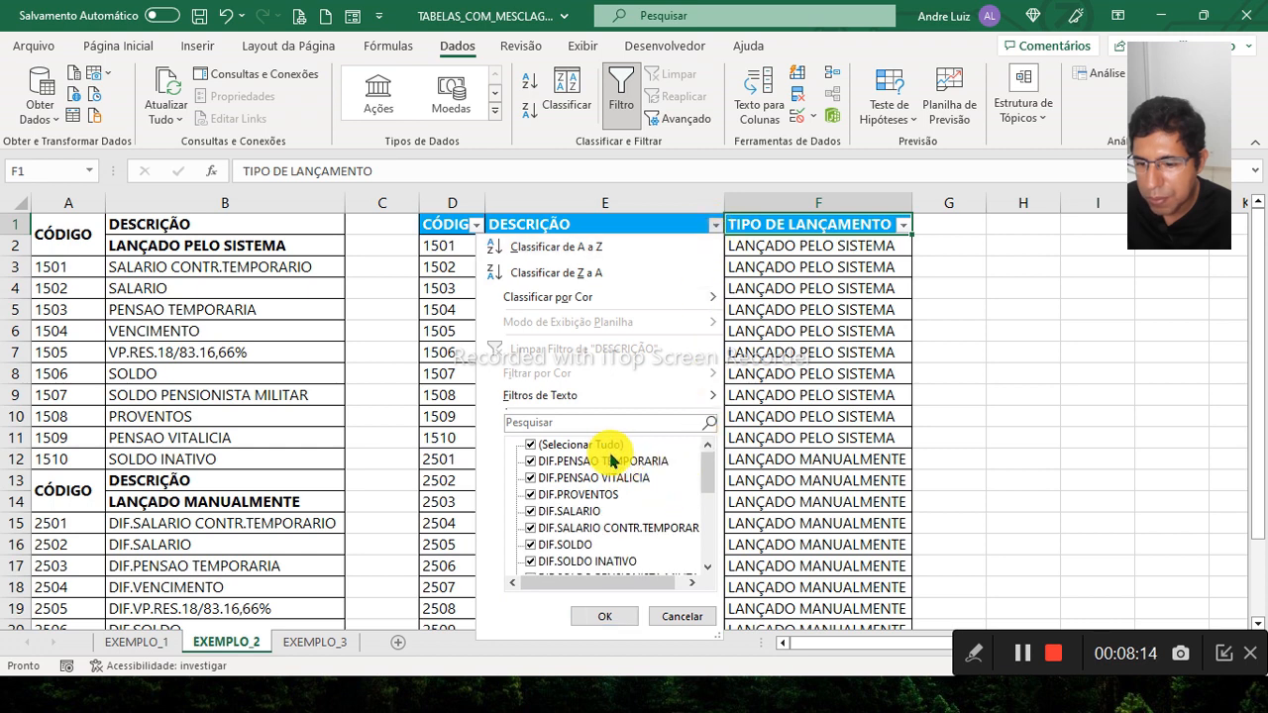
{"action": "left_click", "coordinate": [594, 445]}
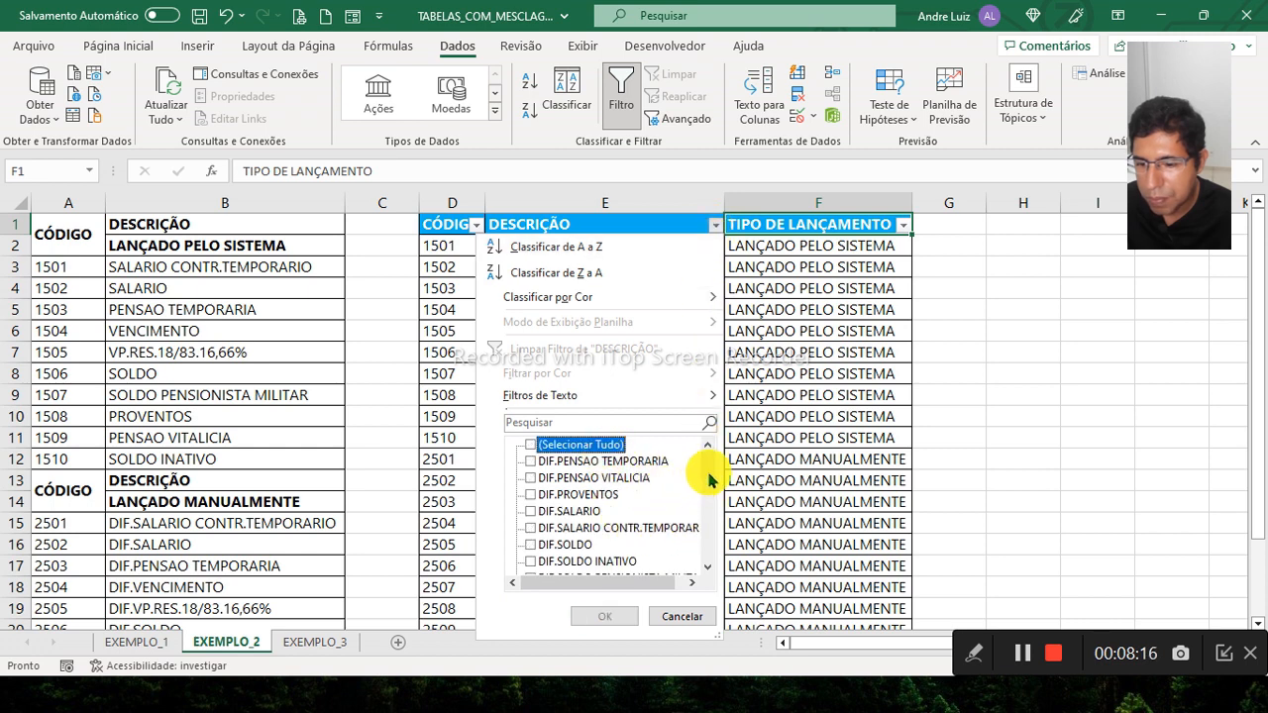
{"action": "left_click_drag", "start_coordinate": [709, 479], "coordinate": [707, 529]}
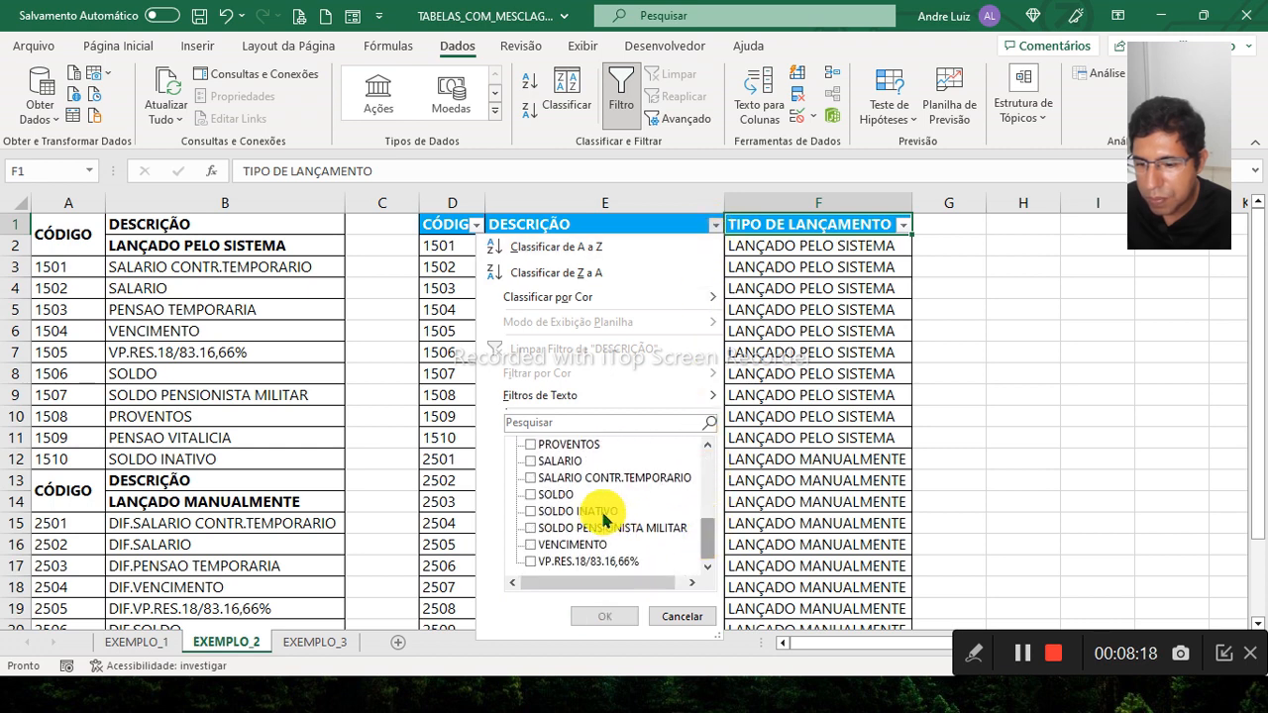
{"action": "left_click", "coordinate": [554, 480]}
{"action": "left_click", "coordinate": [604, 616]}
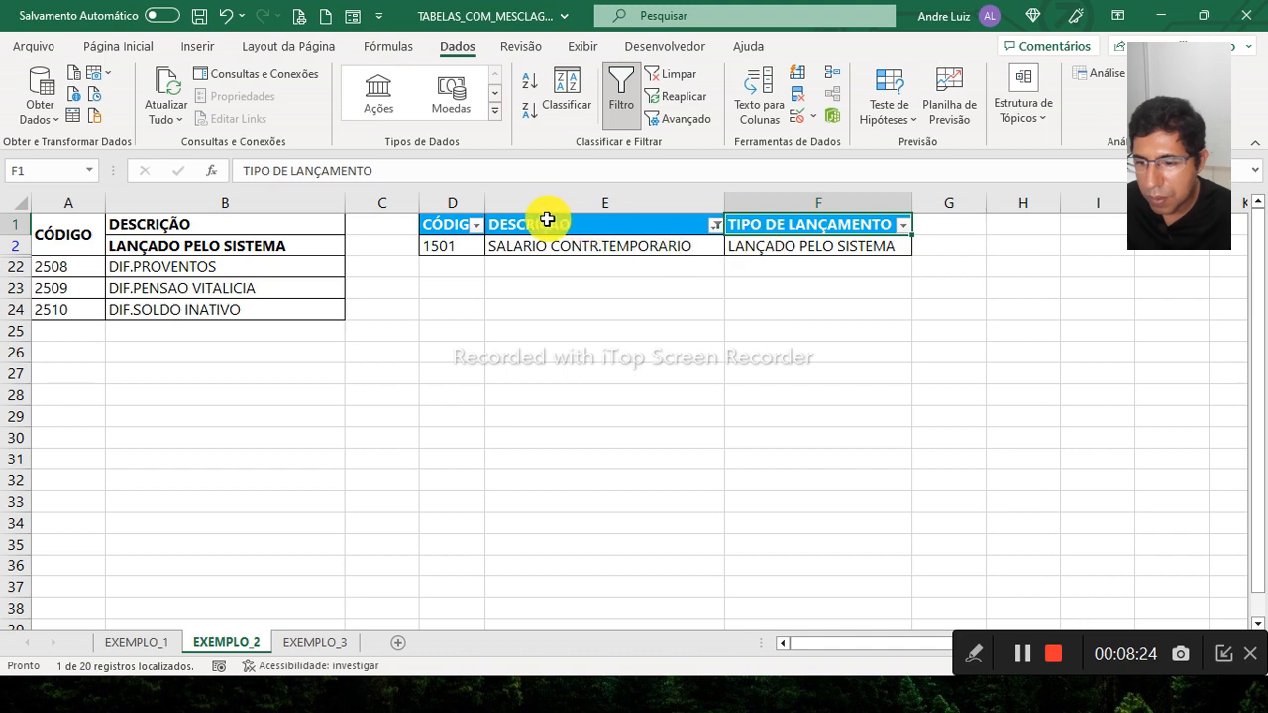
{"action": "left_click", "coordinate": [683, 83]}
{"action": "left_click", "coordinate": [561, 436]}
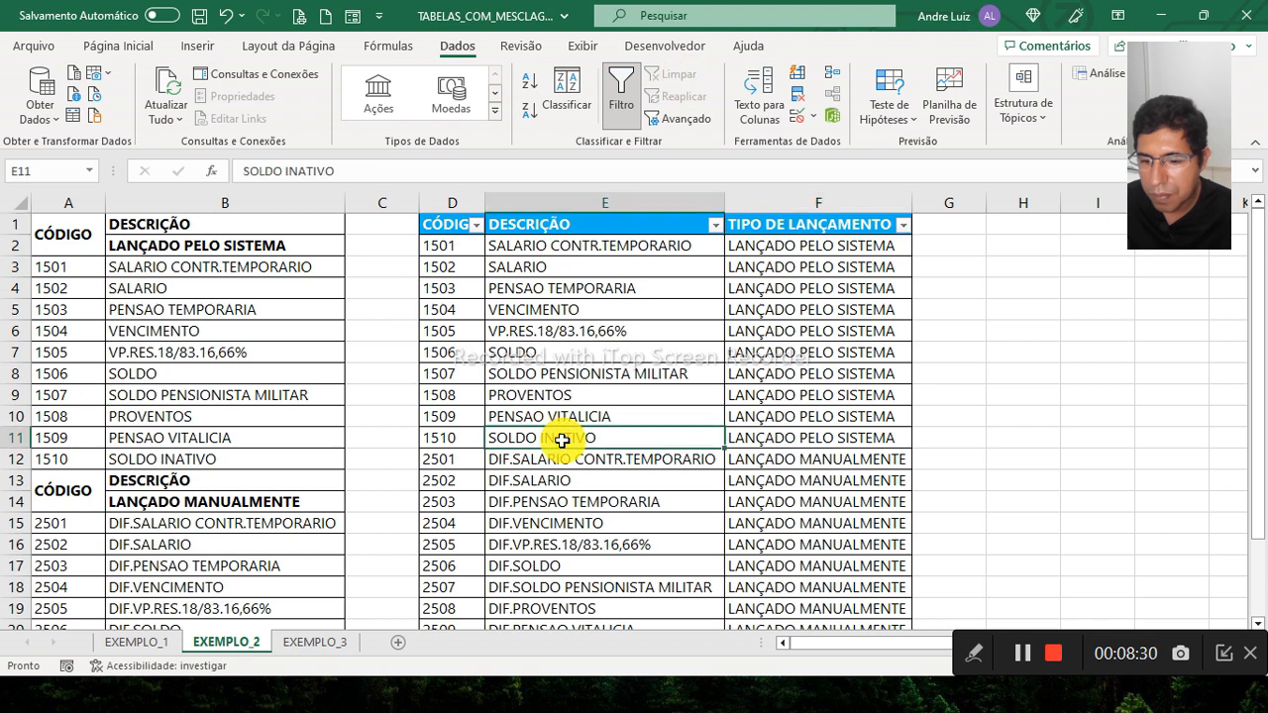
- Open the EXEMPLO_3 sheet and examine the merged Nome do Fornecedor and CNPJ cells of the first supplier
{"action": "left_click", "coordinate": [310, 644]}
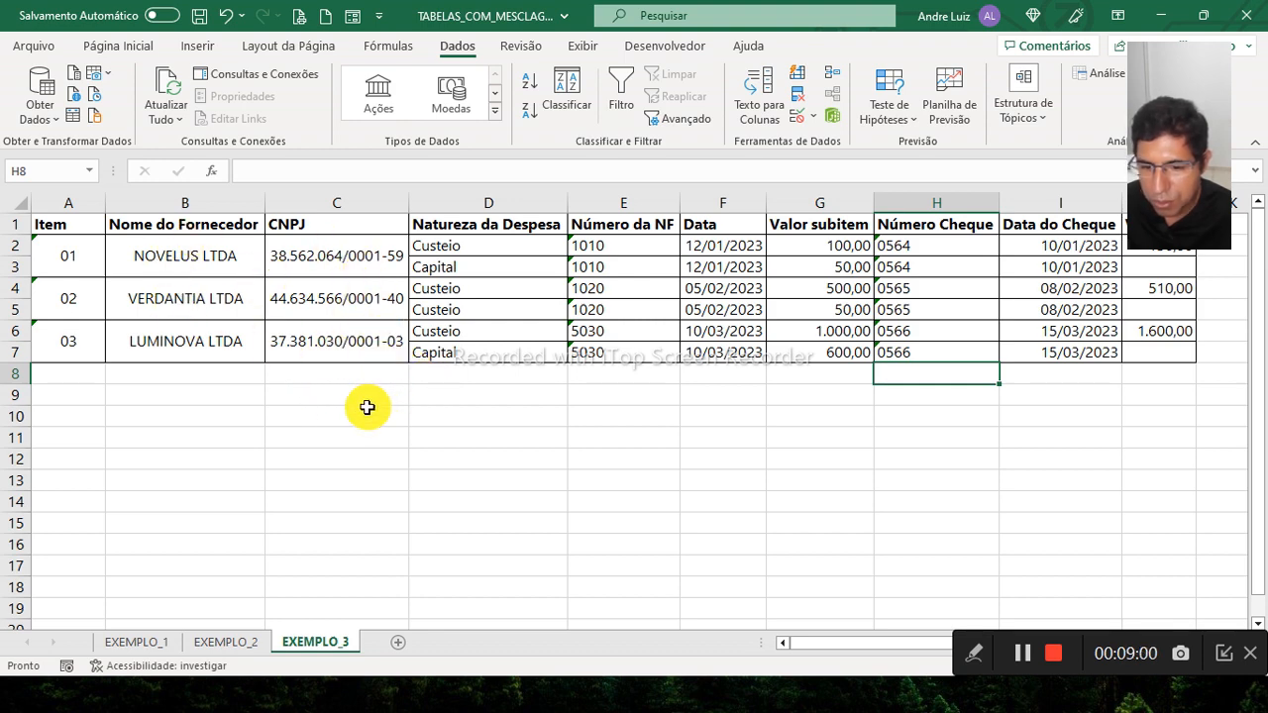
{"action": "left_click", "coordinate": [188, 258]}
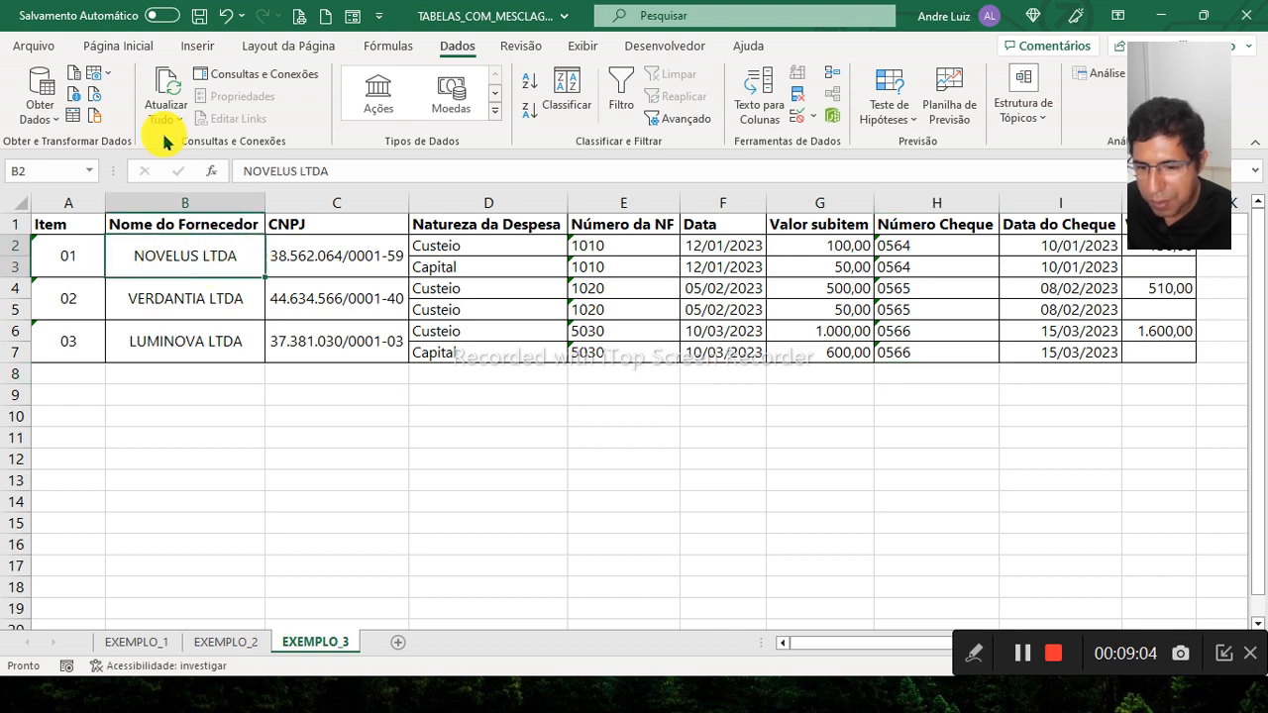
{"action": "left_click", "coordinate": [127, 50]}
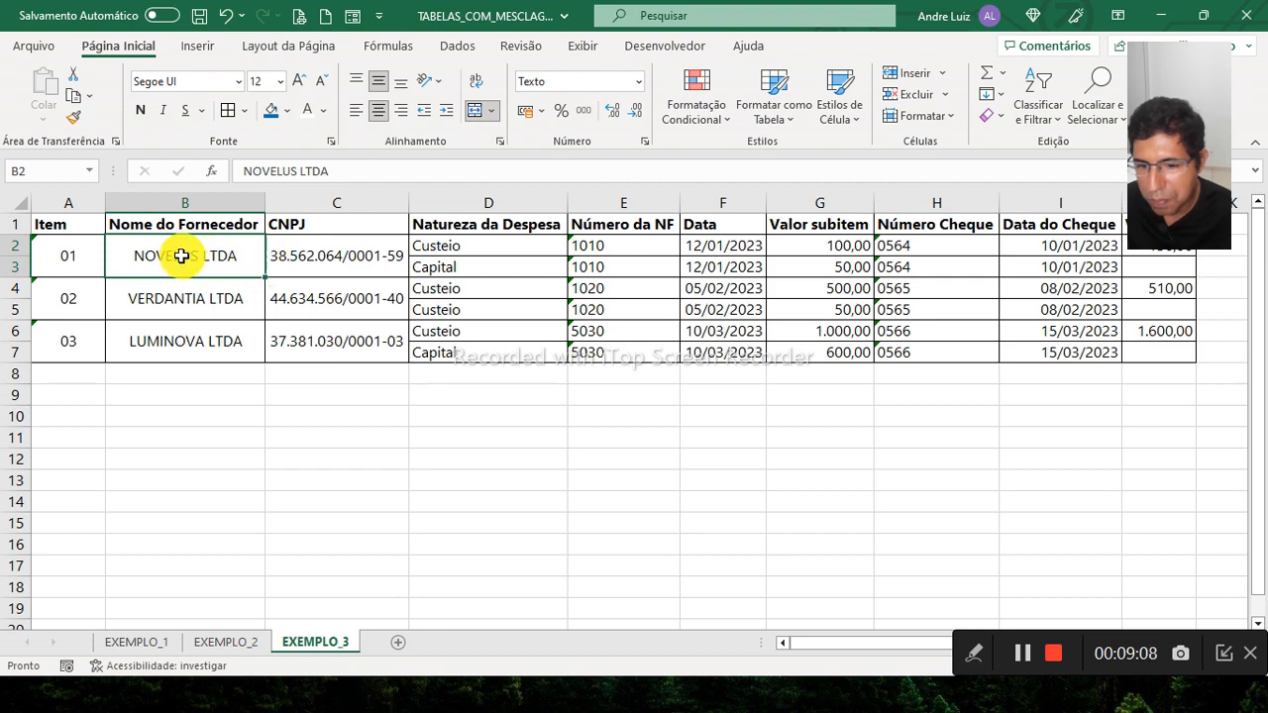
{"action": "left_click", "coordinate": [301, 257]}
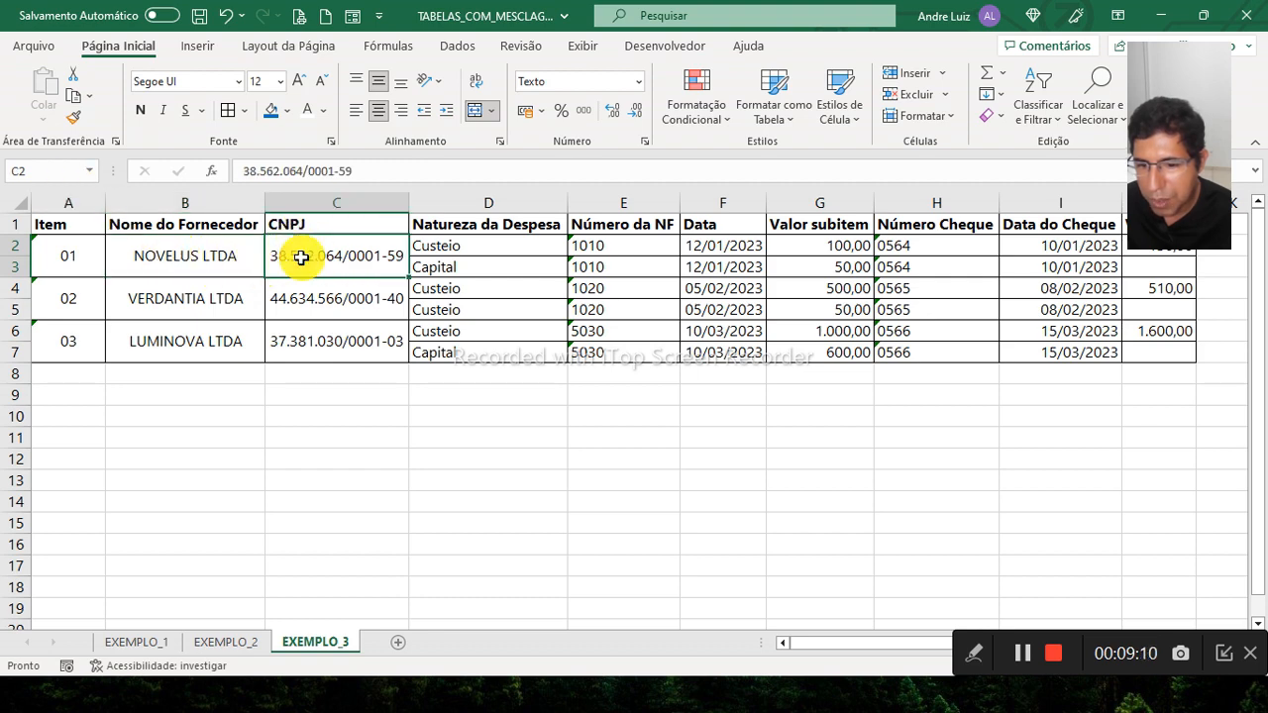
{"action": "left_click", "coordinate": [189, 255]}
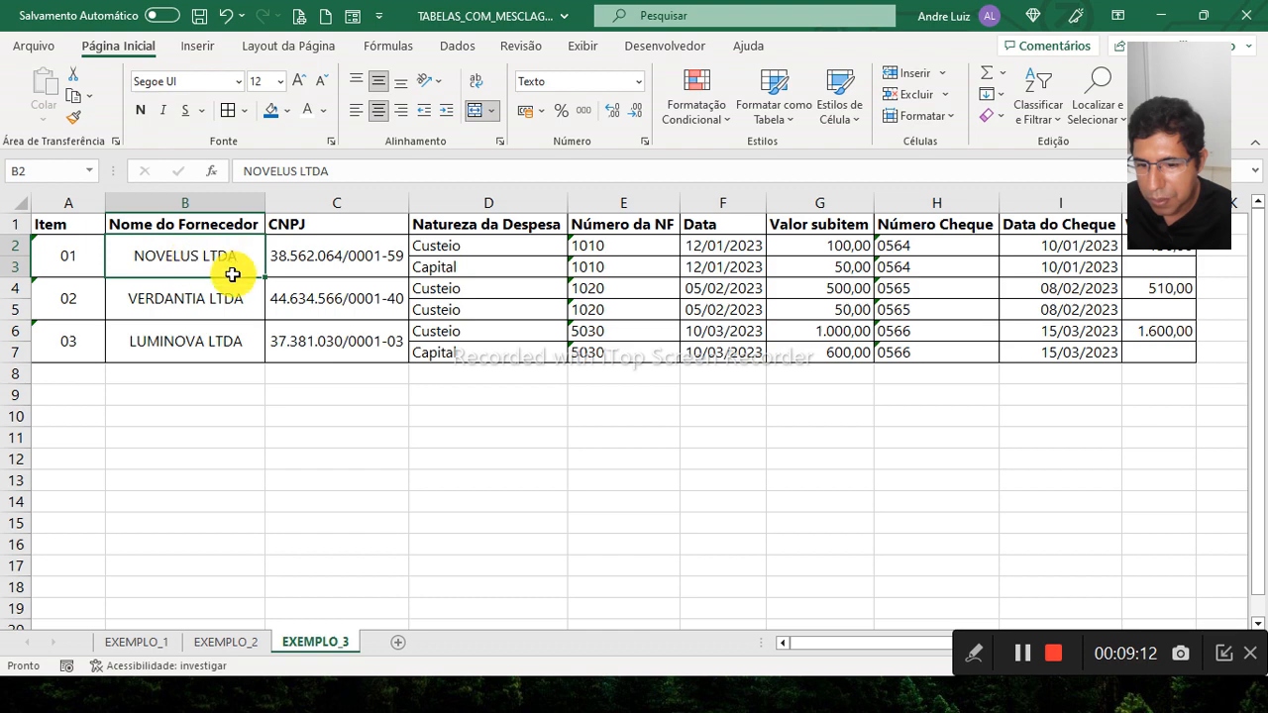
{"action": "left_click", "coordinate": [311, 258]}
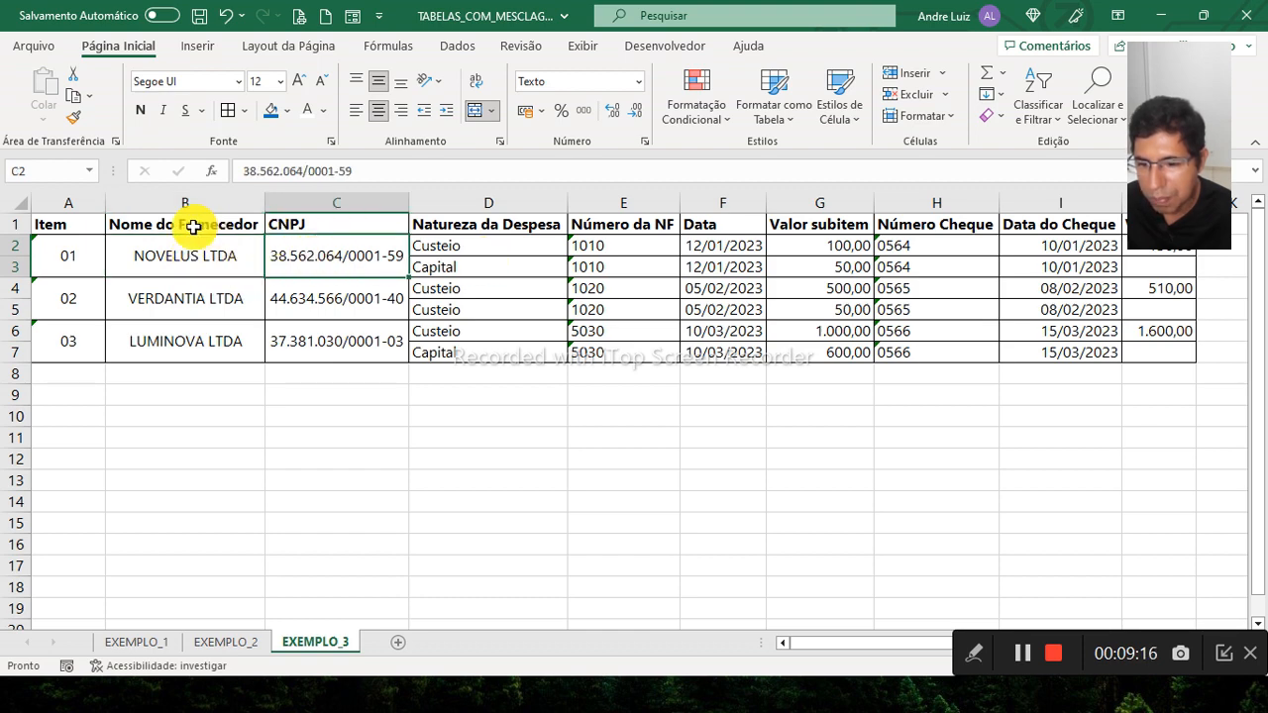
- Turn on filtering for the EXEMPLO_3 table with headers in row 1
{"action": "left_click", "coordinate": [69, 223]}
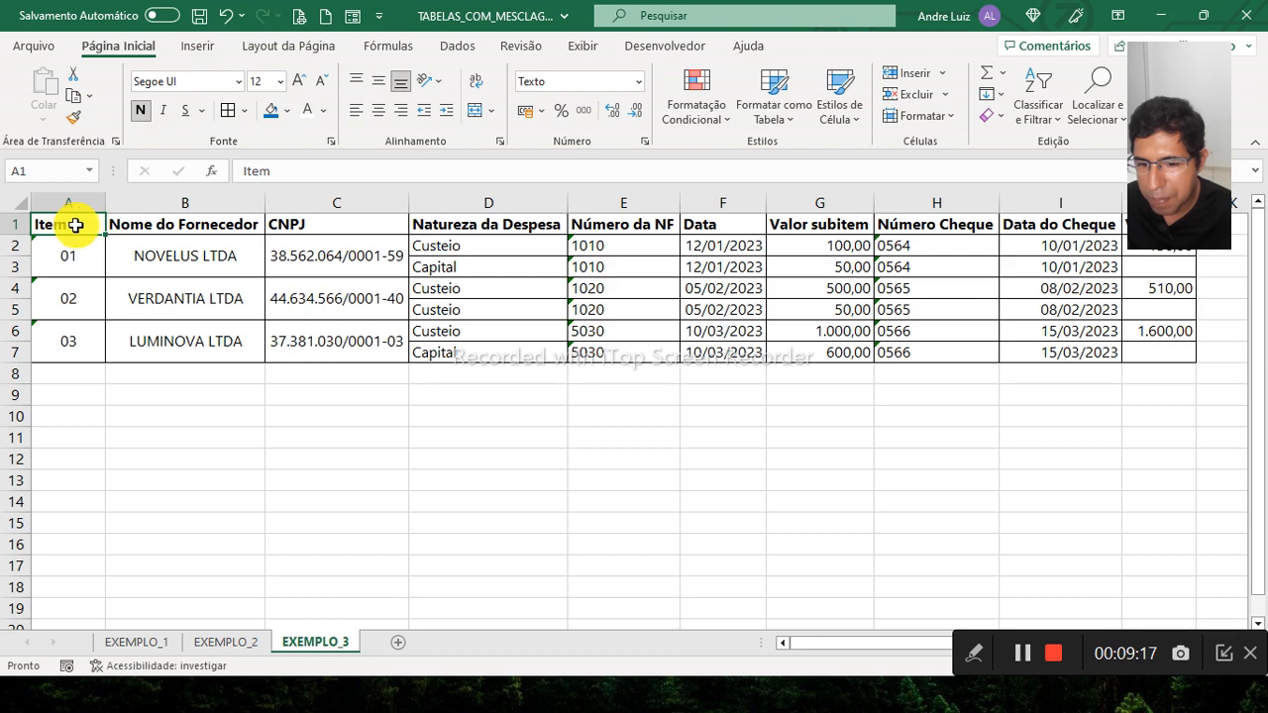
{"action": "left_click", "coordinate": [458, 47]}
{"action": "left_click", "coordinate": [618, 100]}
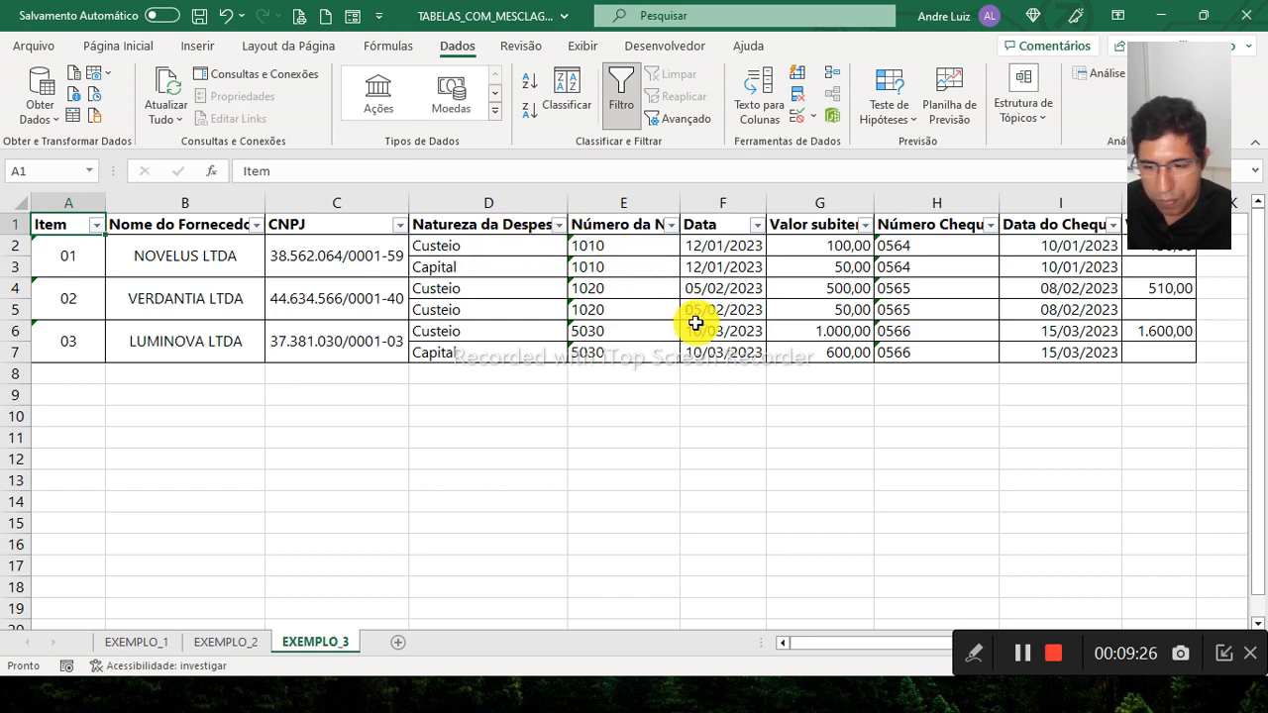
- Filter the CNPJ column to only VERDANTIA LTDA's number to test it, and clear the filter and turn filtering off
{"action": "left_click", "coordinate": [401, 230]}
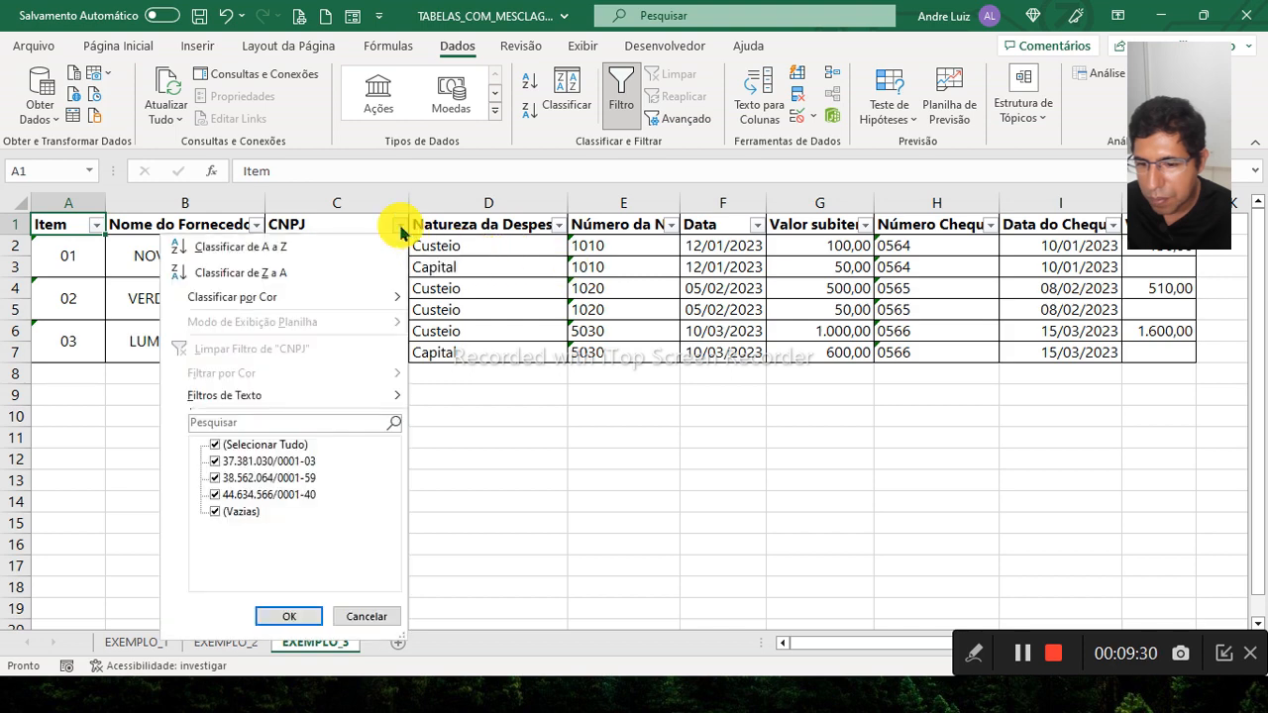
{"action": "left_click", "coordinate": [279, 448]}
{"action": "left_click", "coordinate": [266, 494]}
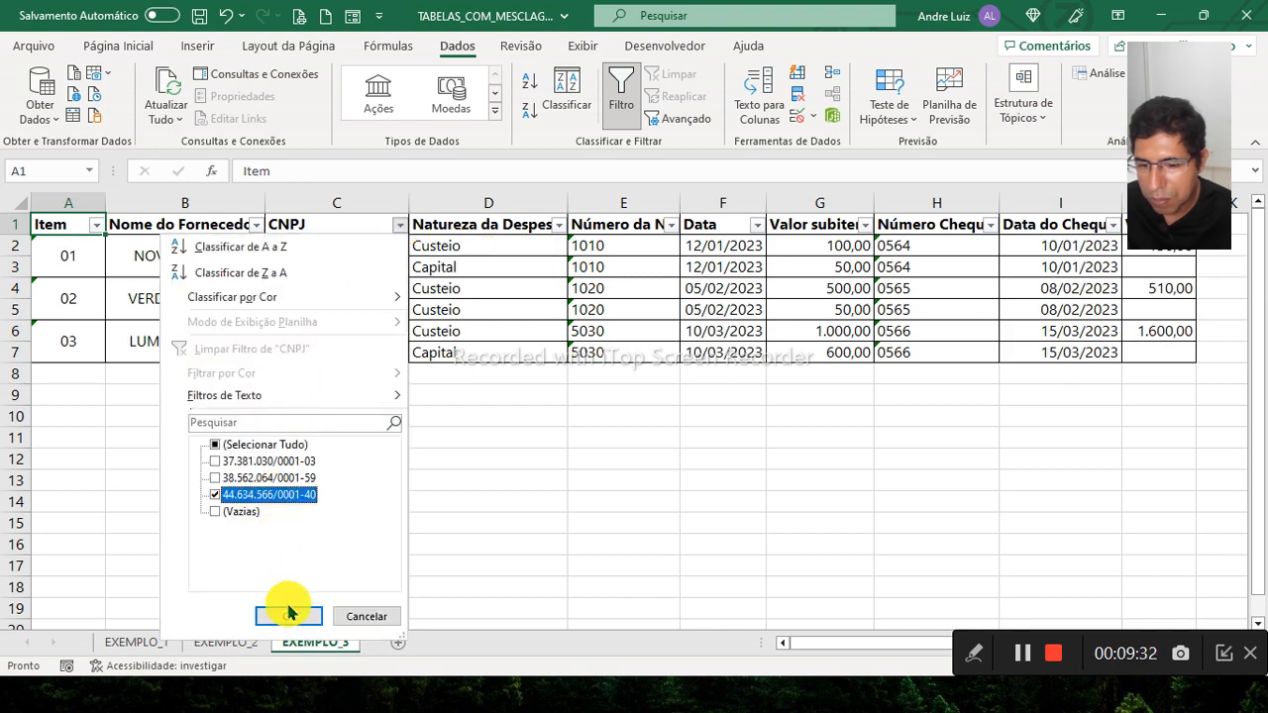
{"action": "left_click", "coordinate": [288, 616]}
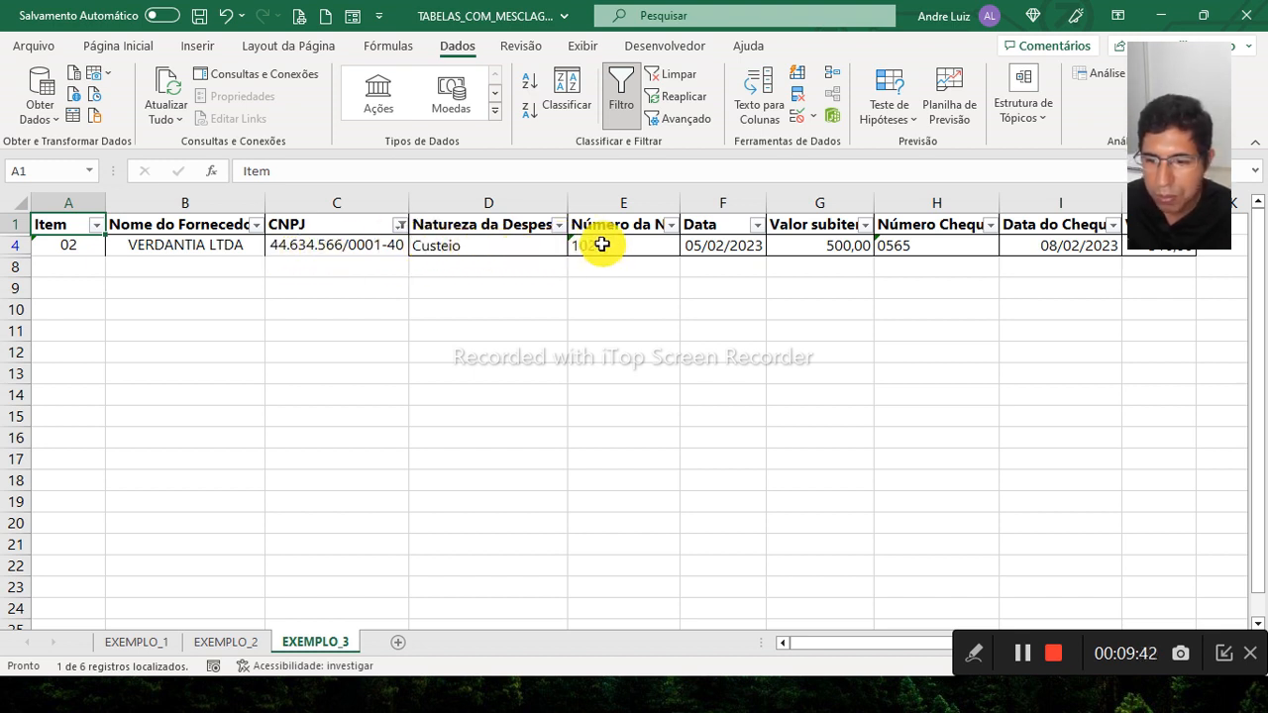
{"action": "left_click", "coordinate": [666, 77]}
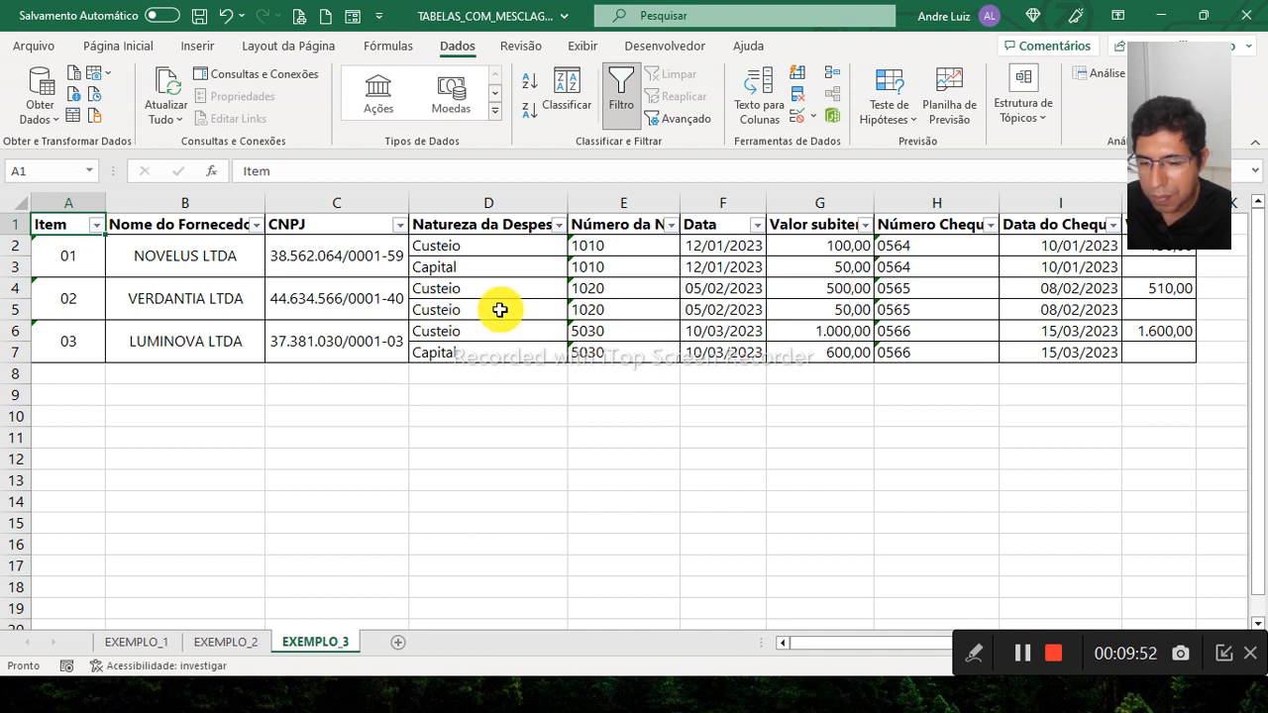
{"action": "left_click", "coordinate": [618, 99]}
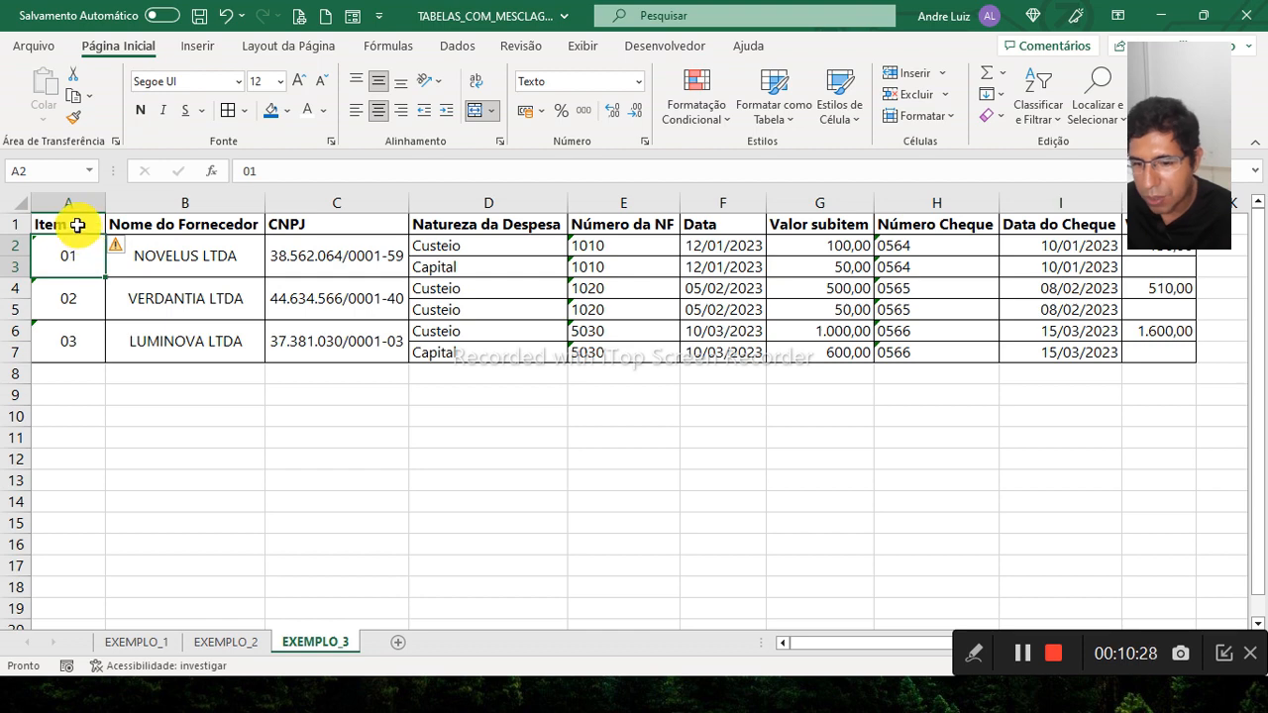
- Copy the whole table in A1:J7 and paste it below the original, starting at A10
{"action": "left_click_drag", "start_coordinate": [79, 226], "coordinate": [1141, 327]}
{"action": "key", "text": "ctrl+c"}
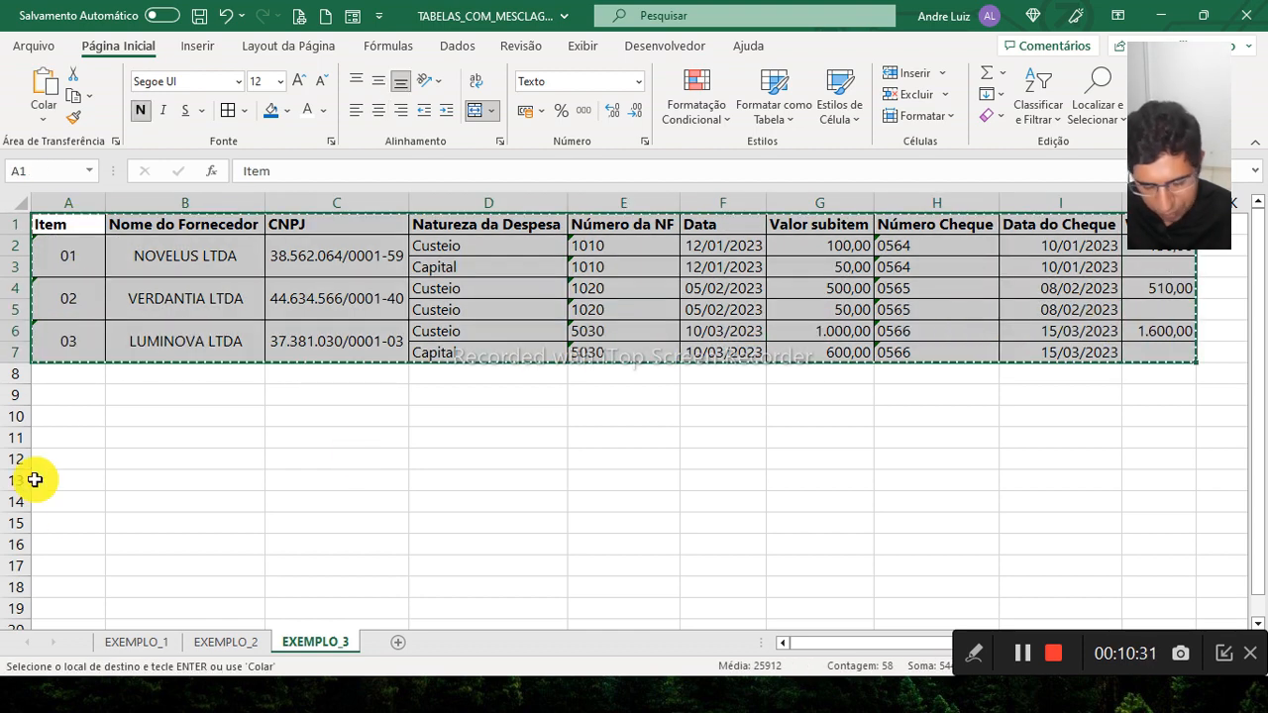
{"action": "left_click", "coordinate": [59, 408]}
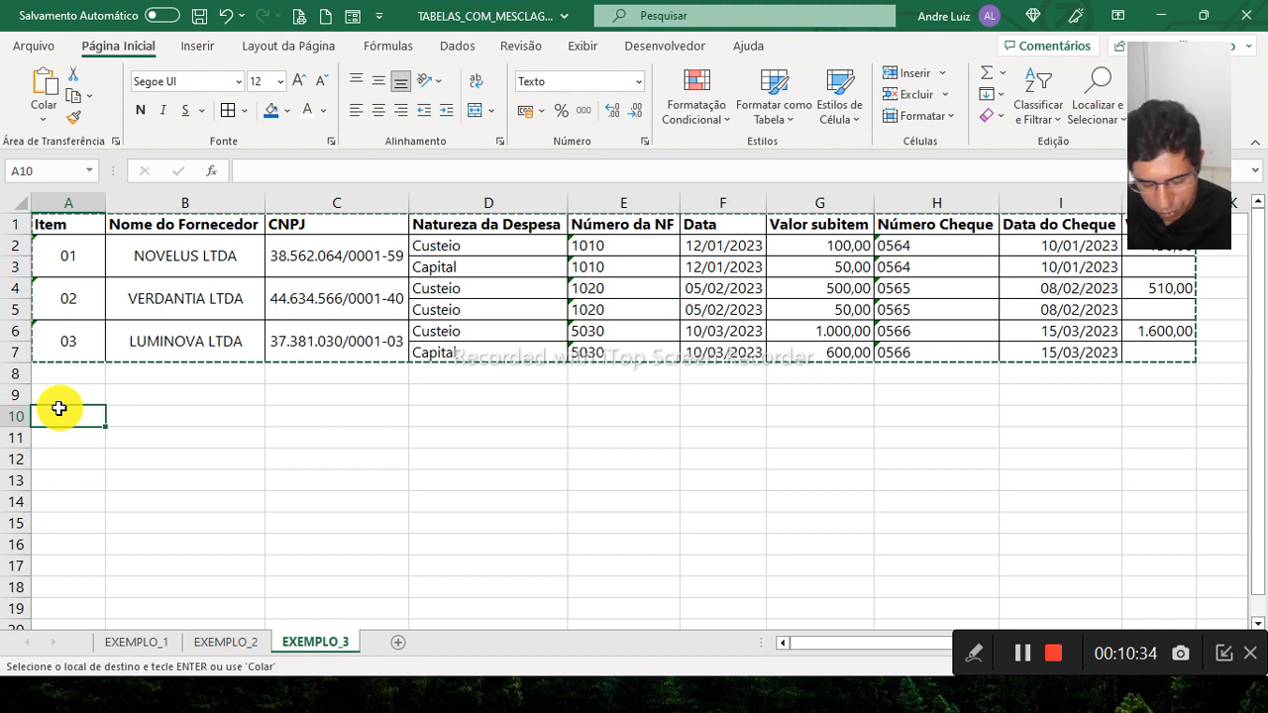
{"action": "key", "text": "ctrl+v"}
{"action": "left_click", "coordinate": [60, 408]}
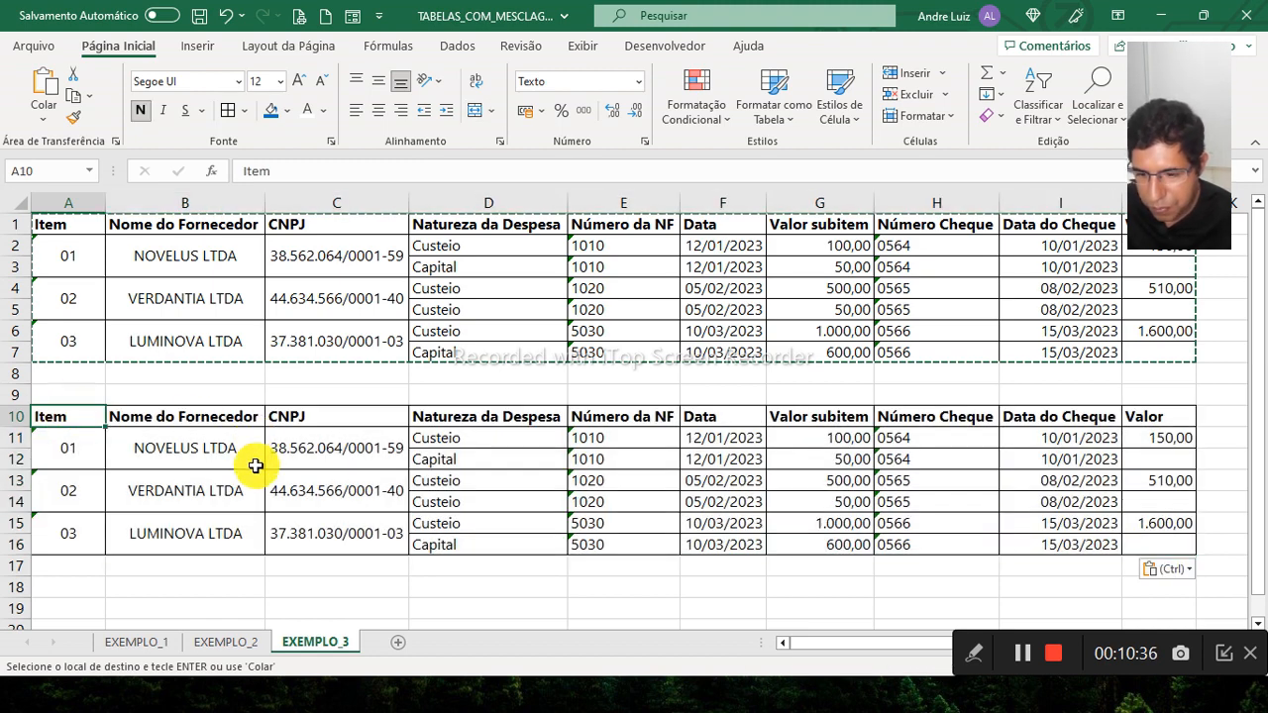
- Unmerge the Nome do Fornecedor and CNPJ cells of NOVELUS LTDA in the copied table
{"action": "left_click", "coordinate": [229, 449]}
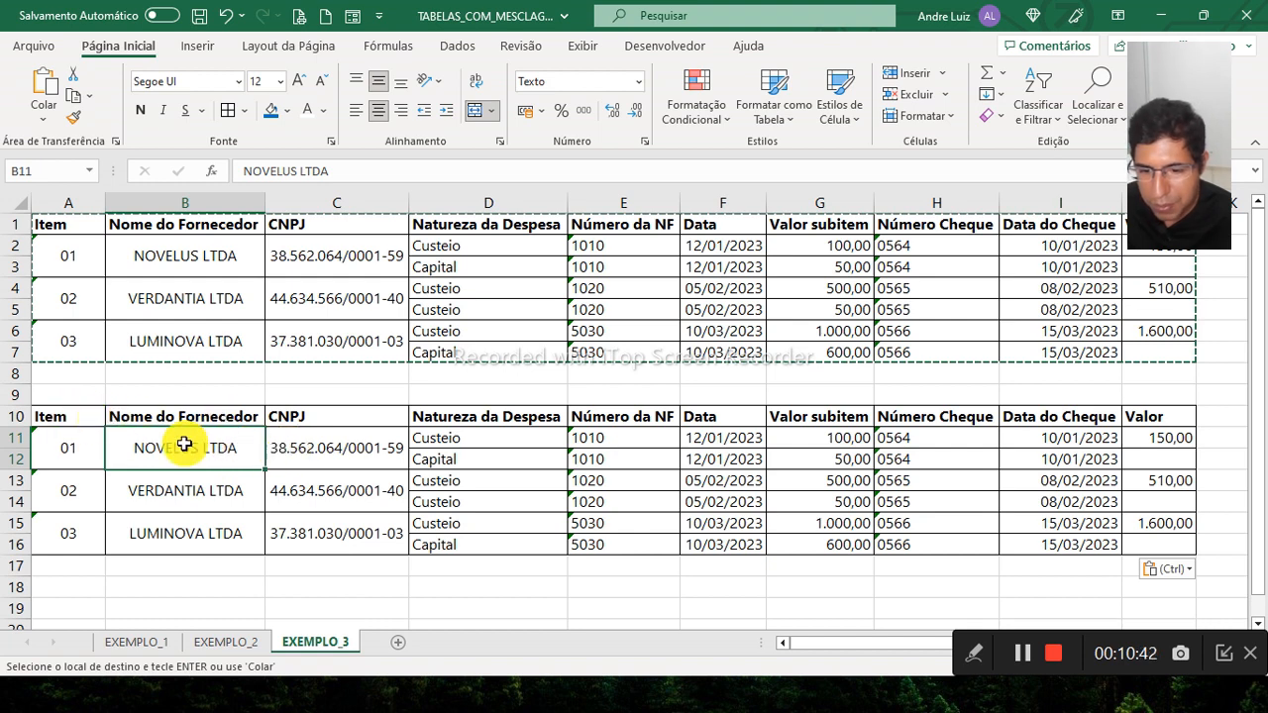
{"action": "key", "text": "Escape"}
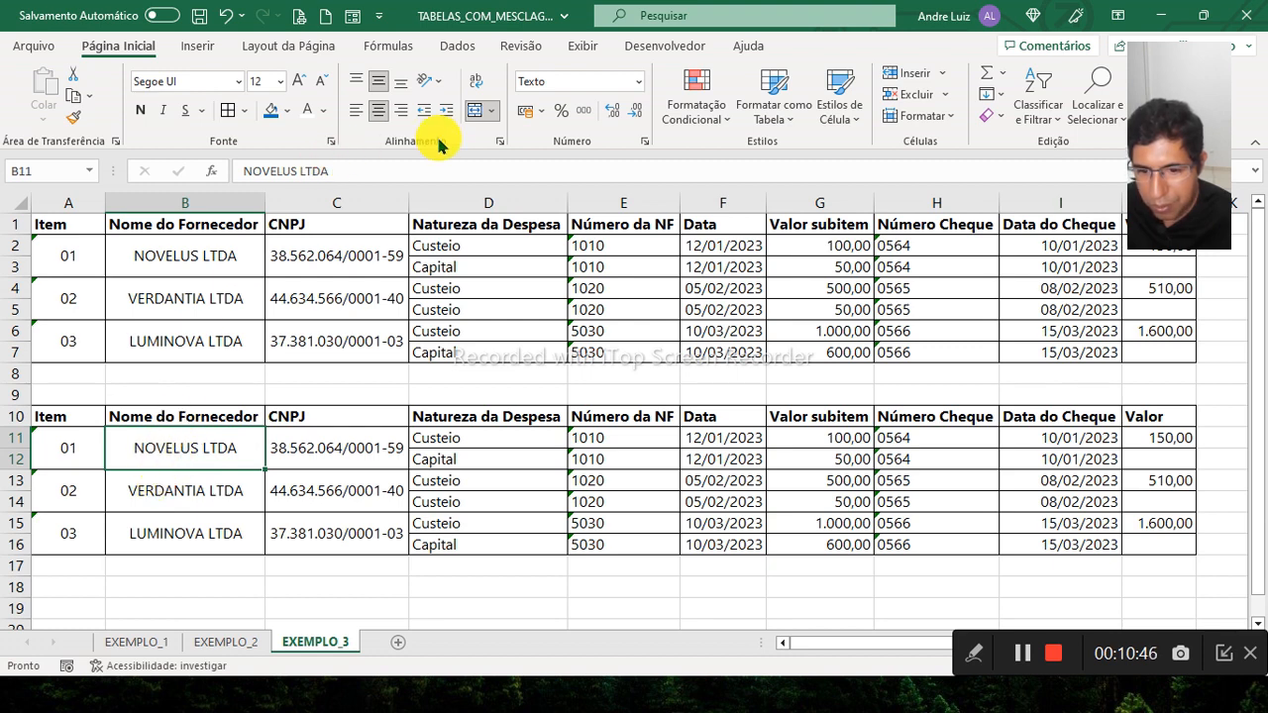
{"action": "left_click", "coordinate": [477, 111]}
{"action": "left_click", "coordinate": [293, 464]}
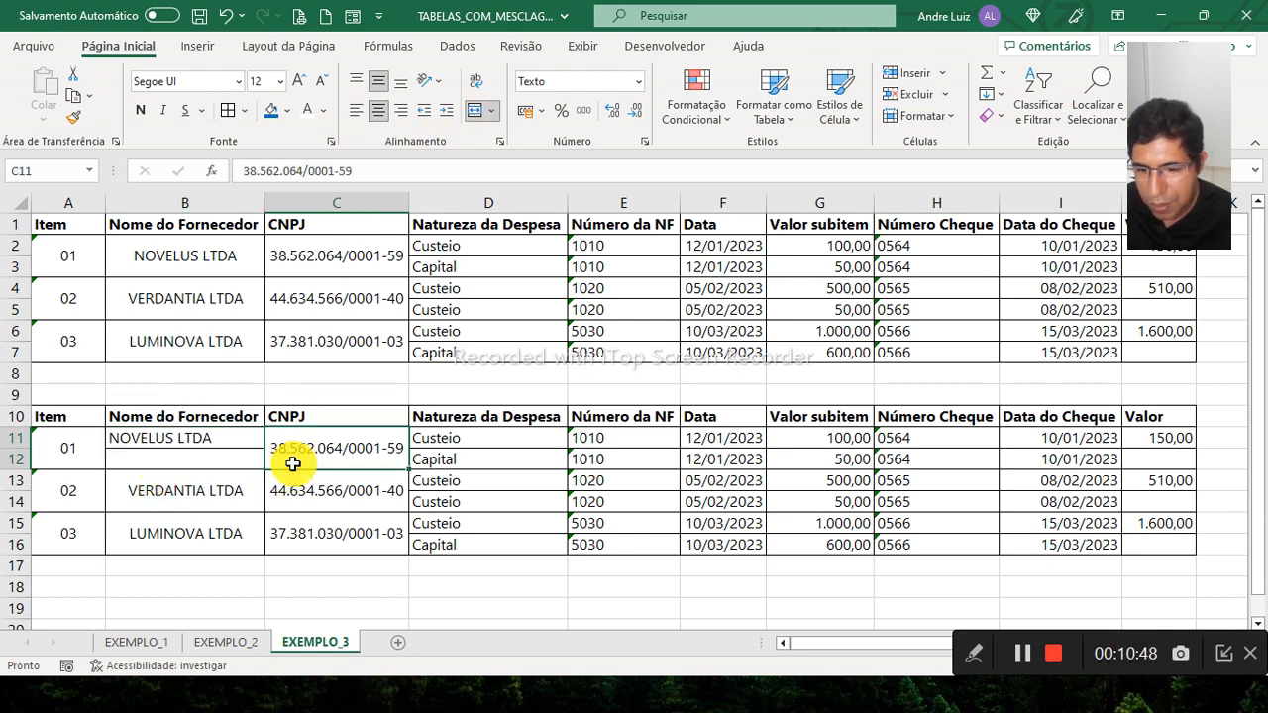
{"action": "left_click", "coordinate": [474, 111]}
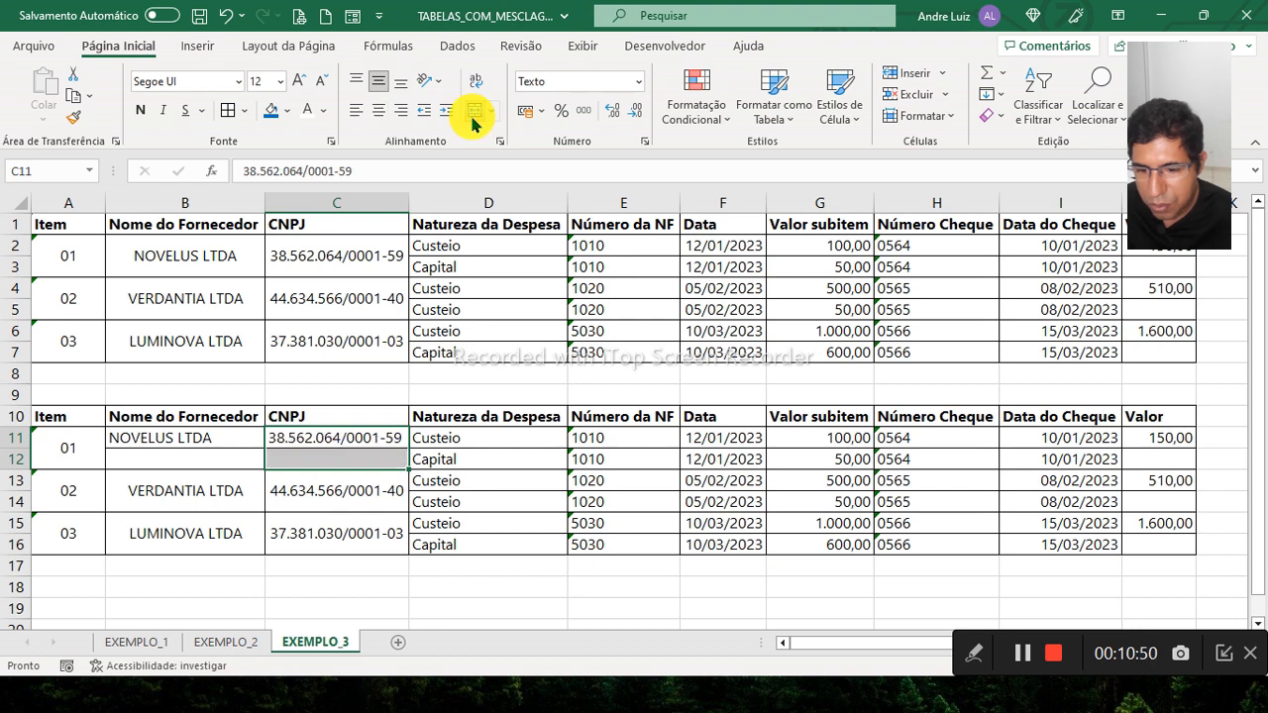
- Unmerge the Nome do Fornecedor and CNPJ cells of VERDANTIA LTDA and LUMINOVA LTDA in the copied table
{"action": "left_click", "coordinate": [187, 483]}
{"action": "left_click", "coordinate": [468, 119]}
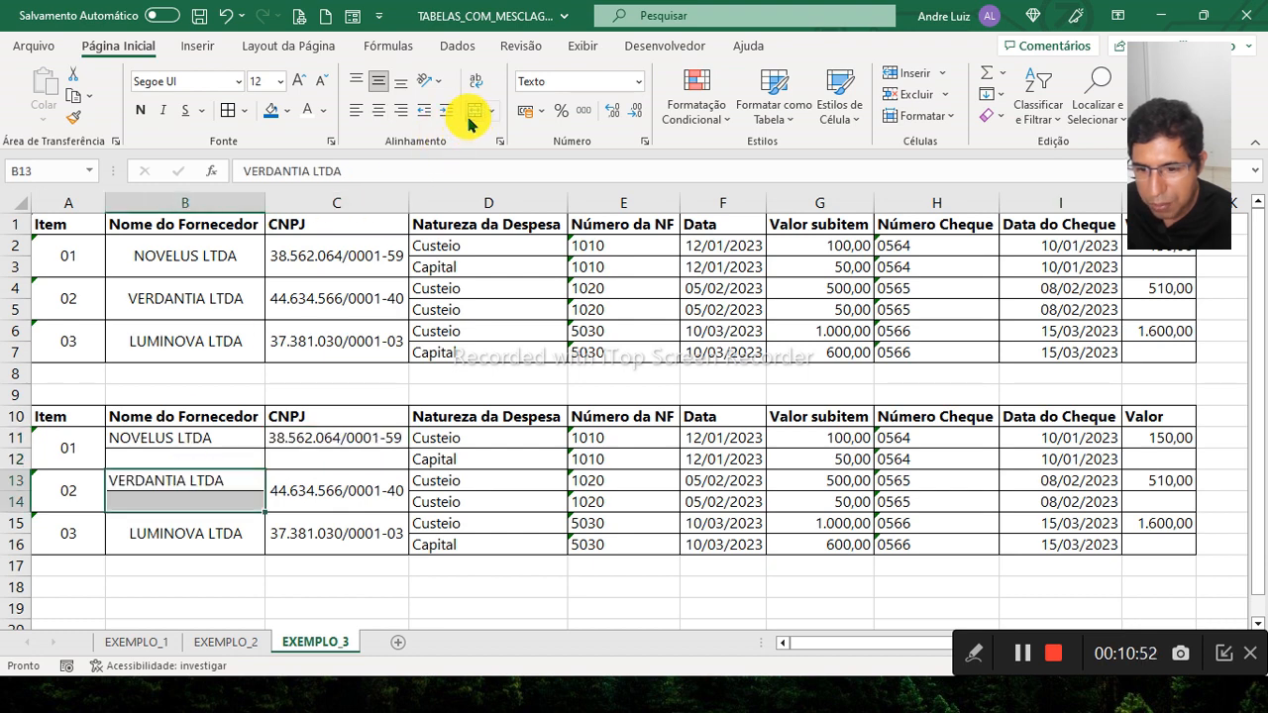
{"action": "left_click", "coordinate": [320, 477]}
{"action": "left_click", "coordinate": [477, 116]}
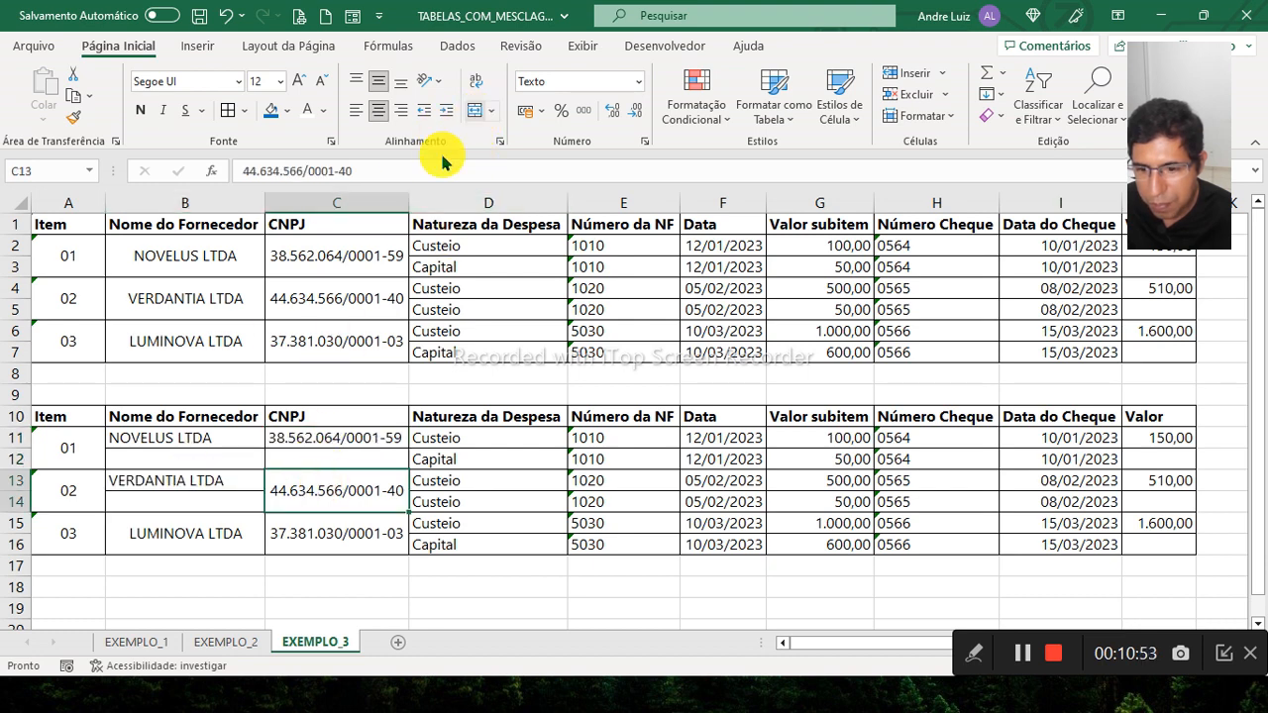
{"action": "left_click", "coordinate": [184, 535]}
{"action": "left_click", "coordinate": [479, 112]}
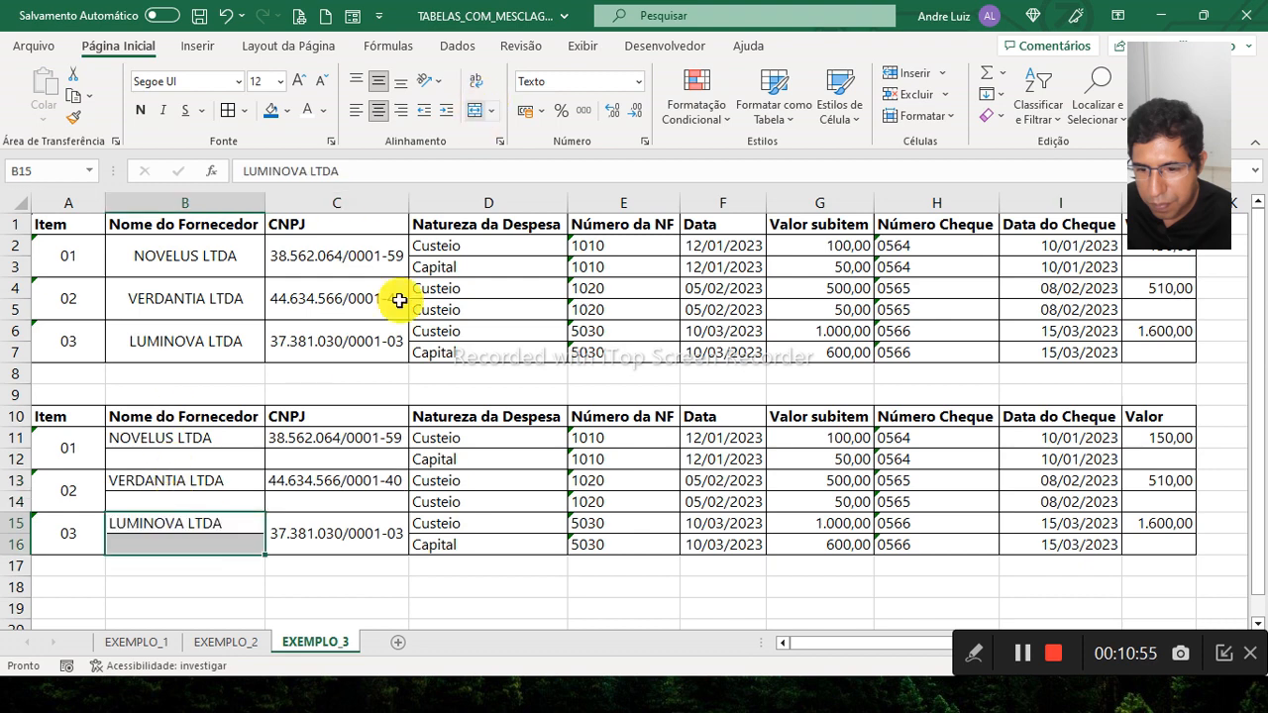
{"action": "left_click", "coordinate": [345, 532]}
{"action": "left_click", "coordinate": [480, 119]}
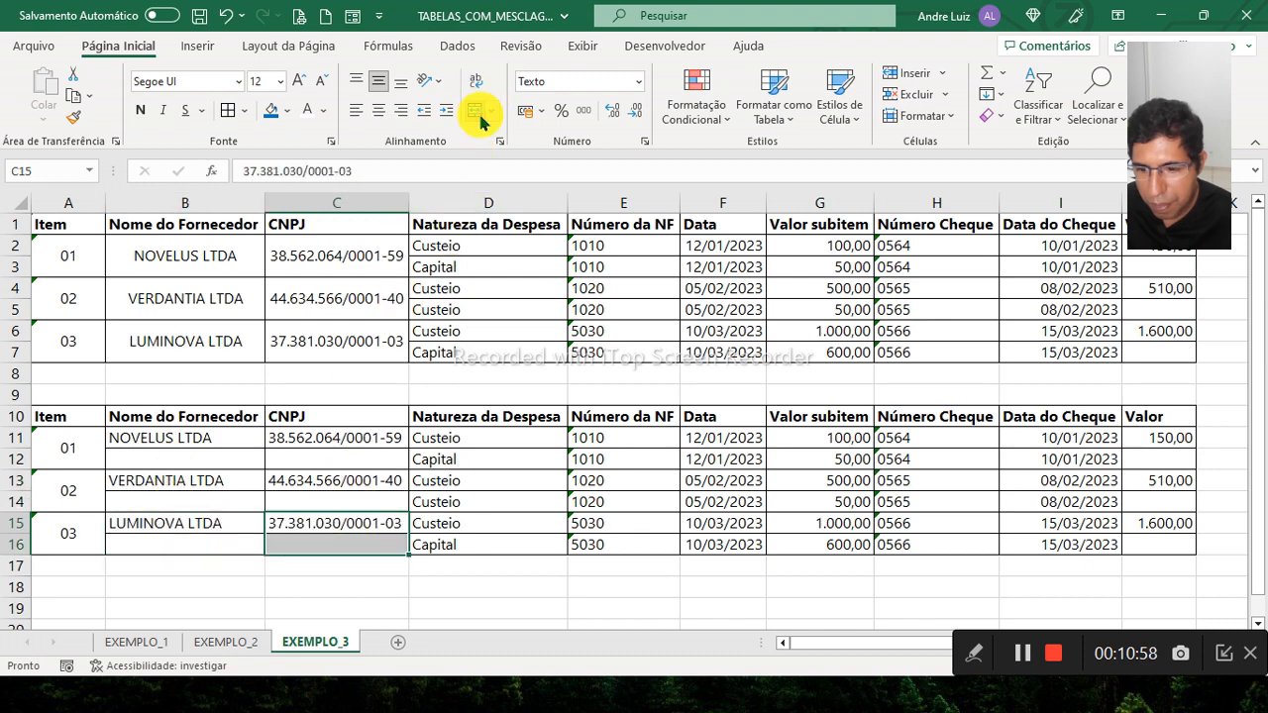
- Fill each supplier's name and CNPJ down into the empty cells below them in rows 12, 14 and 16
{"action": "left_click_drag", "start_coordinate": [133, 444], "coordinate": [402, 462]}
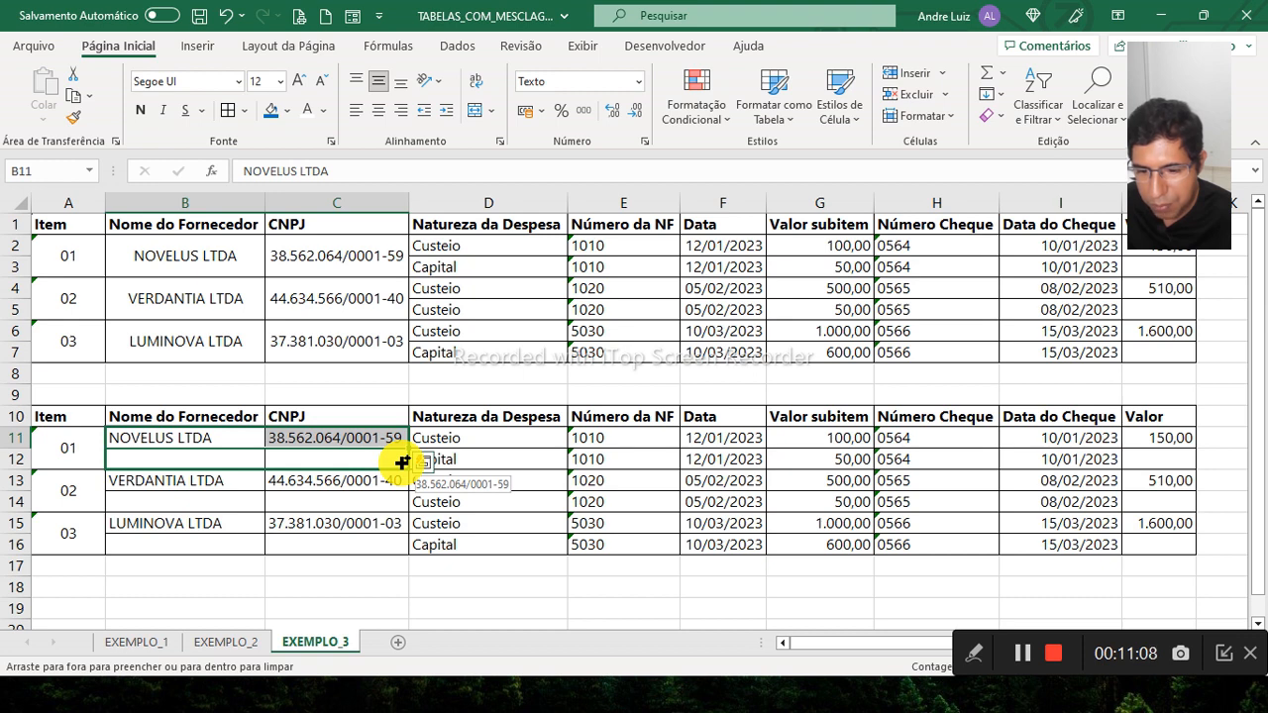
{"action": "left_click_drag", "start_coordinate": [402, 461], "coordinate": [402, 462]}
{"action": "left_click_drag", "start_coordinate": [198, 482], "coordinate": [311, 480]}
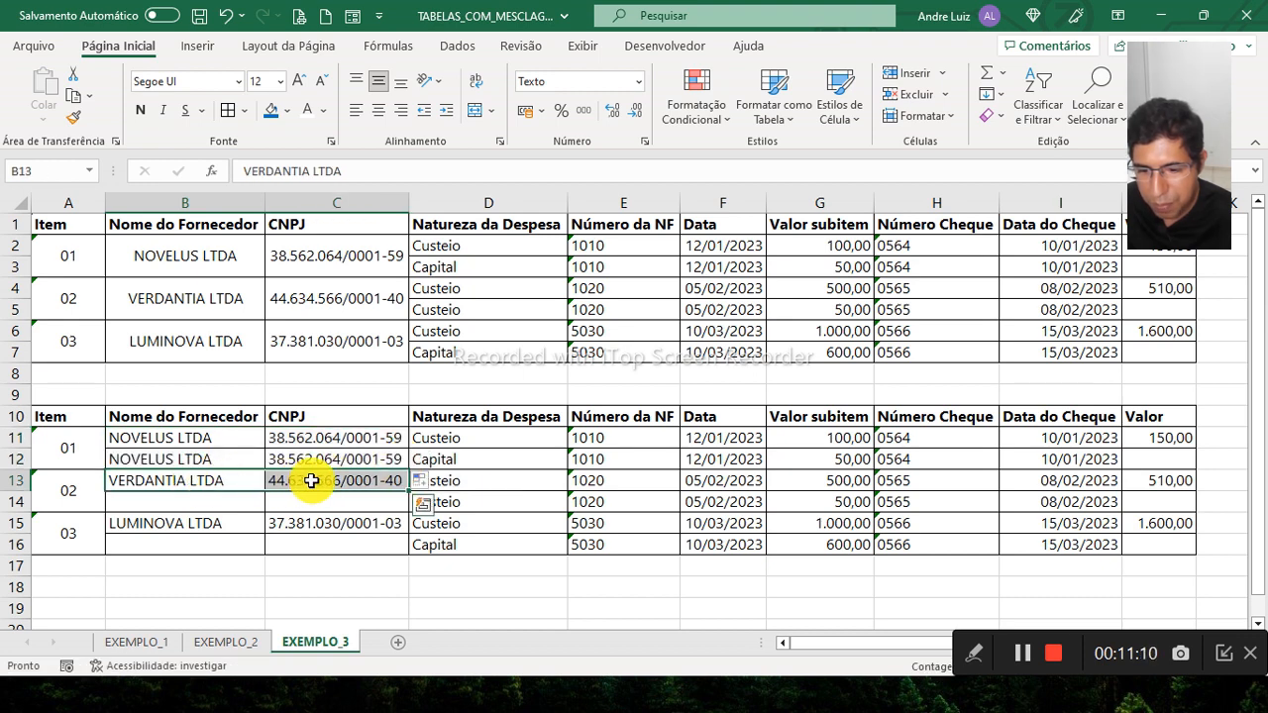
{"action": "left_click_drag", "start_coordinate": [409, 489], "coordinate": [410, 506]}
{"action": "left_click", "coordinate": [228, 528]}
{"action": "left_click_drag", "start_coordinate": [228, 528], "coordinate": [320, 518]}
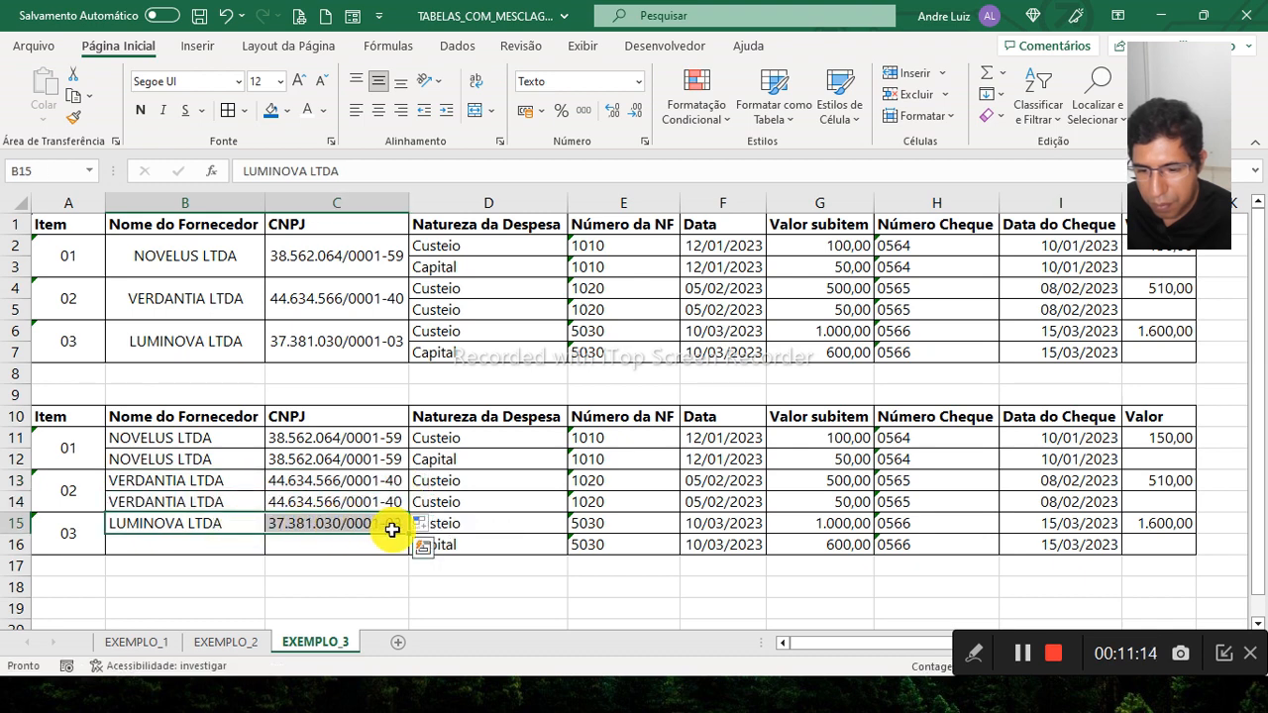
{"action": "left_click_drag", "start_coordinate": [408, 538], "coordinate": [410, 543]}
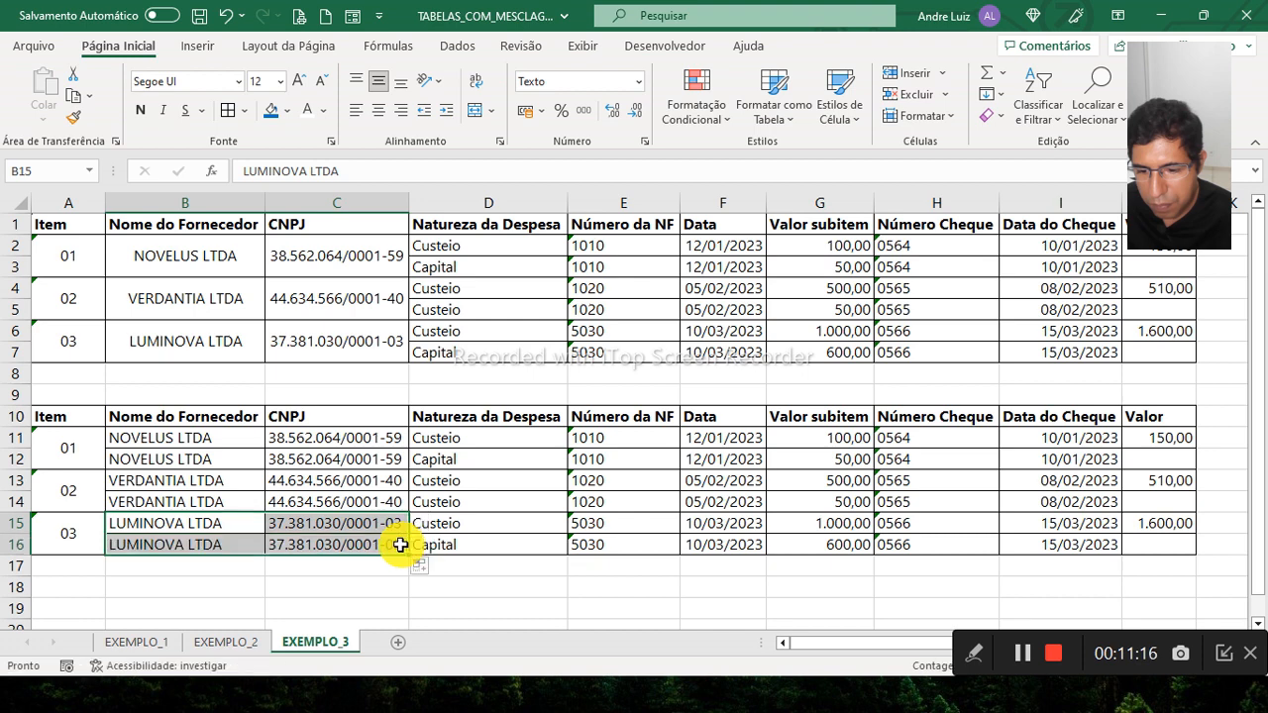
{"action": "left_click", "coordinate": [362, 529]}
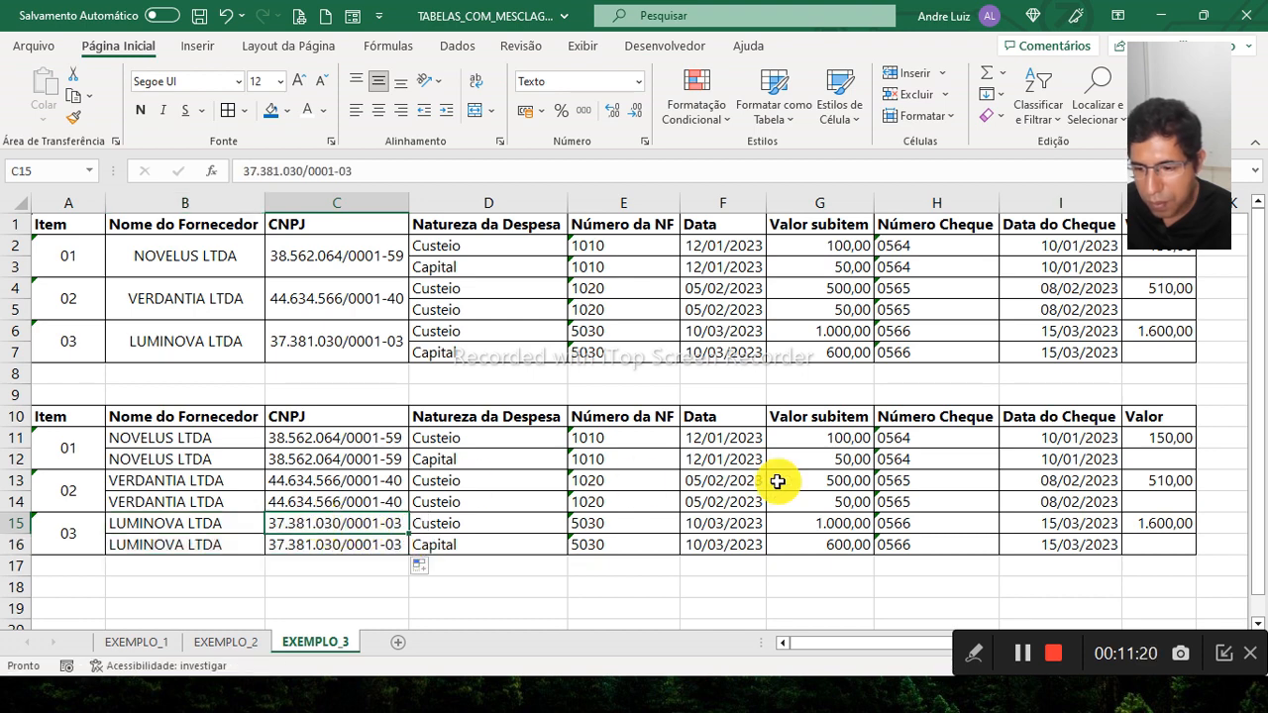
- Compare each supplier's pair of Valor subitem amounts with its Valor entry in the copied table
{"action": "left_click", "coordinate": [1169, 438]}
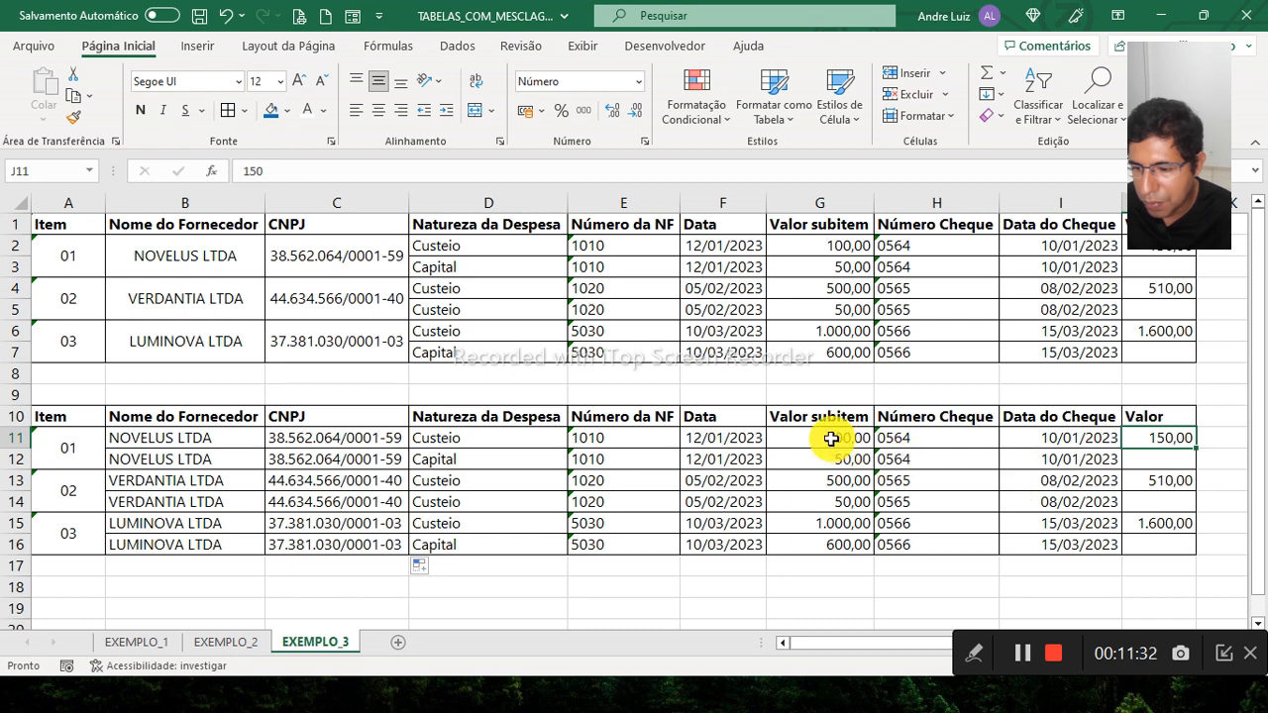
{"action": "left_click_drag", "start_coordinate": [826, 436], "coordinate": [830, 464]}
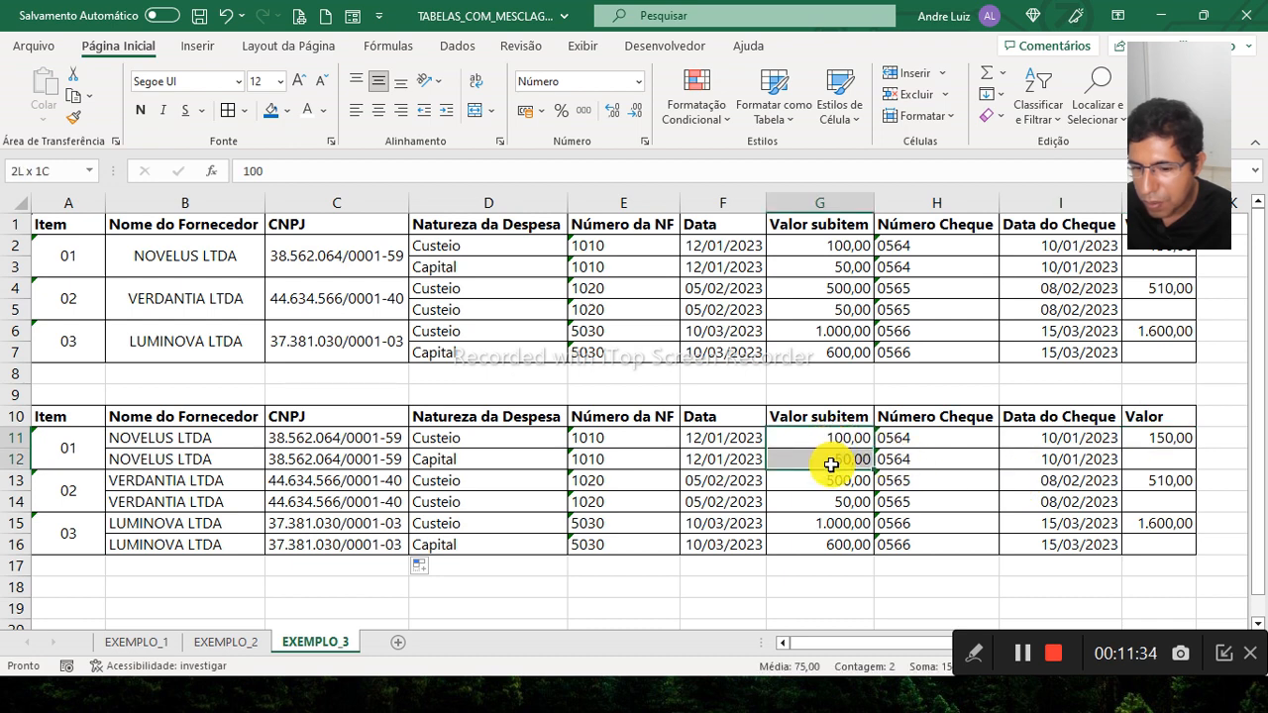
{"action": "left_click", "coordinate": [1155, 427]}
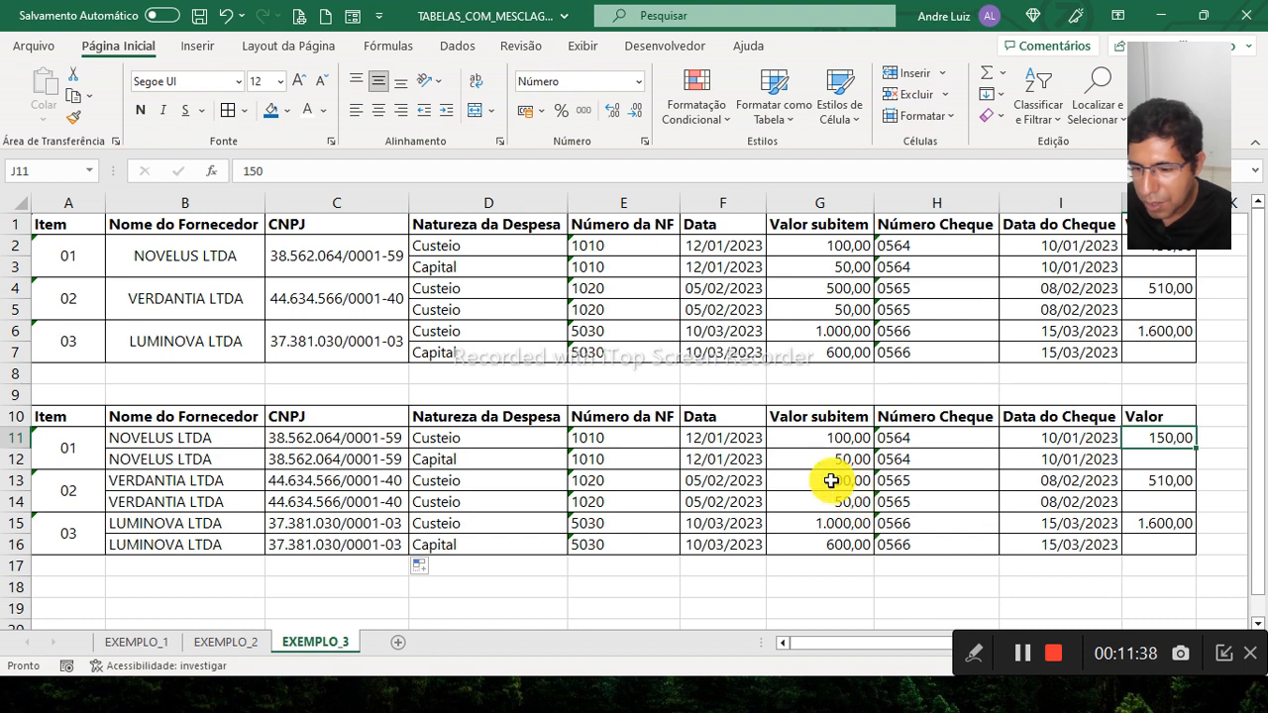
{"action": "left_click_drag", "start_coordinate": [829, 481], "coordinate": [827, 501]}
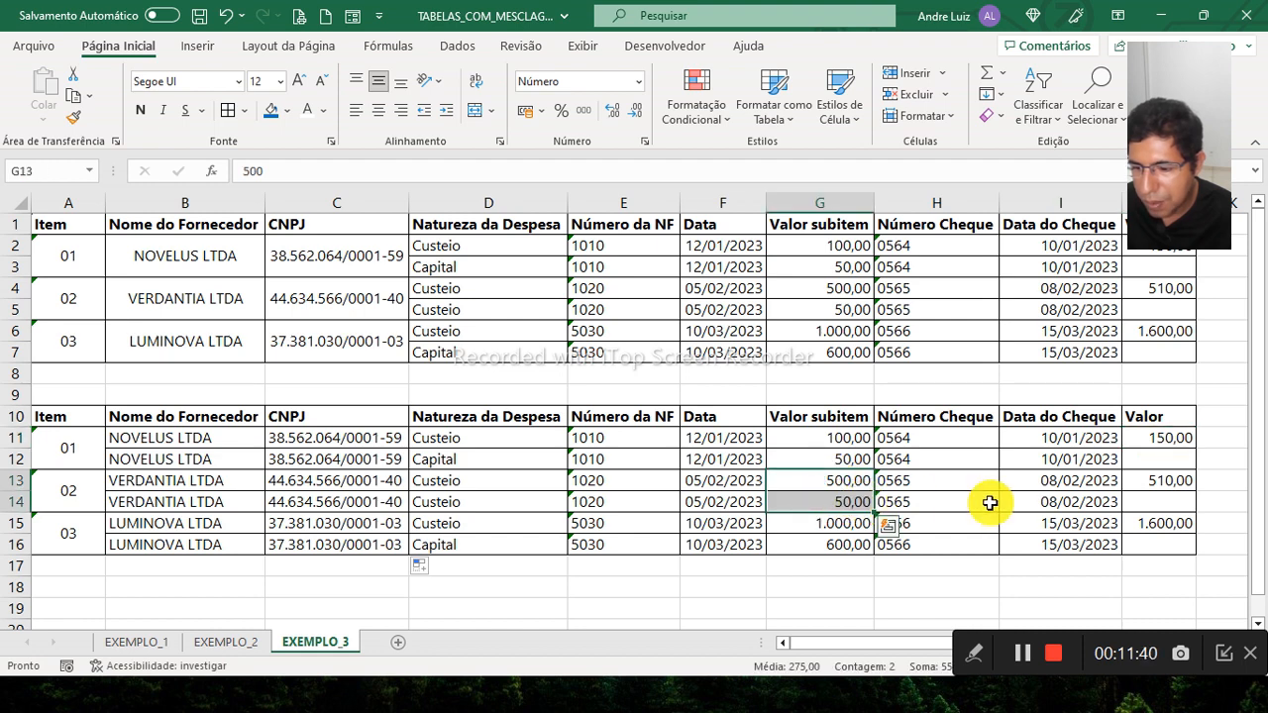
{"action": "left_click", "coordinate": [1157, 480]}
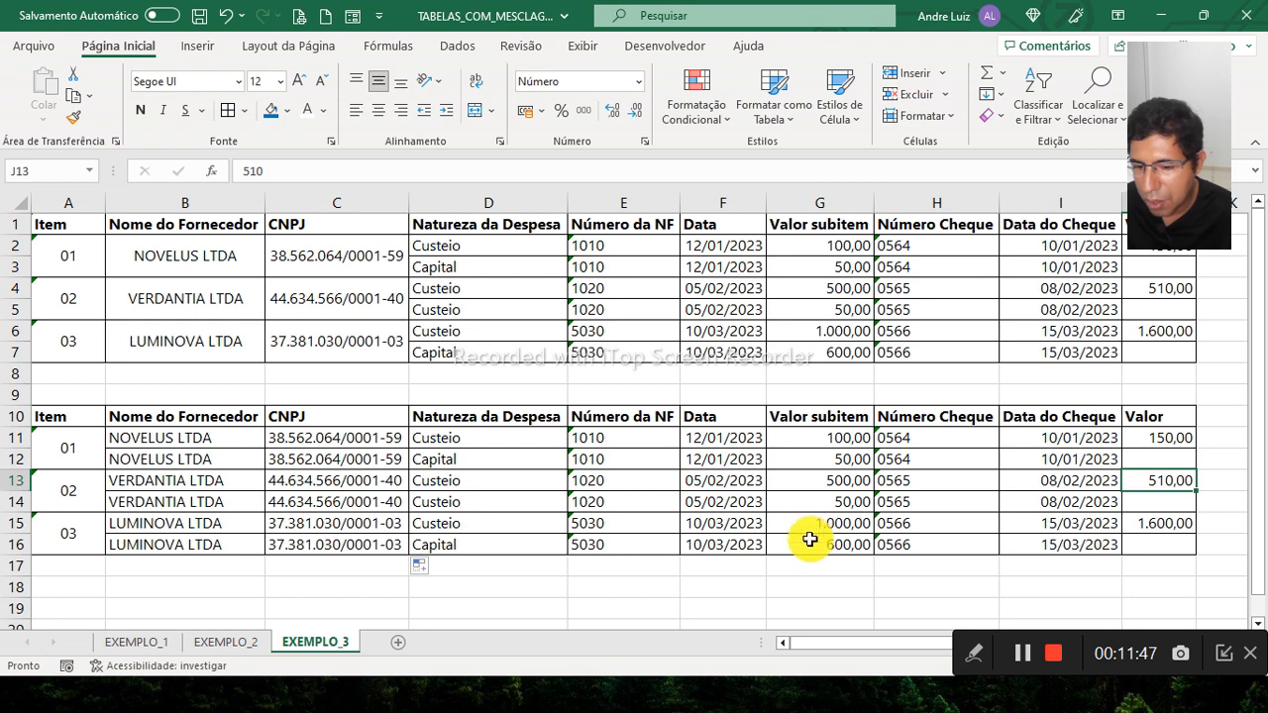
{"action": "left_click_drag", "start_coordinate": [822, 527], "coordinate": [824, 542]}
{"action": "left_click", "coordinate": [1144, 523]}
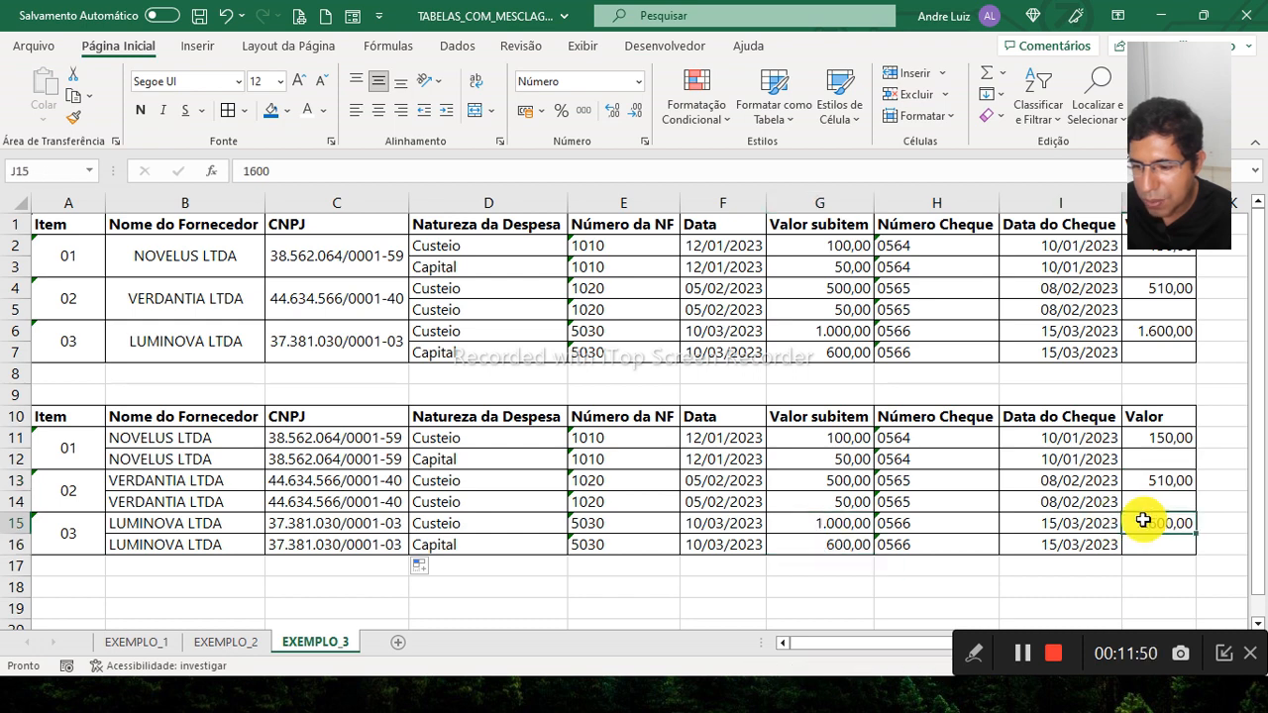
{"action": "left_click", "coordinate": [733, 460]}
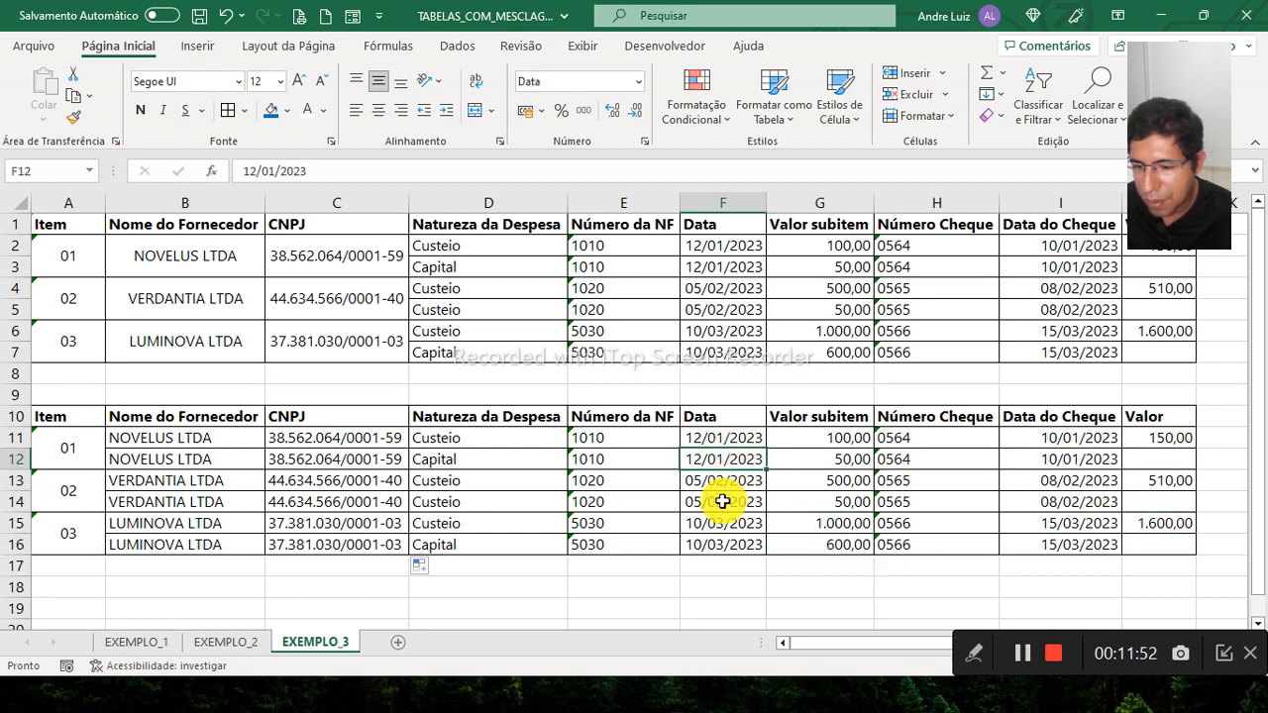
- Clear both contents and formatting of the Valor column, J10:J16, in the copied table
{"action": "scroll", "coordinate": [722, 502], "scroll_direction": "down", "scroll_amount": 2}
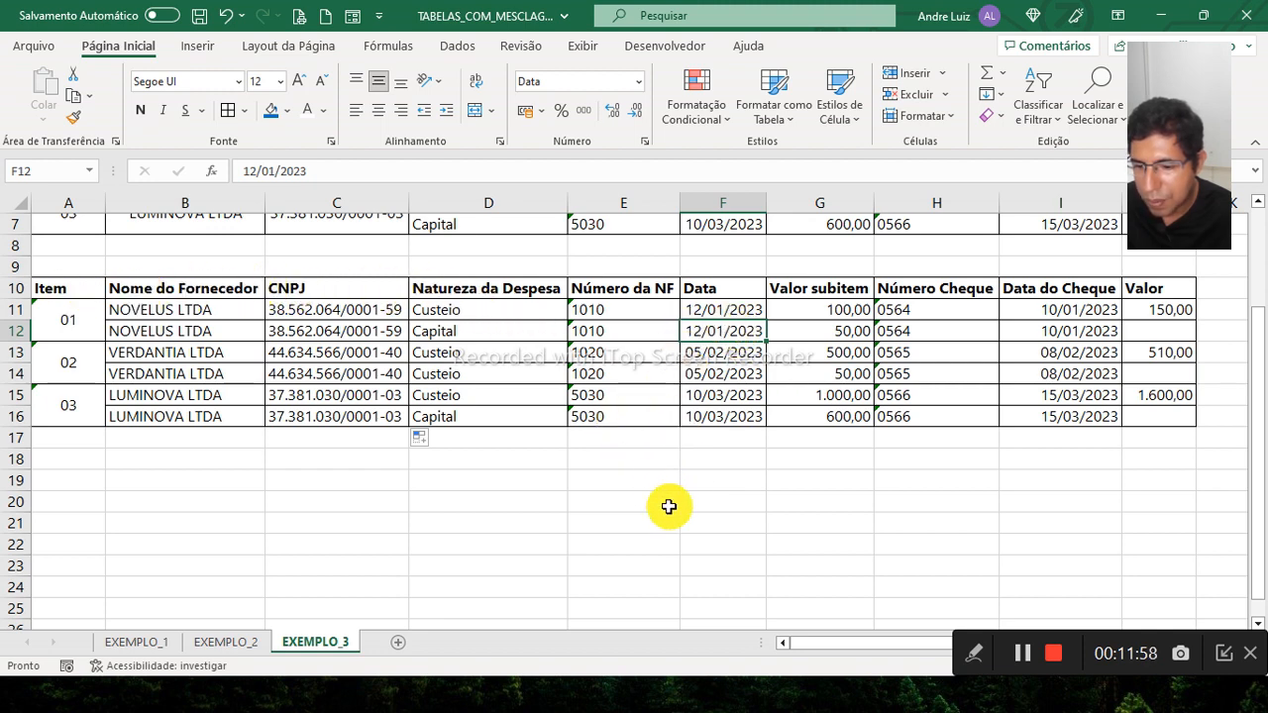
{"action": "left_click", "coordinate": [69, 287]}
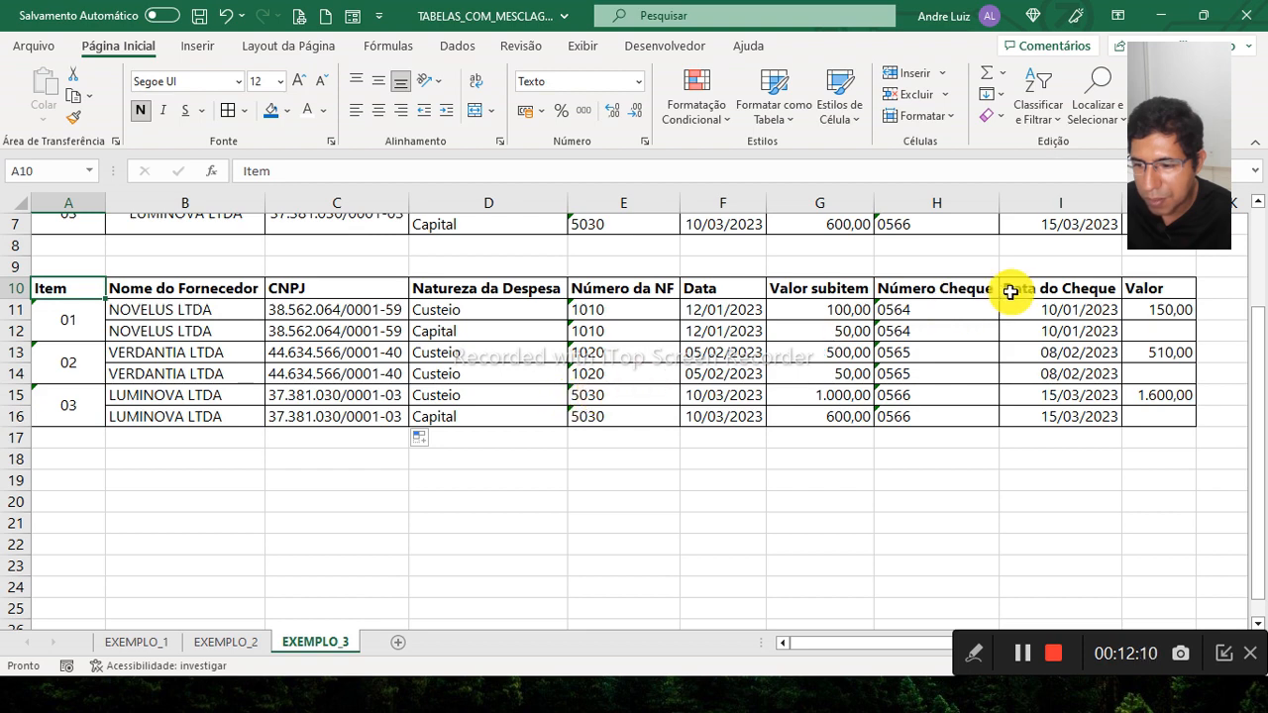
{"action": "left_click_drag", "start_coordinate": [1153, 287], "coordinate": [1163, 412]}
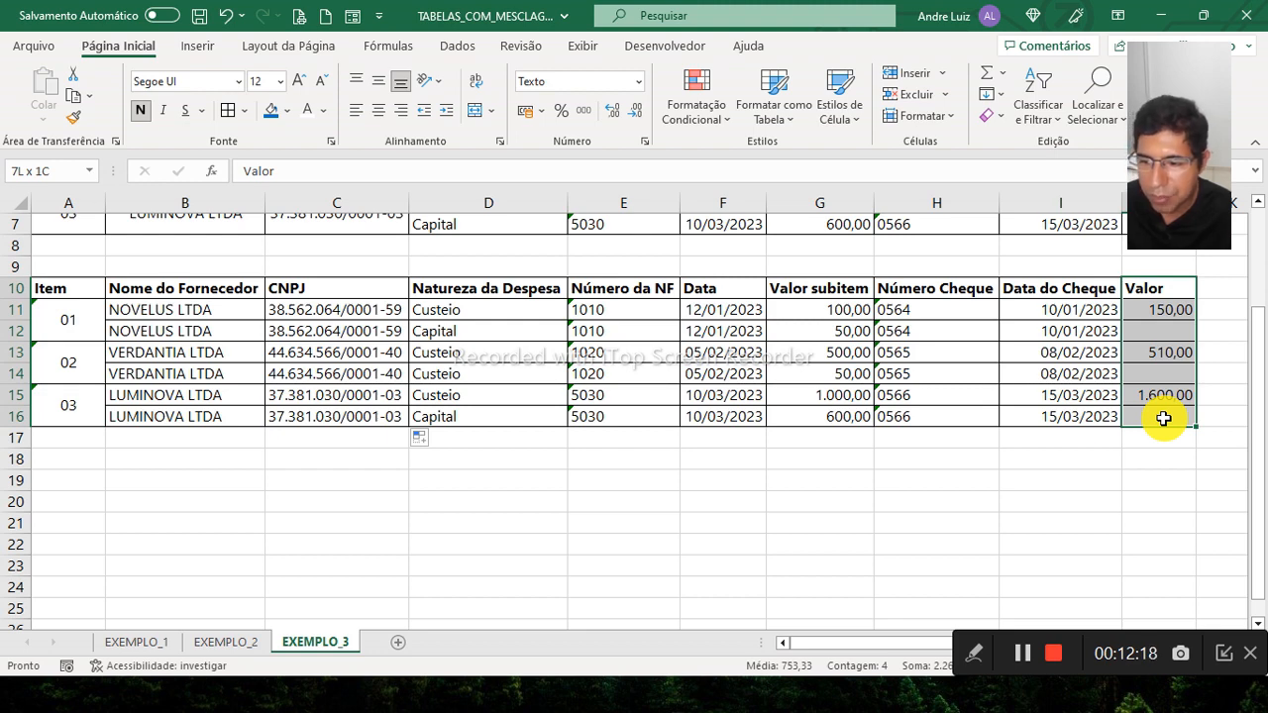
{"action": "left_click_drag", "start_coordinate": [1155, 288], "coordinate": [1158, 424]}
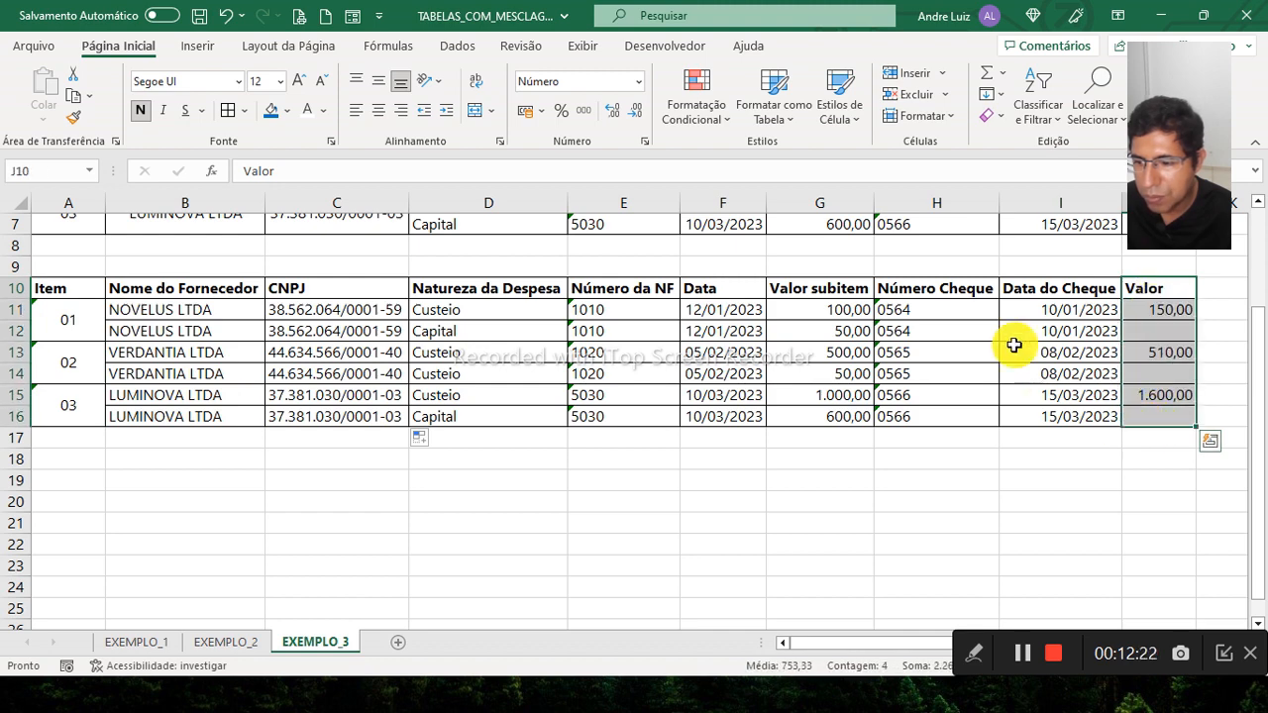
{"action": "left_click", "coordinate": [989, 117]}
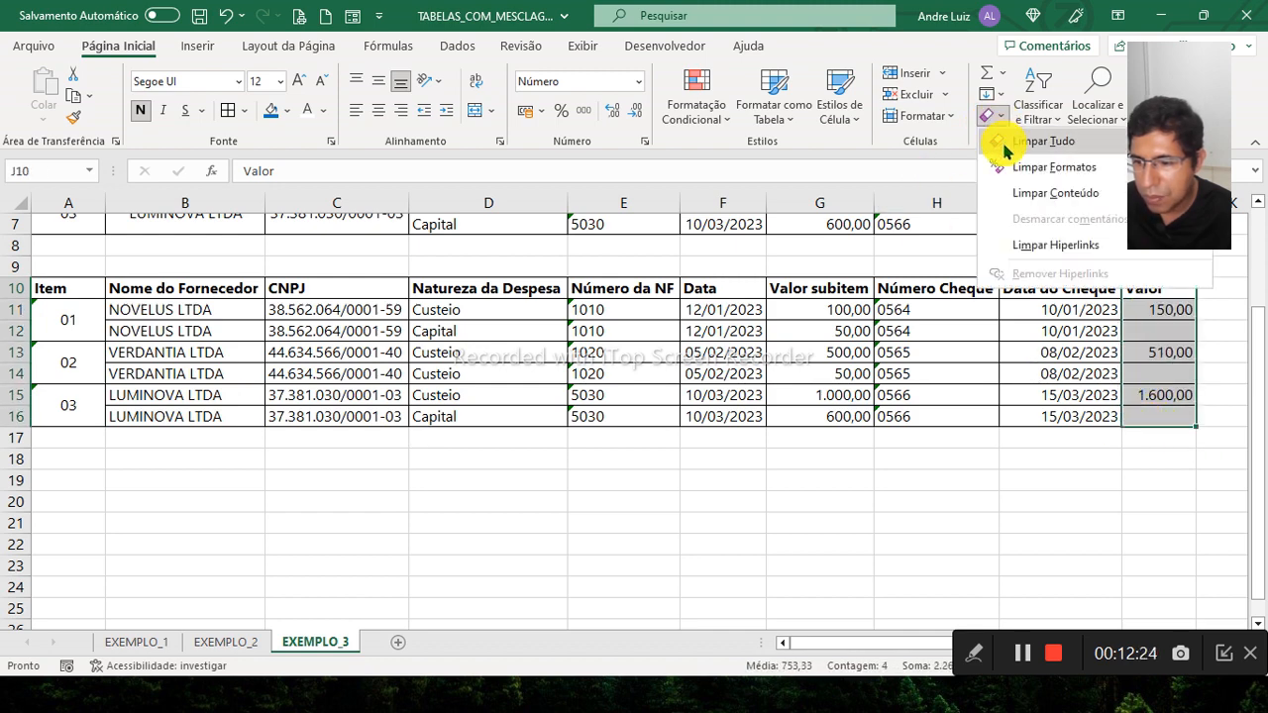
{"action": "left_click", "coordinate": [1030, 139]}
{"action": "left_click", "coordinate": [1160, 347]}
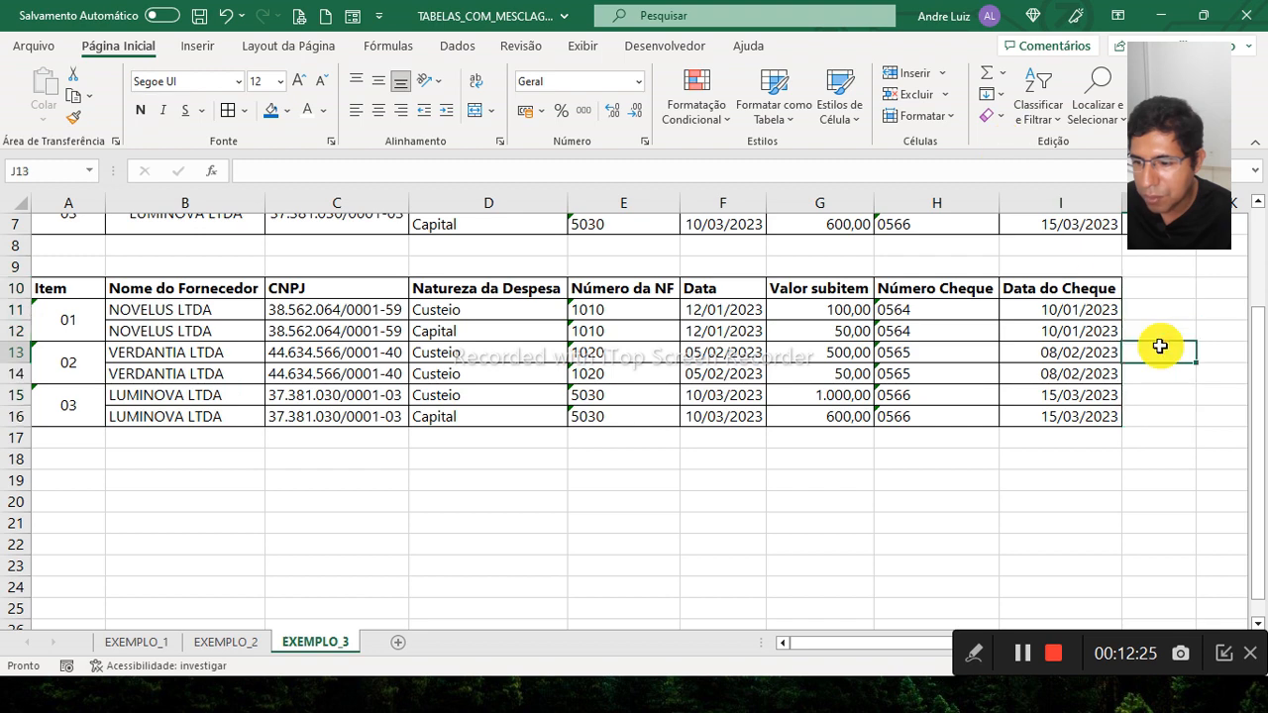
{"action": "left_click", "coordinate": [1140, 460]}
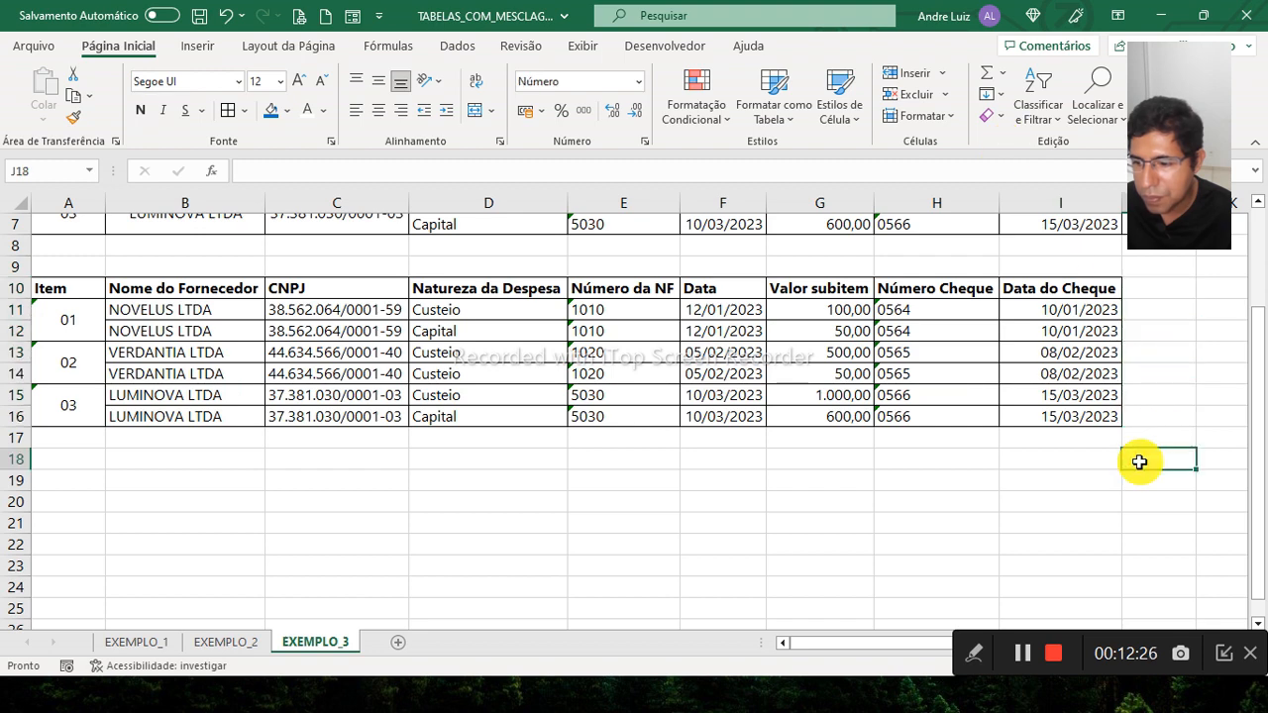
- Unmerge the Item cells 01, 02 and 03 in the copied table
{"action": "left_click", "coordinate": [85, 321]}
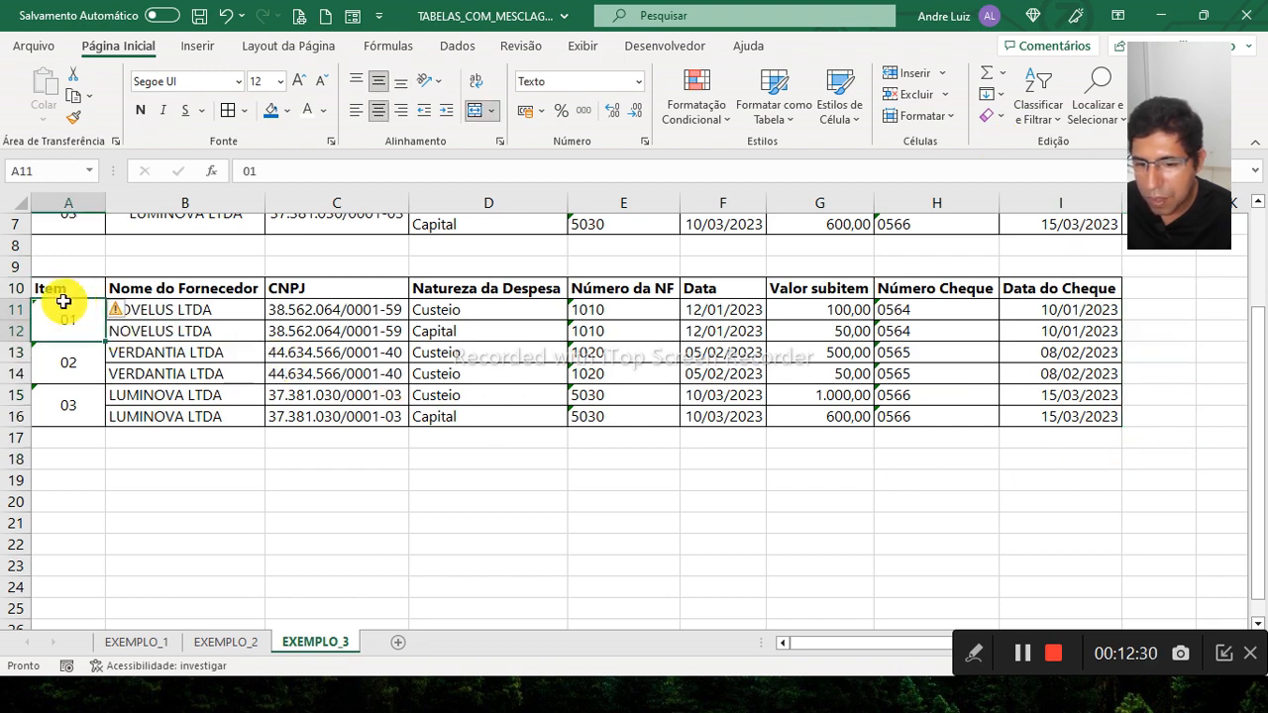
{"action": "left_click", "coordinate": [475, 111]}
{"action": "left_click", "coordinate": [84, 362]}
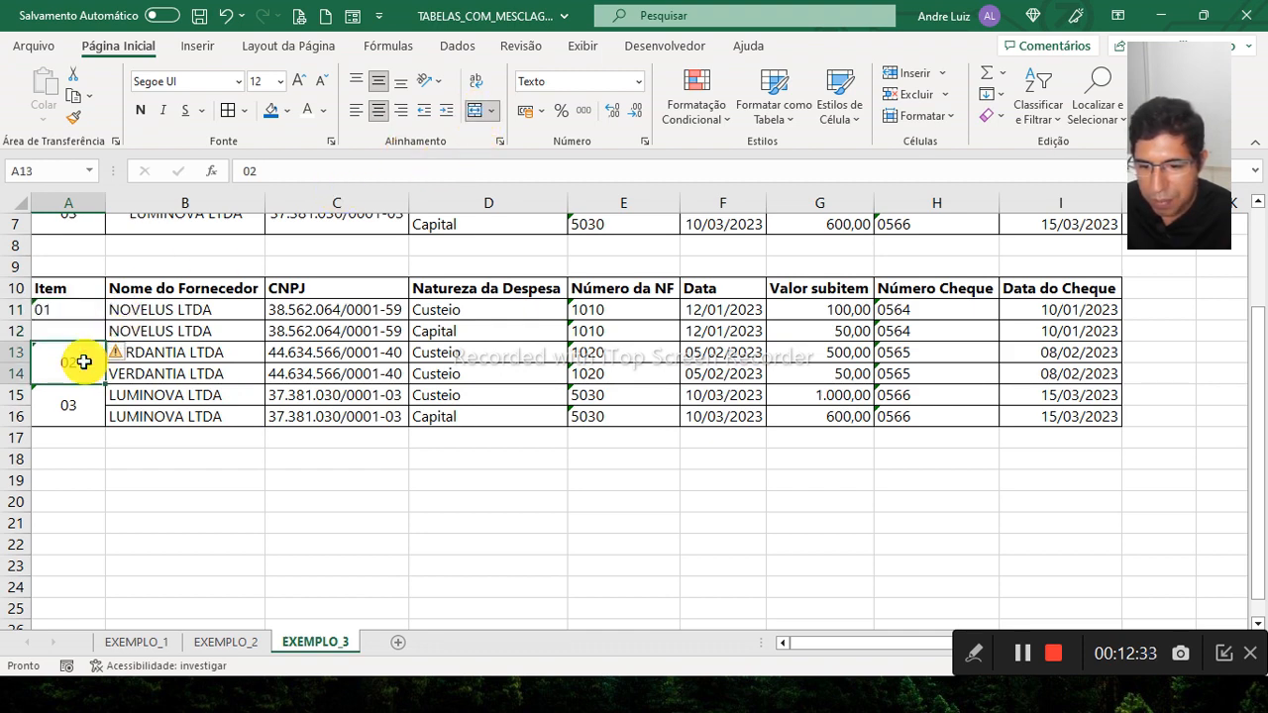
{"action": "left_click", "coordinate": [475, 111]}
{"action": "left_click", "coordinate": [74, 401]}
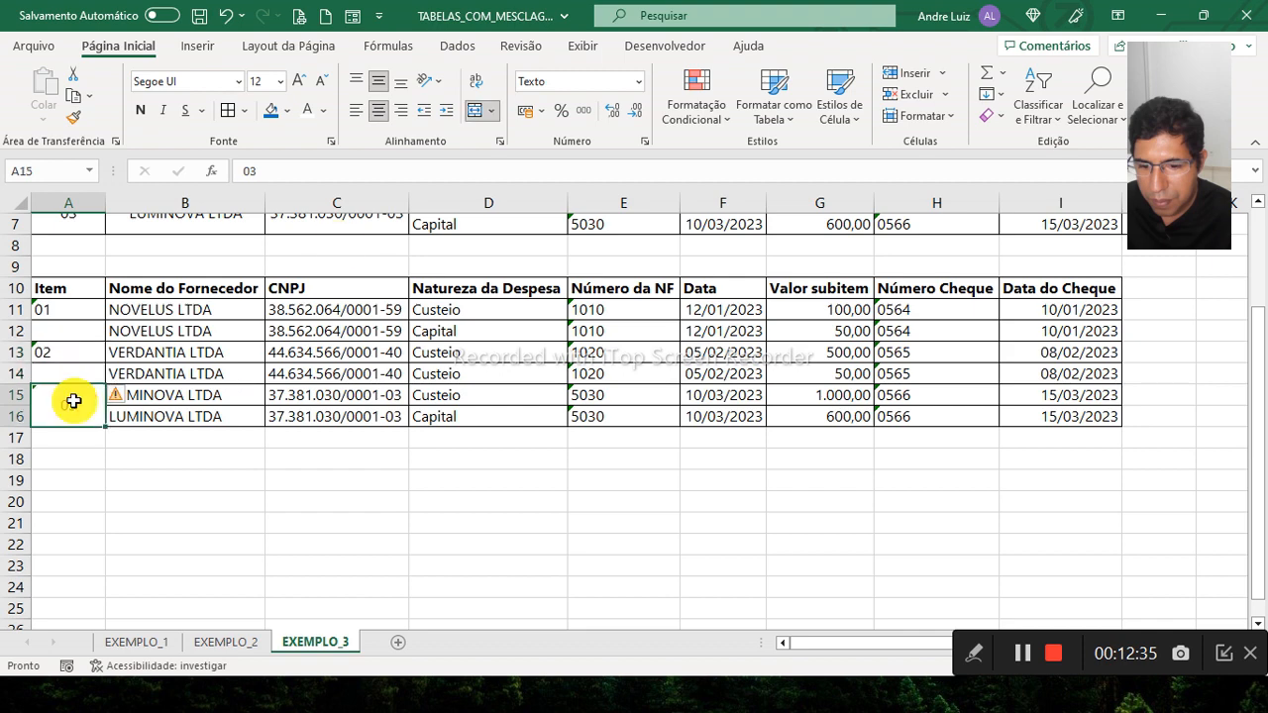
{"action": "left_click", "coordinate": [475, 111]}
- Fill Item numbers 01, 02 and 03 down into the empty cells A12, A14 and A16
{"action": "left_click", "coordinate": [99, 313]}
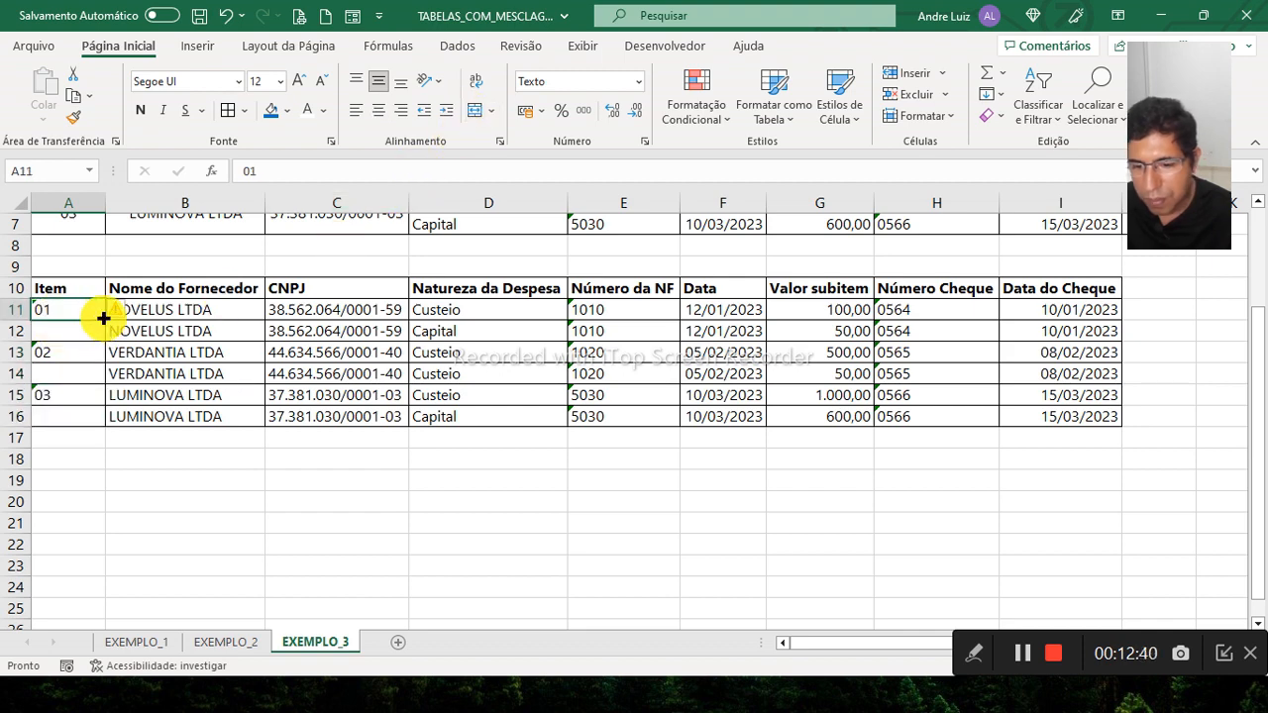
{"action": "left_click_drag", "start_coordinate": [105, 317], "coordinate": [101, 334]}
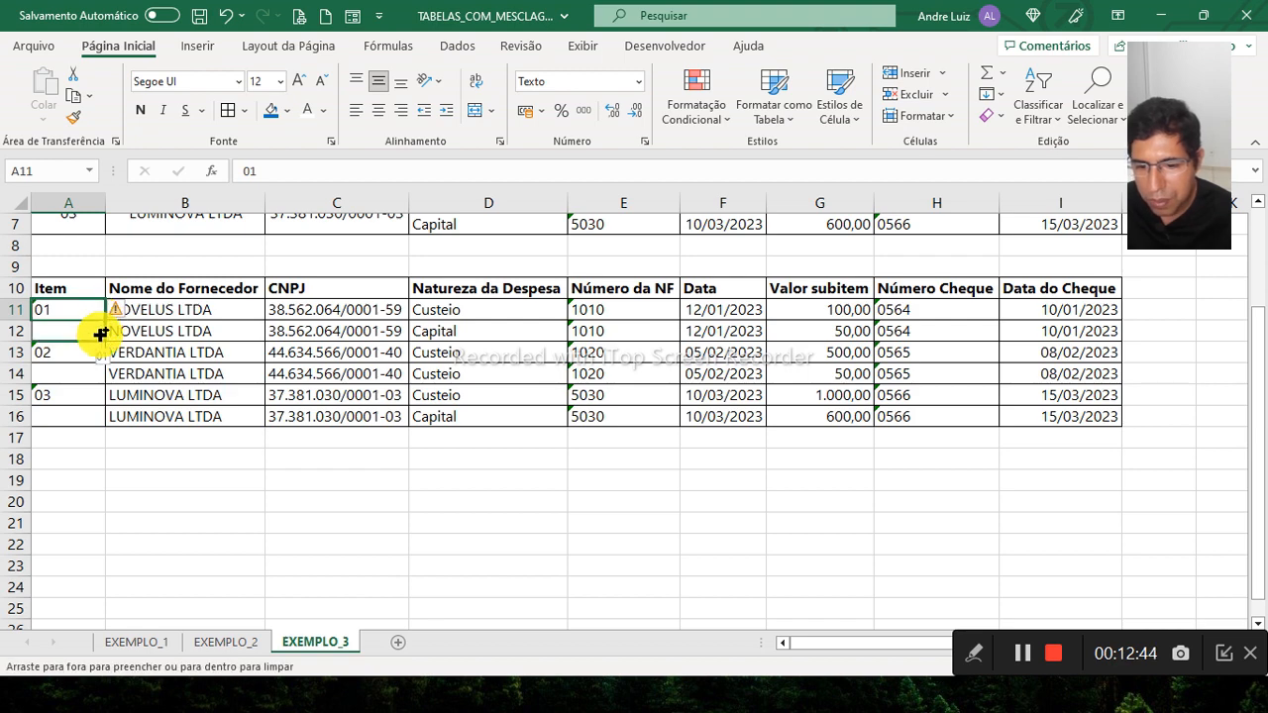
{"action": "left_click_drag", "start_coordinate": [101, 334], "coordinate": [99, 419]}
{"action": "left_click", "coordinate": [76, 354]}
{"action": "left_click", "coordinate": [74, 393]}
{"action": "left_click", "coordinate": [173, 397]}
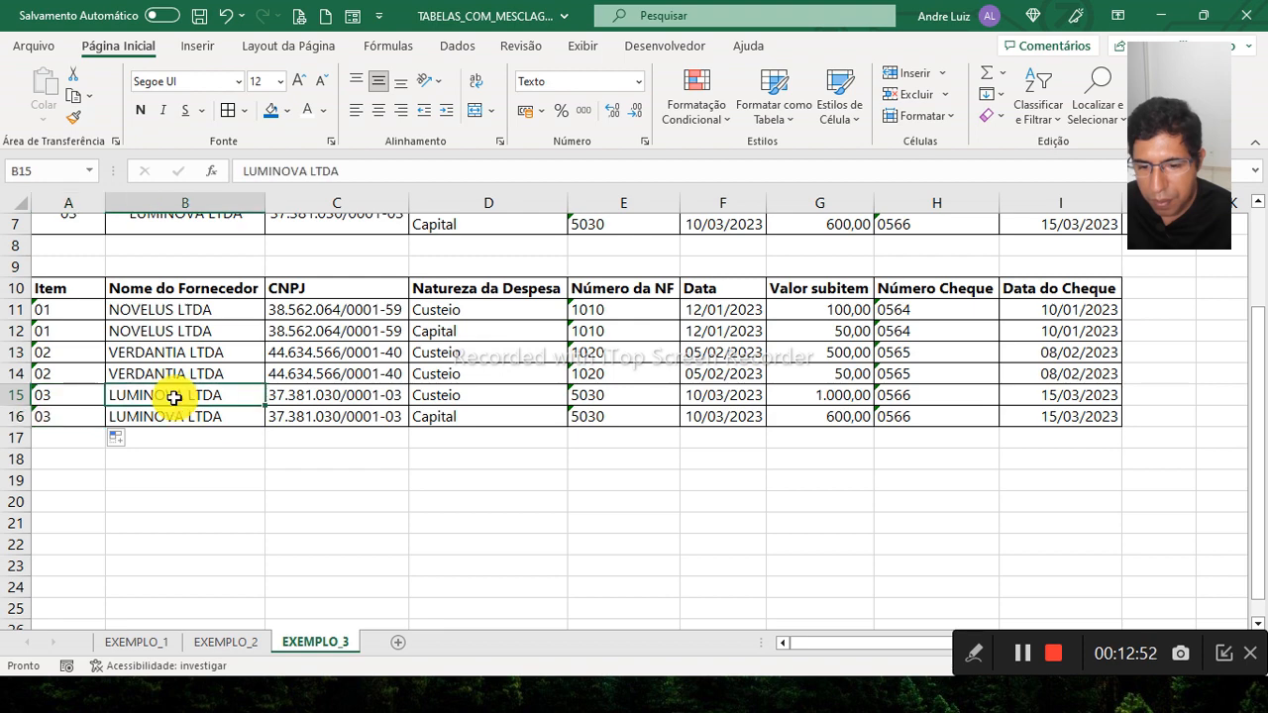
- Convert the range A10:I16 into a formatted table, using its first row as headers
{"action": "left_click", "coordinate": [84, 315]}
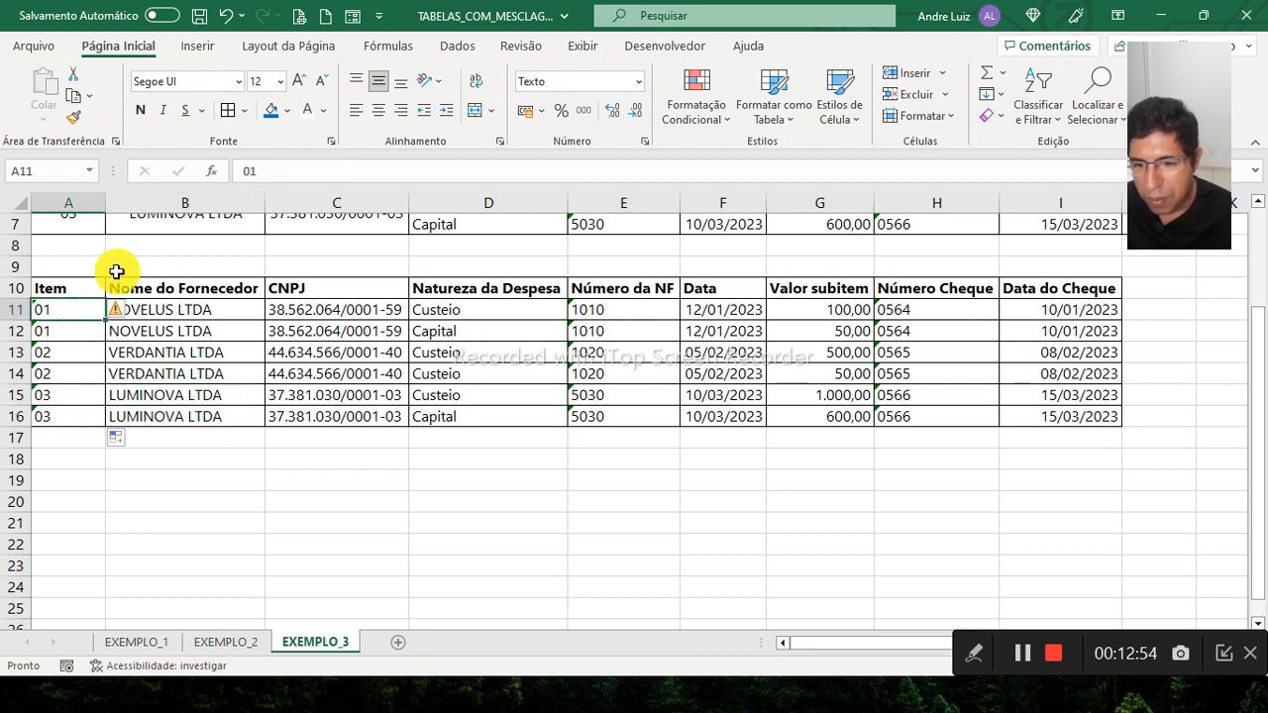
{"action": "left_click", "coordinate": [207, 52]}
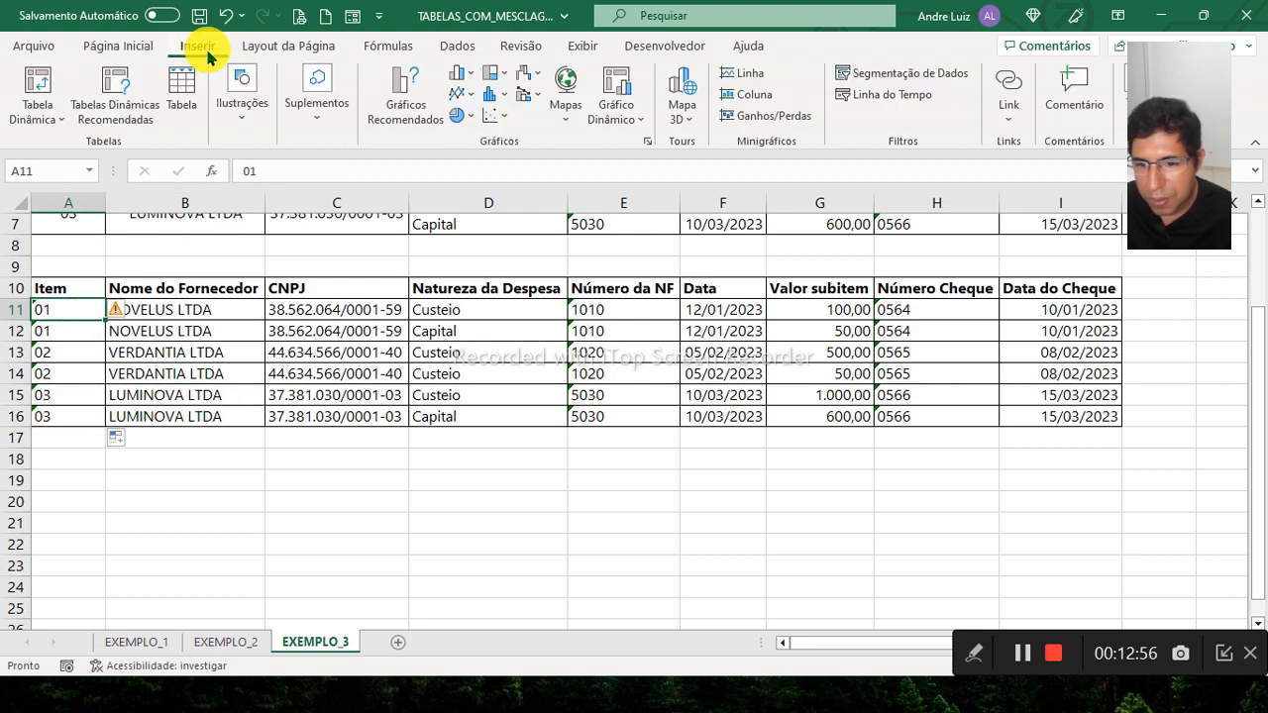
{"action": "left_click", "coordinate": [184, 111]}
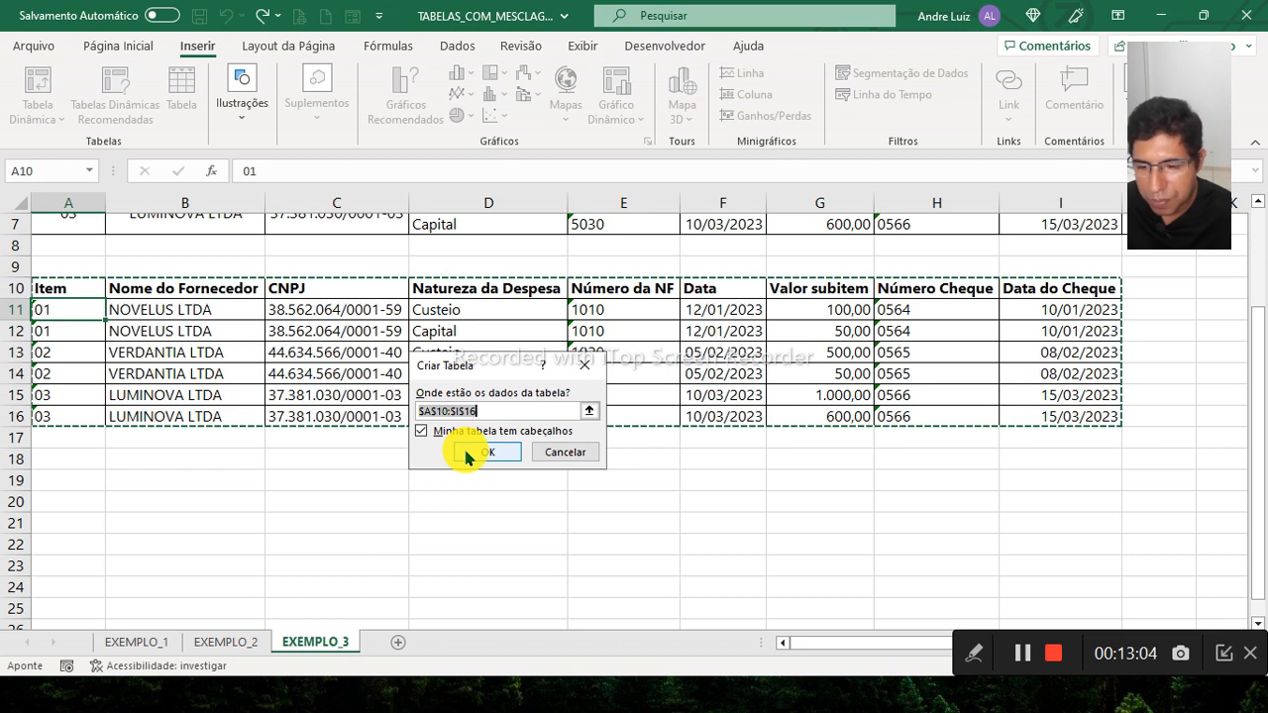
{"action": "left_click", "coordinate": [468, 456]}
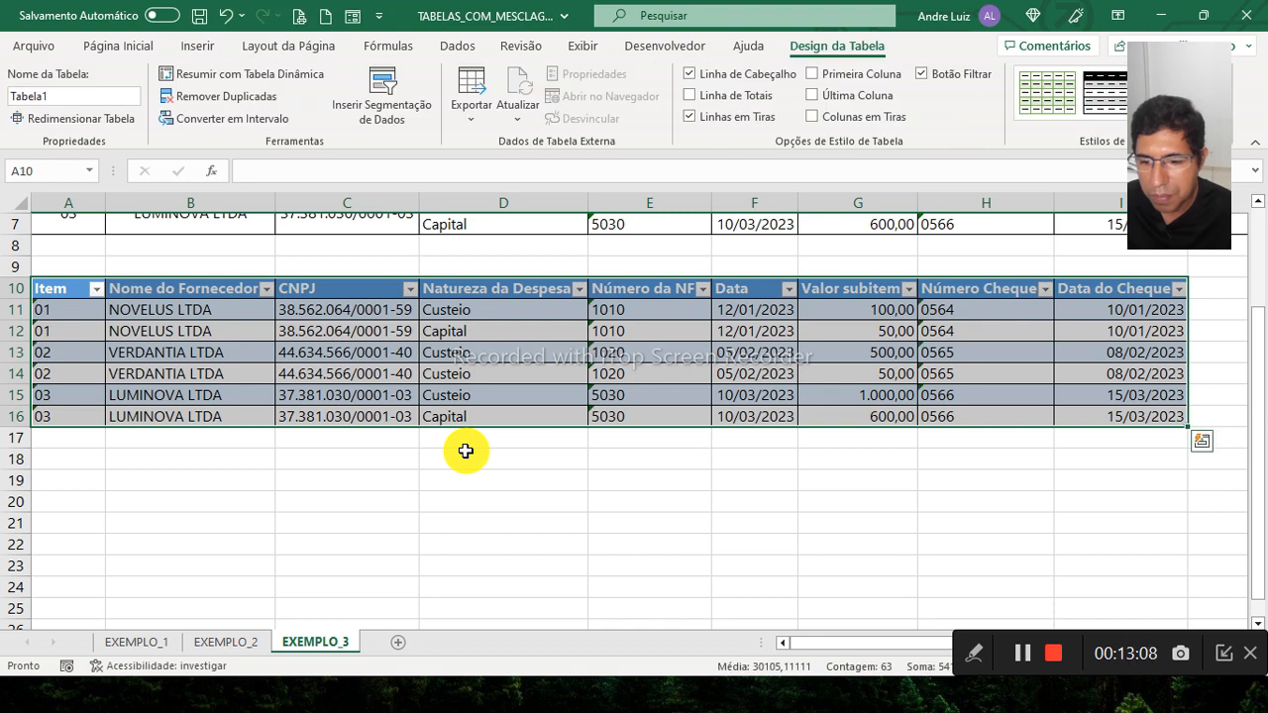
{"action": "left_click", "coordinate": [84, 315]}
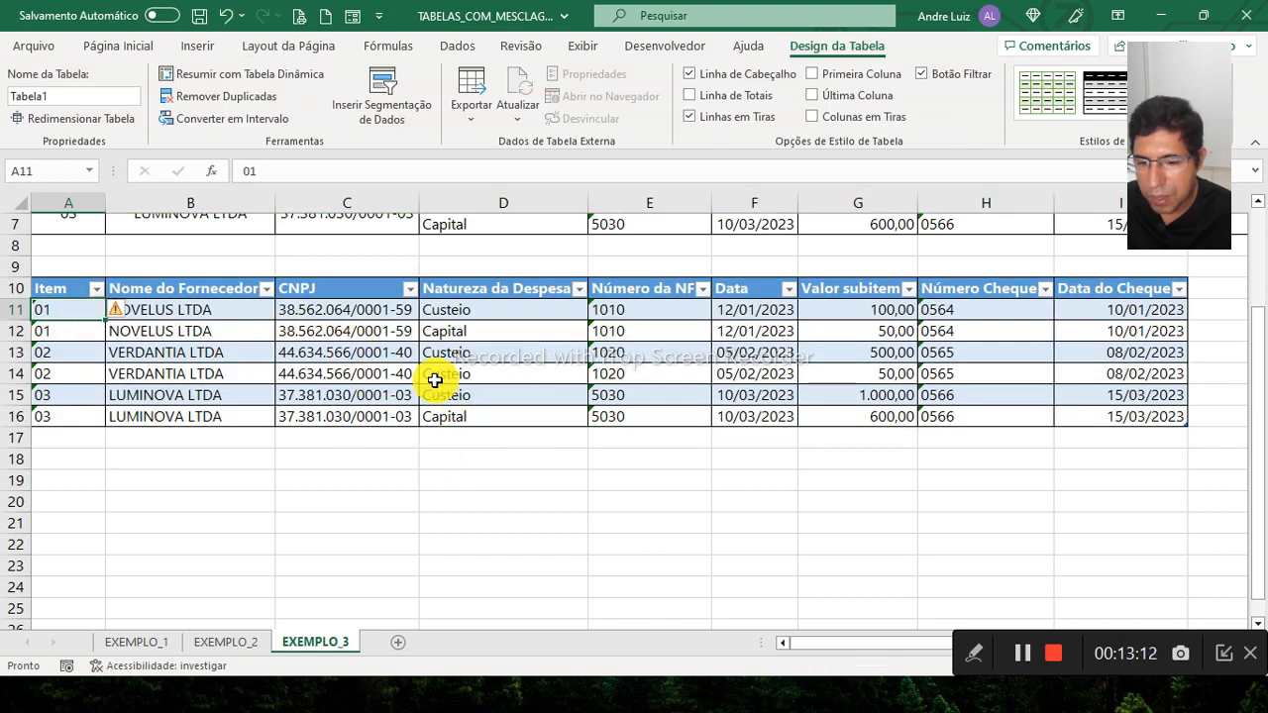
- Create a PivotTable from the new table and place it on the existing sheet EXEMPLO_3 at cell A20
{"action": "left_click", "coordinate": [219, 309]}
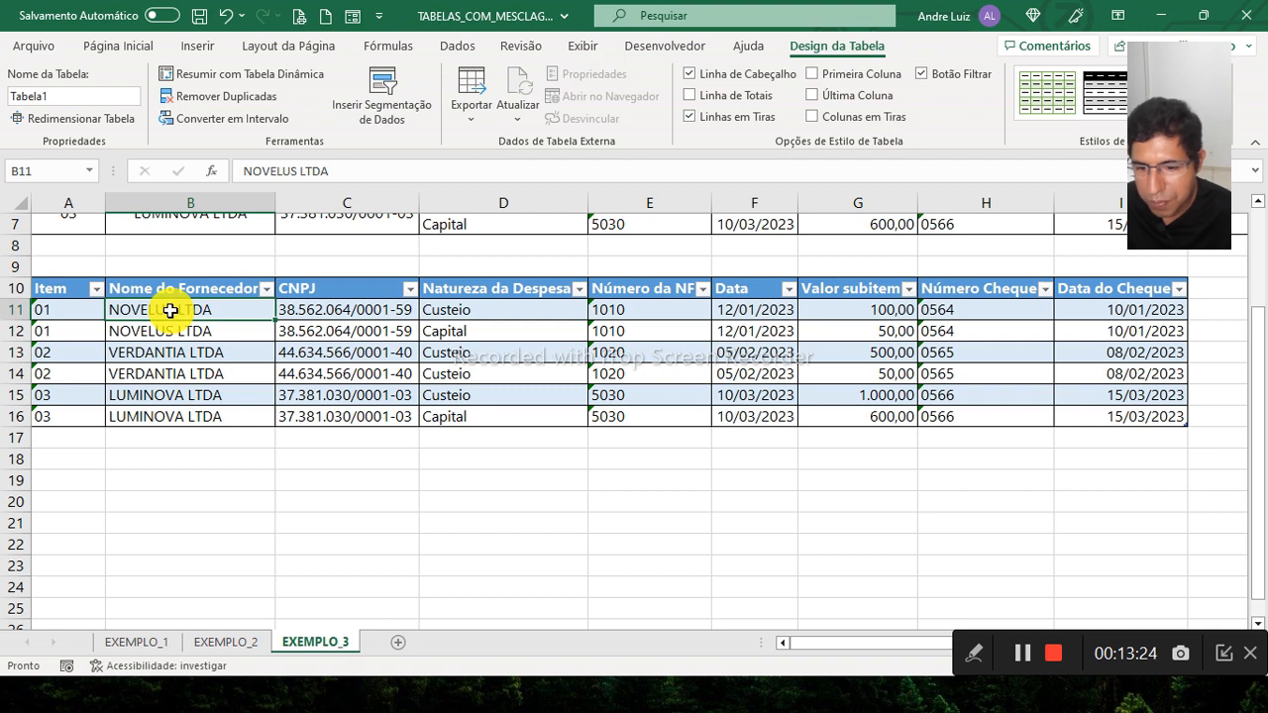
{"action": "left_click", "coordinate": [185, 47]}
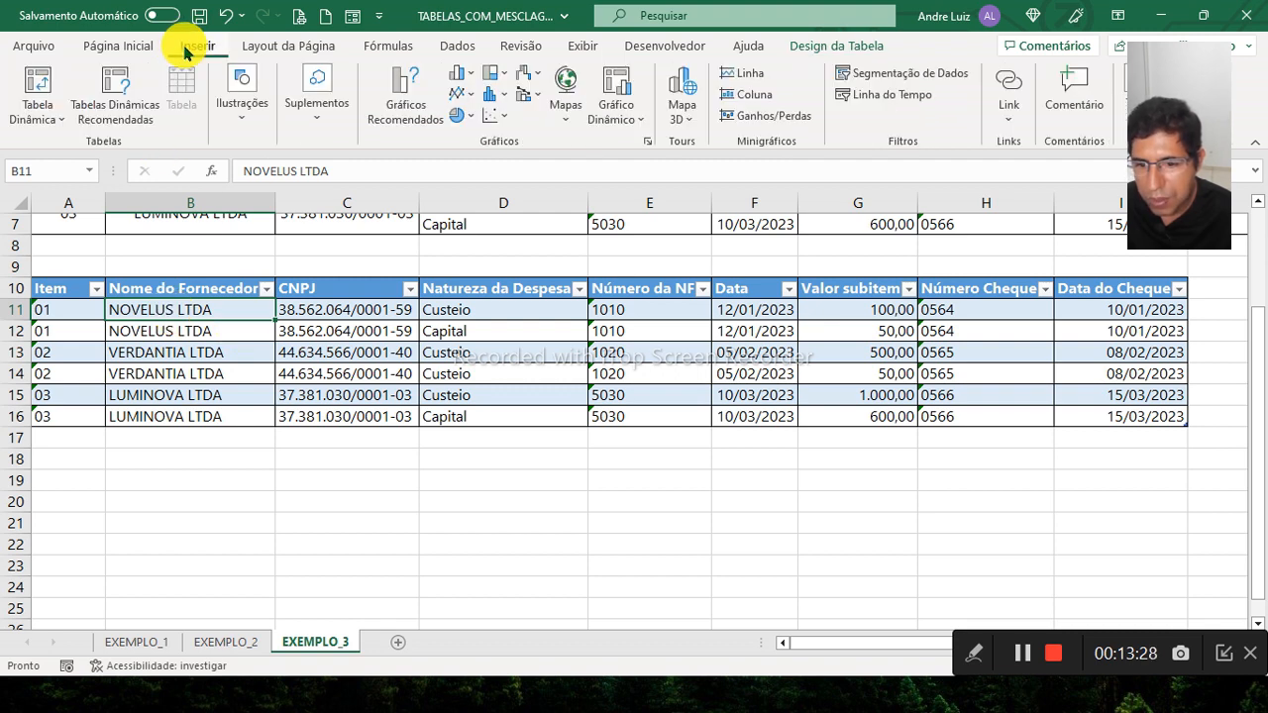
{"action": "left_click", "coordinate": [37, 111]}
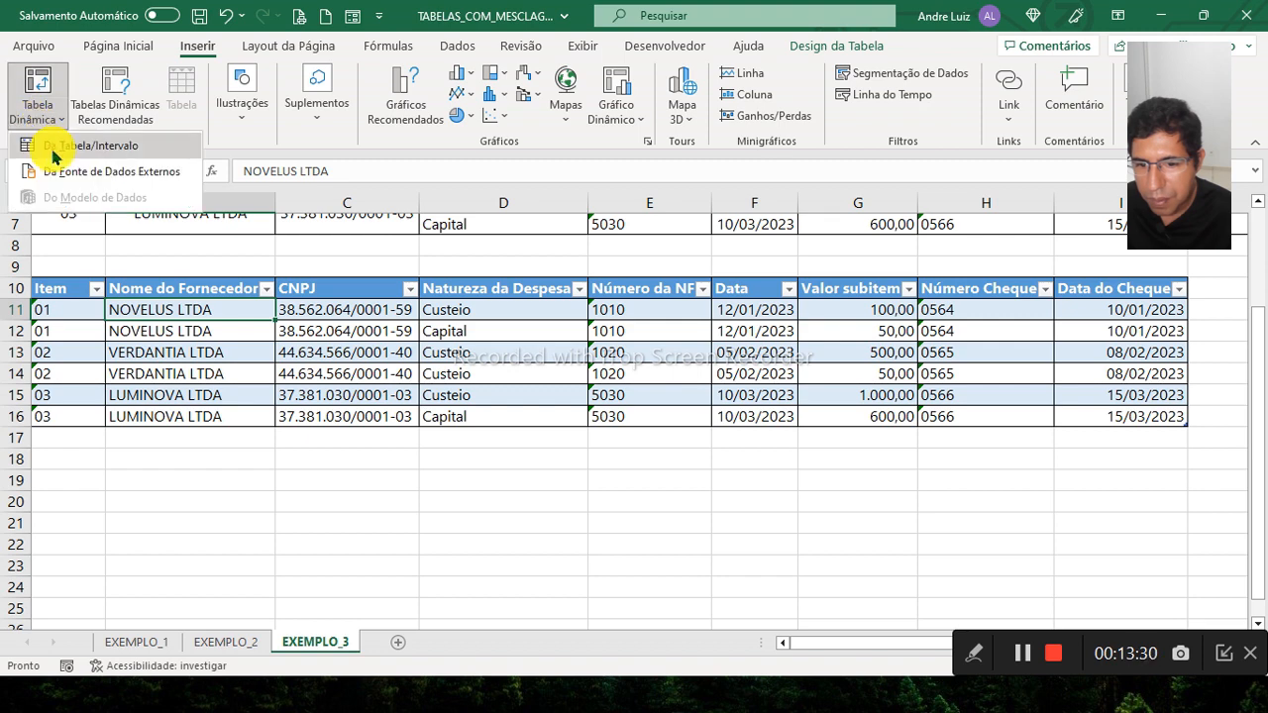
{"action": "left_click", "coordinate": [51, 145]}
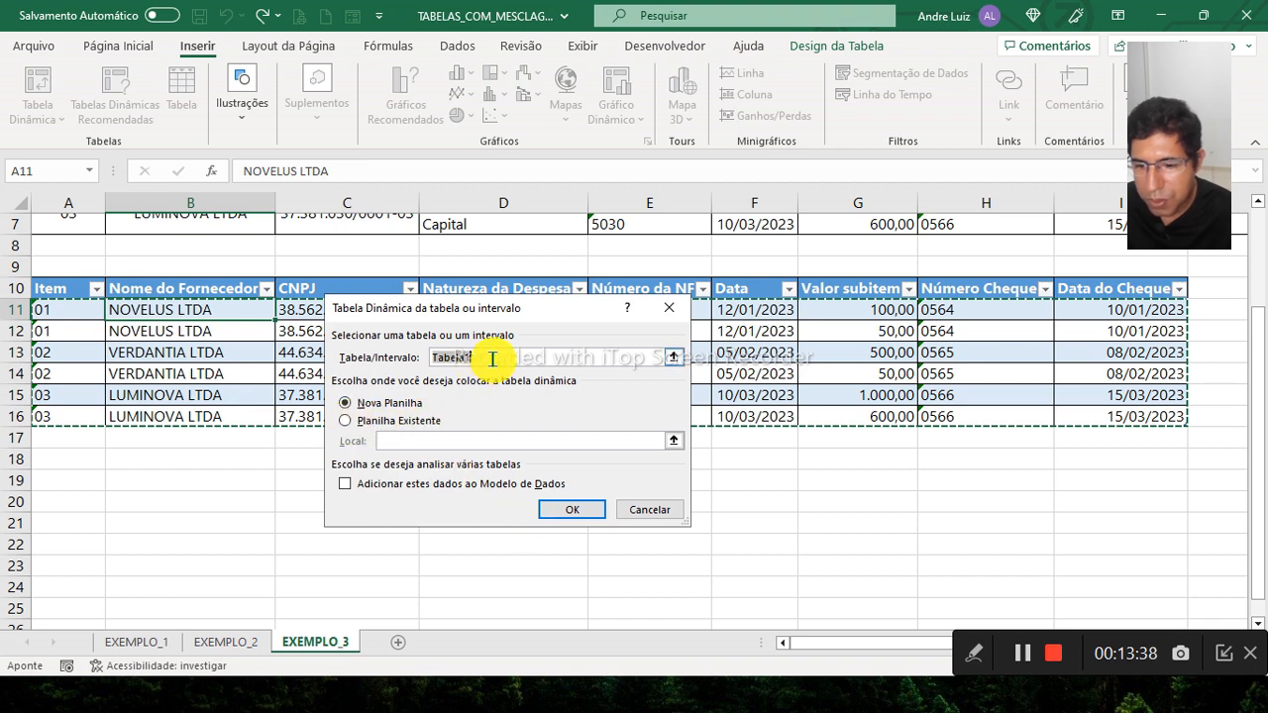
{"action": "left_click", "coordinate": [346, 423]}
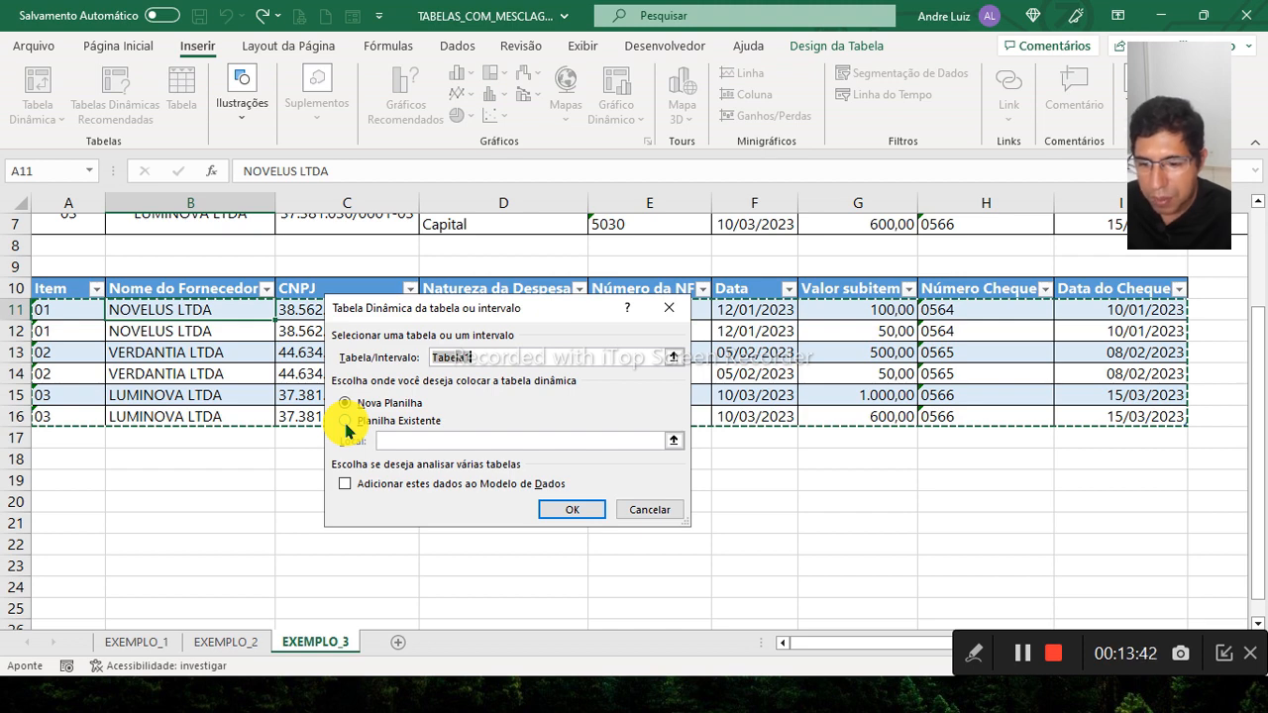
{"action": "left_click", "coordinate": [346, 424]}
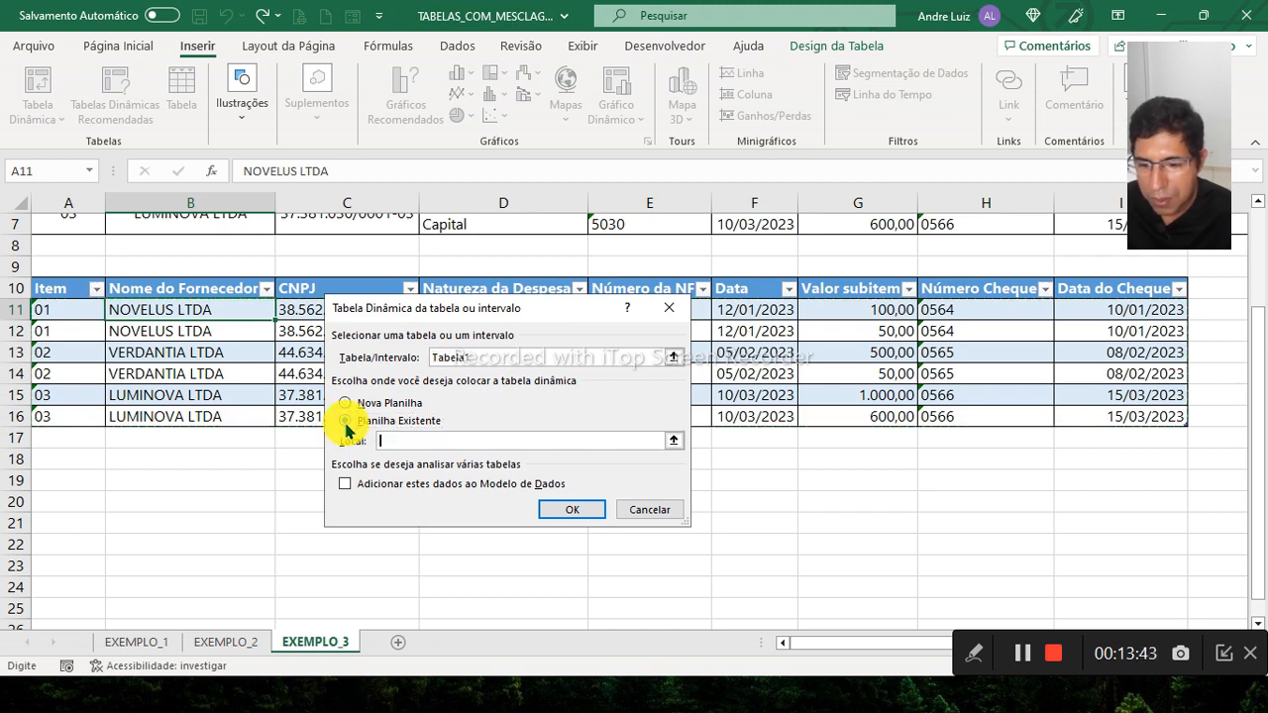
{"action": "left_click", "coordinate": [673, 442]}
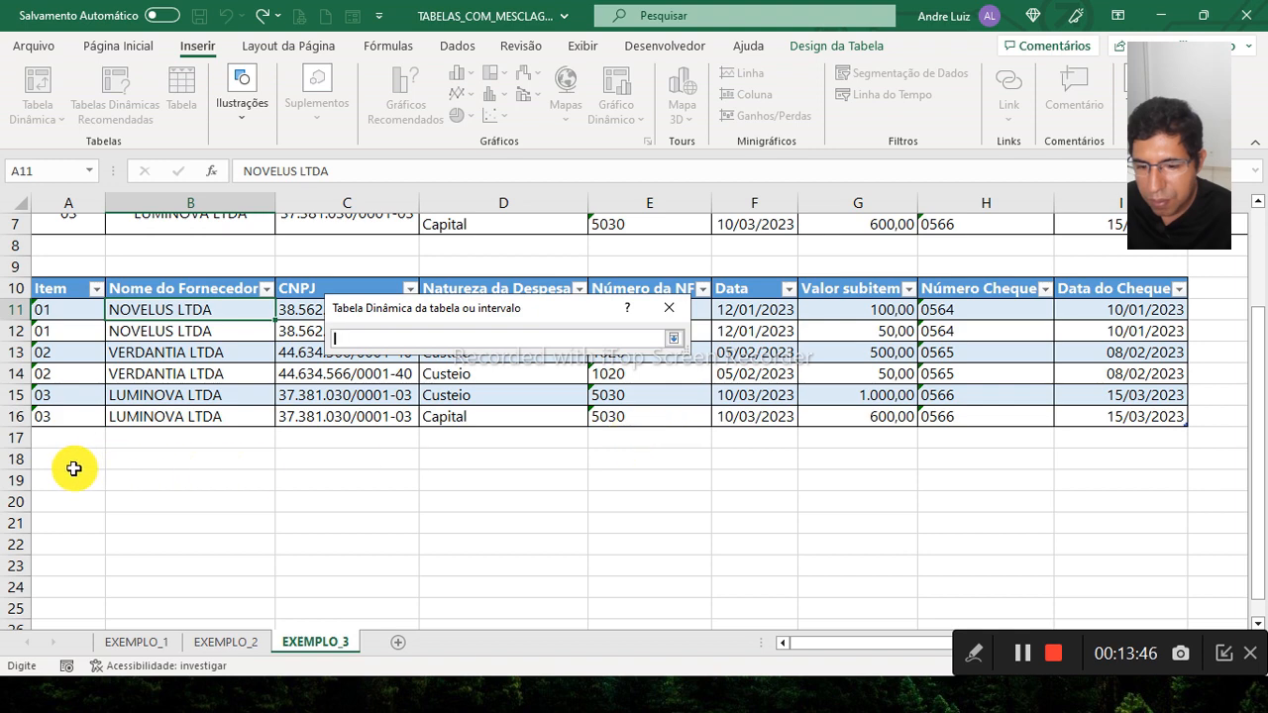
{"action": "left_click", "coordinate": [62, 502]}
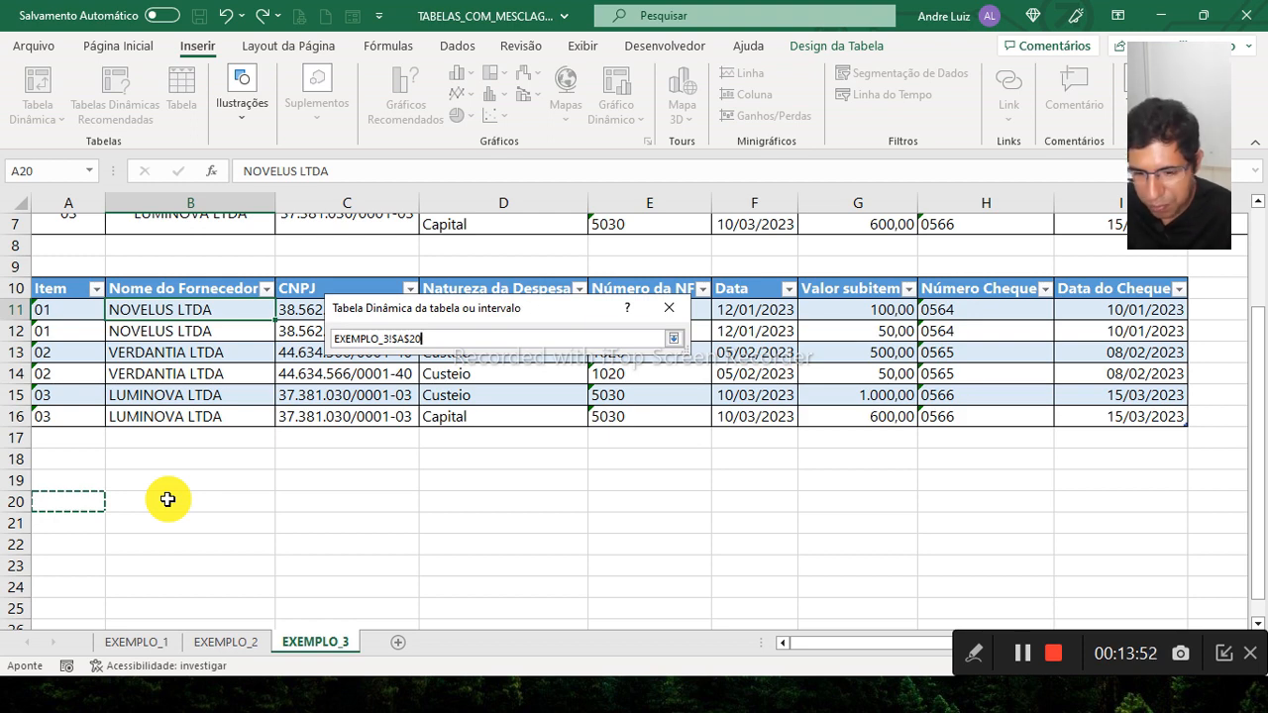
{"action": "left_click", "coordinate": [674, 341]}
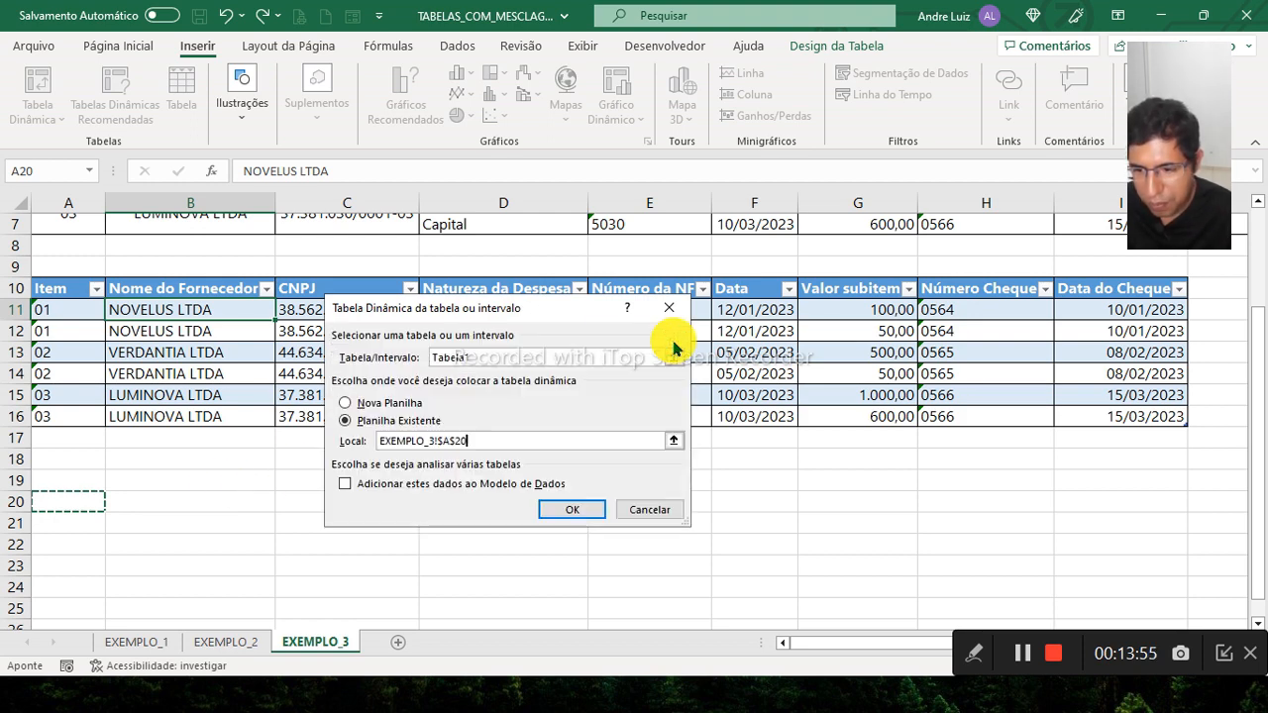
{"action": "left_click", "coordinate": [567, 510]}
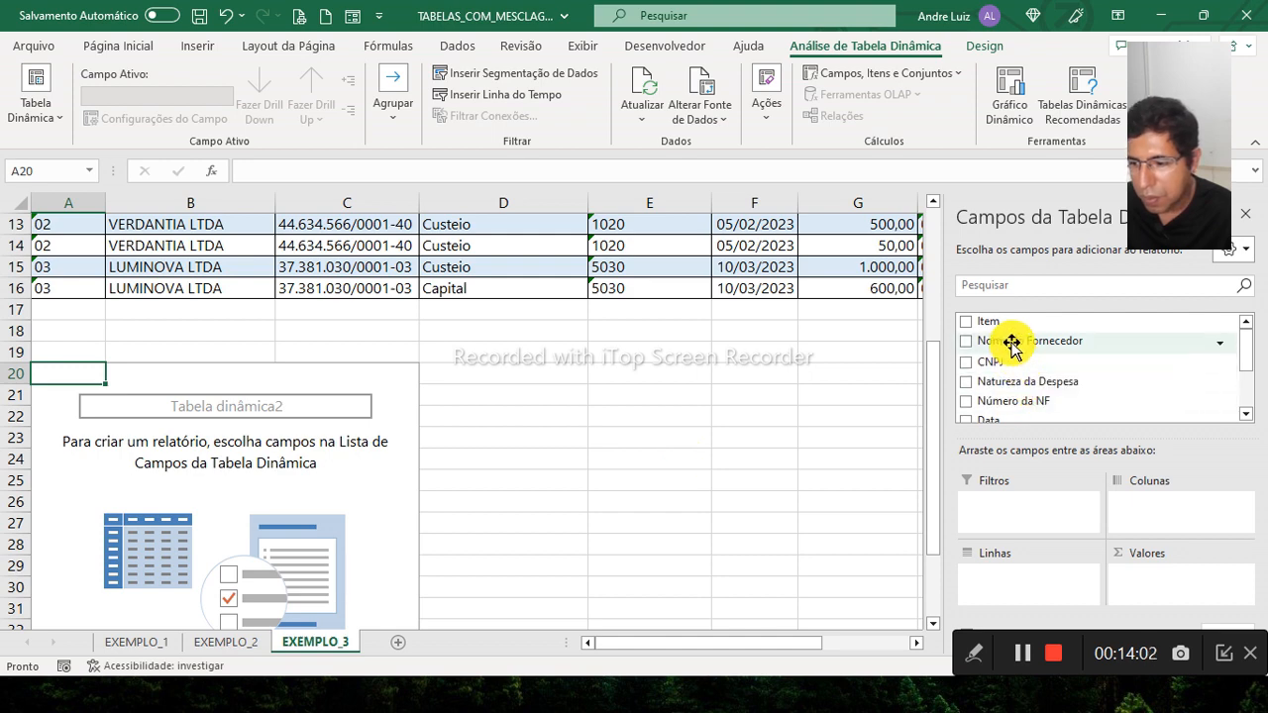
- Add Nome do Fornecedor to the PivotTable's rows and Valor subitem to its values
{"action": "left_click_drag", "start_coordinate": [1017, 343], "coordinate": [1031, 578]}
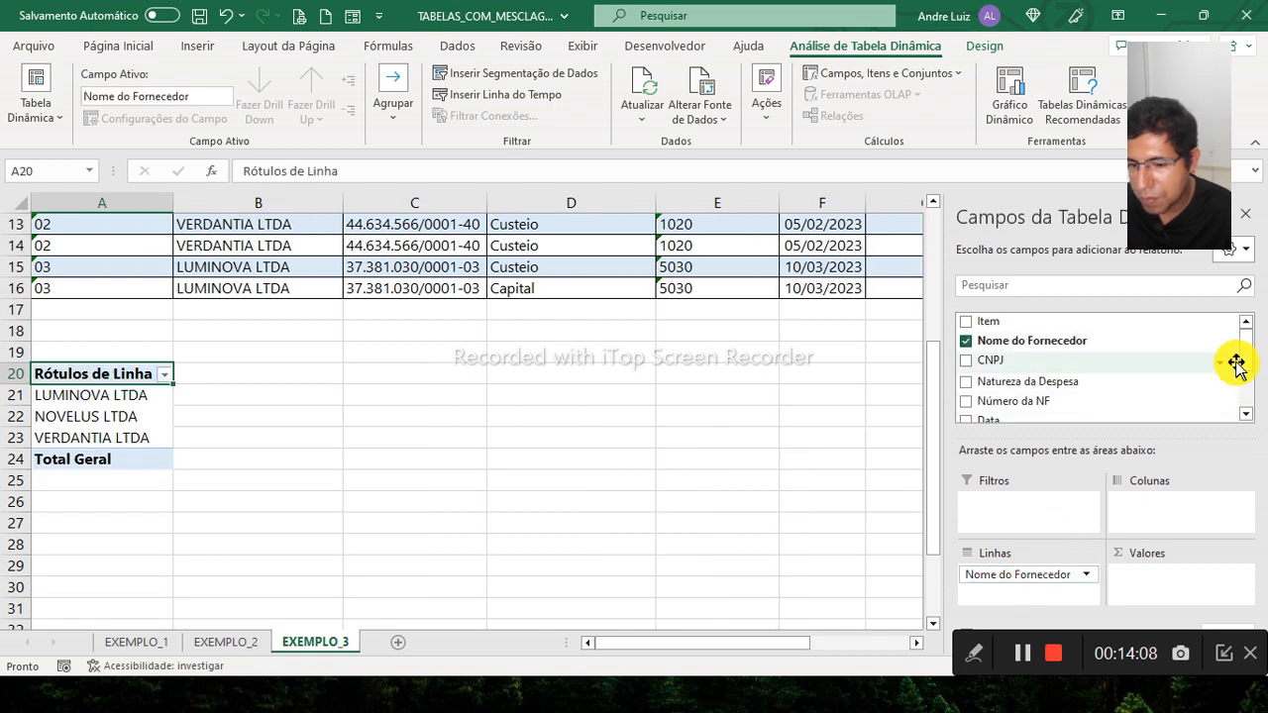
{"action": "scroll", "coordinate": [1237, 377], "scroll_direction": "down", "scroll_amount": 3}
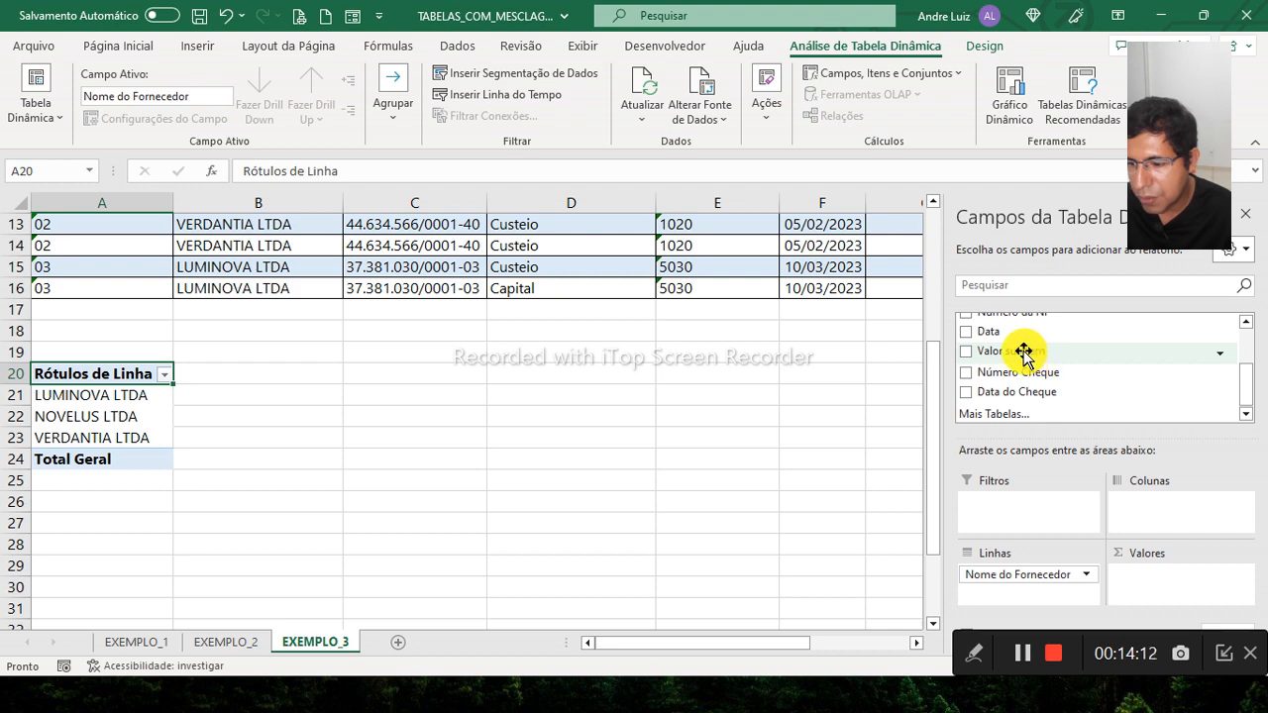
{"action": "left_click_drag", "start_coordinate": [1039, 357], "coordinate": [1173, 582]}
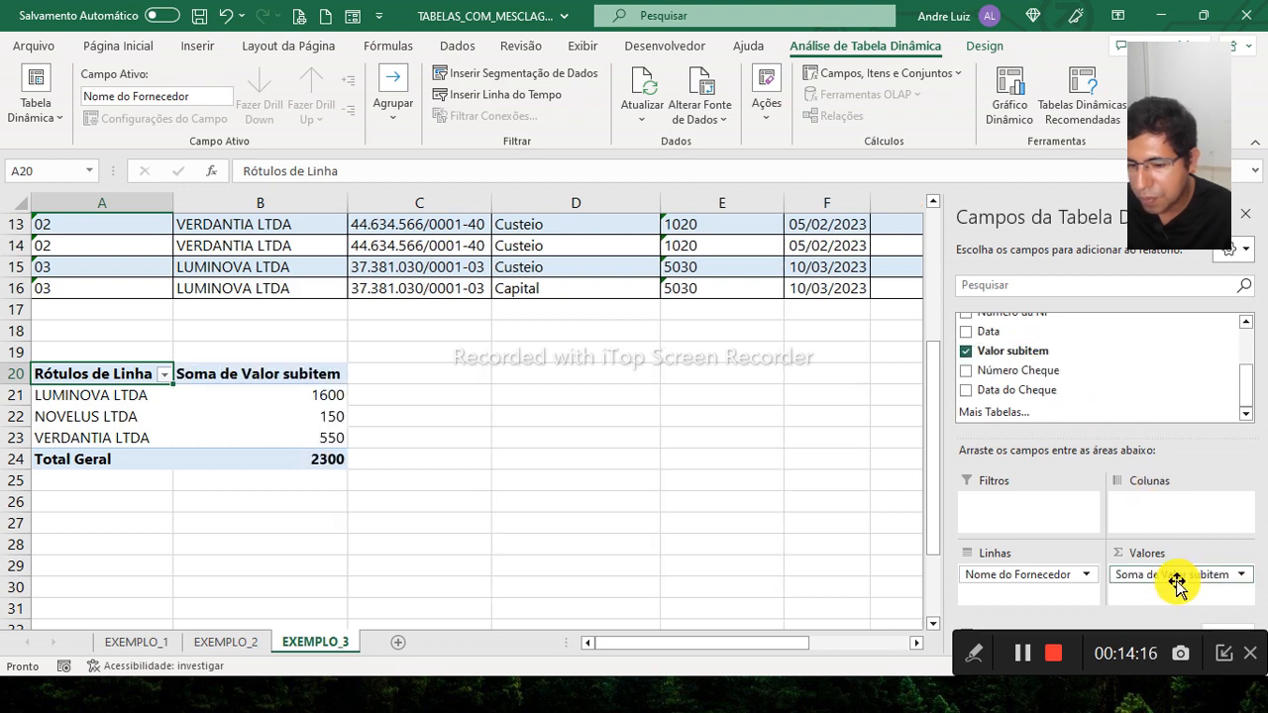
- Format the PivotTable's value field as Contábil with the R$ symbol and 2 decimal places
{"action": "left_click", "coordinate": [1242, 575]}
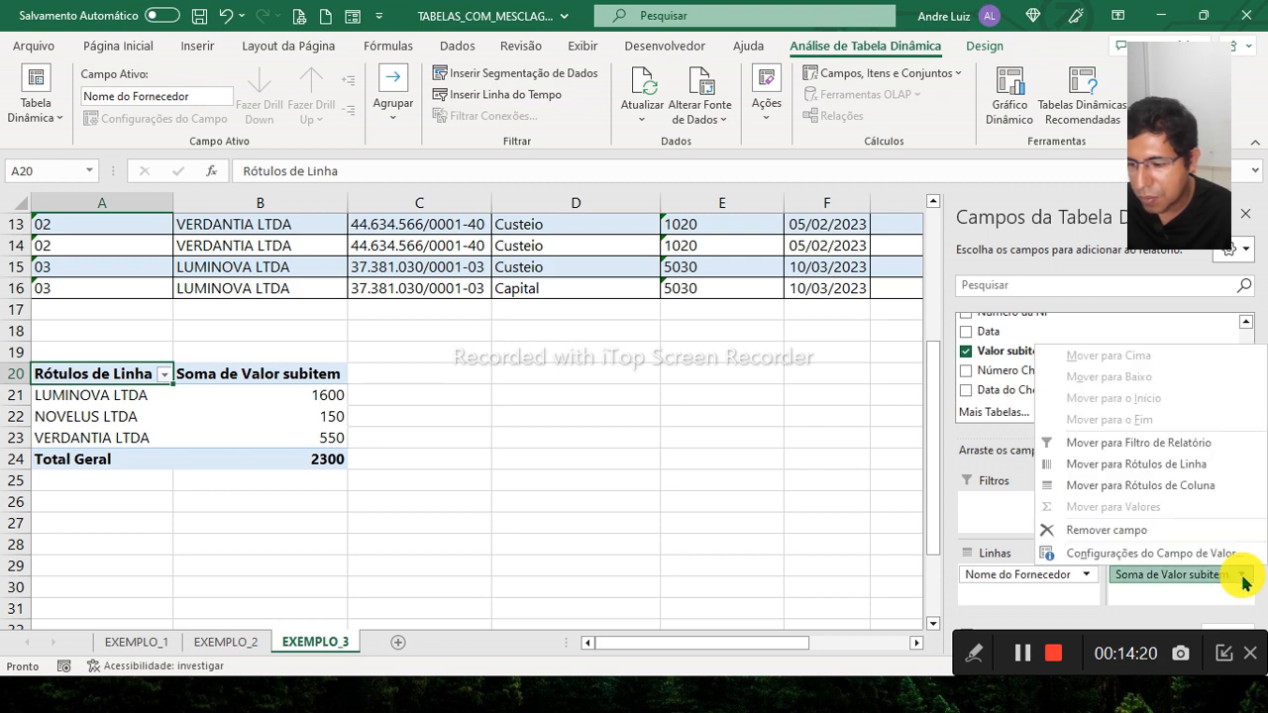
{"action": "left_click", "coordinate": [1227, 563]}
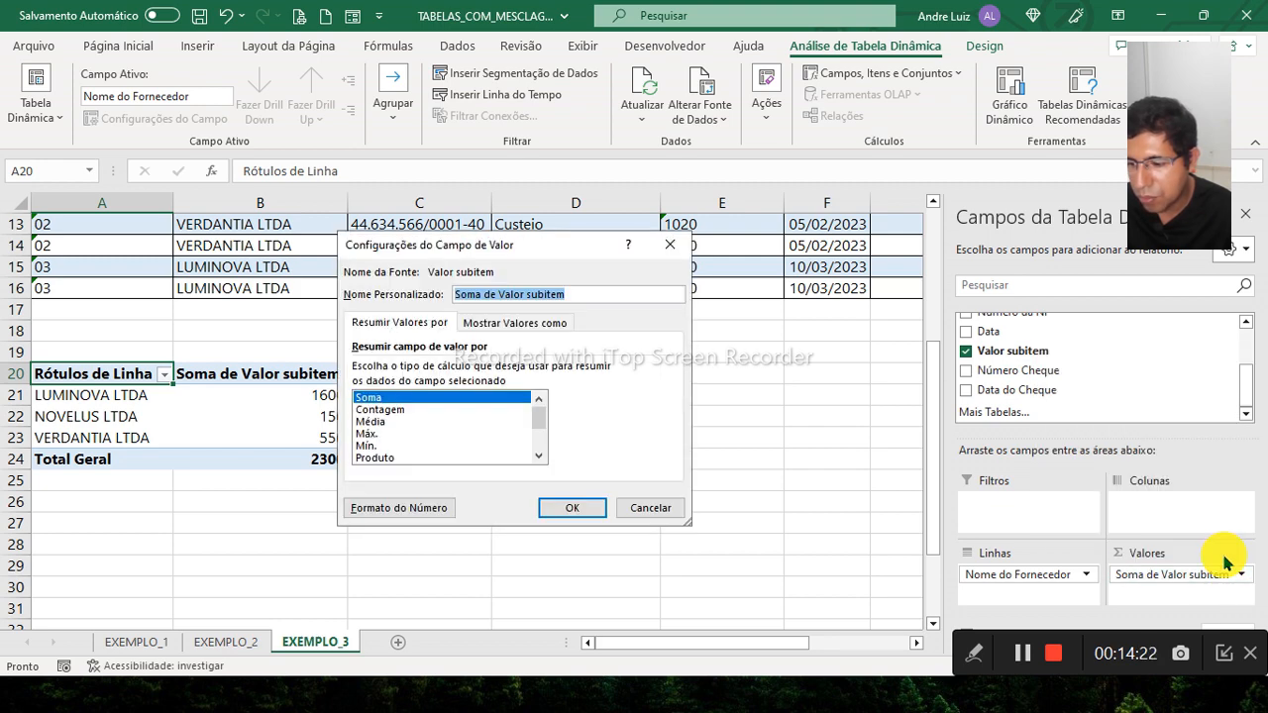
{"action": "left_click", "coordinate": [420, 510]}
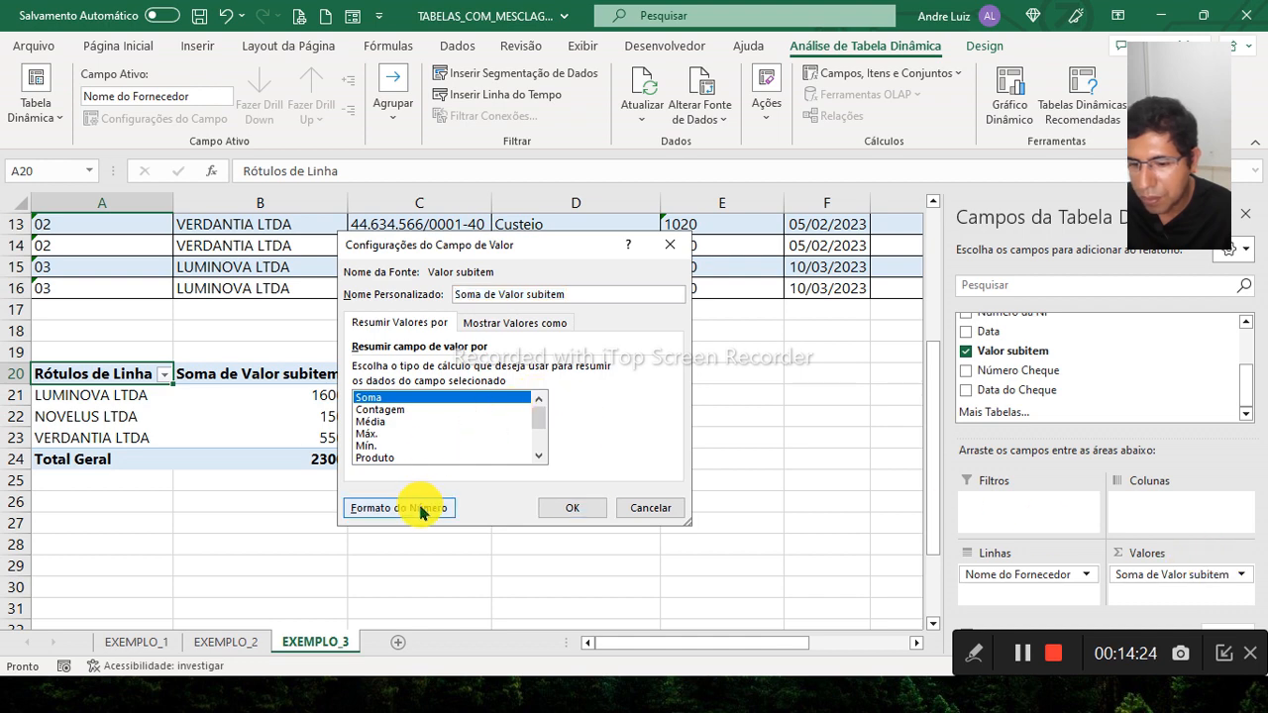
{"action": "left_click", "coordinate": [303, 276]}
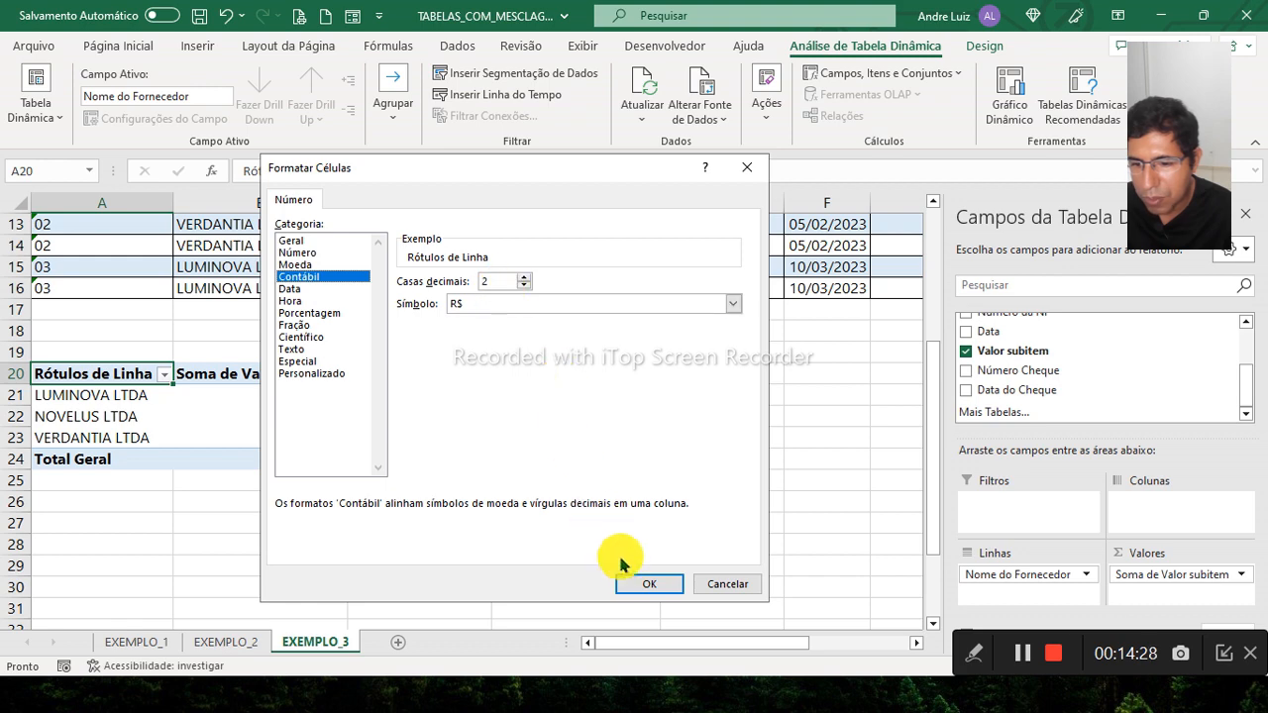
{"action": "left_click", "coordinate": [633, 586]}
{"action": "left_click", "coordinate": [639, 585]}
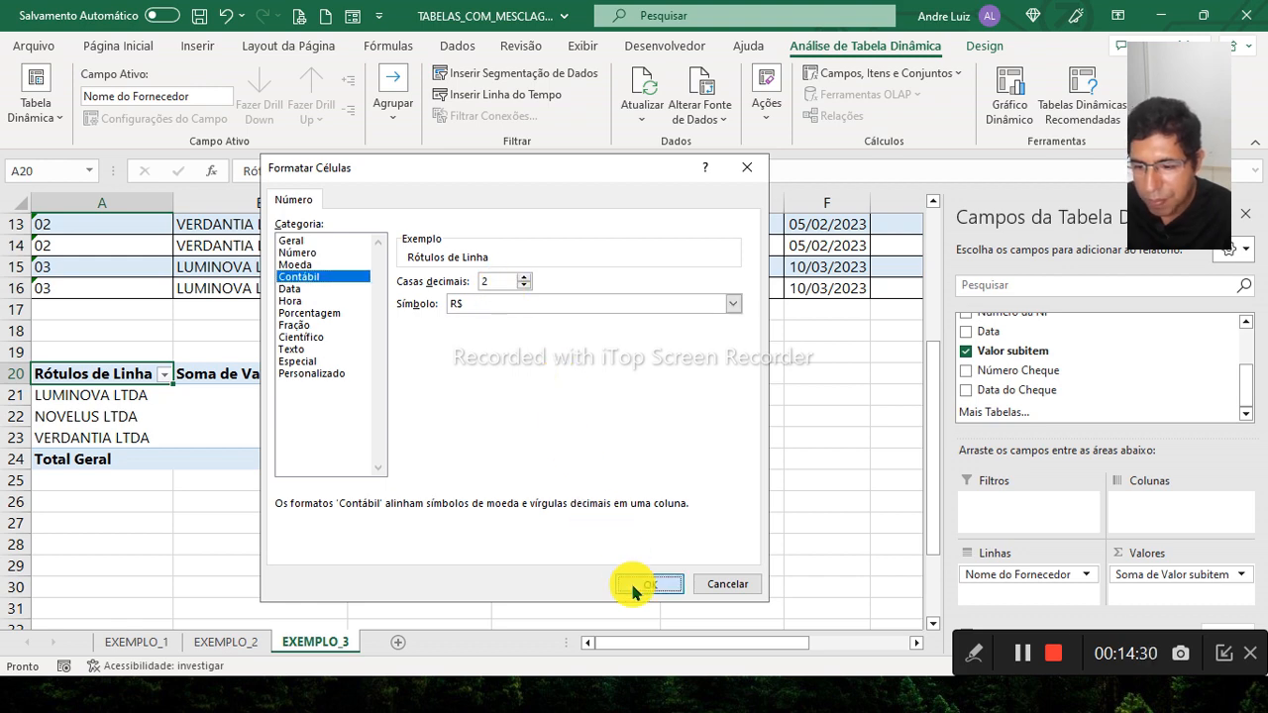
{"action": "left_click", "coordinate": [575, 509]}
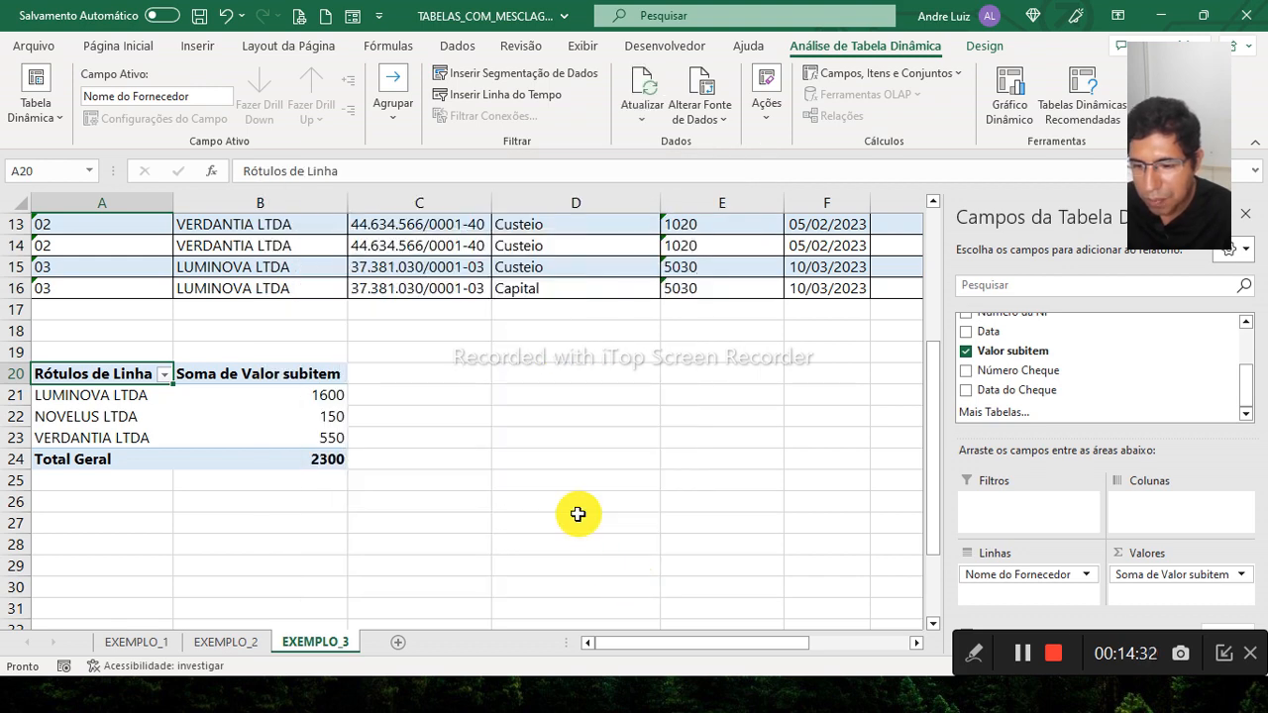
- Rename the PivotTable's value column header in B20 as Total
{"action": "key", "text": "Right"}
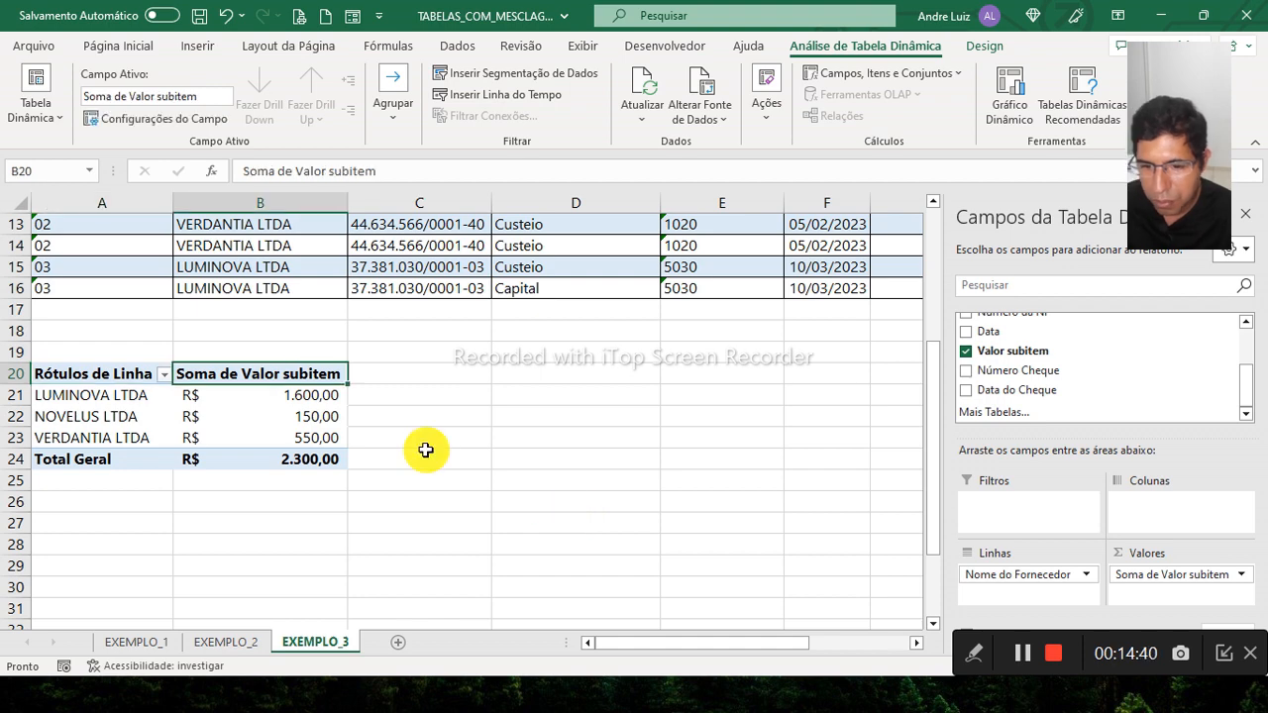
{"action": "type", "text": "tOTA"}
{"action": "key", "text": "BackSpace"}
{"action": "key", "text": "BackSpace"}
{"action": "key", "text": "BackSpace"}
{"action": "key", "text": "BackSpace"}
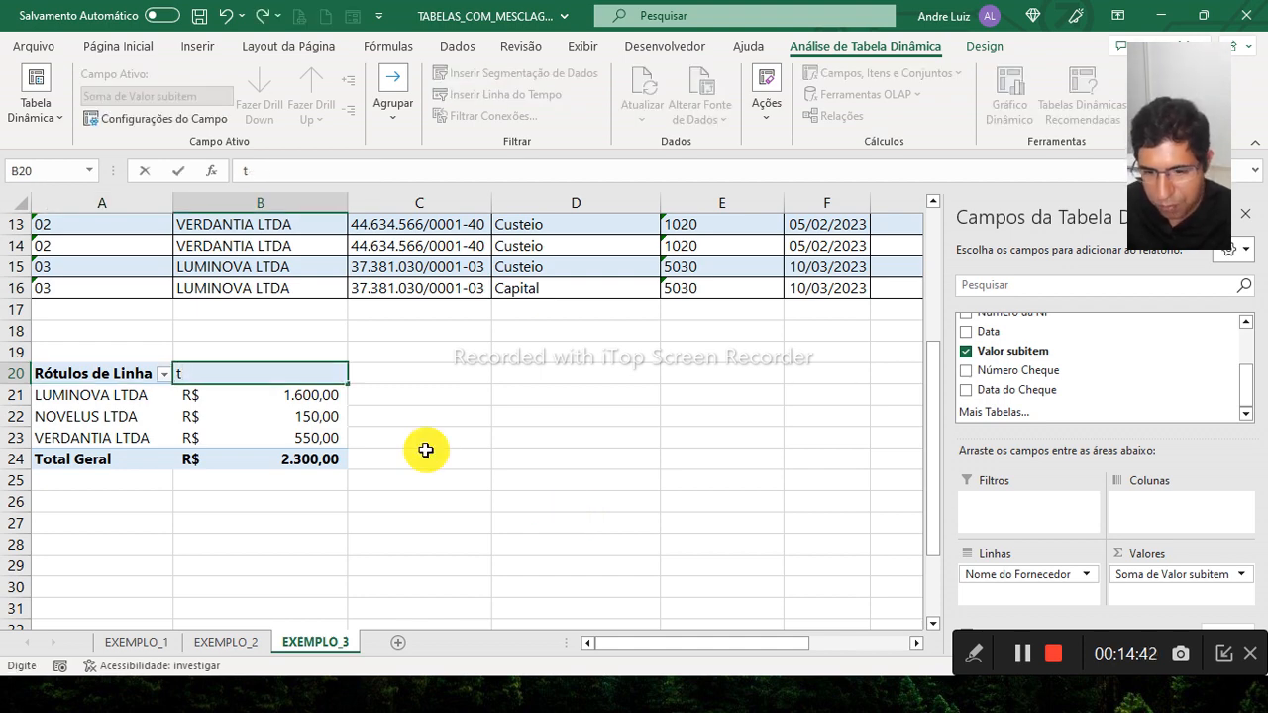
{"action": "type", "text": "Total"}
{"action": "key", "text": "Return"}
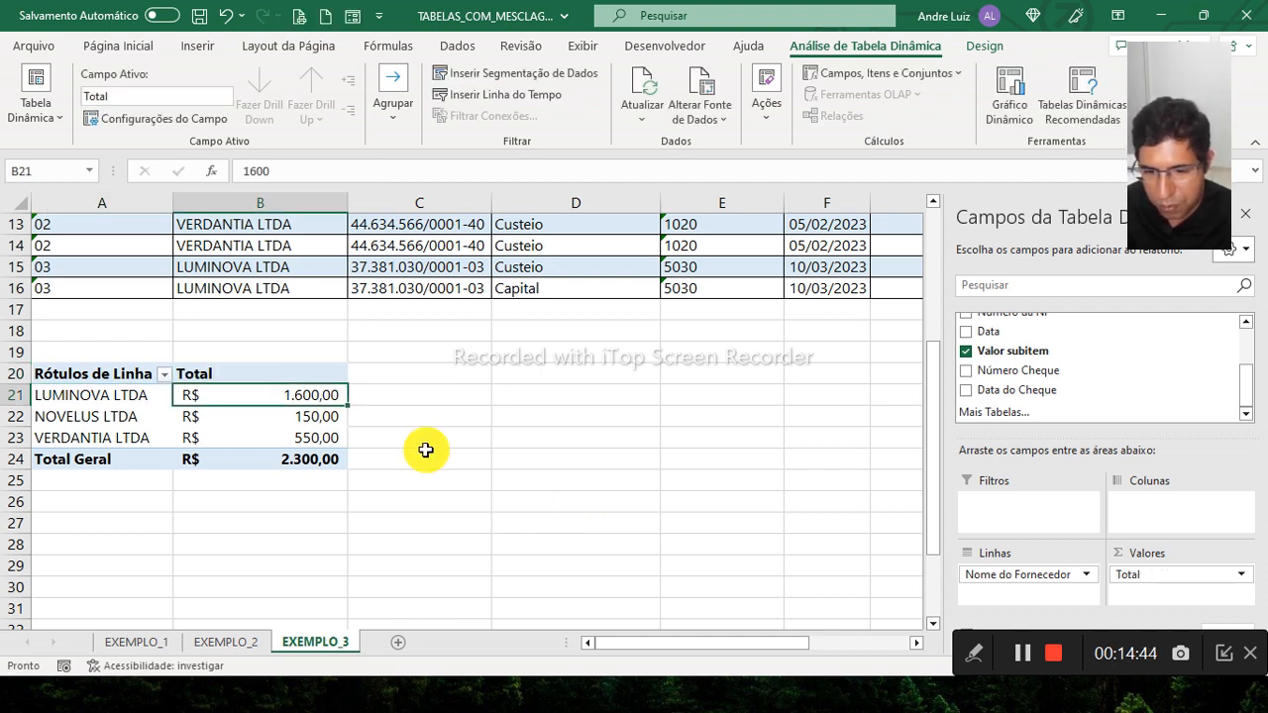
- Rename the PivotTable's row label header in A20 as Fornecedores and close the PivotTable field list
{"action": "left_click", "coordinate": [110, 375]}
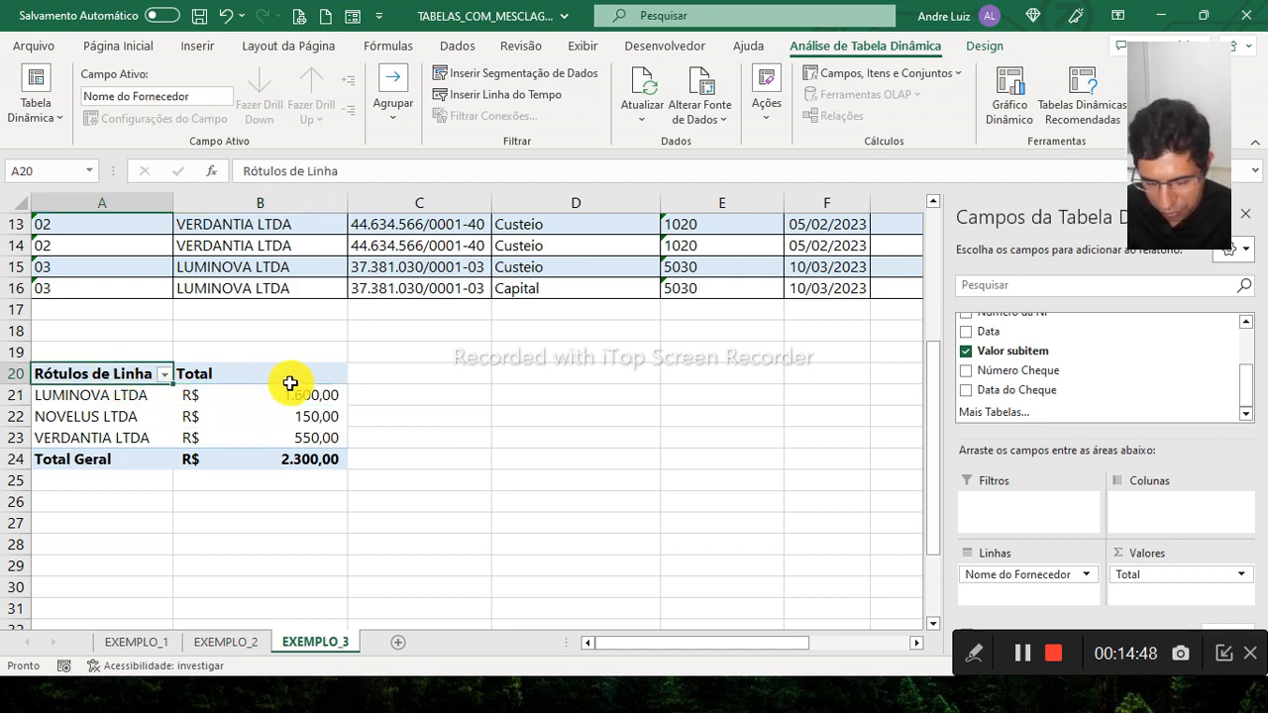
{"action": "type", "text": "For"}
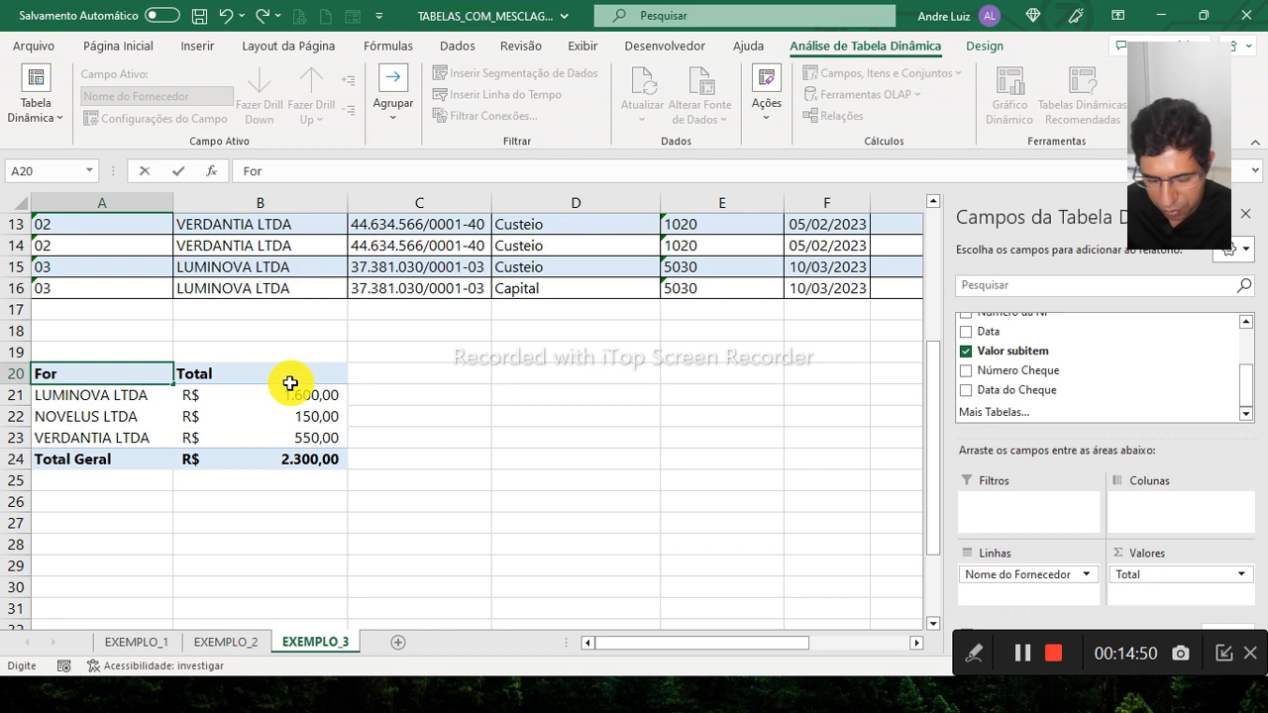
{"action": "type", "text": "necedore"}
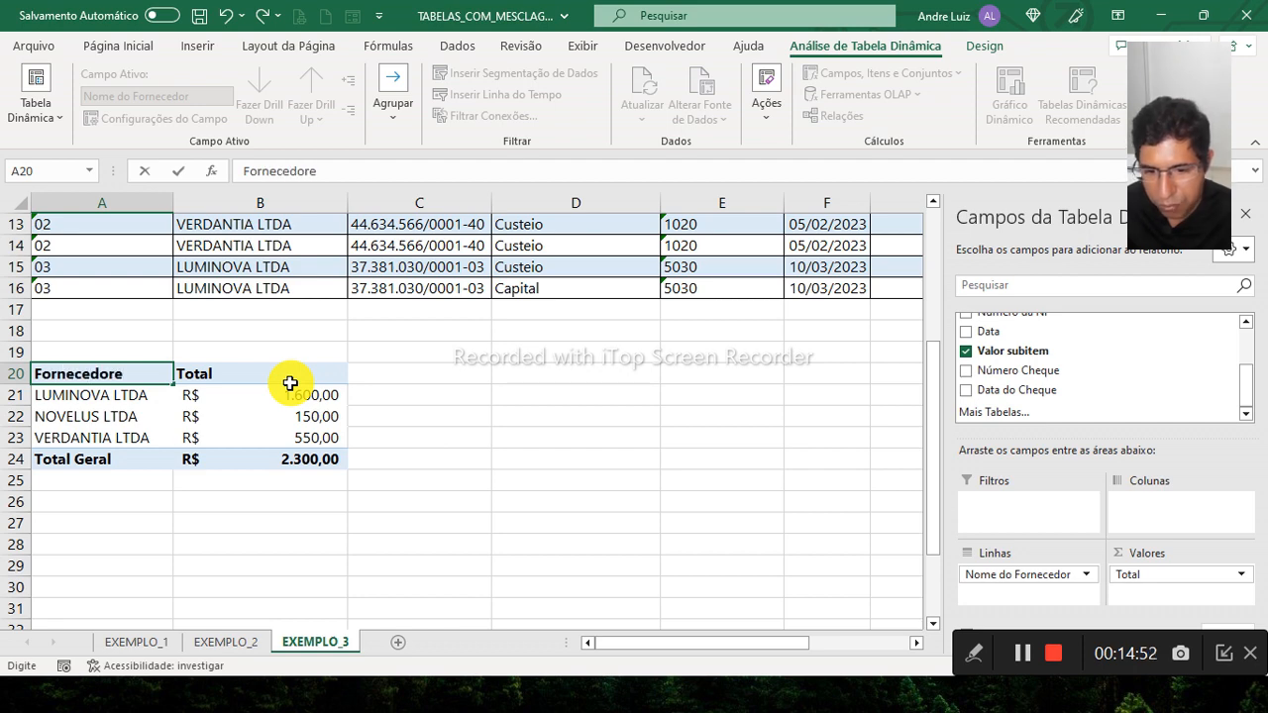
{"action": "type", "text": "s"}
{"action": "key", "text": "Return"}
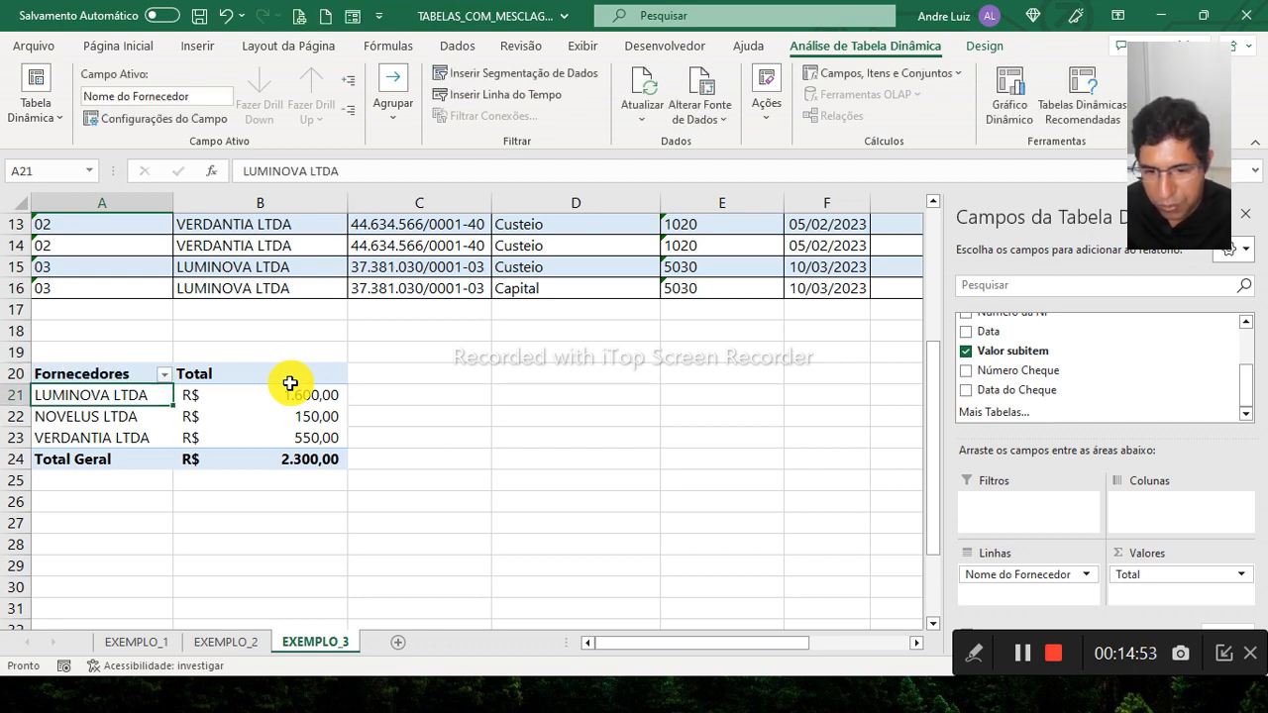
{"action": "left_click", "coordinate": [1250, 220]}
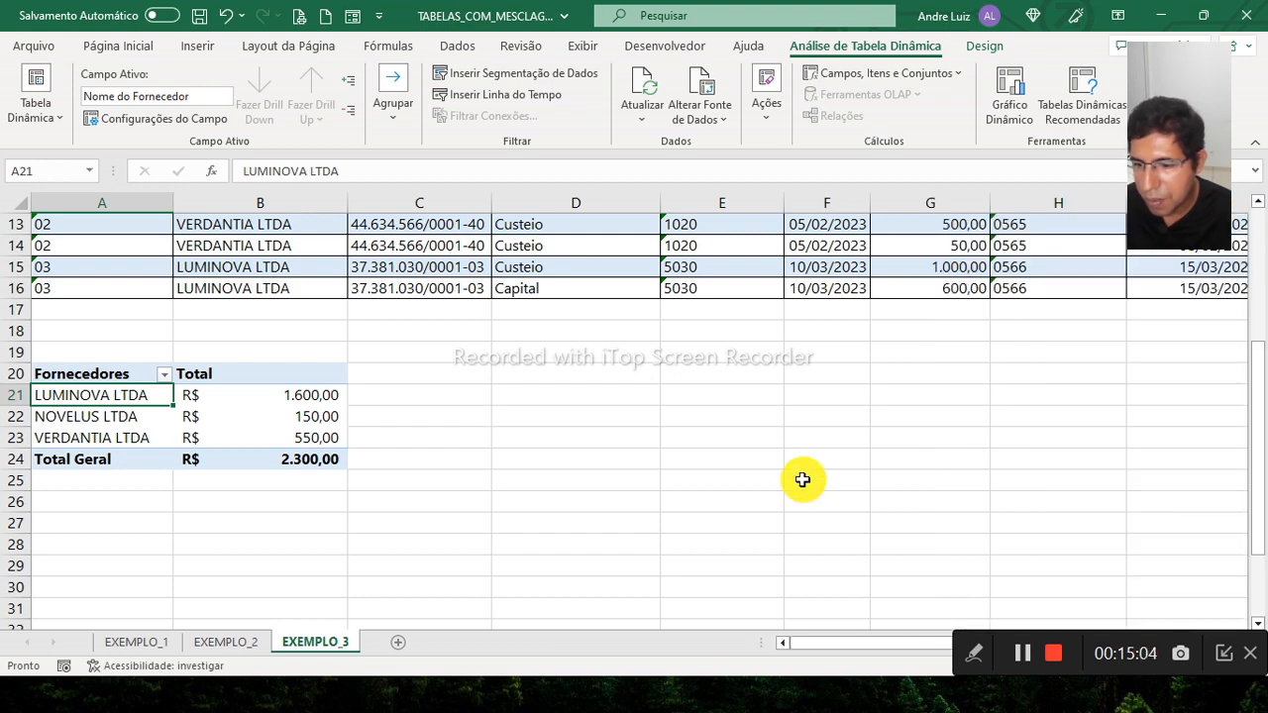
- Add a new blank row to the end of the formatted table, directly below row 16
{"action": "left_click", "coordinate": [370, 334]}
{"action": "scroll", "coordinate": [421, 401], "scroll_direction": "up", "scroll_amount": 2}
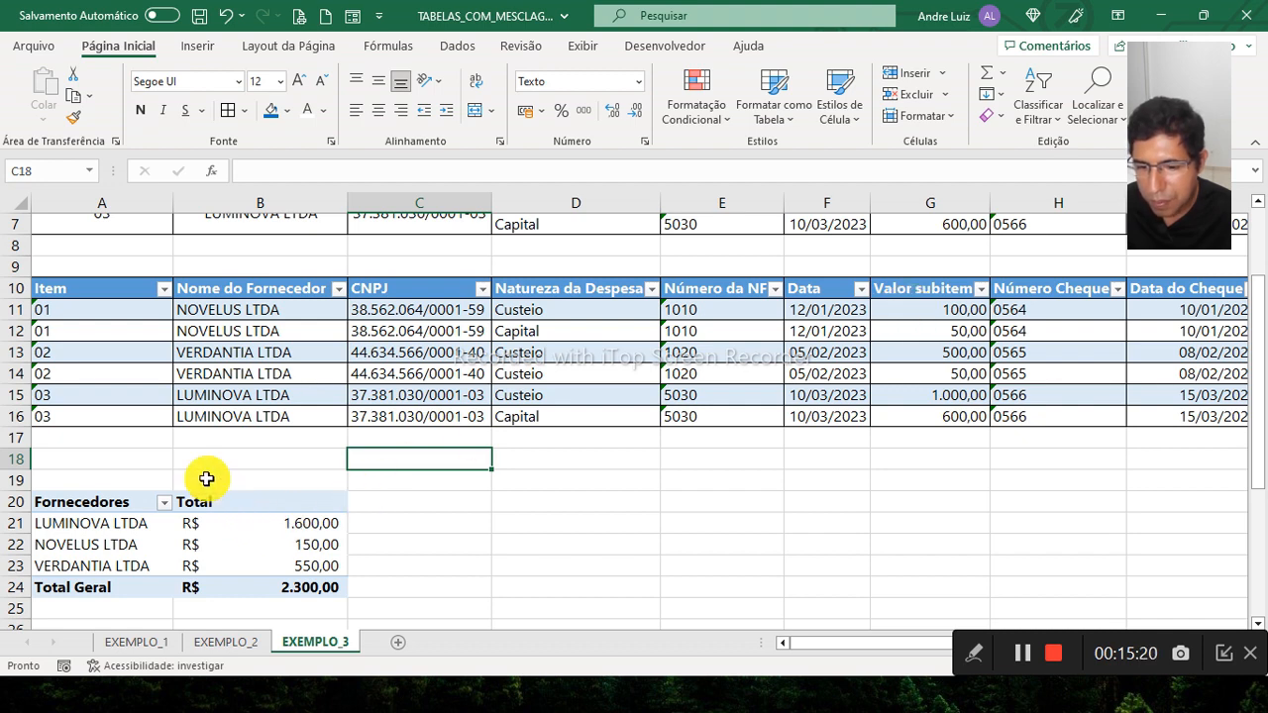
{"action": "left_click", "coordinate": [133, 422]}
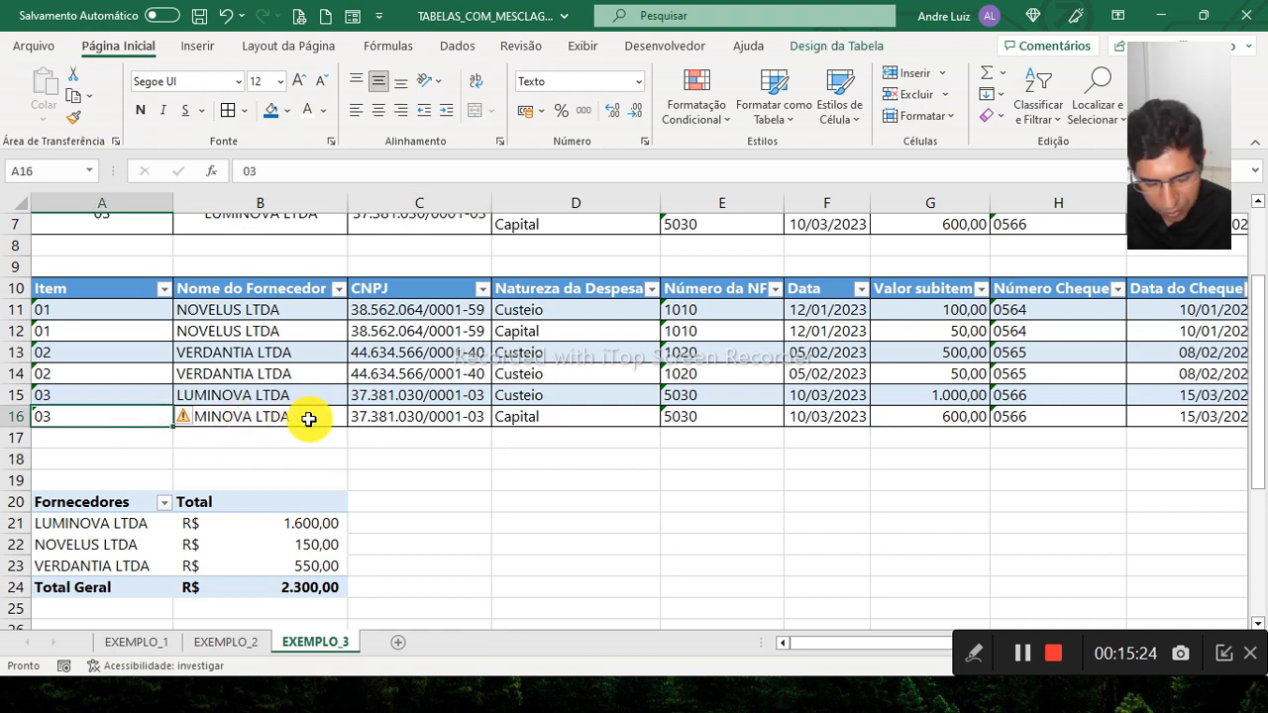
{"action": "key", "text": "Right"}
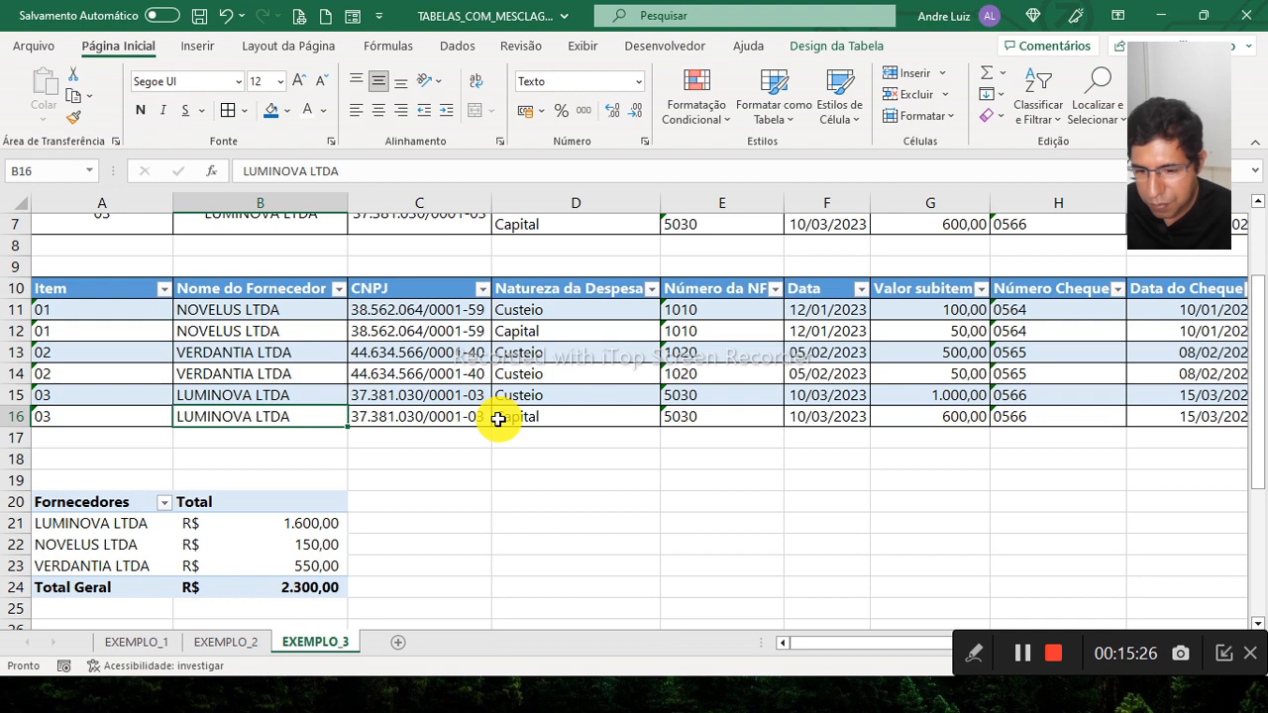
{"action": "key", "text": "Right"}
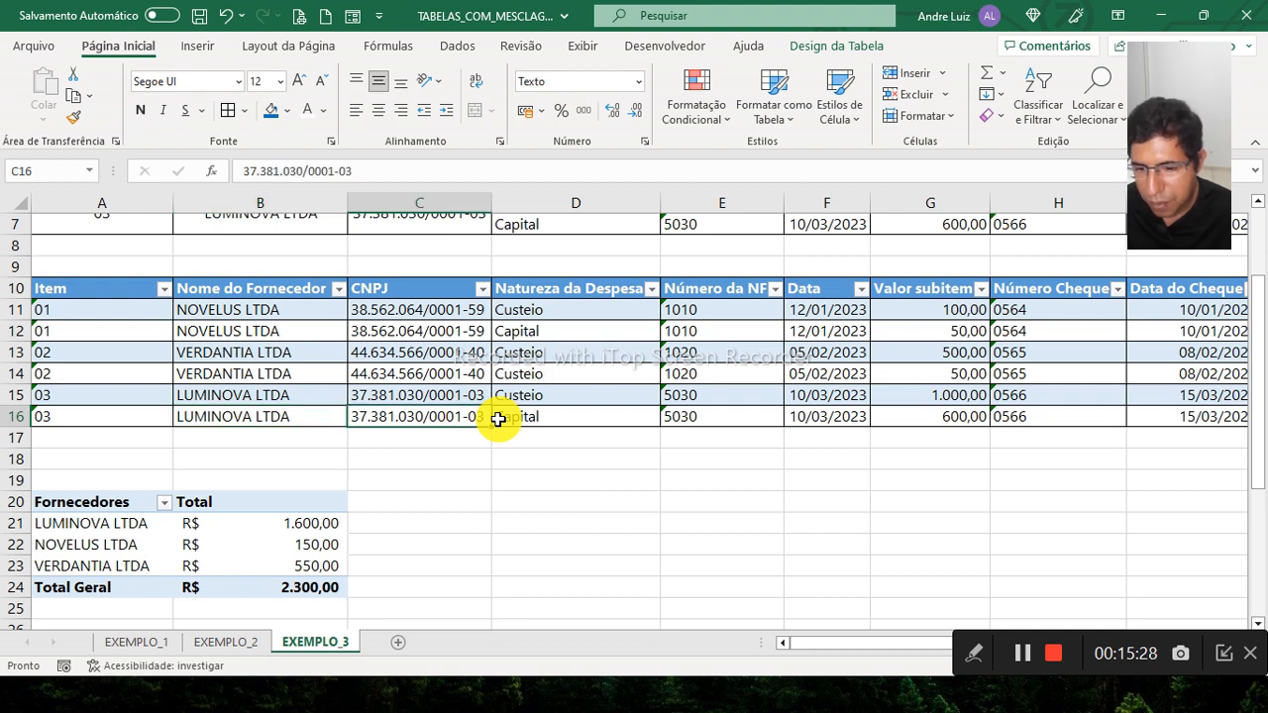
{"action": "key", "text": "Right"}
{"action": "key", "text": "Right"}
{"action": "key", "text": "Right"}
{"action": "key", "text": "Right"}
{"action": "key", "text": "Right"}
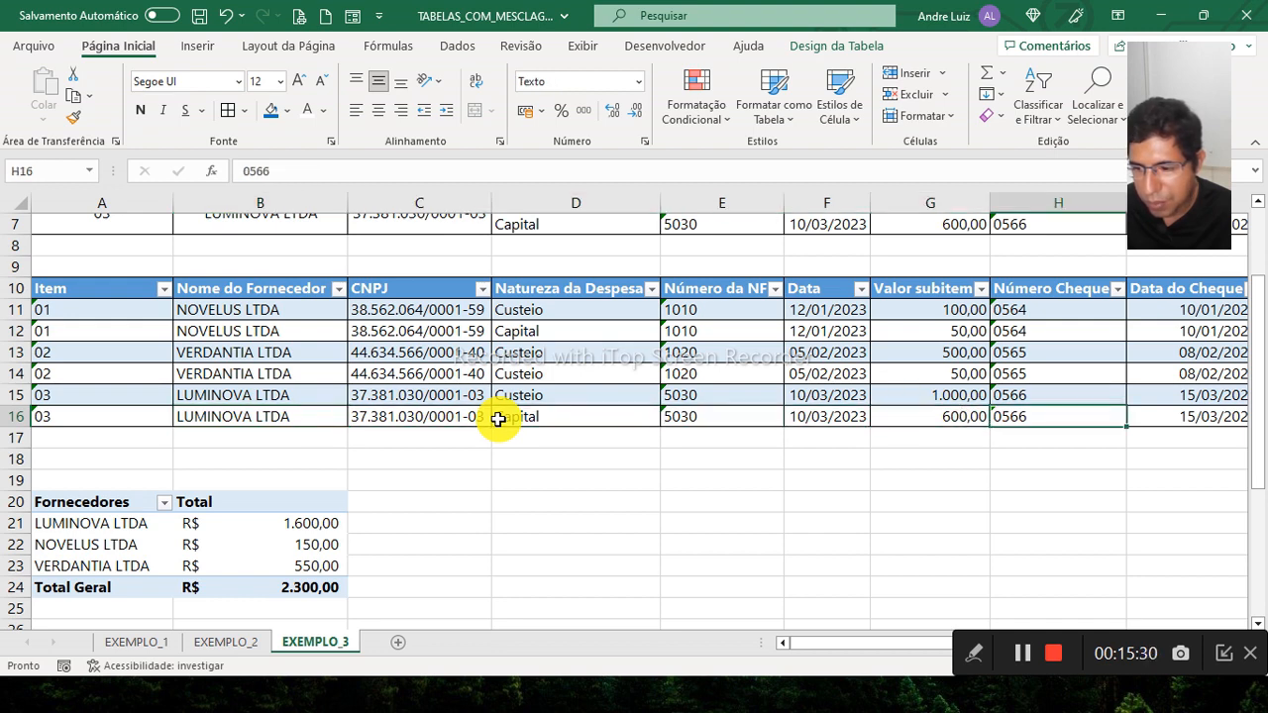
{"action": "key", "text": "Right"}
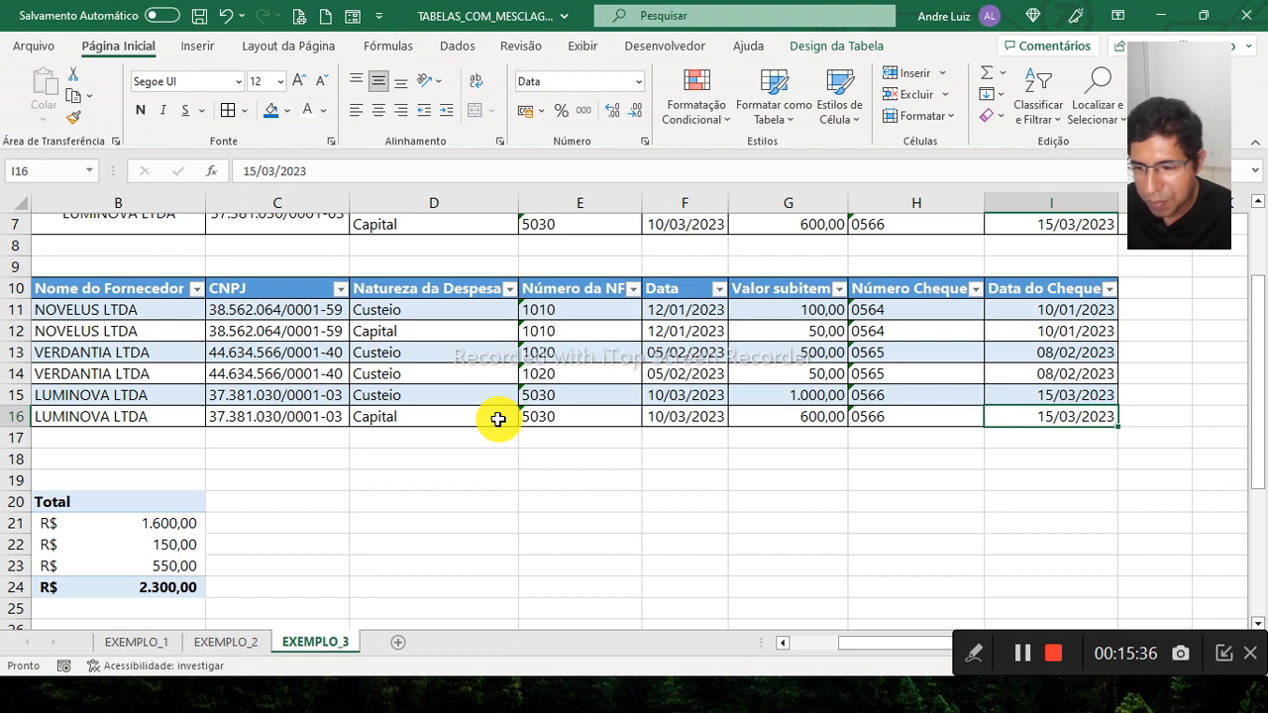
{"action": "left_click", "coordinate": [486, 419]}
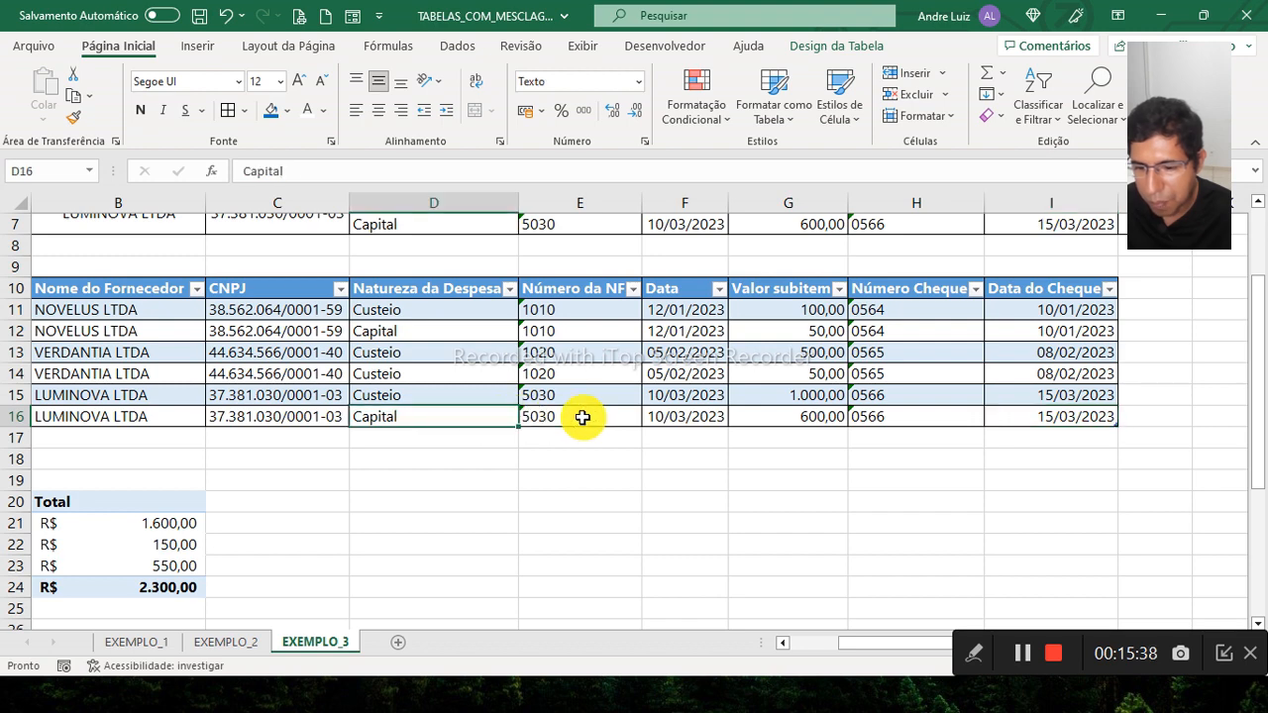
{"action": "key", "text": "Right"}
{"action": "key", "text": "Right"}
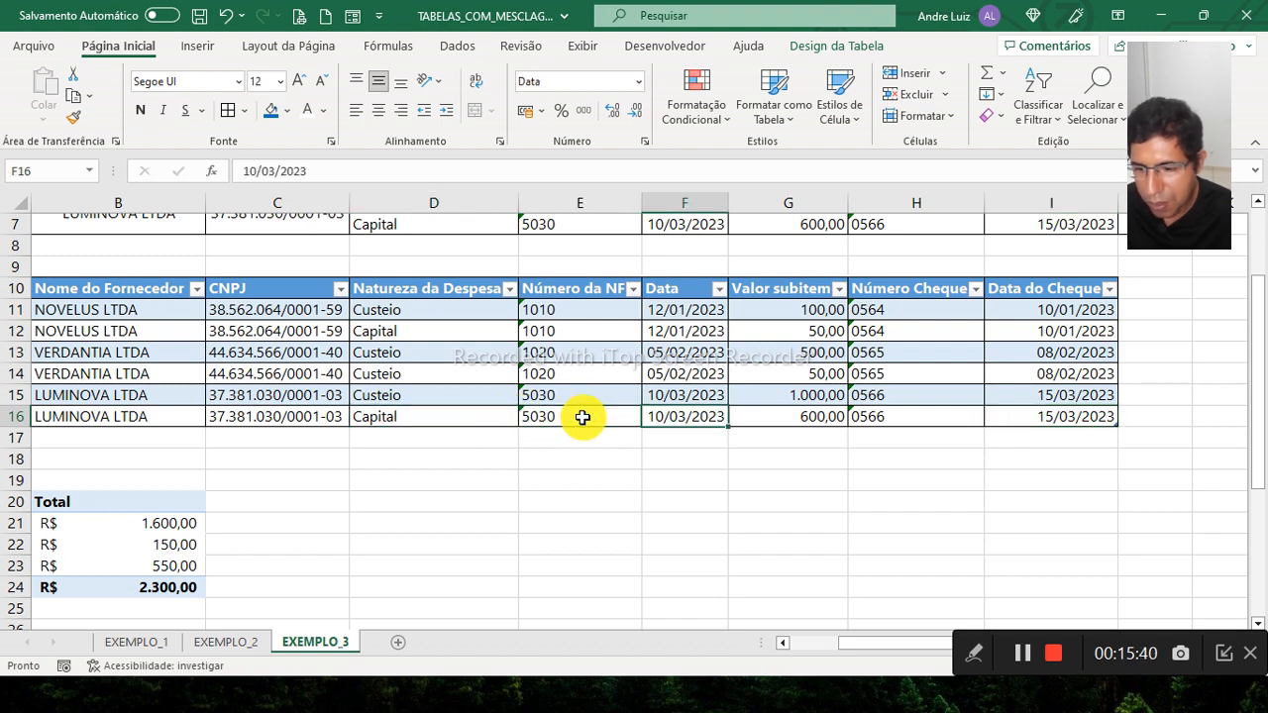
{"action": "key", "text": "Right"}
{"action": "key", "text": "Right"}
{"action": "key", "text": "Right"}
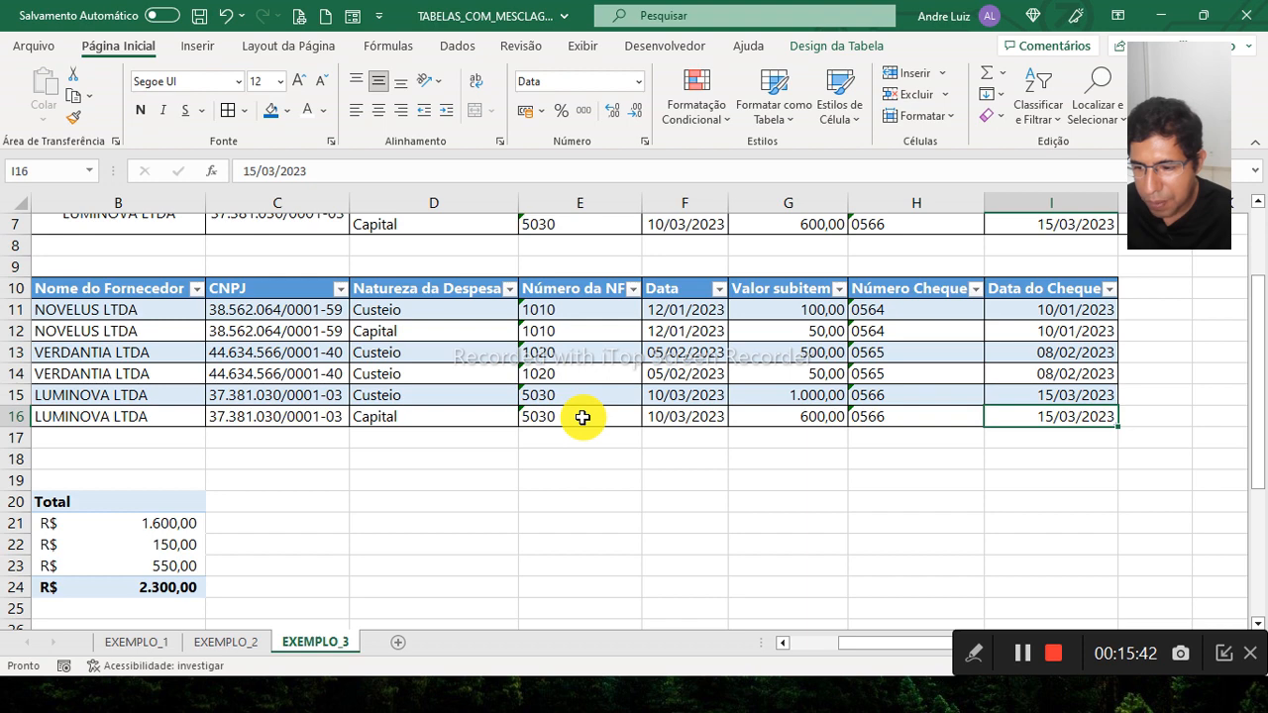
{"action": "key", "text": "Tab"}
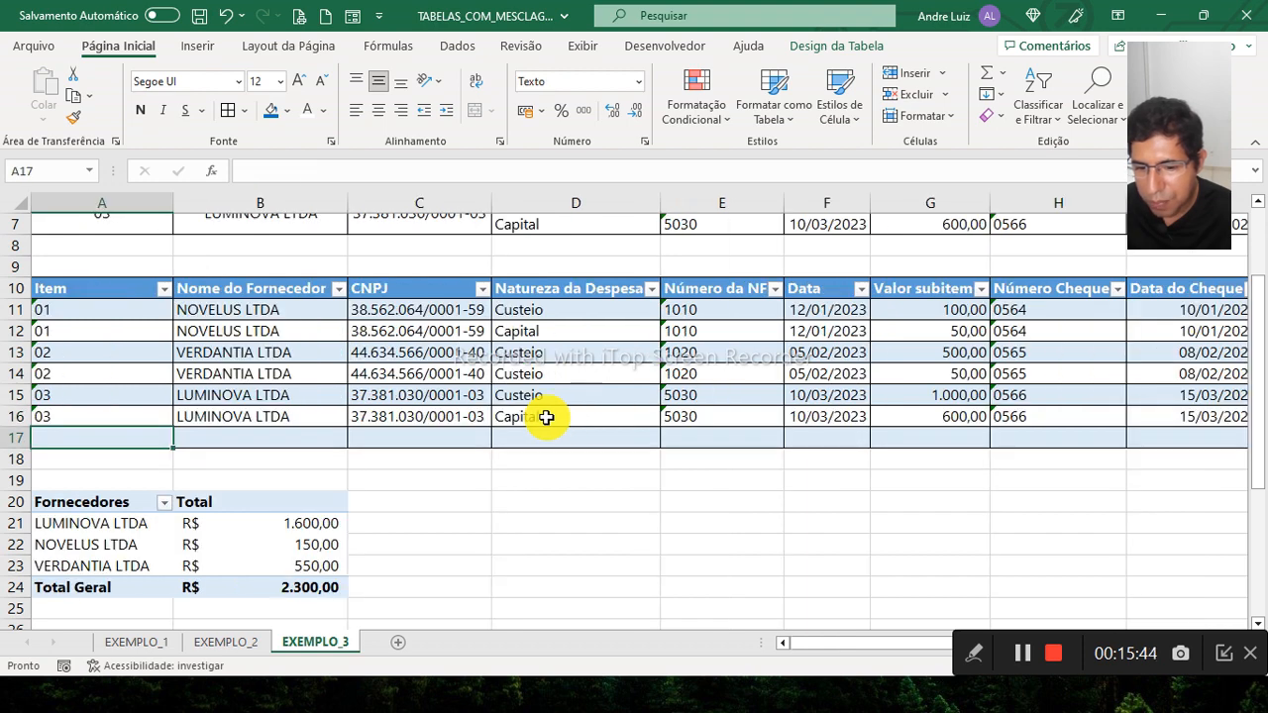
- Enter Item 04 and supplier name ECONATUREZA in the table's new row 17
{"action": "type", "text": "04"}
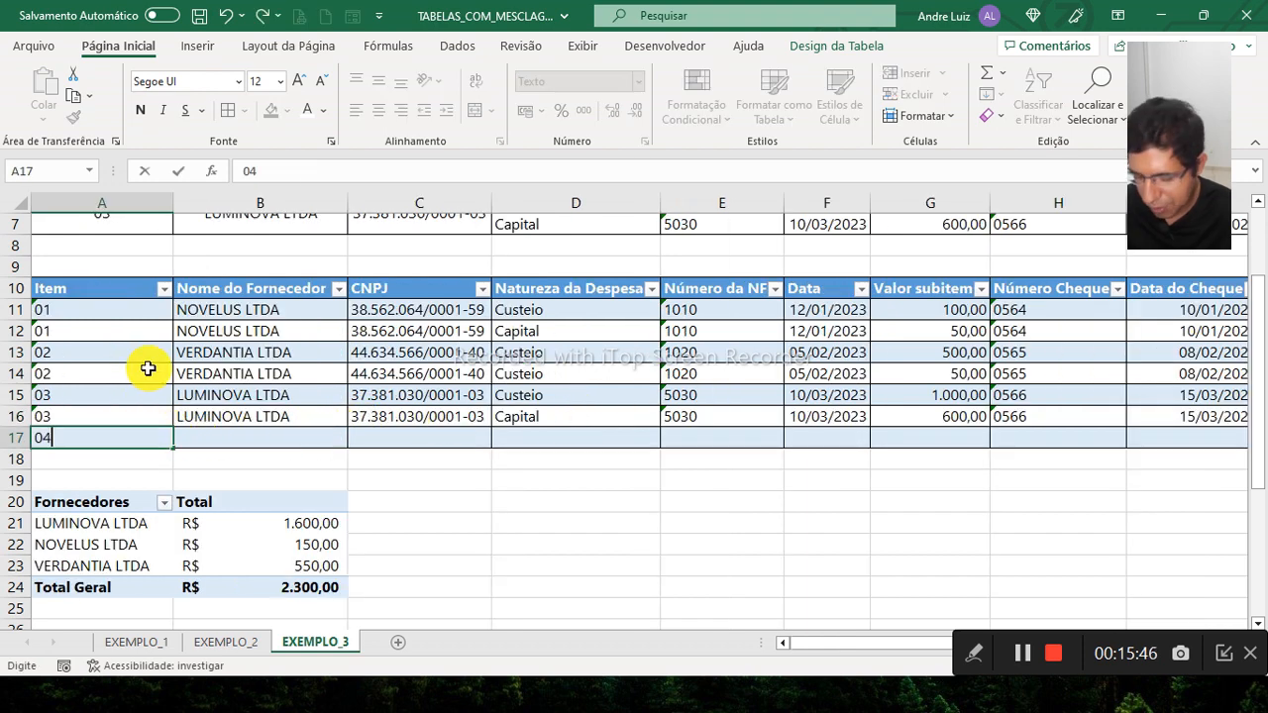
{"action": "key", "text": "Tab"}
{"action": "type", "text": "E"}
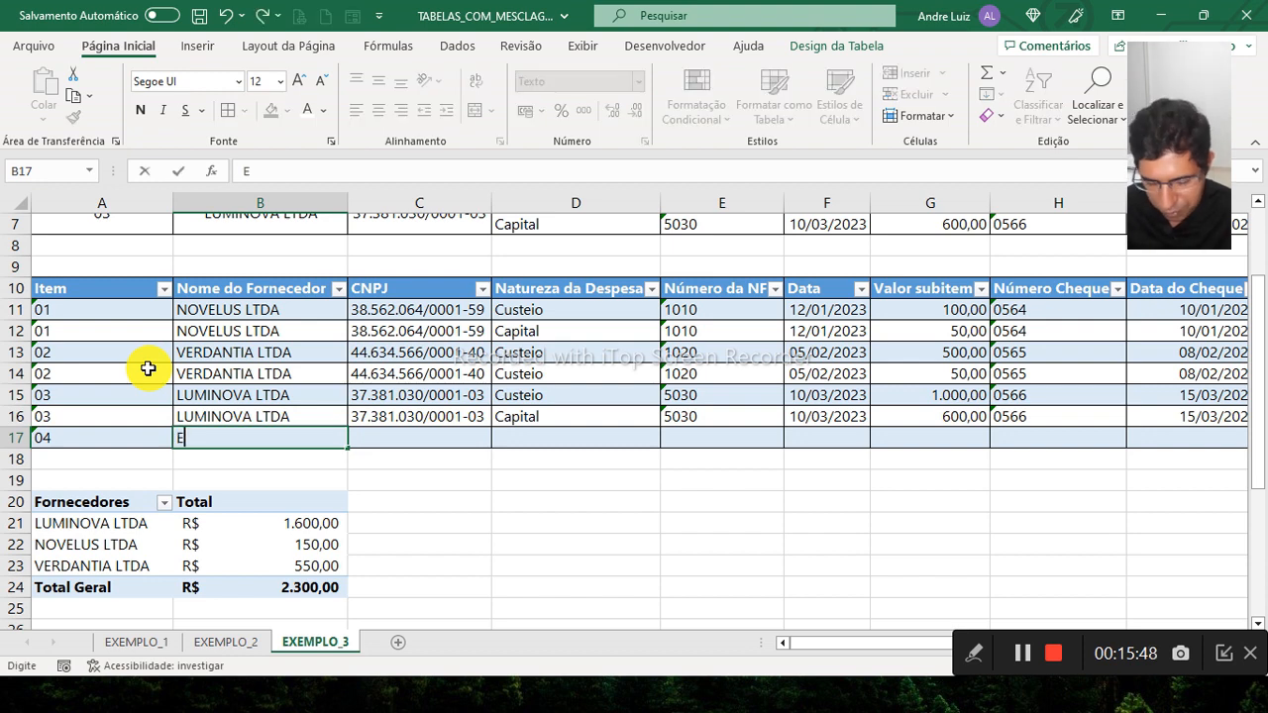
{"action": "type", "text": "CONATUREZA"}
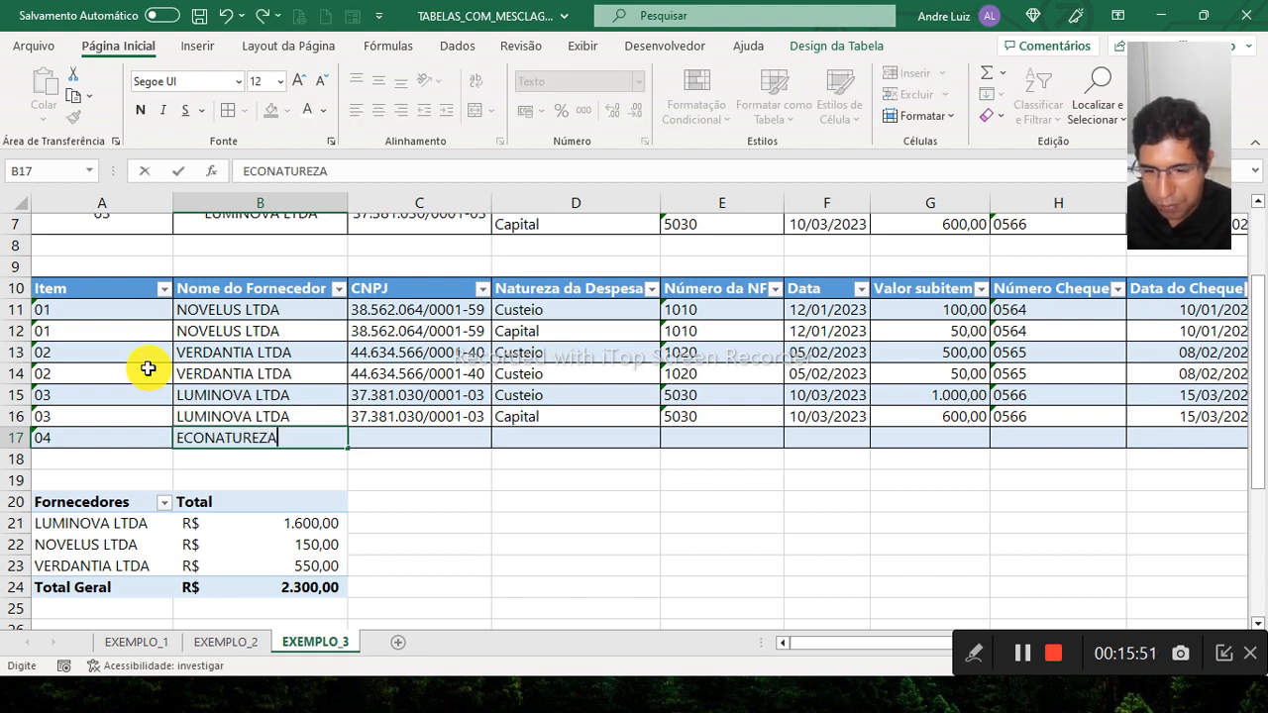
{"action": "key", "text": "Tab"}
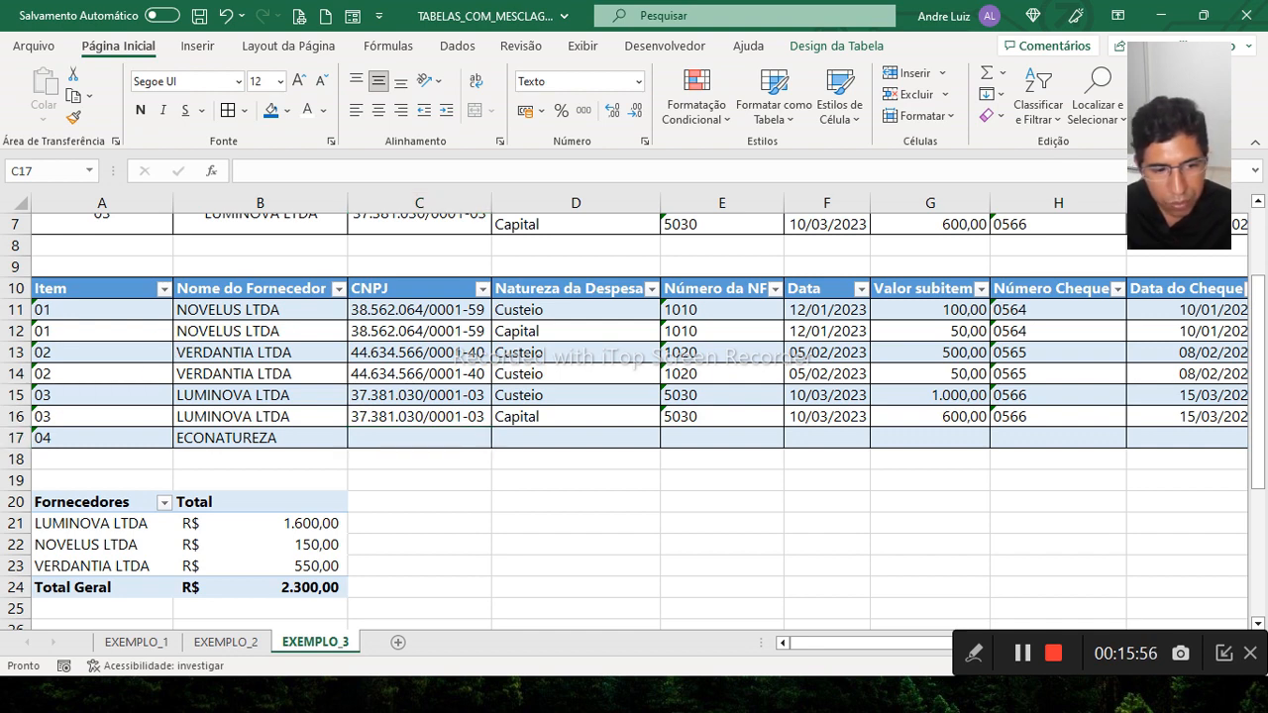
- Copy the new supplier's CNPJ number and paste it into cell C17
{"action": "key", "text": "ctrl+c"}
{"action": "left_click", "coordinate": [401, 439]}
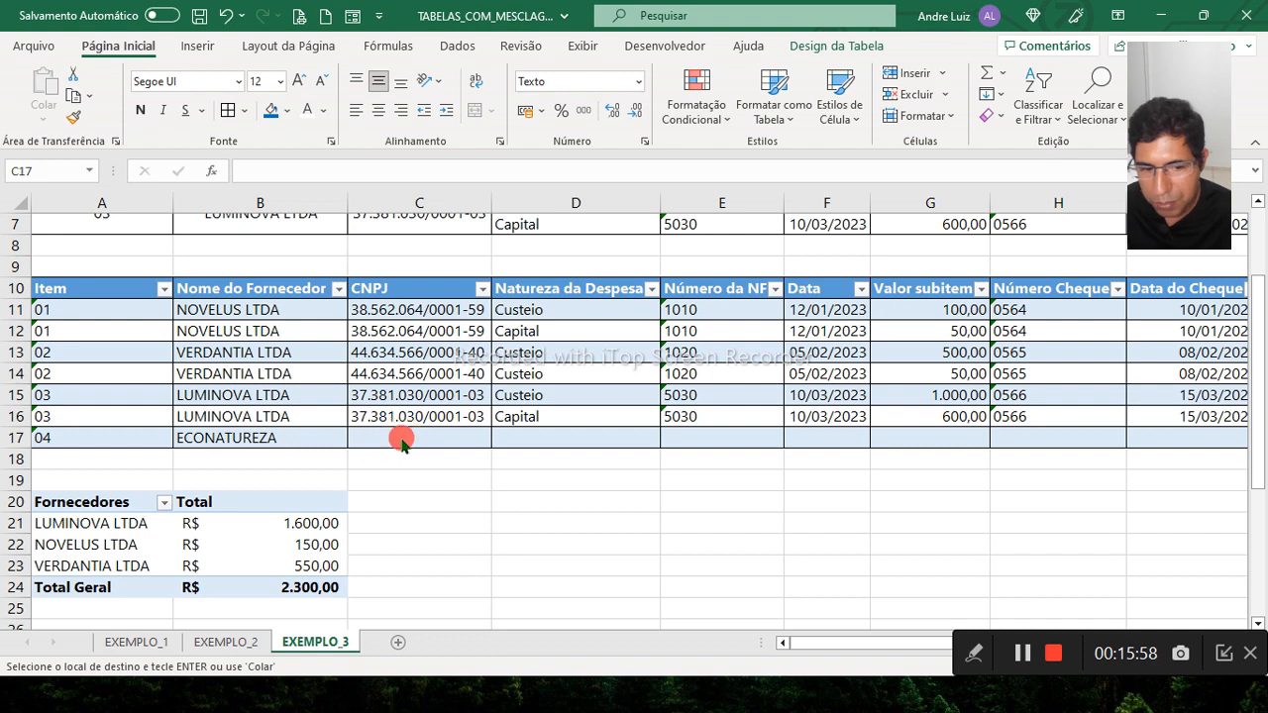
{"action": "key", "text": "ctrl+v"}
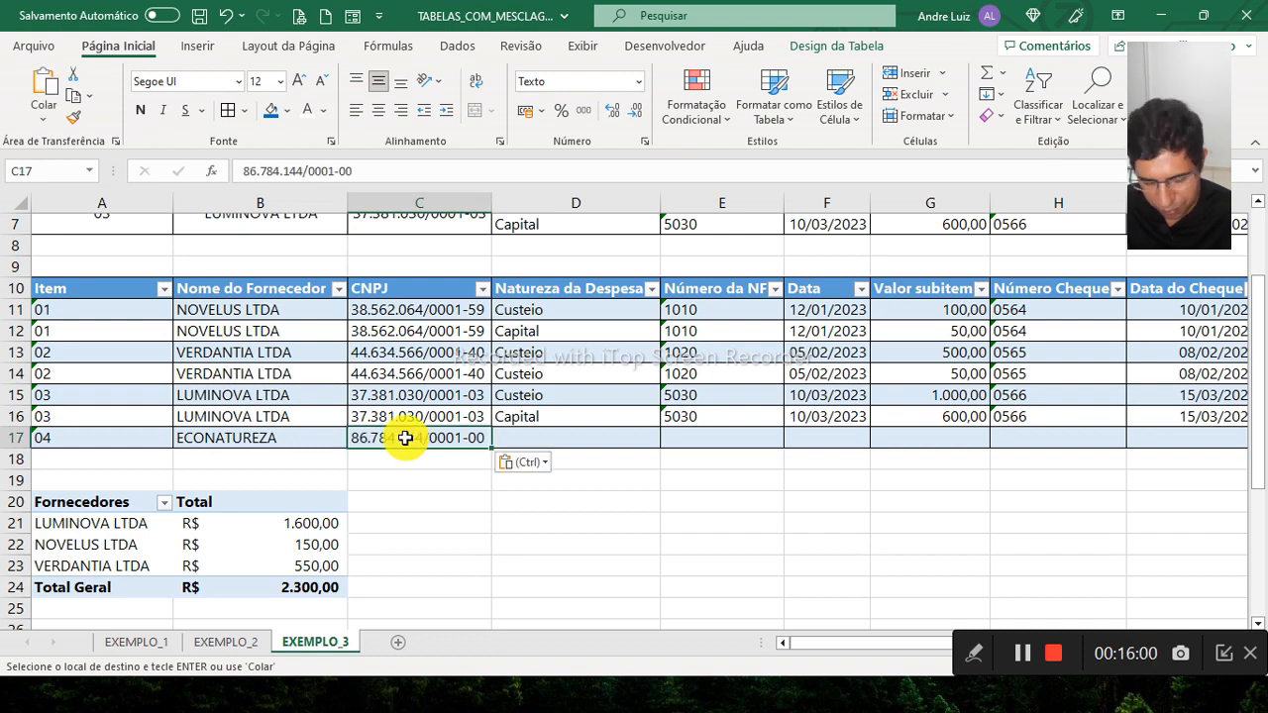
- Set the Natureza da Despesa of the ECONATUREZA record in row 17 to Capital
{"action": "left_click", "coordinate": [515, 436]}
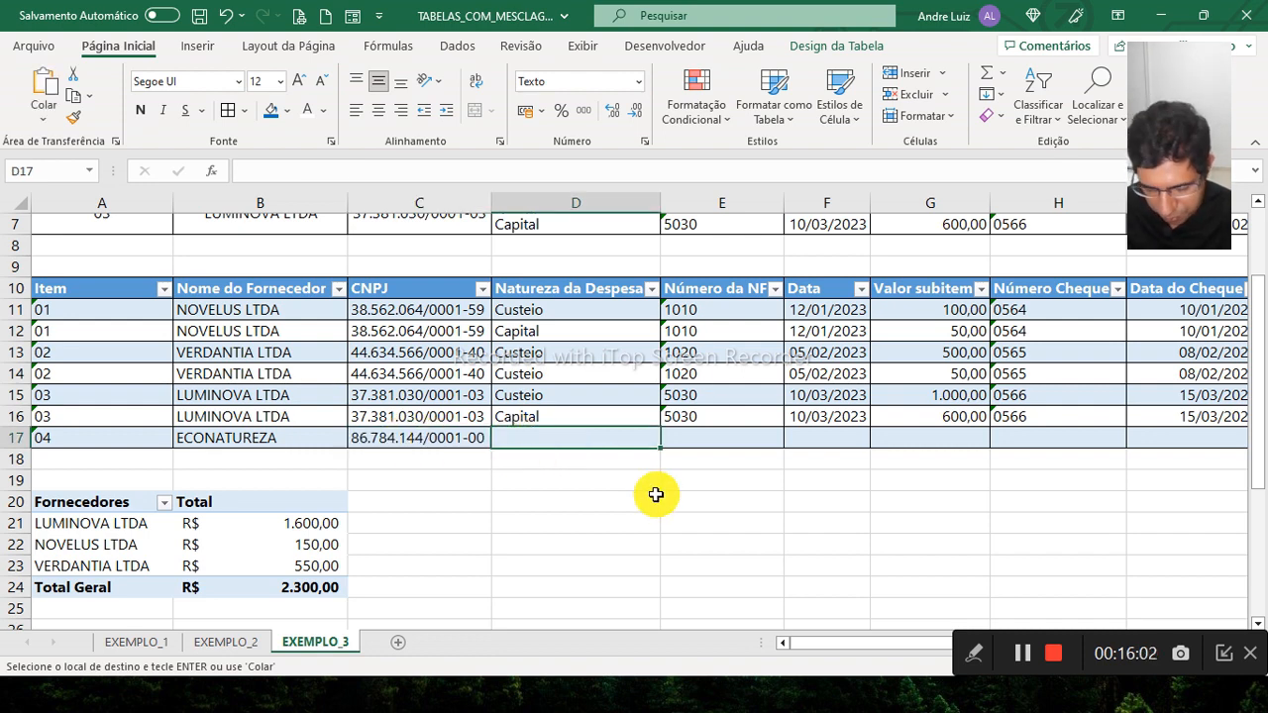
{"action": "type", "text": "cAP"}
{"action": "key", "text": "BackSpace"}
{"action": "key", "text": "BackSpace"}
{"action": "key", "text": "BackSpace"}
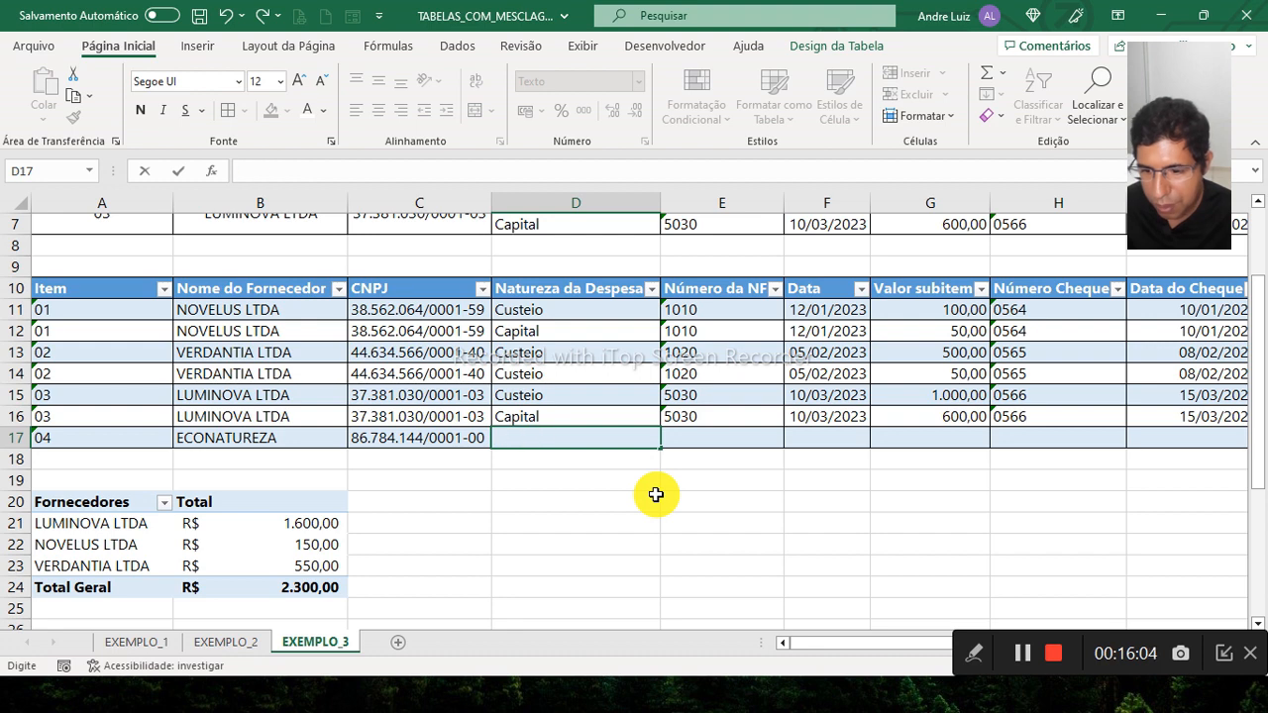
{"action": "type", "text": "C"}
{"action": "key", "text": "Tab"}
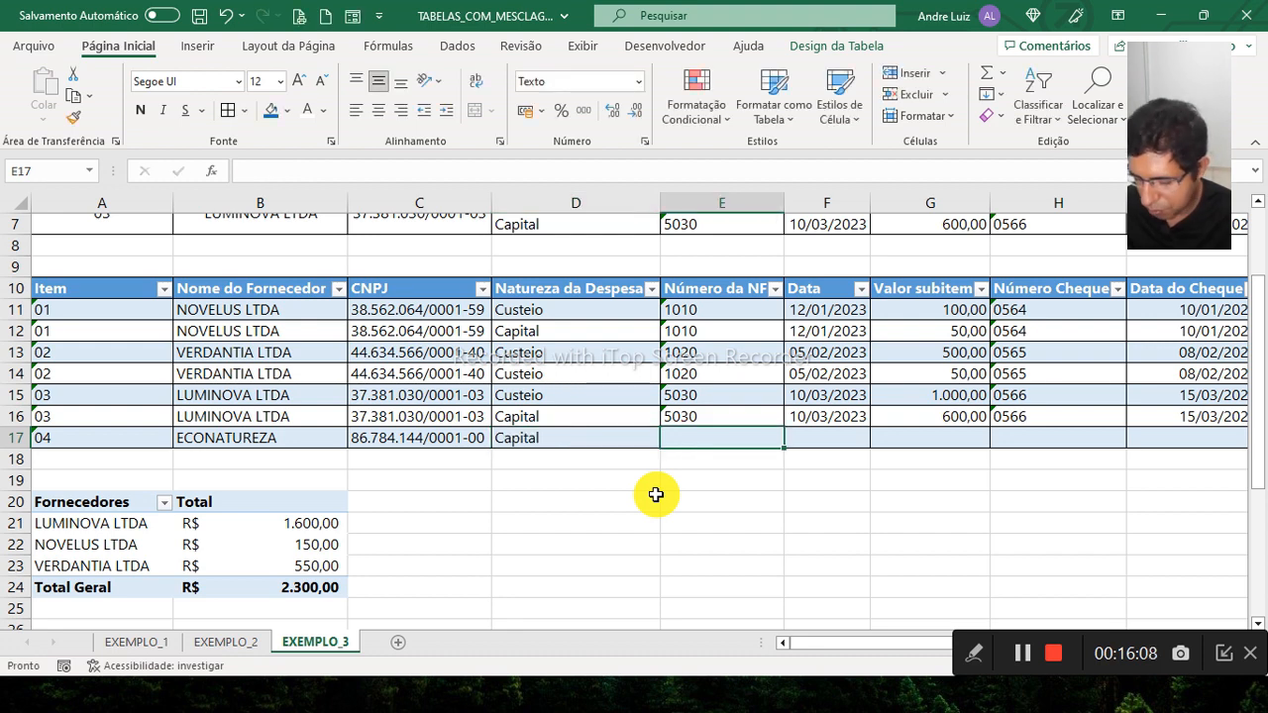
- Enter invoice number 1035 and the date 15/04 in row 17 for the ECONATUREZA record
{"action": "type", "text": "1035"}
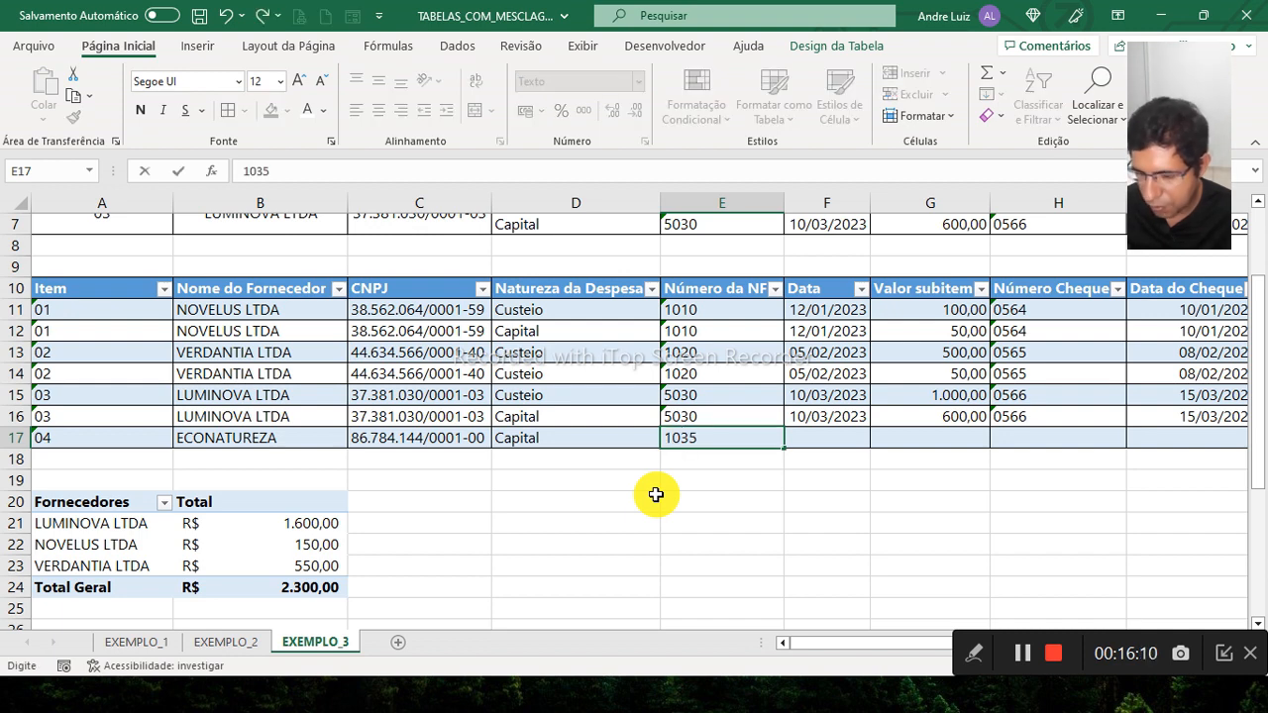
{"action": "key", "text": "Tab"}
{"action": "type", "text": "15"}
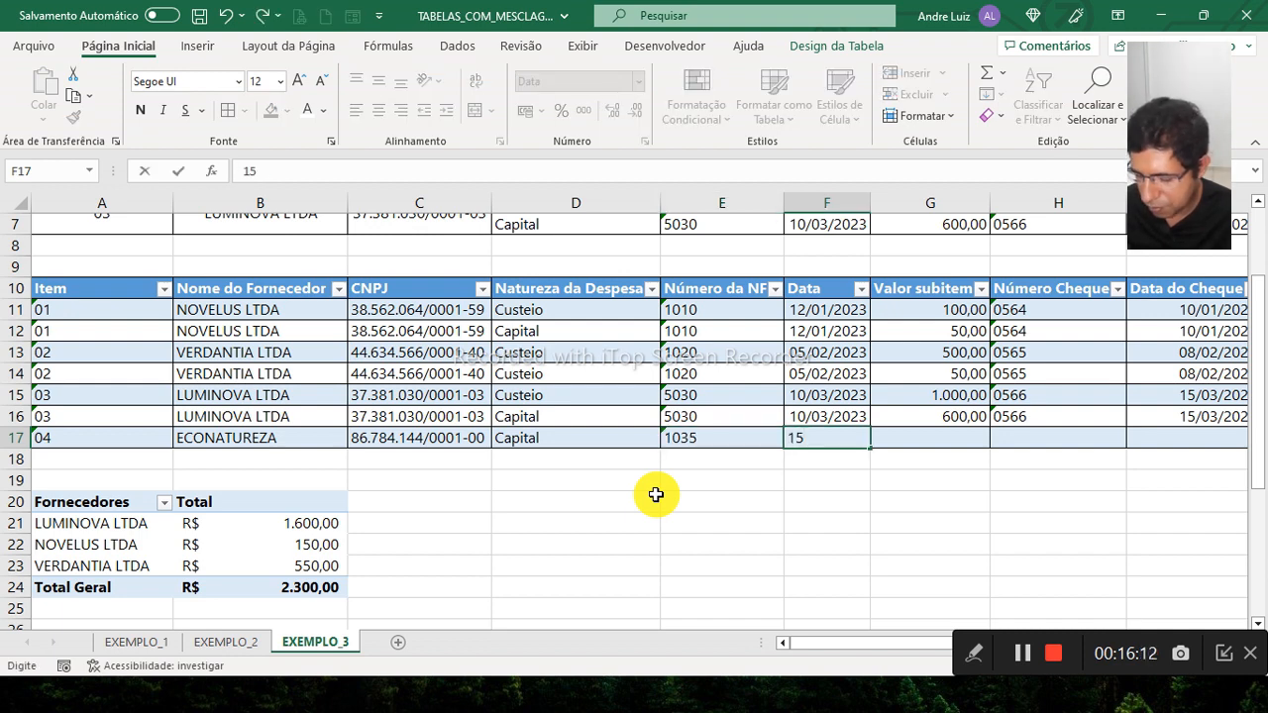
{"action": "type", "text": "/04"}
{"action": "key", "text": "Tab"}
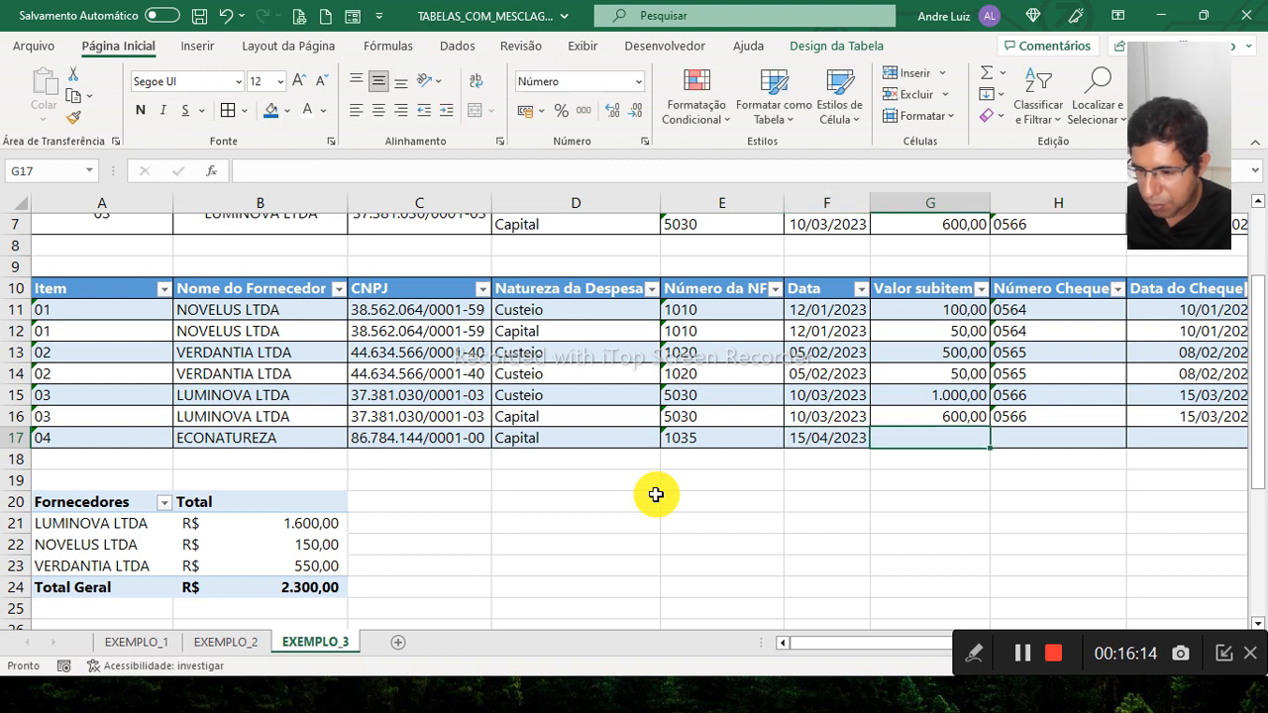
- Complete row 17 with a Valor subitem of 1000, Número Cheque 5887 and Data do Cheque 20/04
{"action": "type", "text": "1000"}
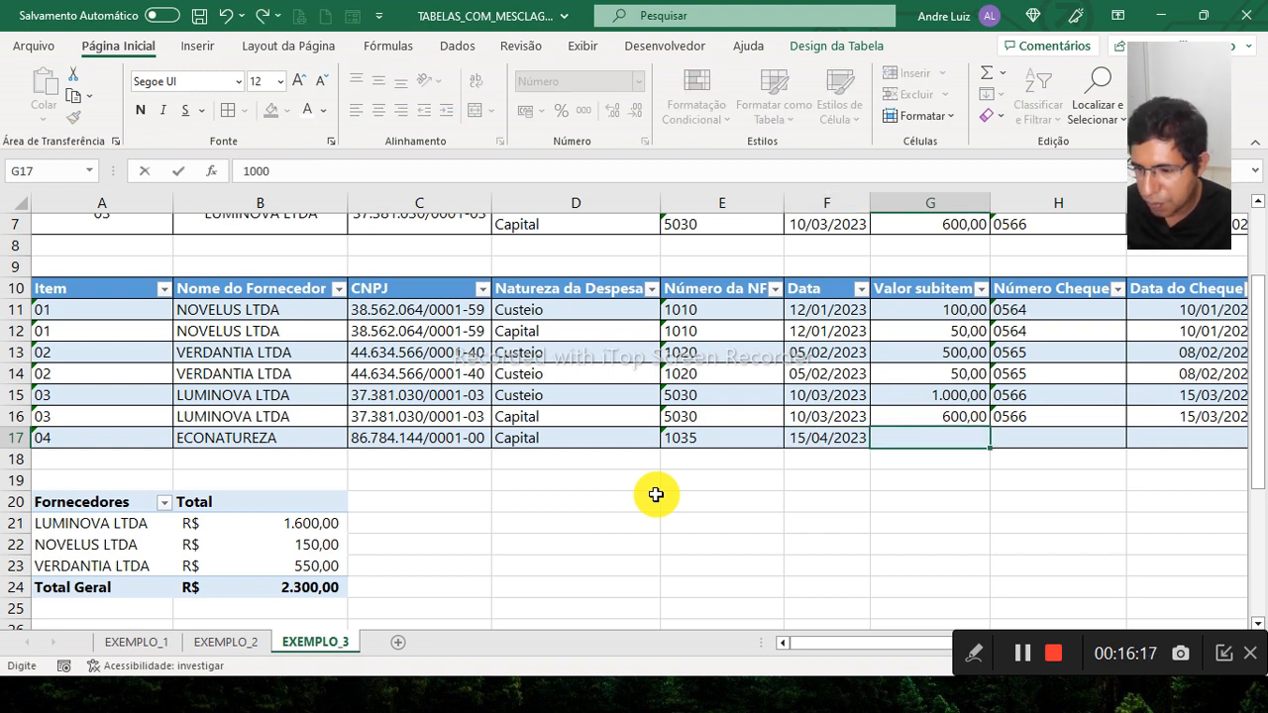
{"action": "key", "text": "Tab"}
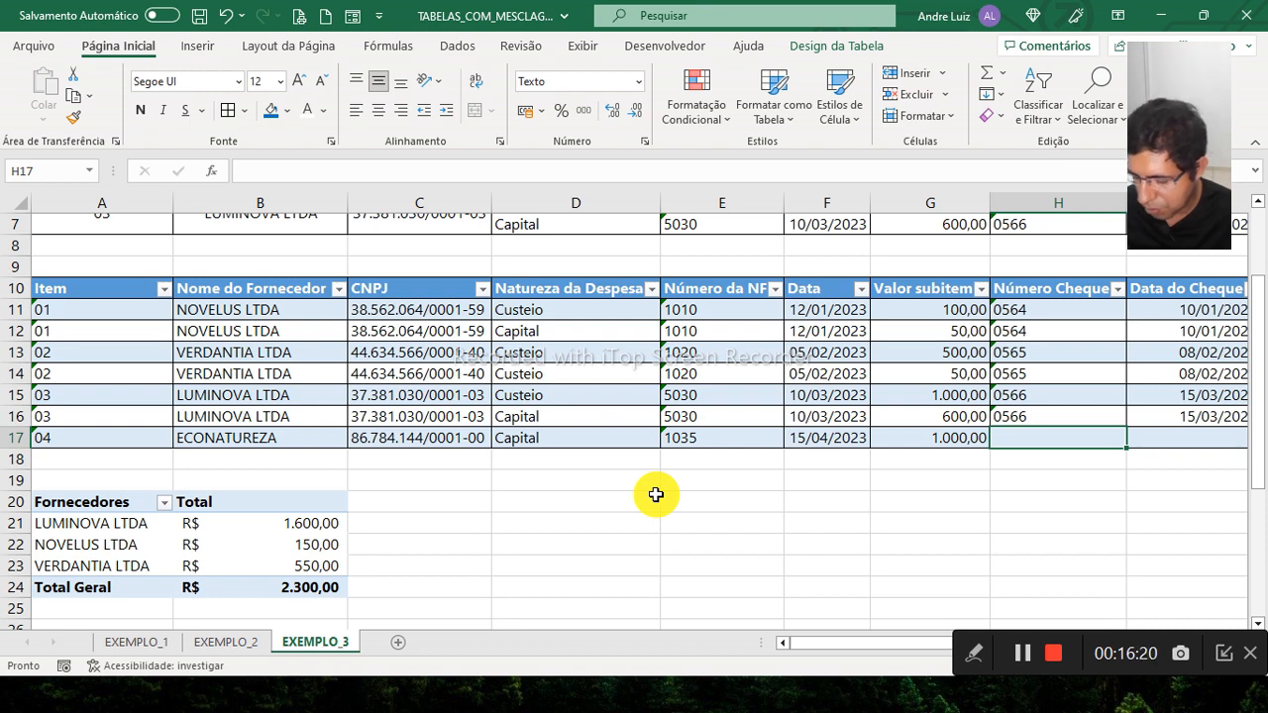
{"action": "type", "text": "5887"}
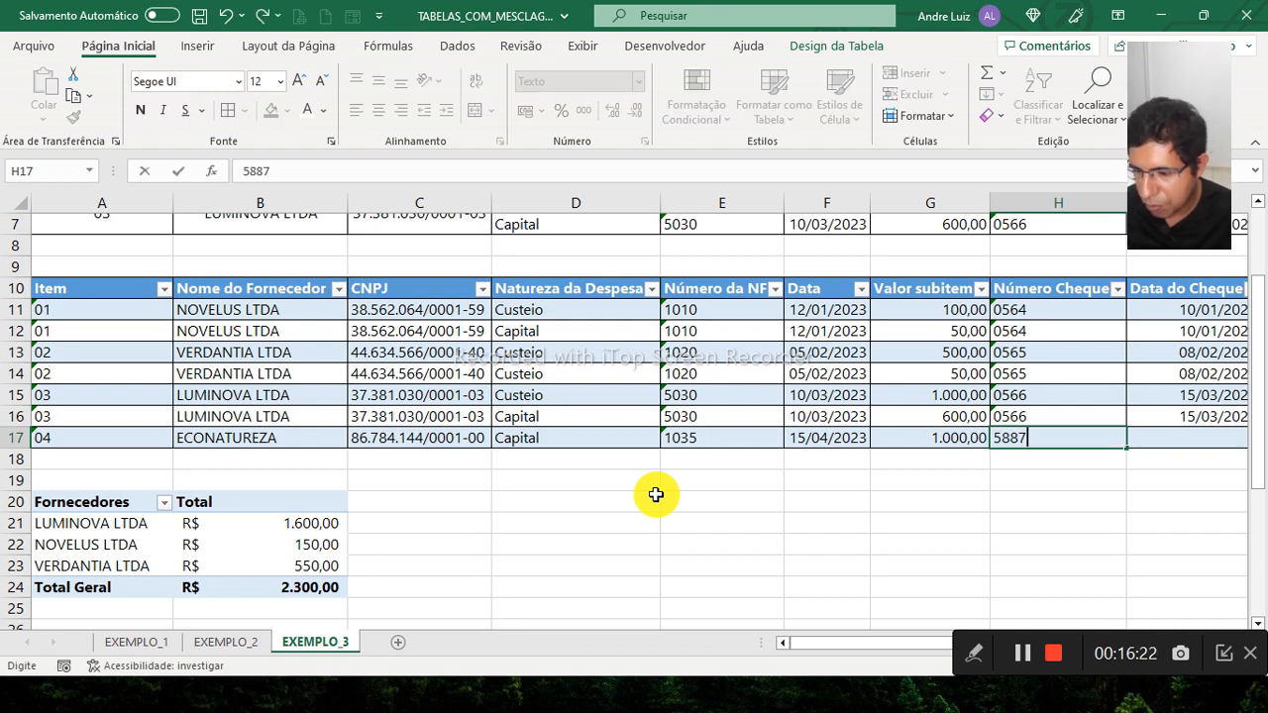
{"action": "key", "text": "Tab"}
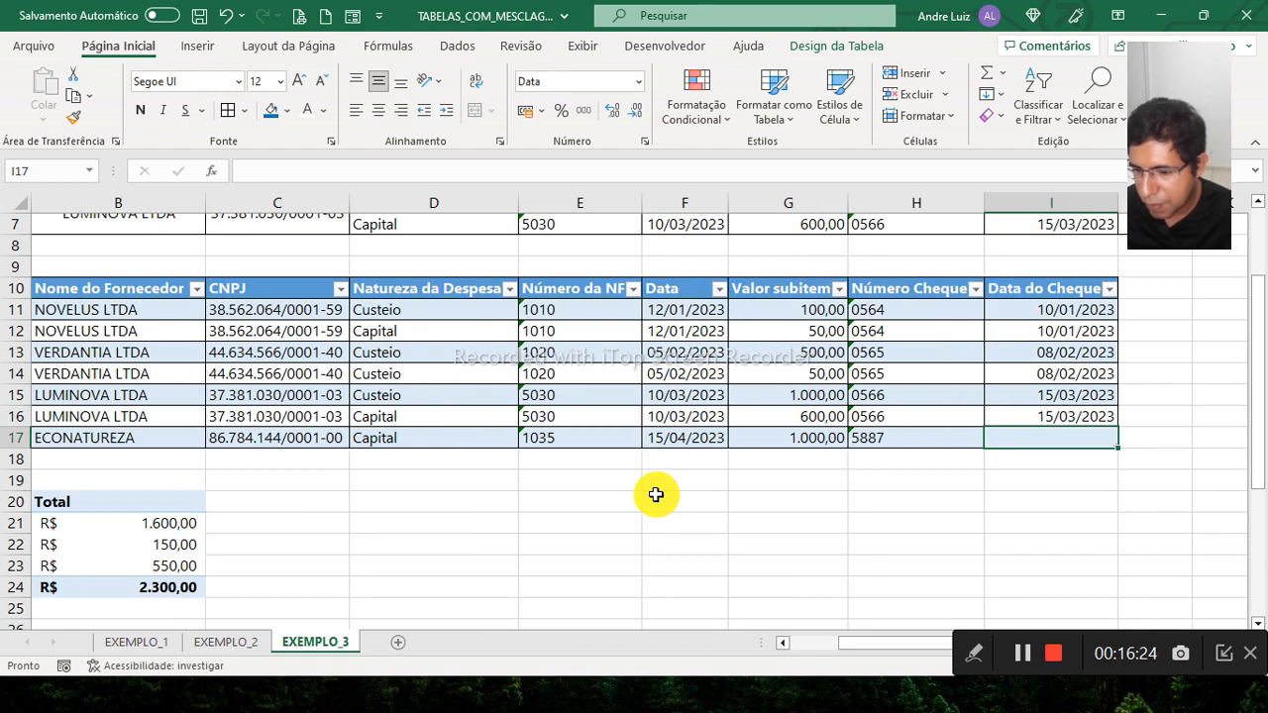
{"action": "type", "text": "20/04"}
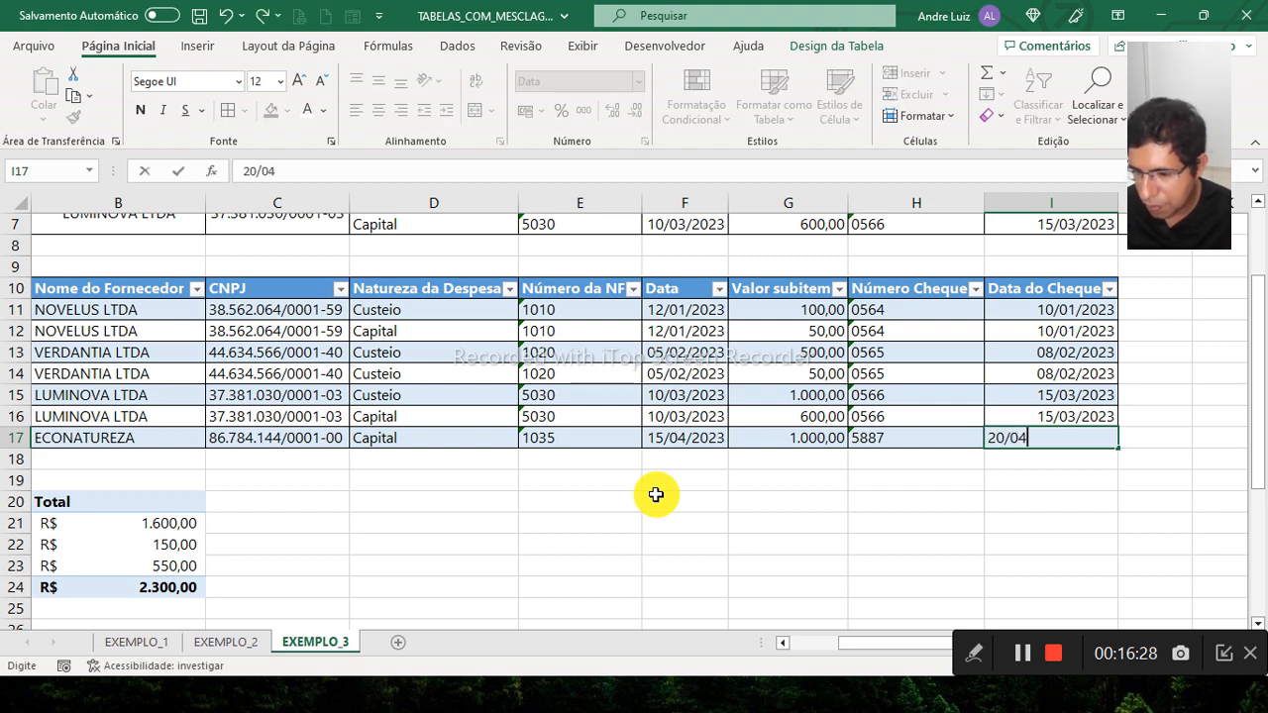
{"action": "key", "text": "Return"}
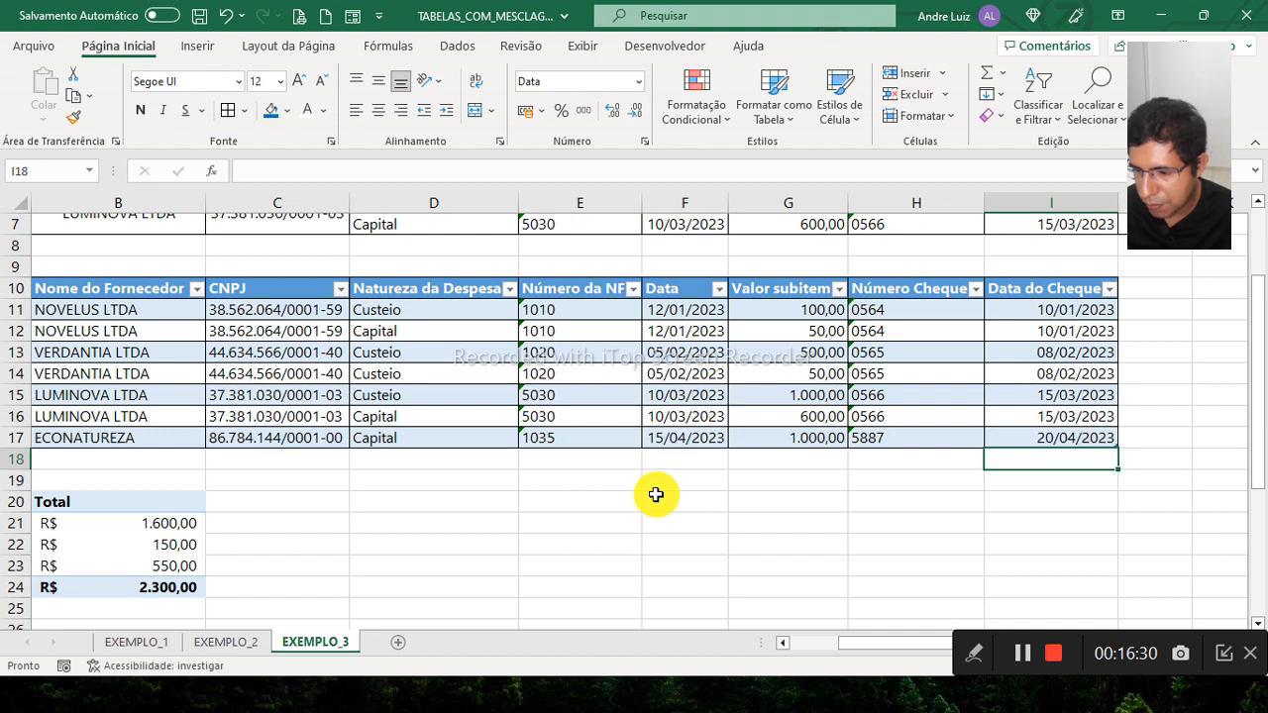
- Refresh the supplier totals PivotTable so it includes the new ECONATUREZA record
{"action": "left_click", "coordinate": [779, 444]}
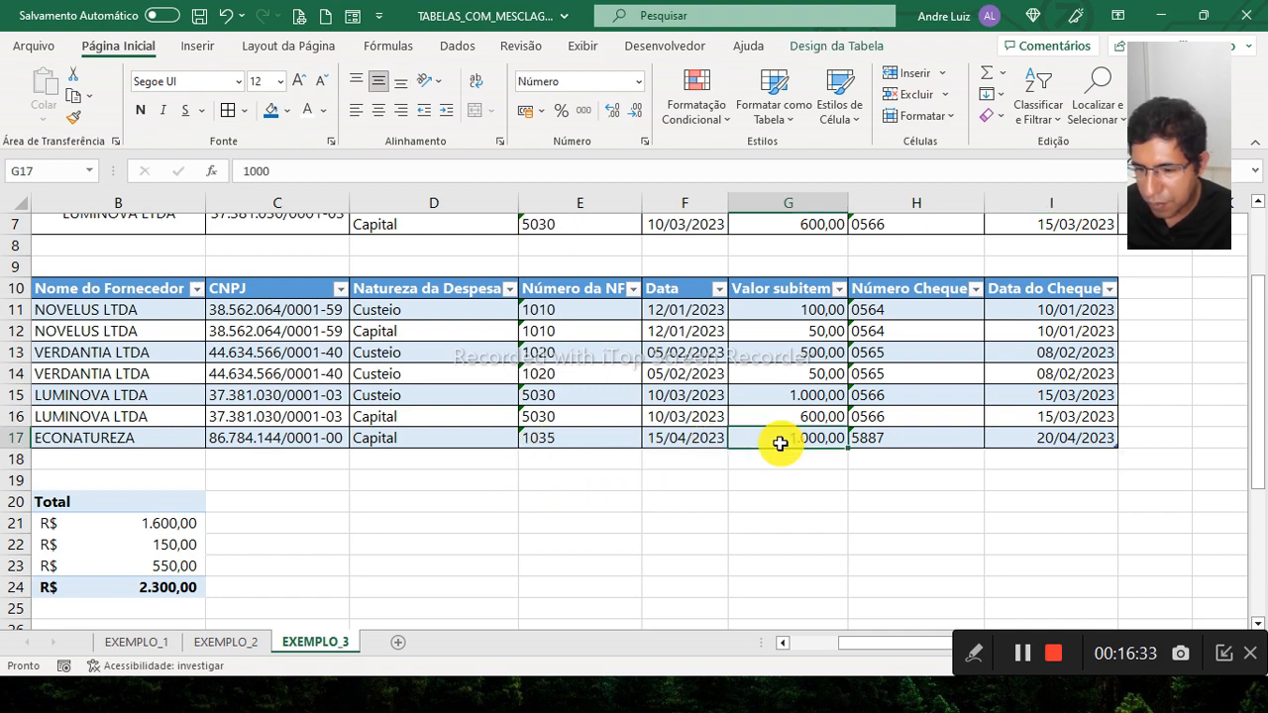
{"action": "left_click", "coordinate": [784, 645]}
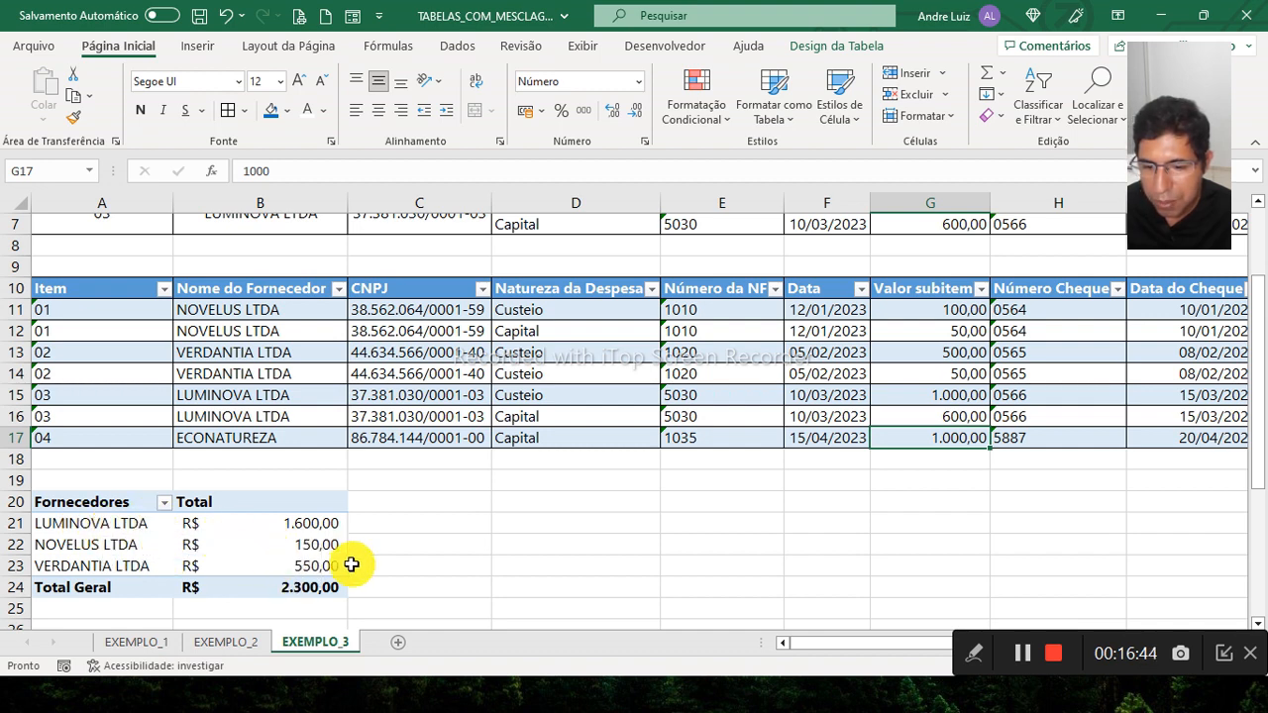
{"action": "left_click", "coordinate": [136, 527]}
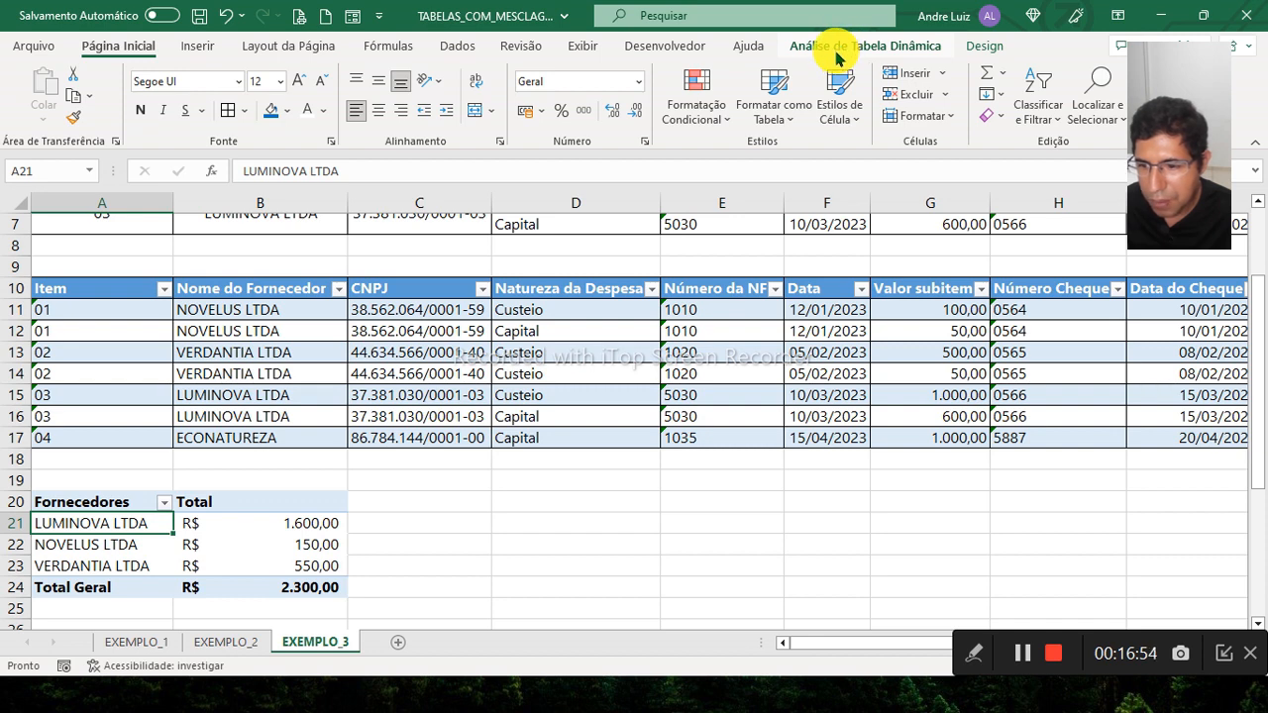
{"action": "left_click", "coordinate": [837, 49]}
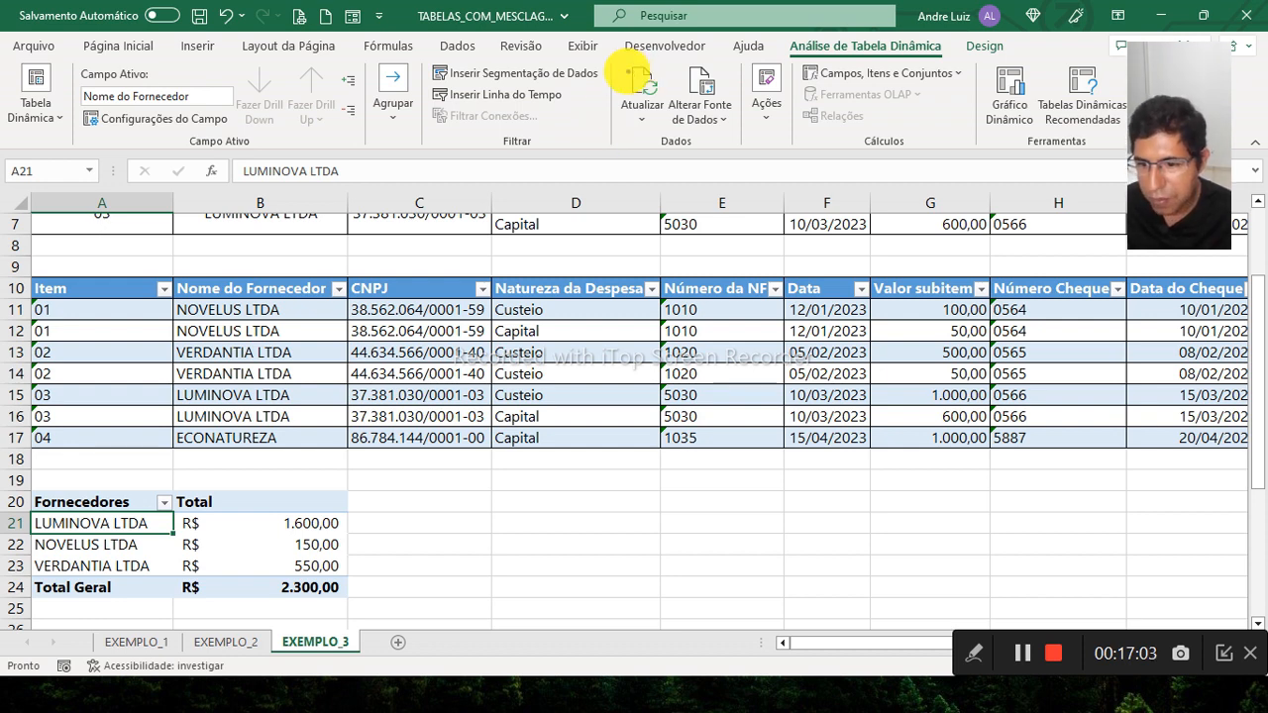
{"action": "left_click_drag", "start_coordinate": [608, 61], "coordinate": [673, 133]}
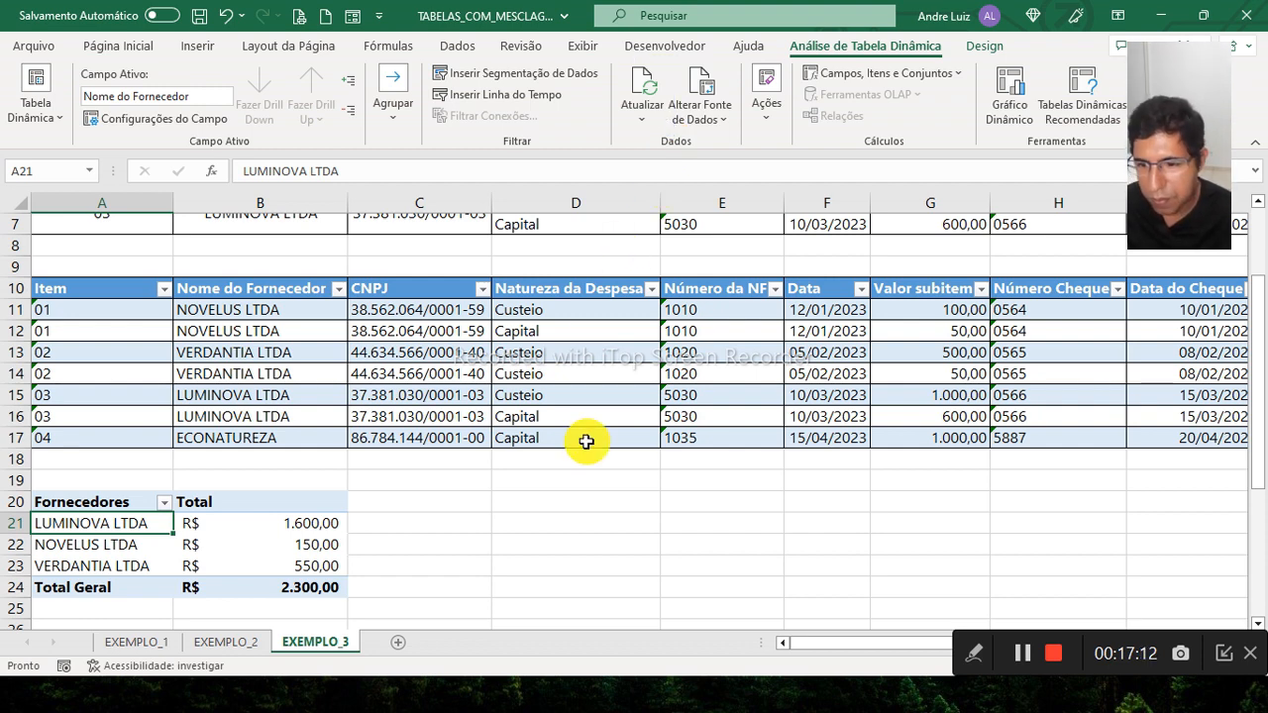
{"action": "left_click", "coordinate": [640, 92]}
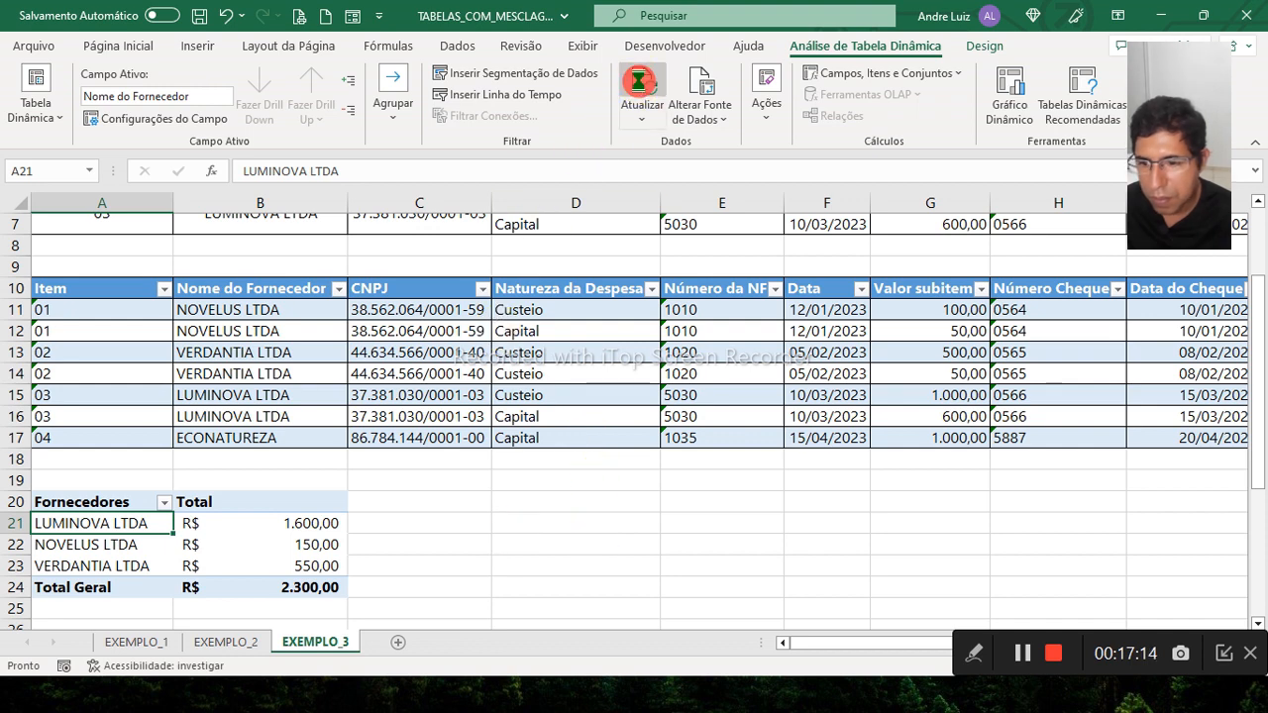
- Widen column B so the full supplier names fit in the source table
{"action": "scroll", "coordinate": [246, 452], "scroll_direction": "down", "scroll_amount": 2}
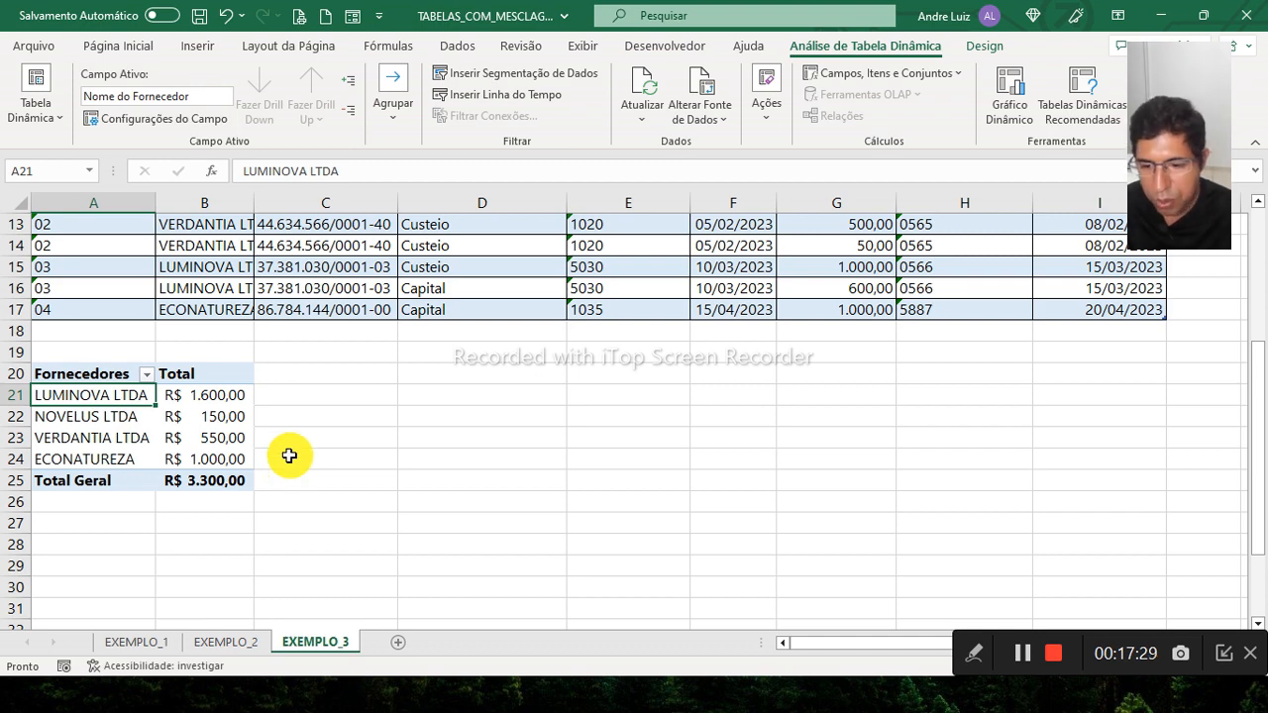
{"action": "left_click_drag", "start_coordinate": [254, 204], "coordinate": [337, 215]}
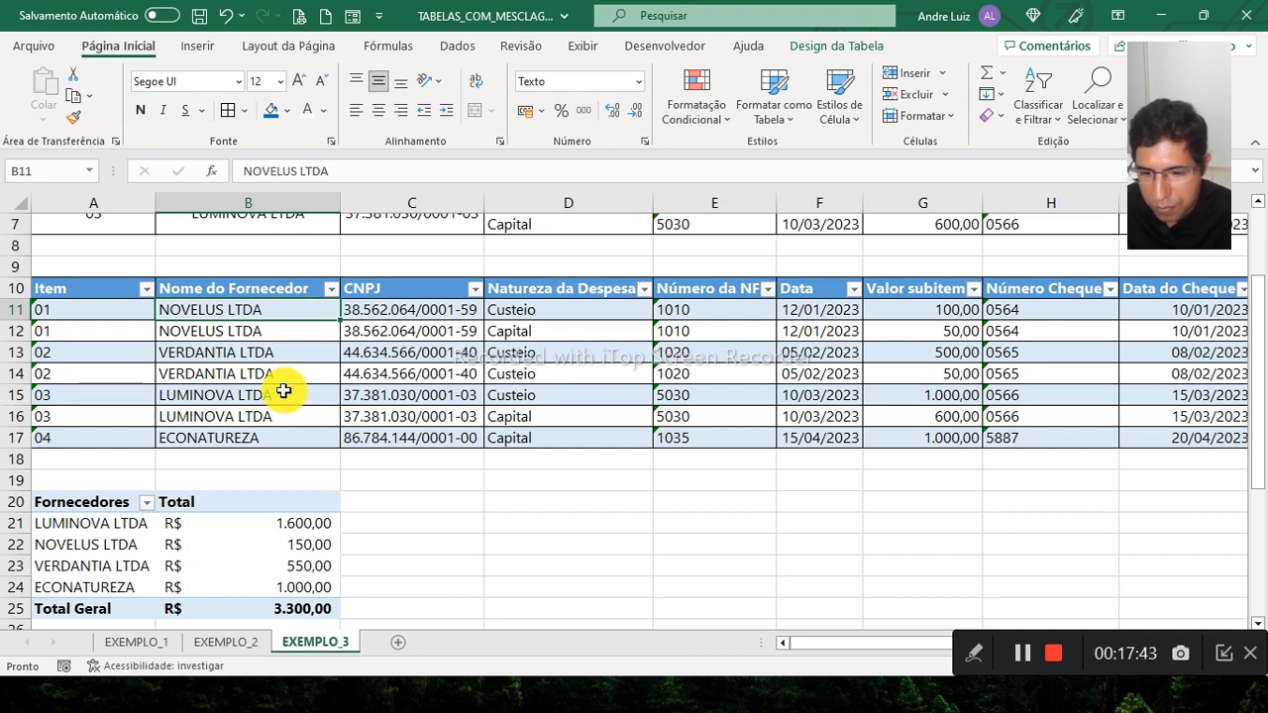
{"action": "scroll", "coordinate": [273, 543], "scroll_direction": "down", "scroll_amount": 2}
{"action": "scroll", "coordinate": [275, 545], "scroll_direction": "up", "scroll_amount": 2}
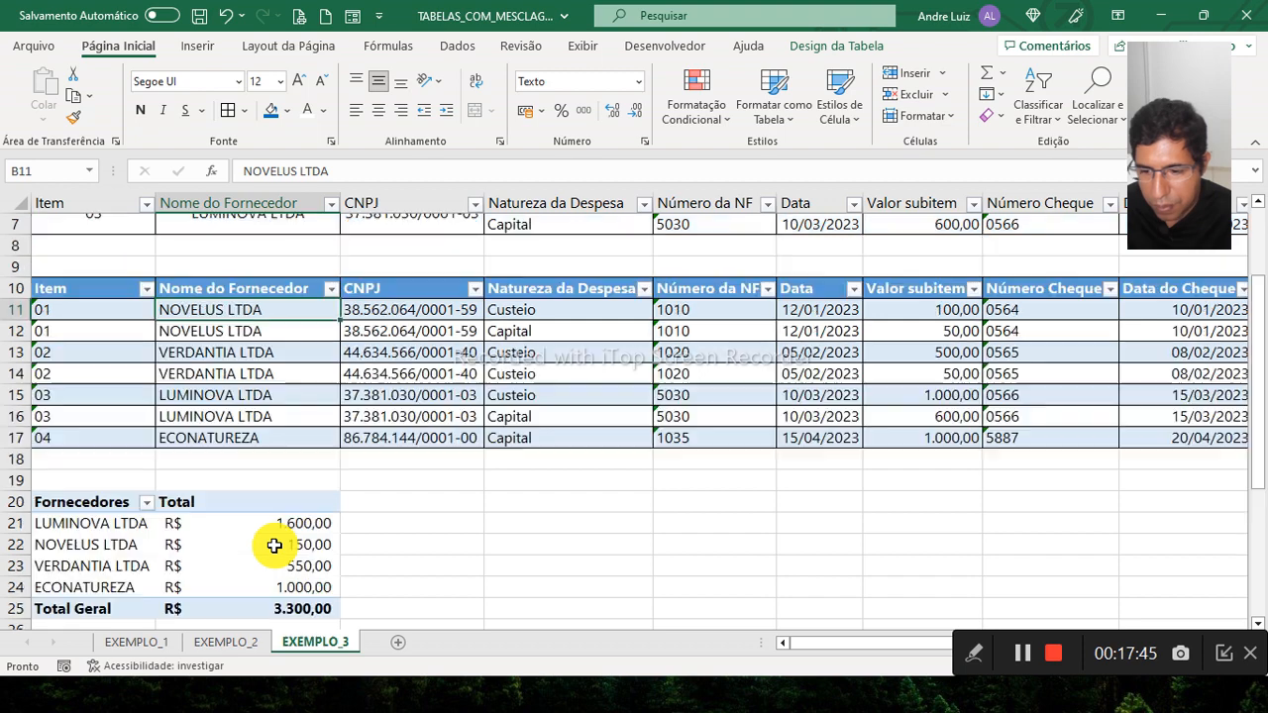
{"action": "left_click", "coordinate": [102, 311]}
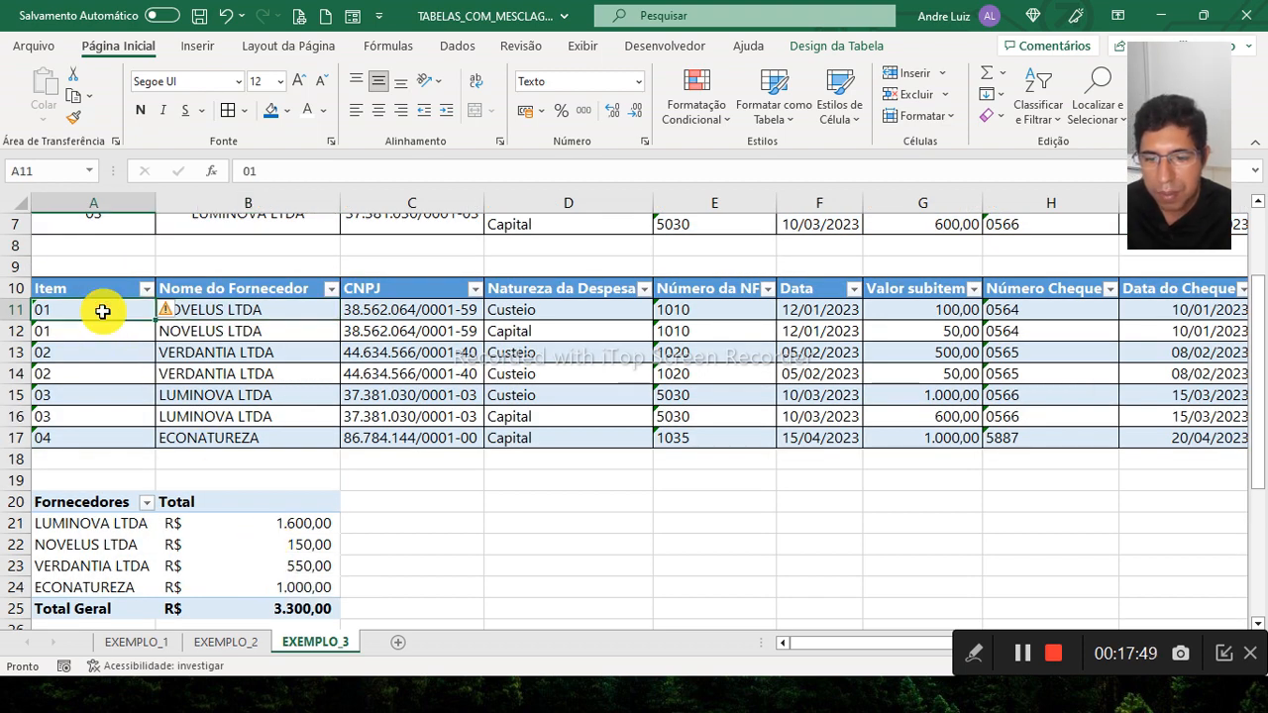
{"action": "left_click", "coordinate": [238, 311]}
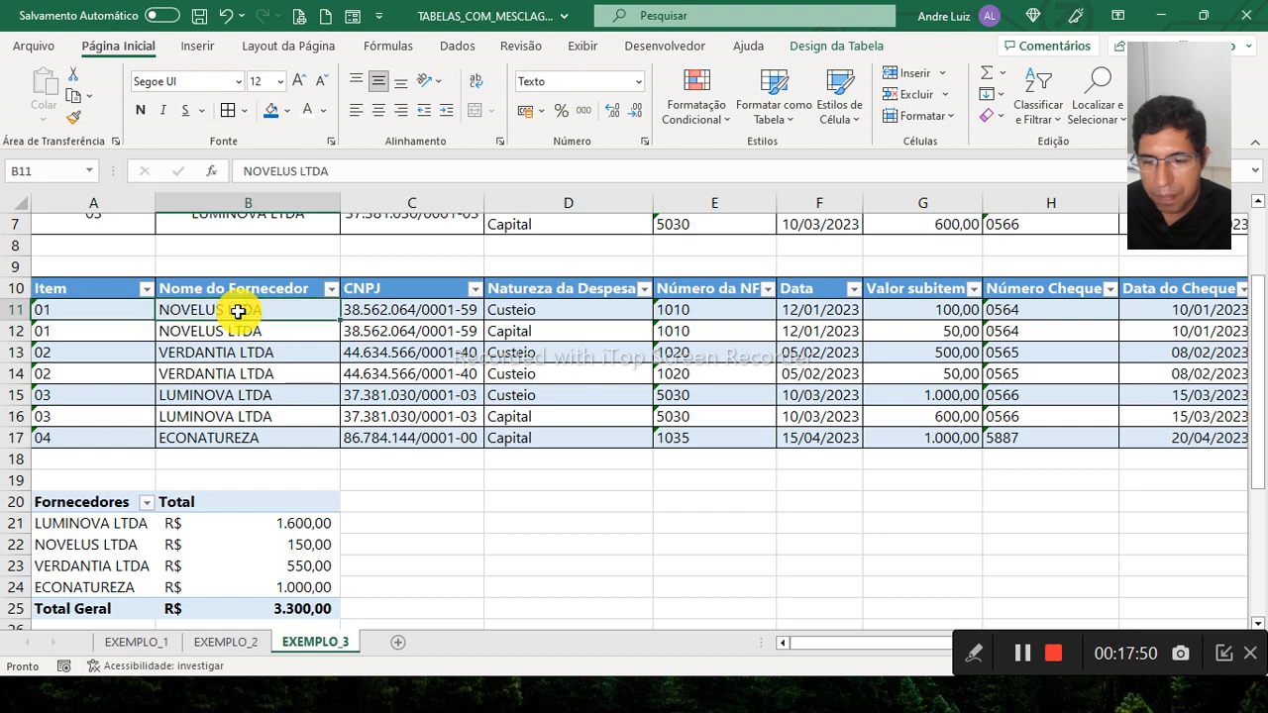
{"action": "left_click", "coordinate": [121, 311]}
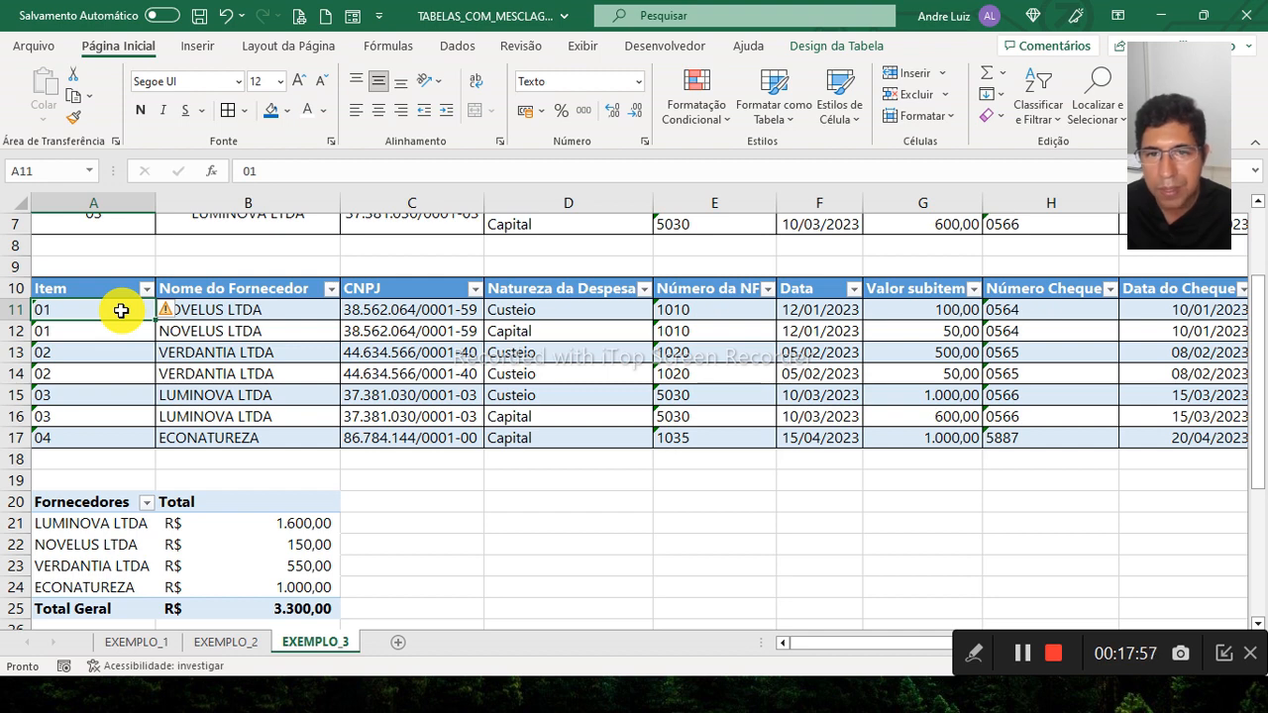
{"action": "left_click", "coordinate": [268, 313]}
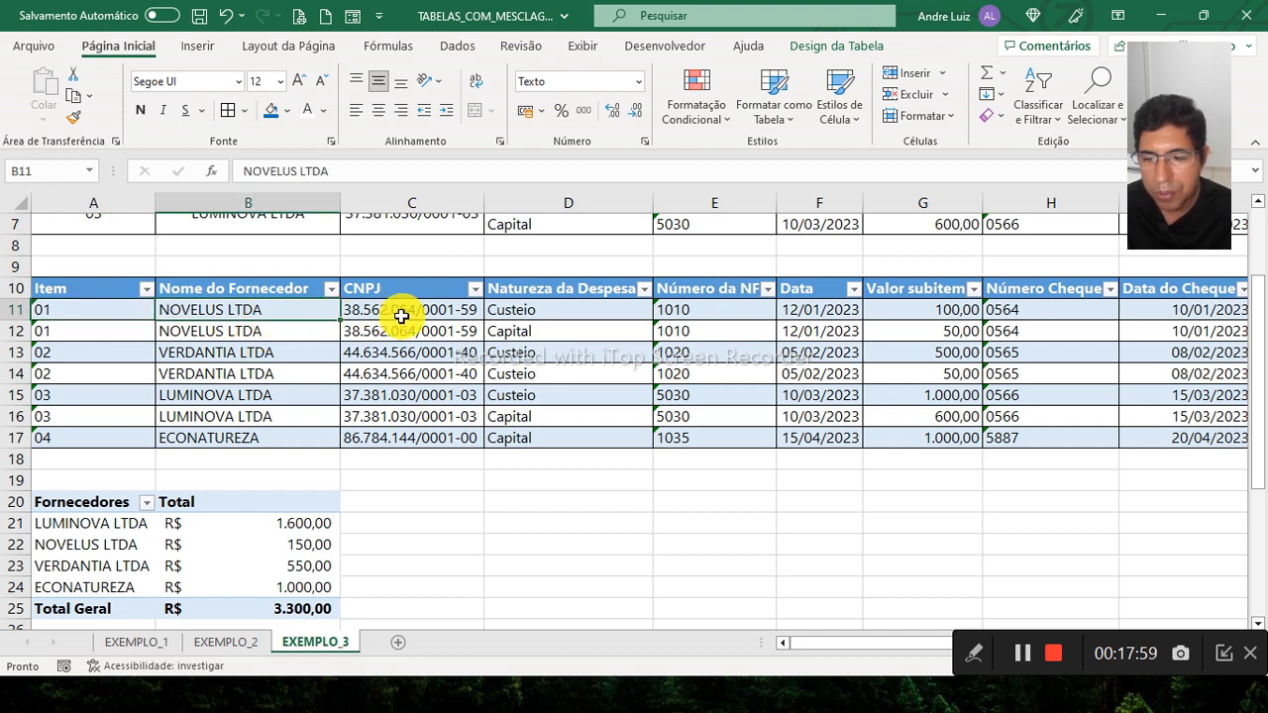
{"action": "left_click", "coordinate": [401, 315]}
{"action": "left_click", "coordinate": [526, 315]}
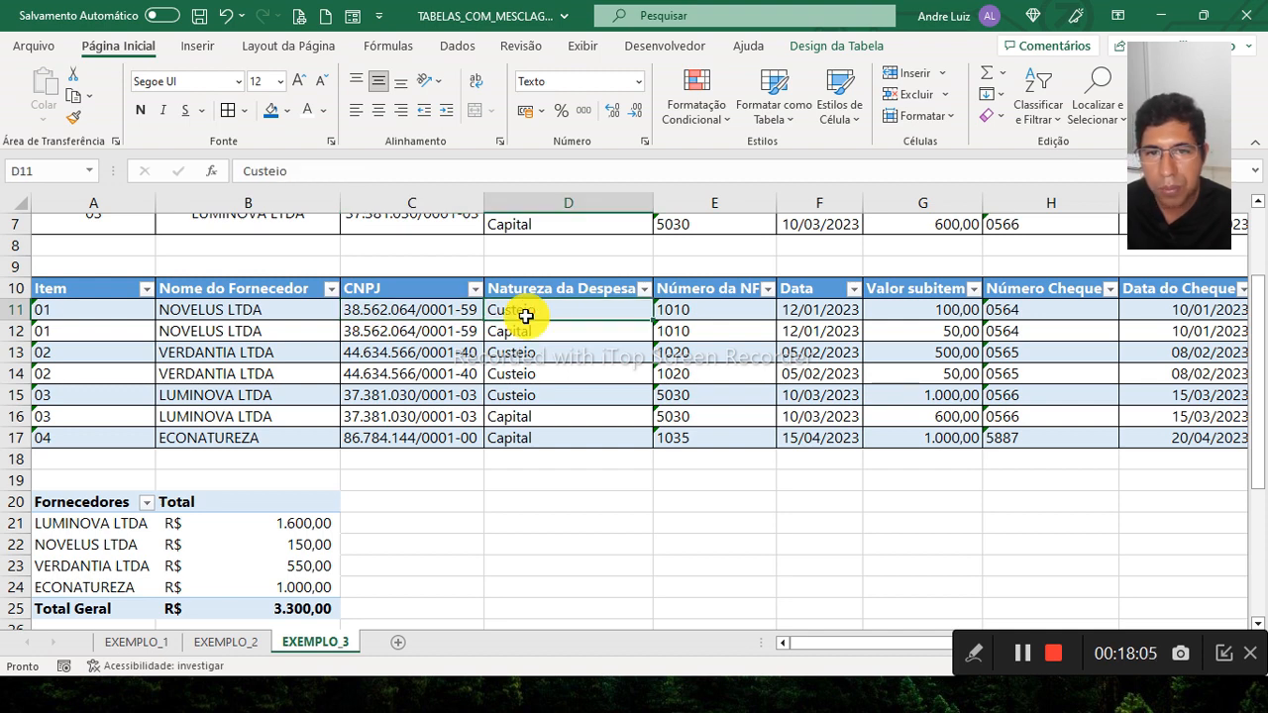
{"action": "left_click", "coordinate": [444, 314]}
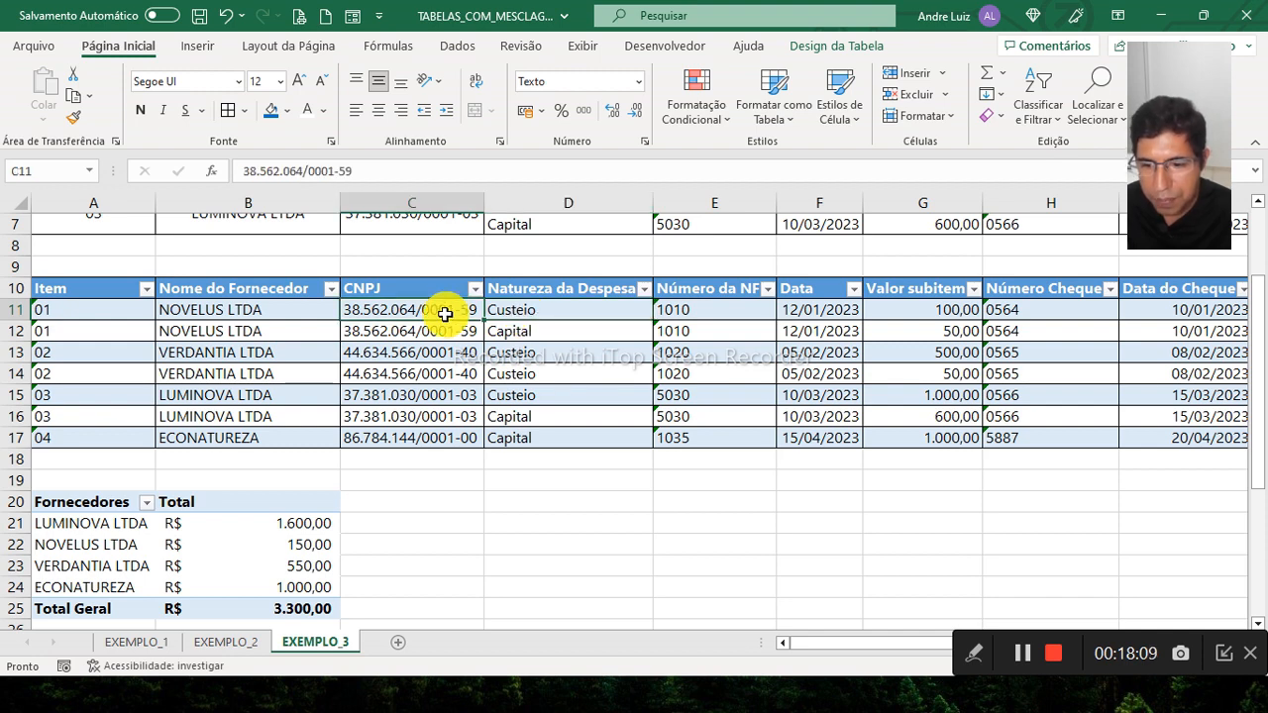